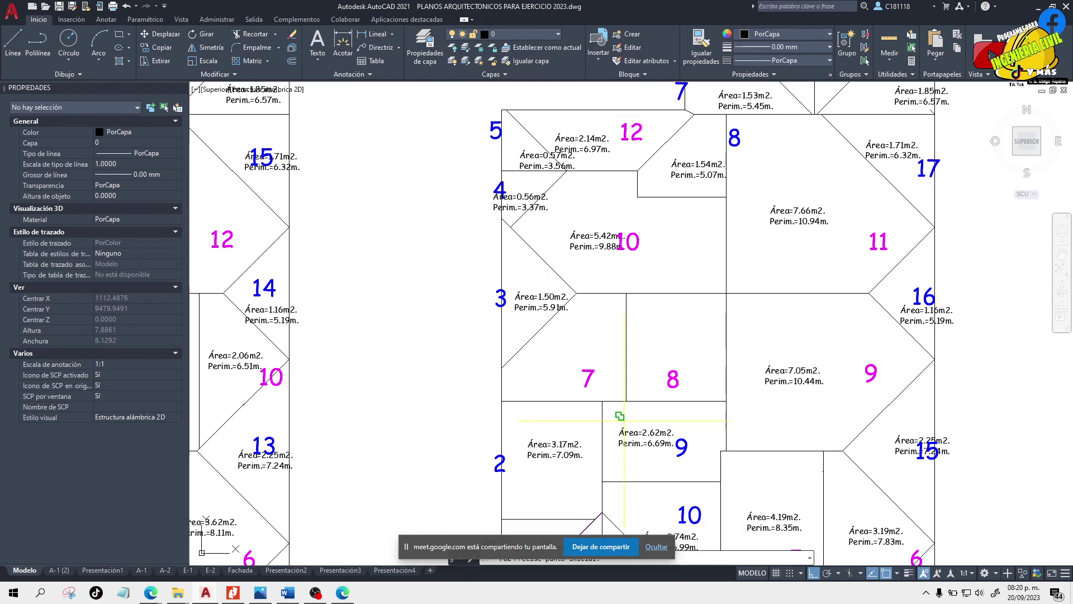
- Trace a closed polyline around the region with magenta number 8, beside region 7
{"action": "left_click", "coordinate": [626, 401]}
{"action": "left_click", "coordinate": [626, 293]}
{"action": "left_click", "coordinate": [726, 293]}
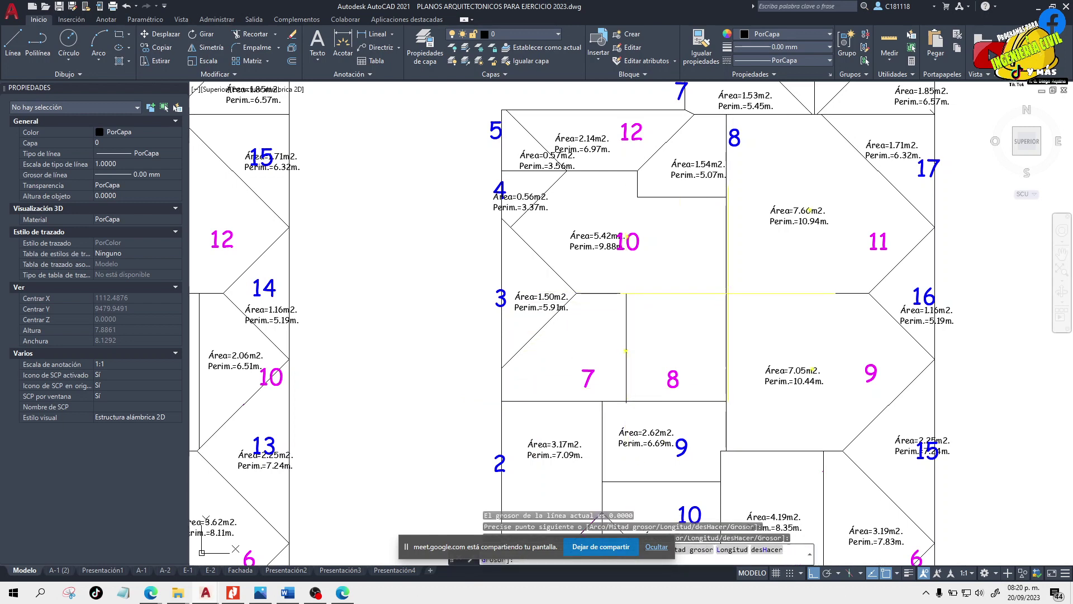
{"action": "left_click", "coordinate": [626, 401]}
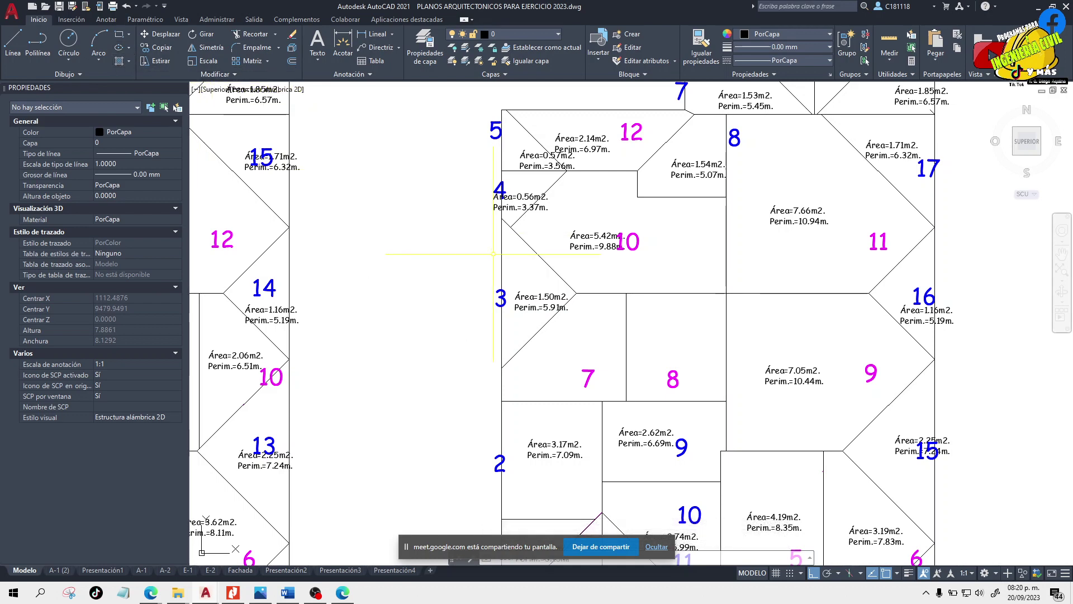
- Place area and perimeter labels in magenta regions 7 and 8 with the PRM routine, and hide the screen-sharing notice
{"action": "type", "text": "plt"}
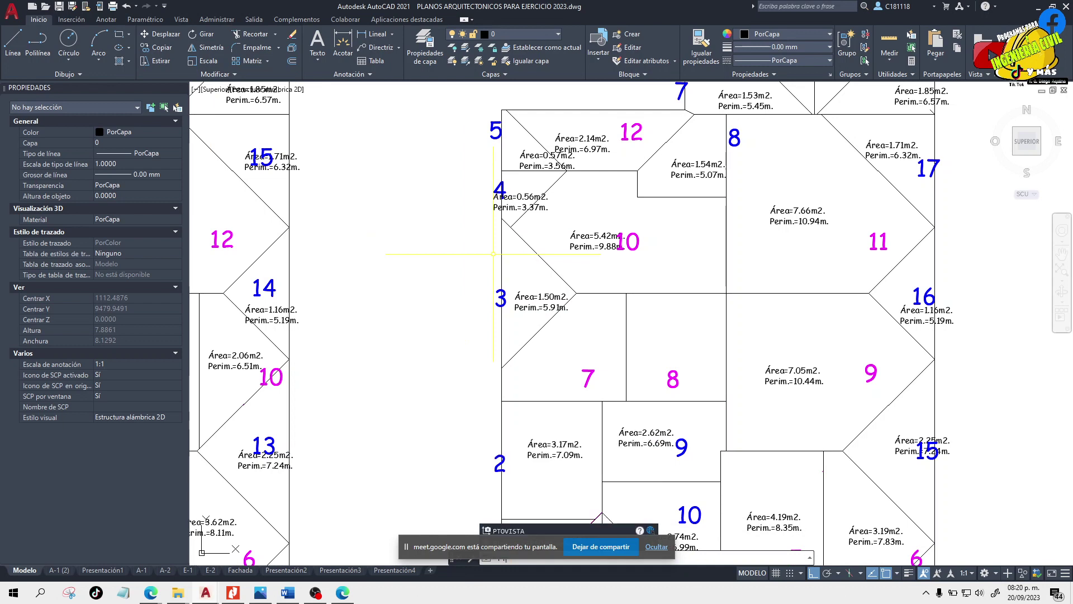
{"action": "type", "text": "m"}
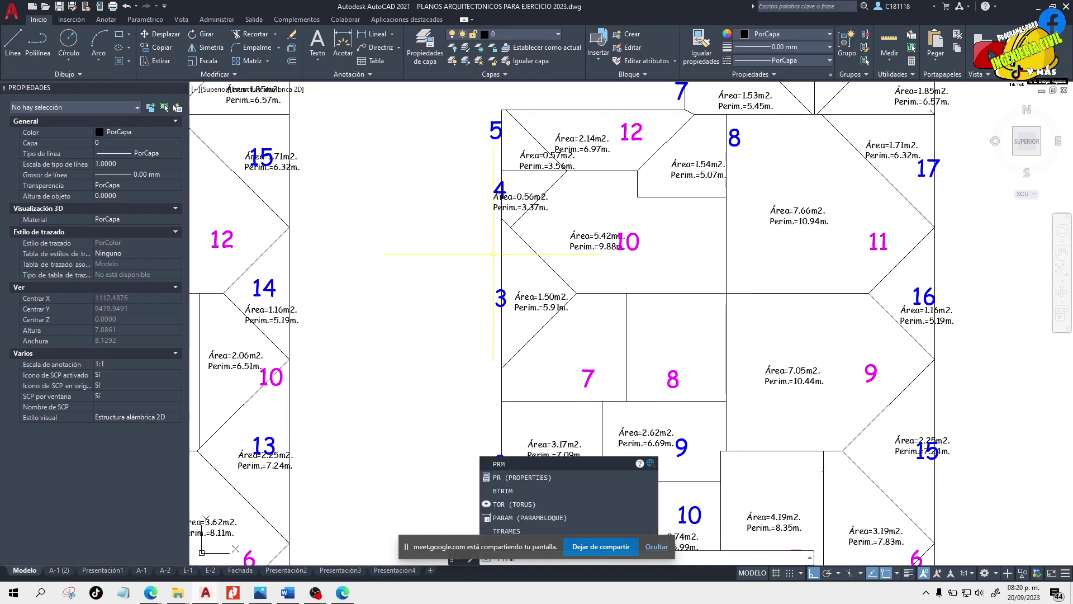
{"action": "key", "text": "Return"}
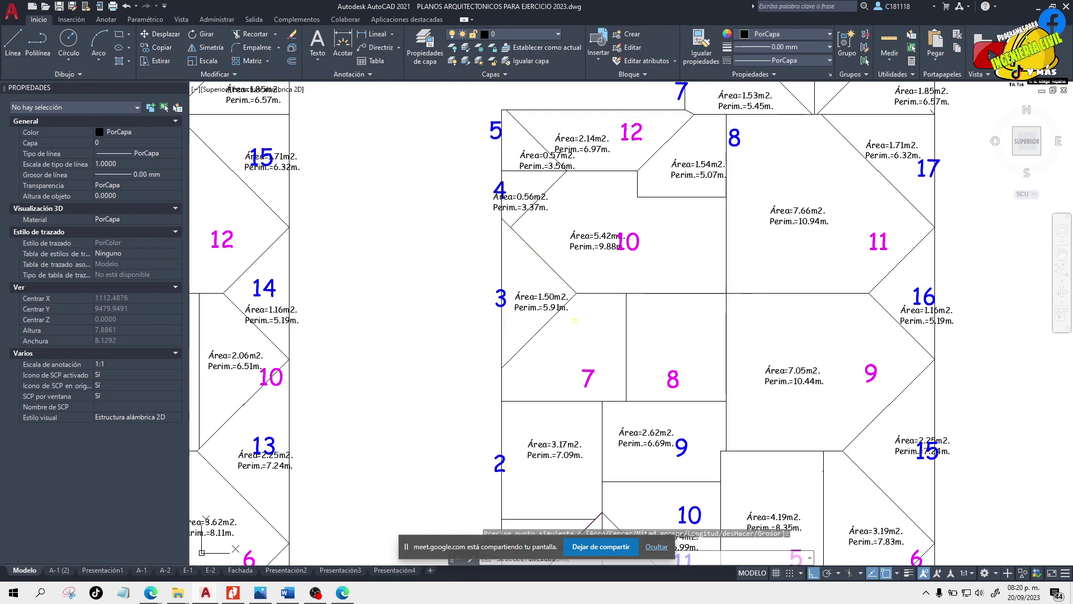
{"action": "key", "text": "Return"}
{"action": "left_click", "coordinate": [573, 338]}
{"action": "left_click", "coordinate": [656, 324]}
{"action": "left_click", "coordinate": [699, 363]}
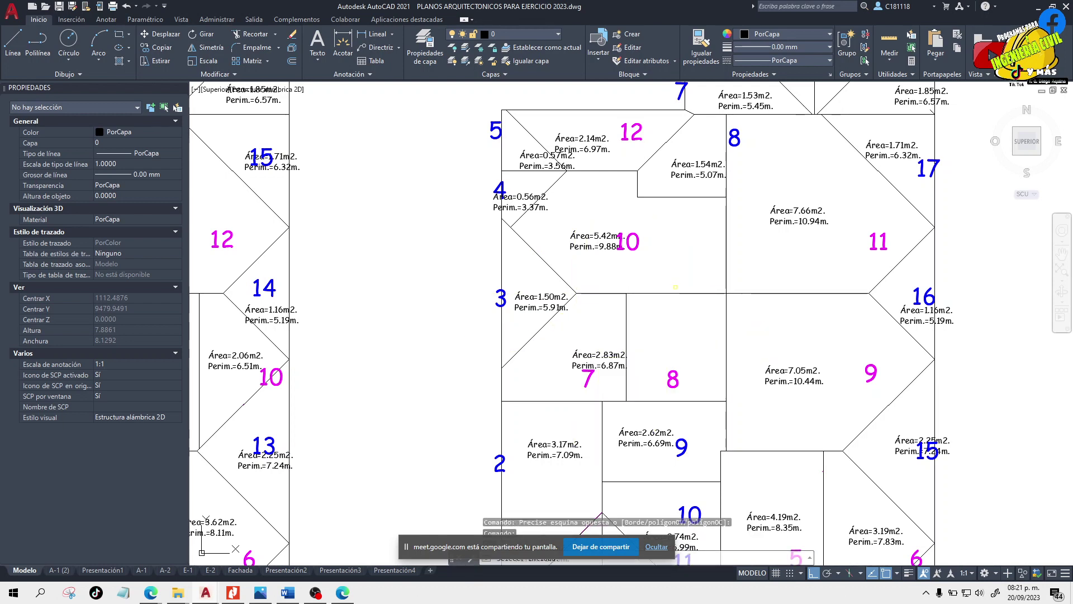
{"action": "key", "text": "Return"}
{"action": "left_click", "coordinate": [699, 347]}
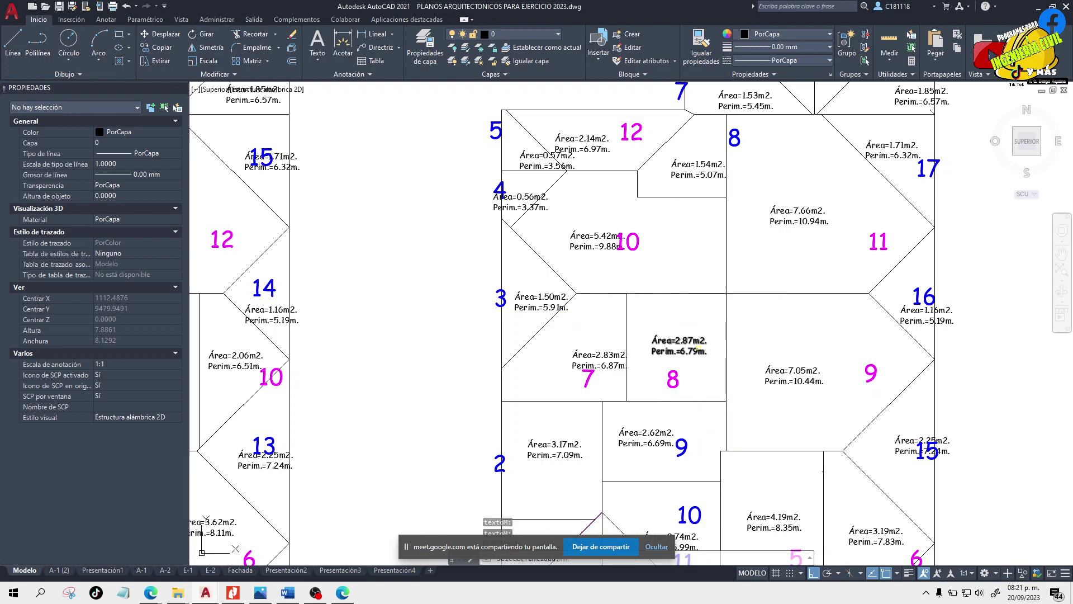
{"action": "key", "text": "Escape"}
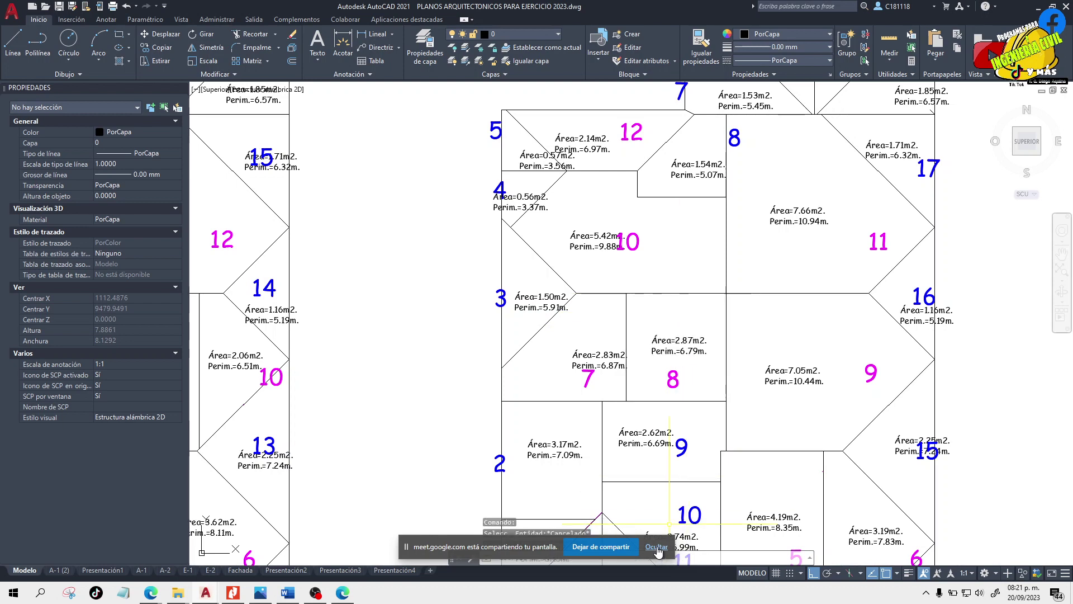
{"action": "left_click", "coordinate": [657, 547]}
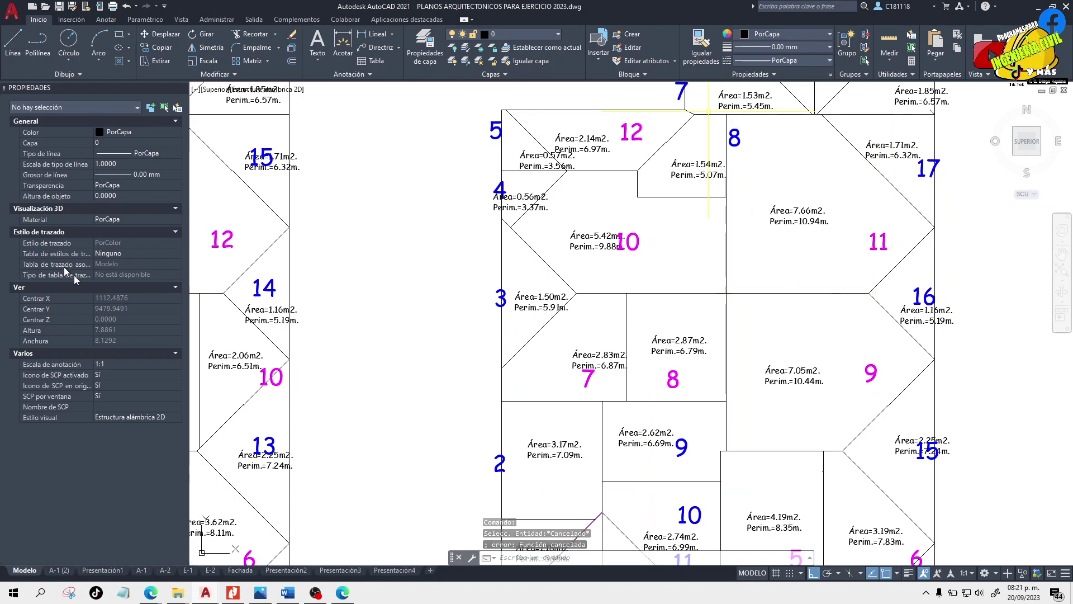
- Switch to File Explorer and preview Plantilla mamposteria 2 niveles.xlsx in the CURSO MAMPOSTERIA downloads folder
{"action": "mouse_move", "coordinate": [177, 585]}
{"action": "left_click", "coordinate": [173, 565]}
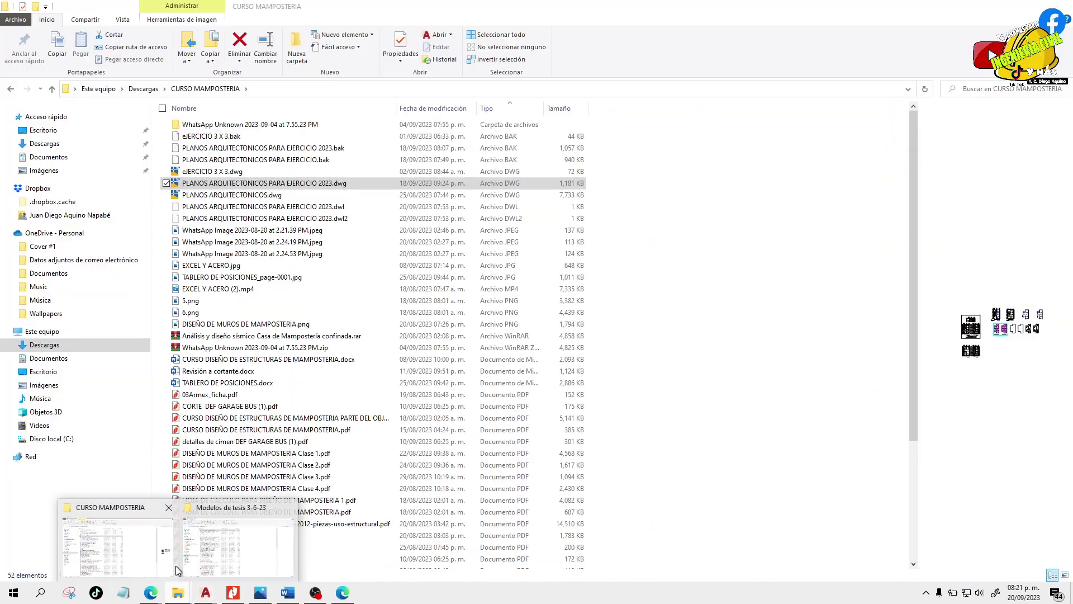
{"action": "scroll", "coordinate": [284, 387], "scroll_direction": "down", "scroll_amount": 4}
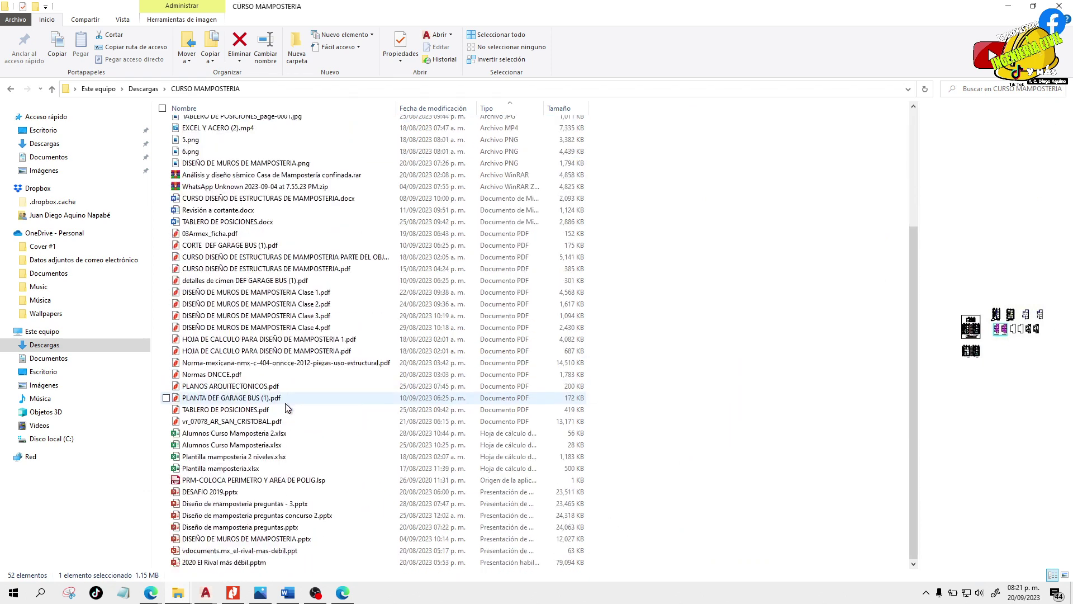
{"action": "left_click", "coordinate": [293, 461]}
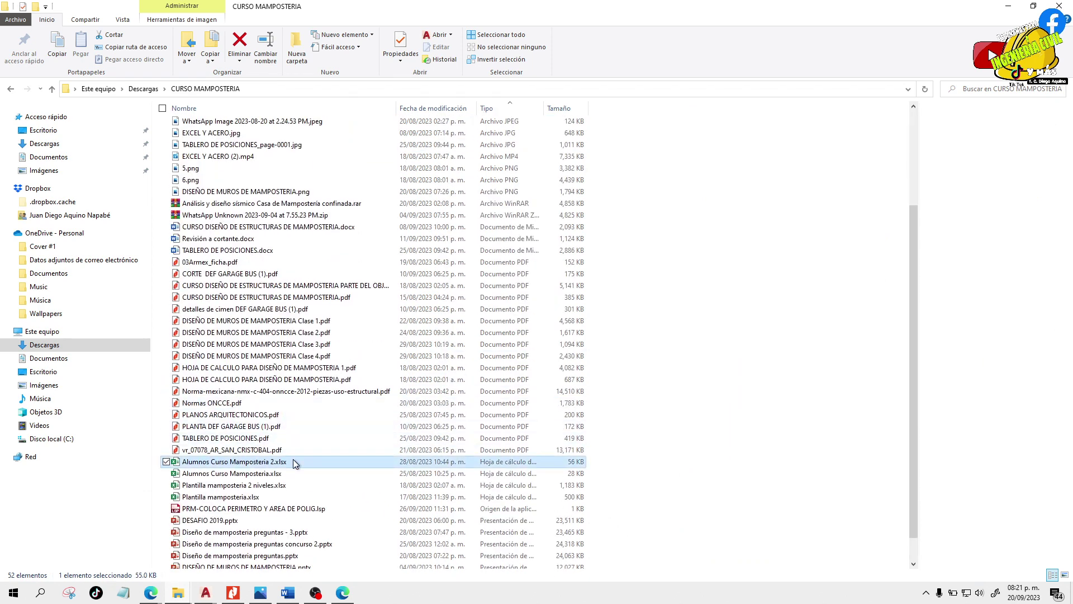
{"action": "left_click", "coordinate": [300, 485]}
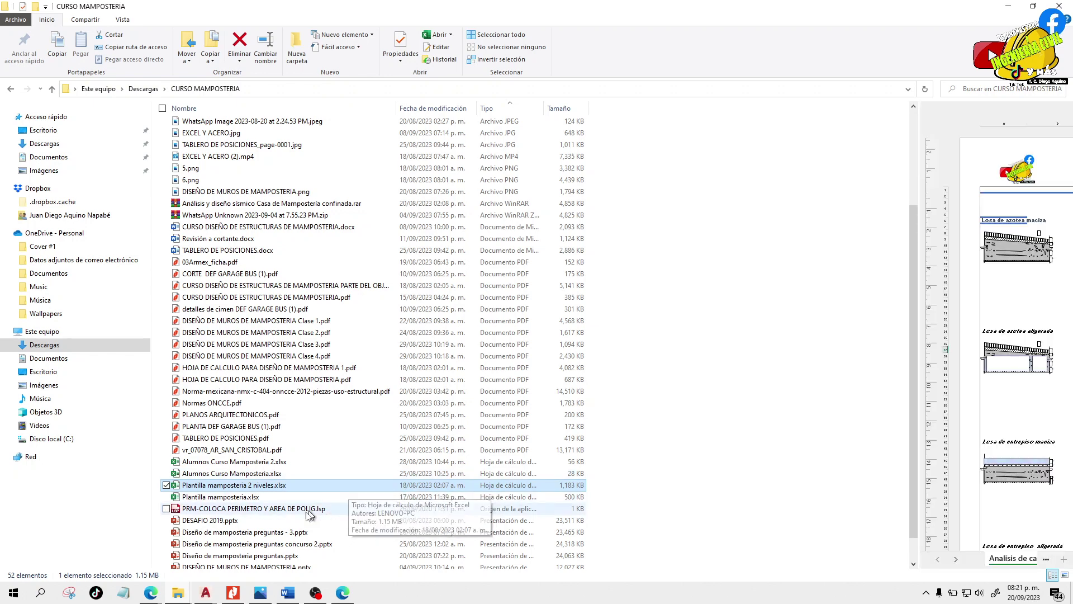
- Bring up Documents in the Modelos de tesis 3-6-23 window, look inside its CURSO MAMPOSTERIA folder, and return to Documents
{"action": "left_click", "coordinate": [180, 596]}
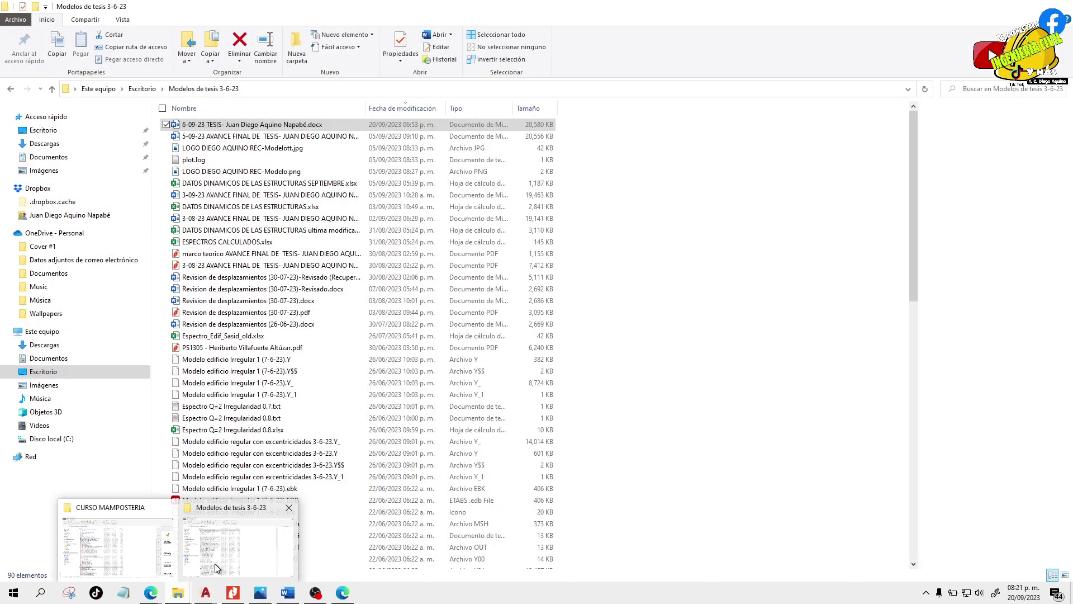
{"action": "left_click", "coordinate": [218, 568]}
{"action": "left_click", "coordinate": [63, 362]}
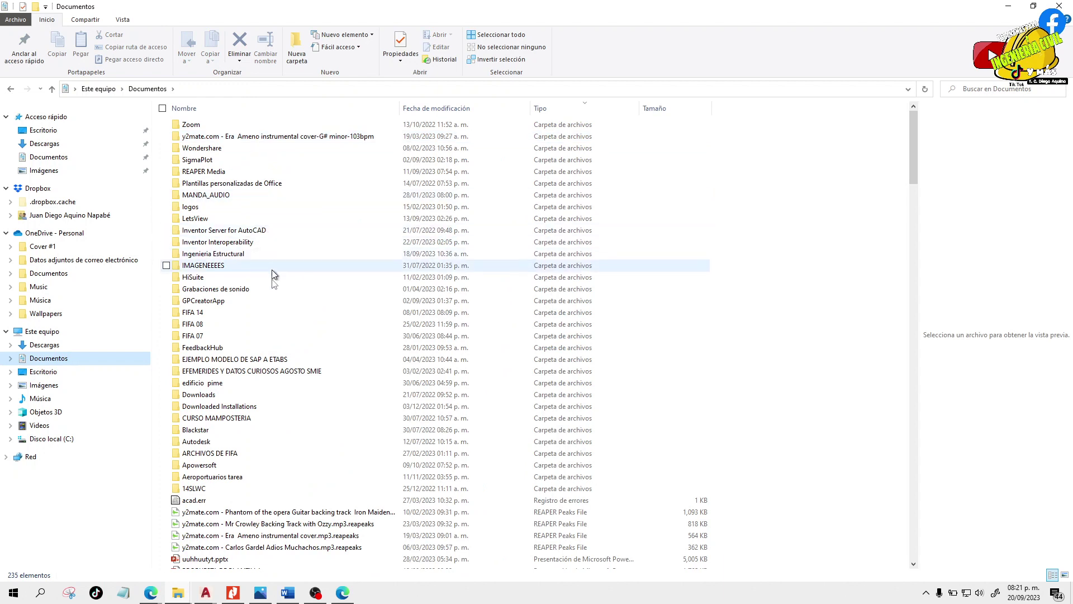
{"action": "double_click", "coordinate": [274, 421]}
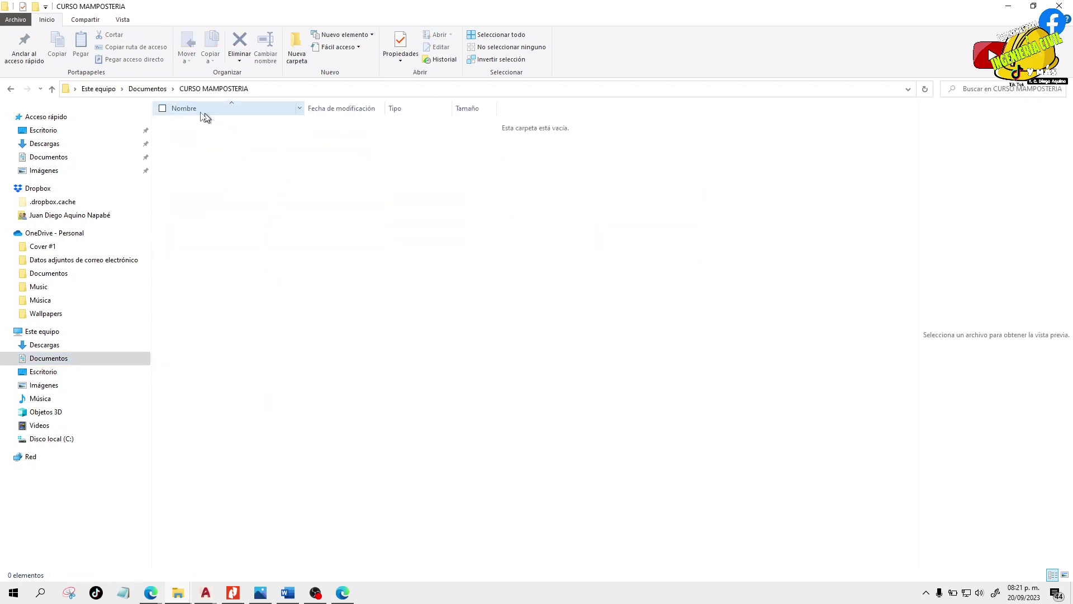
{"action": "left_click", "coordinate": [146, 88]}
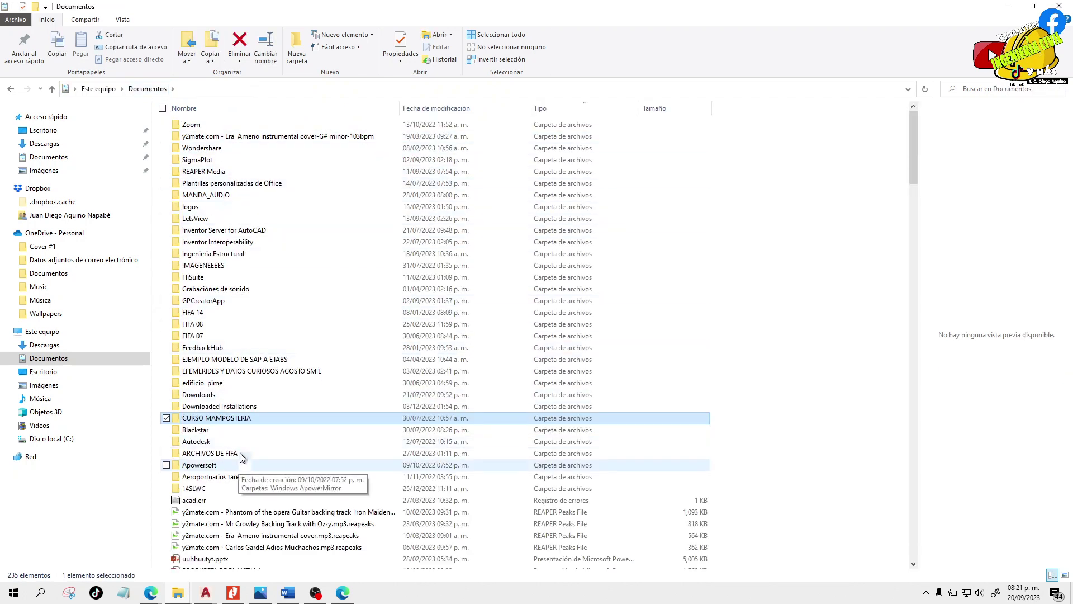
- Open pdf-edificaciones-de-mamposteria-smie_compress.pdf from the Mamposteria folder inside Ingenieria Estructural
{"action": "double_click", "coordinate": [249, 253]}
{"action": "double_click", "coordinate": [257, 171]}
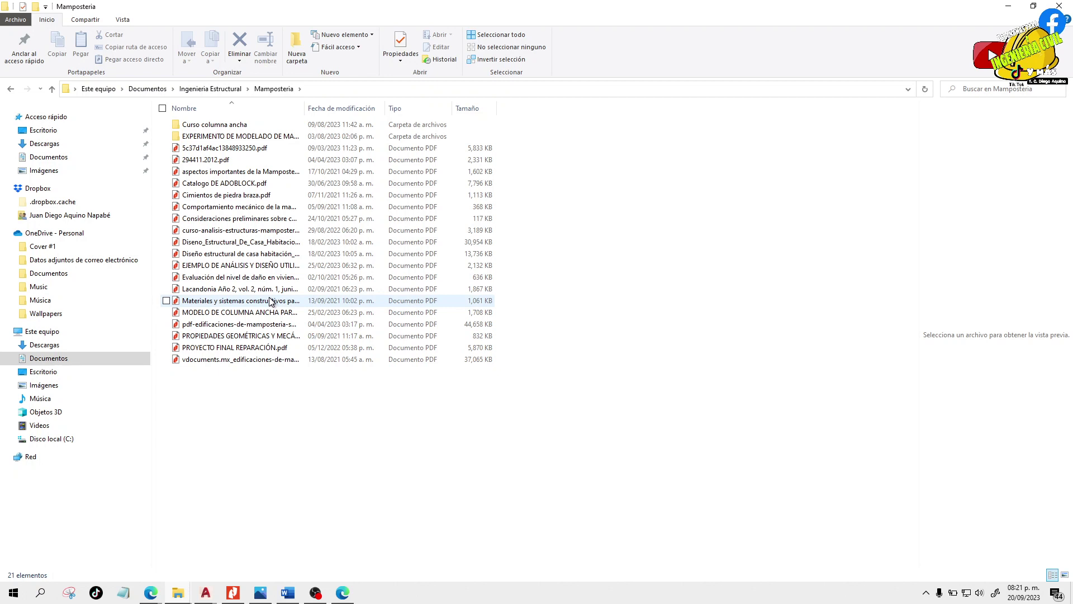
{"action": "left_click", "coordinate": [263, 328]}
{"action": "left_click", "coordinate": [270, 337]}
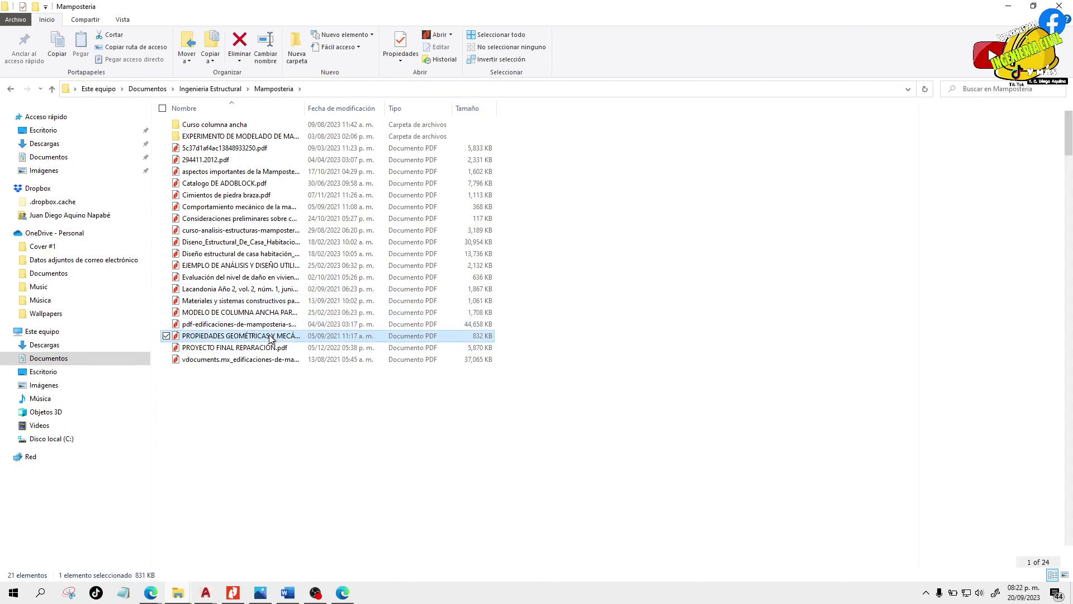
{"action": "left_click", "coordinate": [266, 329]}
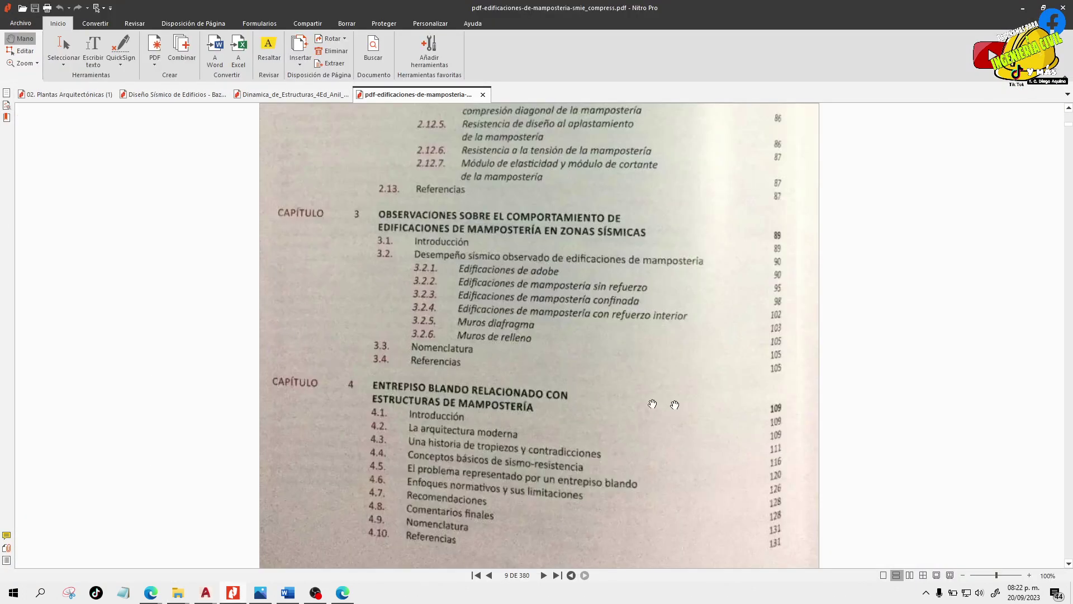
- Go to the cover of the Edificaciones de Mampostería book and dismiss the OCR suggestion
{"action": "scroll", "coordinate": [997, 407], "scroll_direction": "up", "scroll_amount": 3}
{"action": "scroll", "coordinate": [997, 406], "scroll_direction": "up", "scroll_amount": 10}
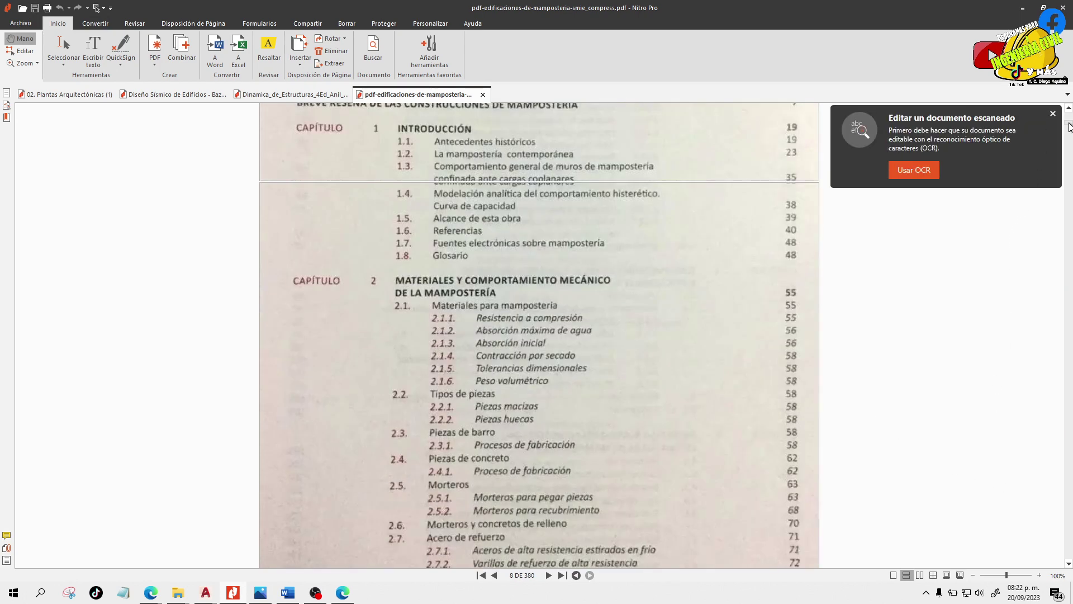
{"action": "left_click_drag", "start_coordinate": [1066, 117], "coordinate": [1068, 113]}
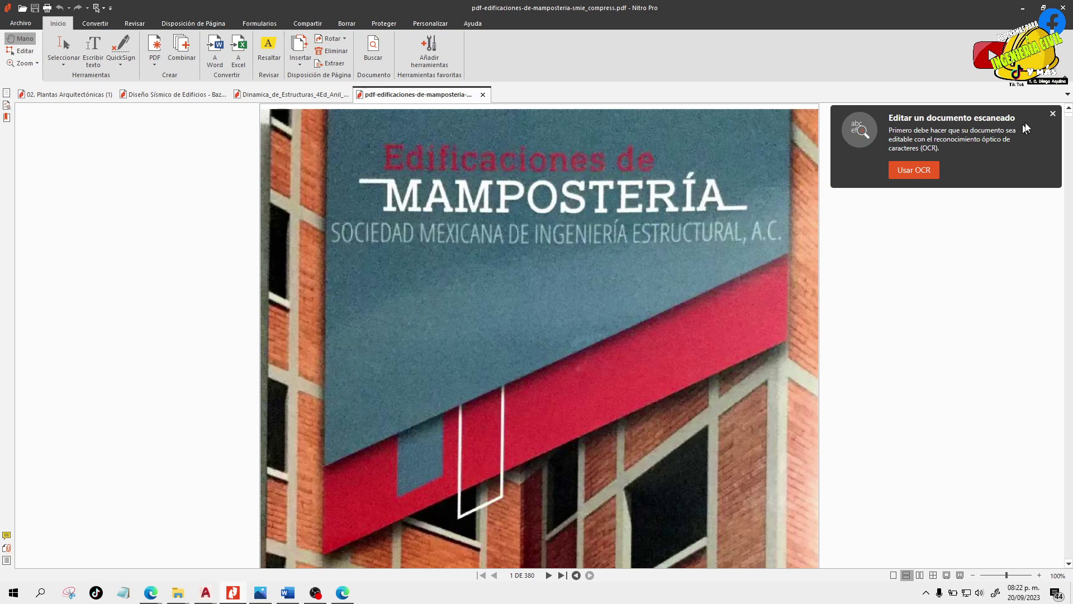
{"action": "left_click", "coordinate": [1054, 114]}
- Examine the book's title page, prologue and table of contents through chapter 13, La mampostería en Perú
{"action": "scroll", "coordinate": [788, 306], "scroll_direction": "down", "scroll_amount": 4}
{"action": "scroll", "coordinate": [749, 314], "scroll_direction": "down", "scroll_amount": 20}
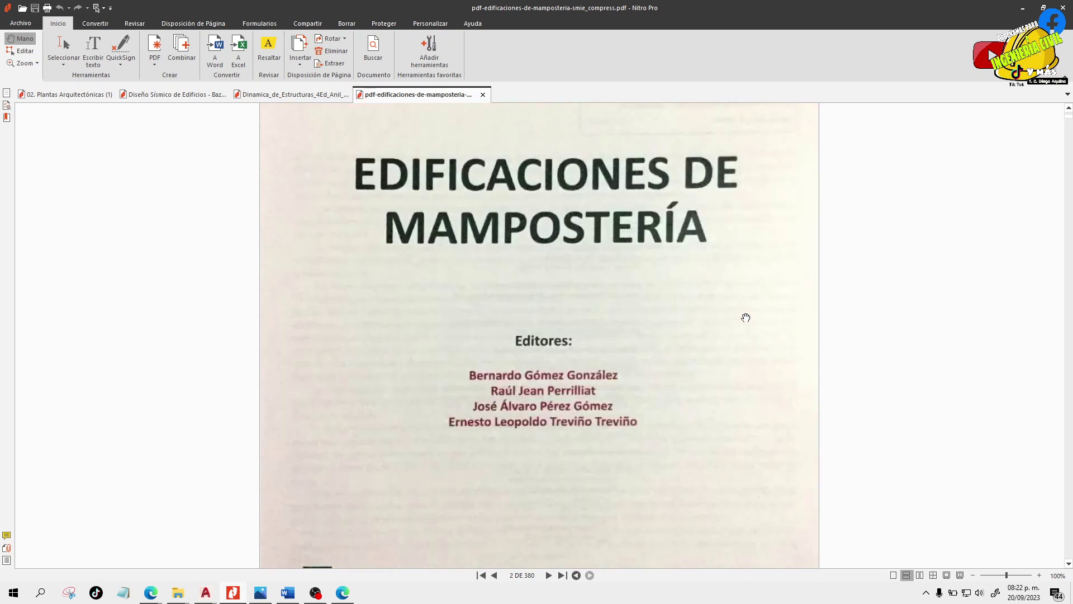
{"action": "scroll", "coordinate": [746, 328], "scroll_direction": "down", "scroll_amount": 20}
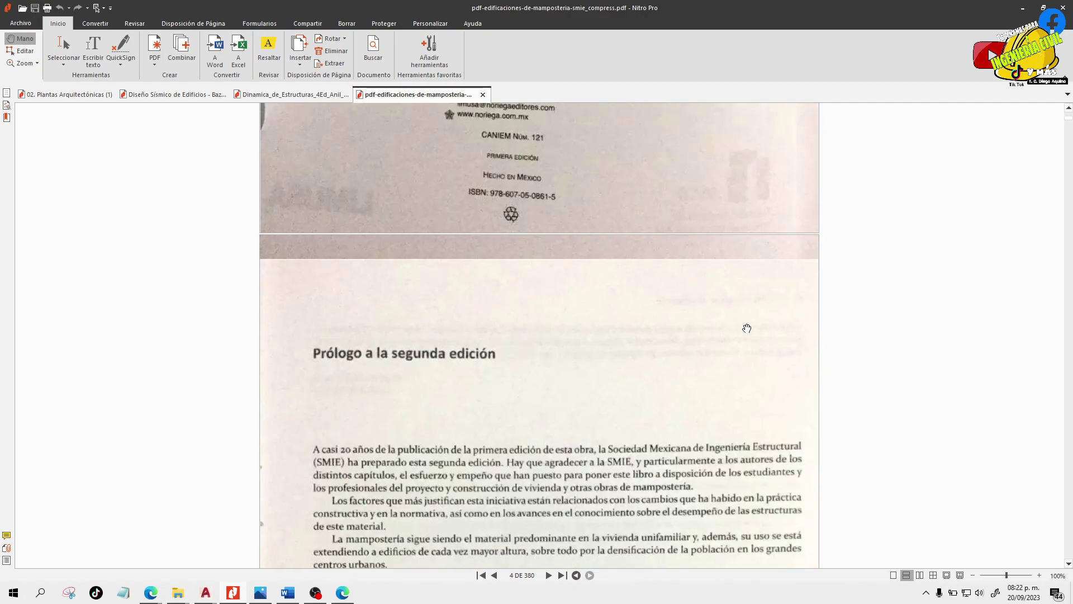
{"action": "scroll", "coordinate": [746, 328], "scroll_direction": "down", "scroll_amount": 20}
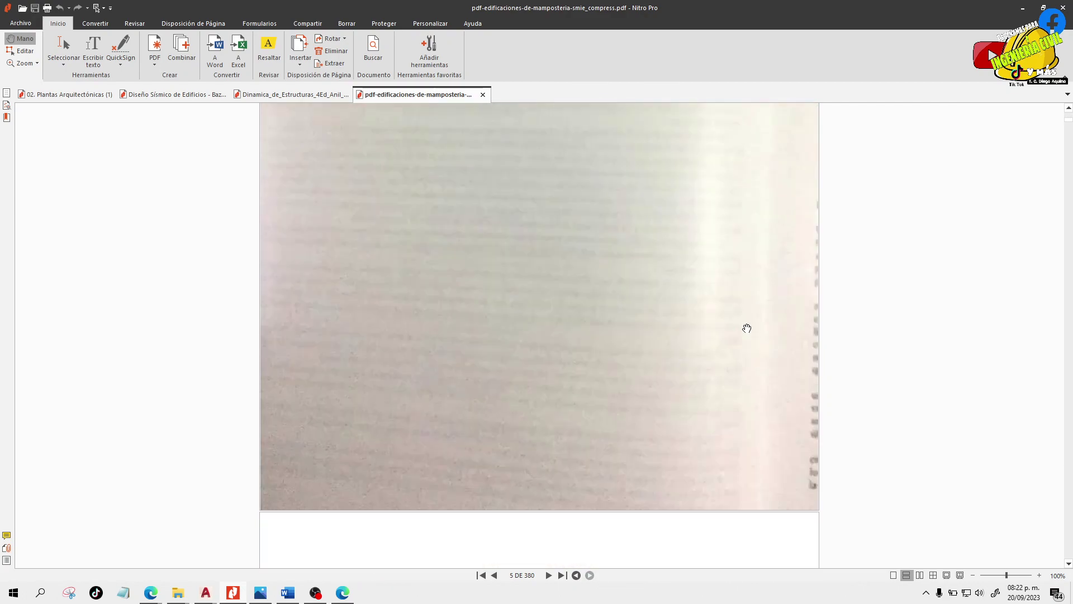
{"action": "scroll", "coordinate": [747, 328], "scroll_direction": "down", "scroll_amount": 20}
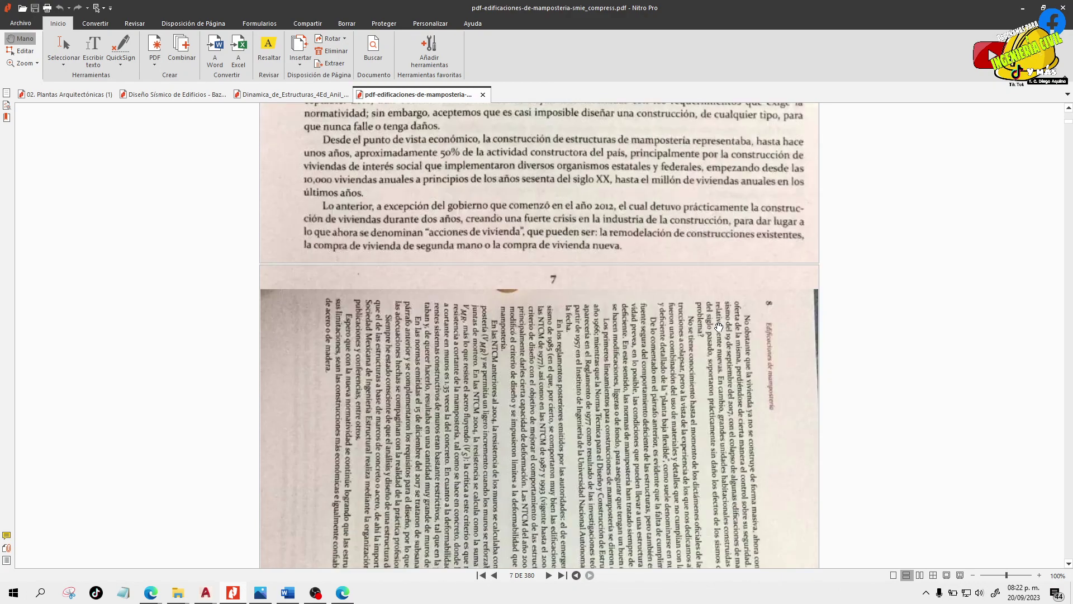
{"action": "scroll", "coordinate": [719, 327], "scroll_direction": "down", "scroll_amount": 10}
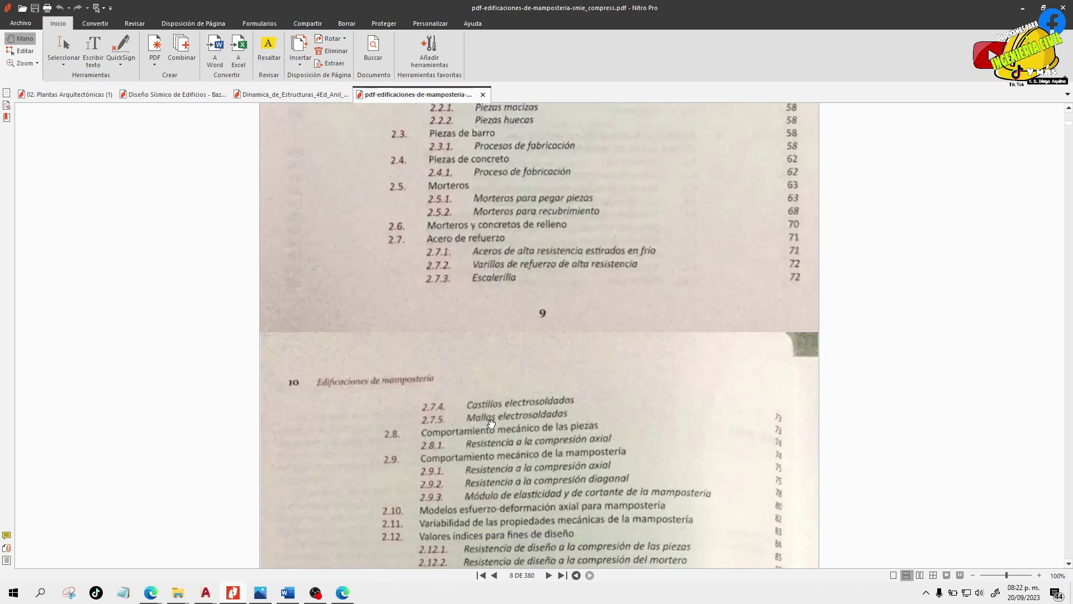
{"action": "scroll", "coordinate": [491, 424], "scroll_direction": "down", "scroll_amount": 10}
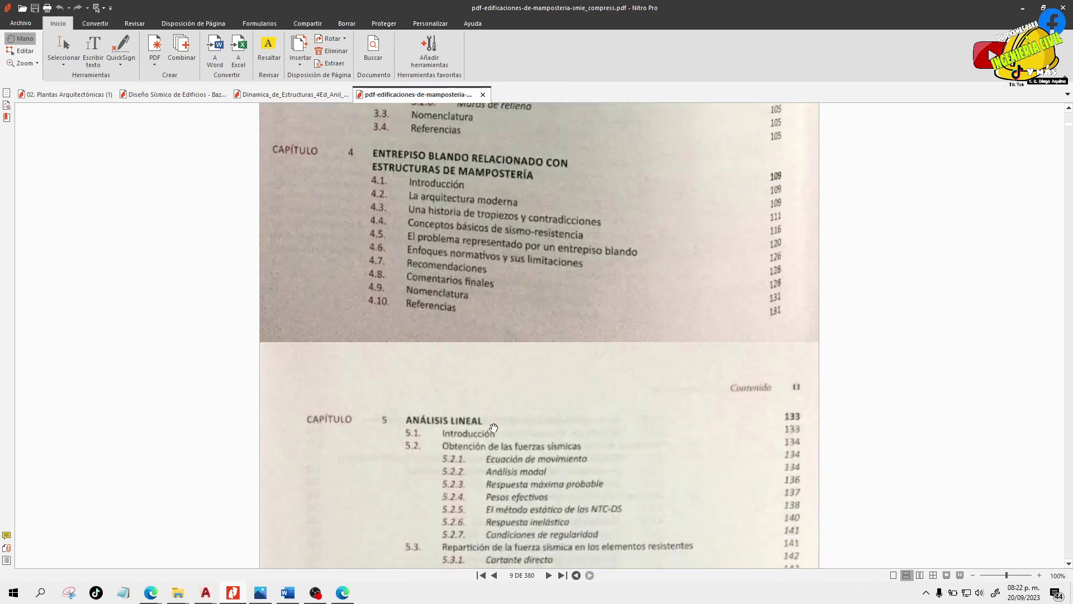
{"action": "scroll", "coordinate": [493, 428], "scroll_direction": "down", "scroll_amount": 15}
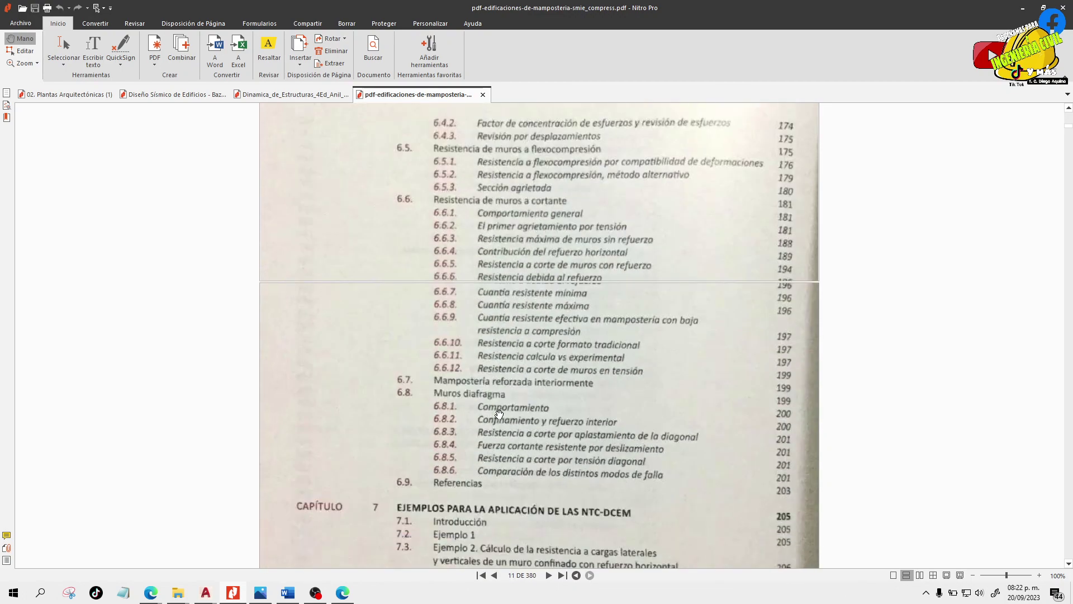
{"action": "scroll", "coordinate": [499, 414], "scroll_direction": "down", "scroll_amount": 12}
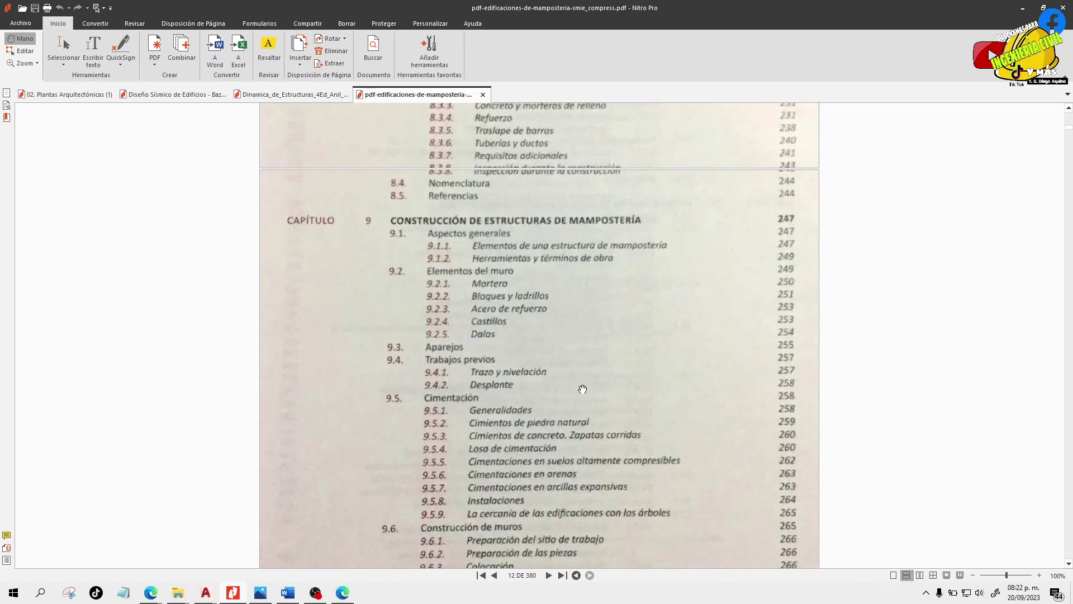
{"action": "scroll", "coordinate": [582, 389], "scroll_direction": "down", "scroll_amount": 12}
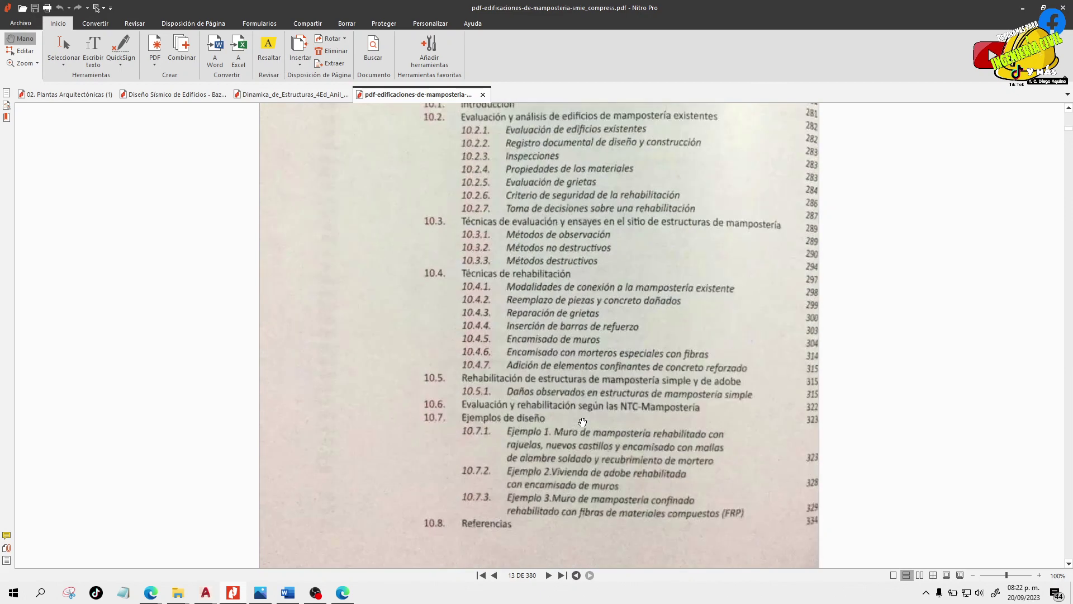
{"action": "scroll", "coordinate": [582, 422], "scroll_direction": "down", "scroll_amount": 10}
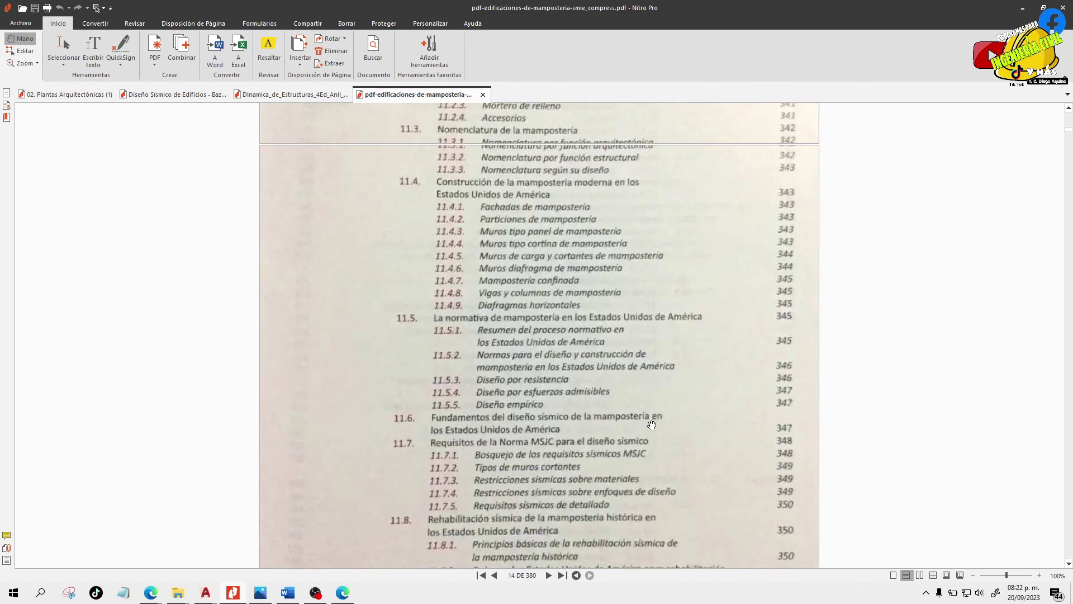
{"action": "scroll", "coordinate": [648, 420], "scroll_direction": "down", "scroll_amount": 12}
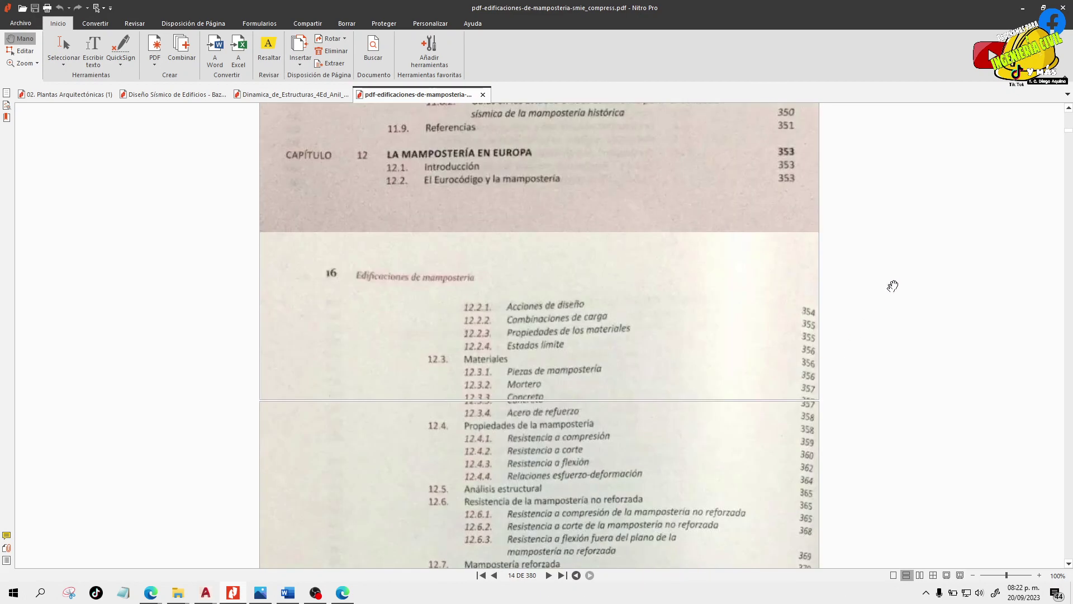
{"action": "scroll", "coordinate": [931, 289], "scroll_direction": "down", "scroll_amount": 5}
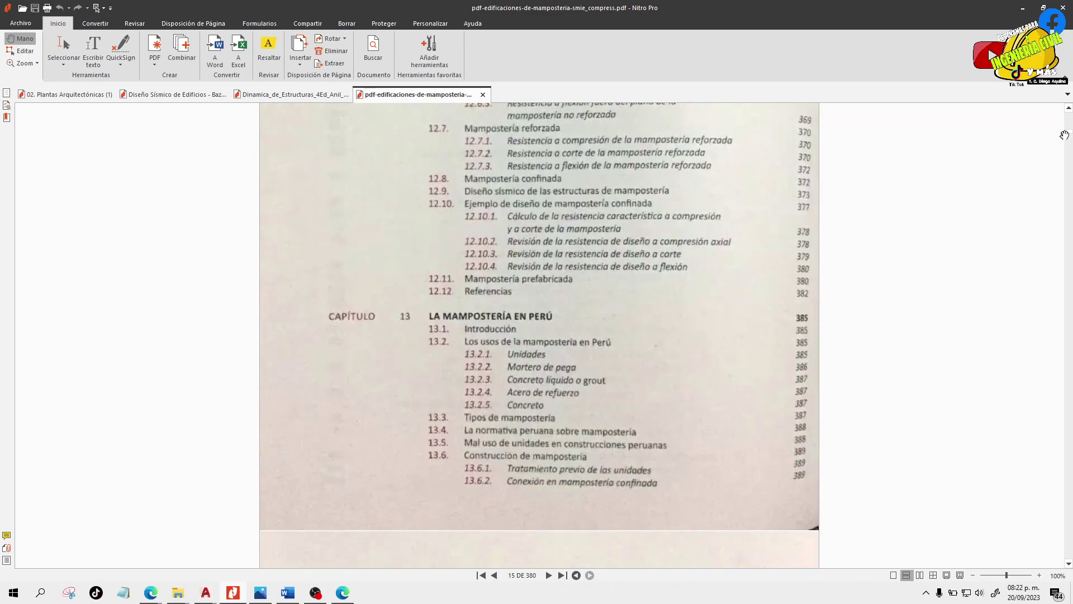
{"action": "scroll", "coordinate": [892, 317], "scroll_direction": "up", "scroll_amount": 10}
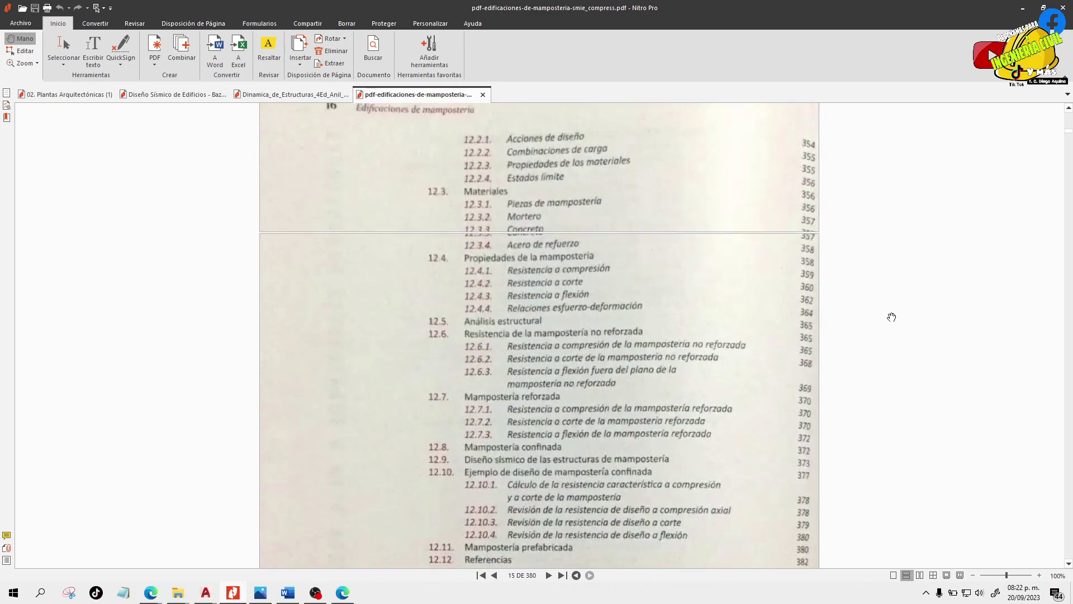
- Open Plantilla mamposteria 2 niveles.xlsx from the CURSO MAMPOSTERIA folder in File Explorer and return to the book in Nitro Pro
{"action": "scroll", "coordinate": [891, 317], "scroll_direction": "up", "scroll_amount": 5}
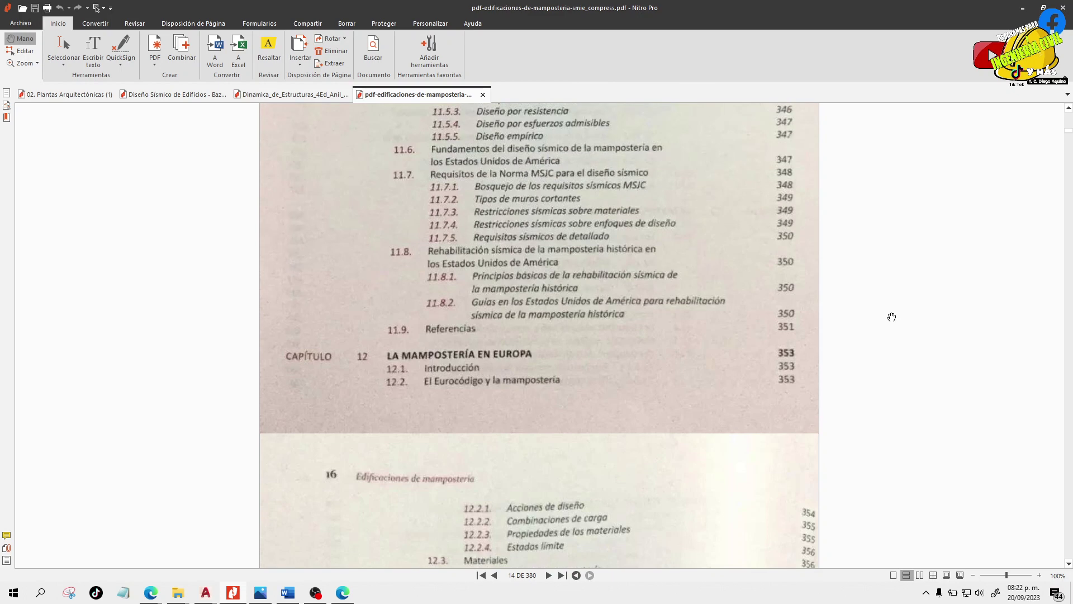
{"action": "scroll", "coordinate": [891, 317], "scroll_direction": "down", "scroll_amount": 3}
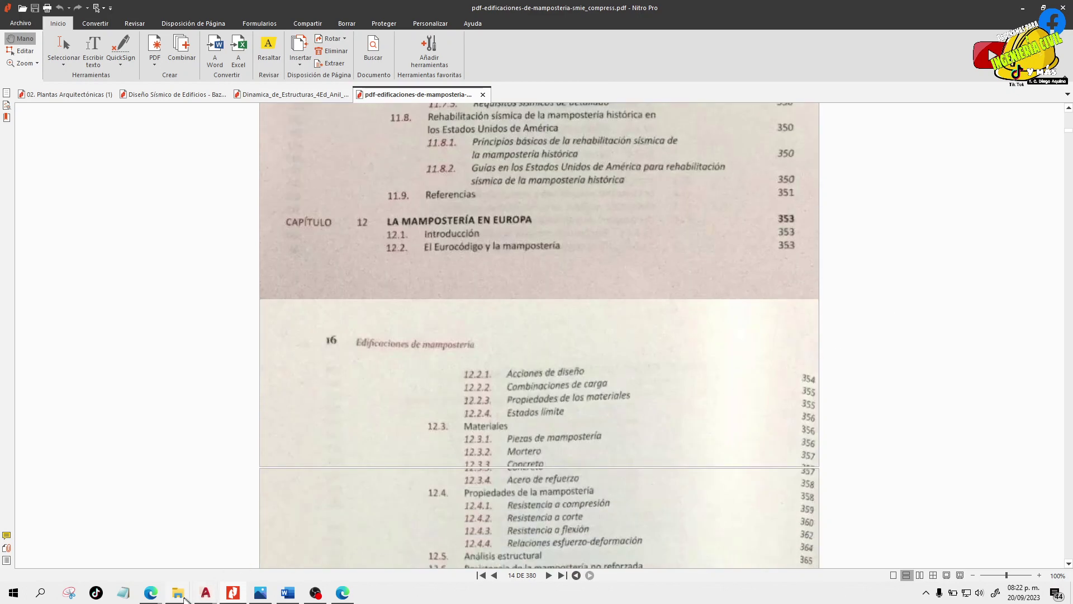
{"action": "mouse_move", "coordinate": [178, 598]}
{"action": "left_click", "coordinate": [146, 570]}
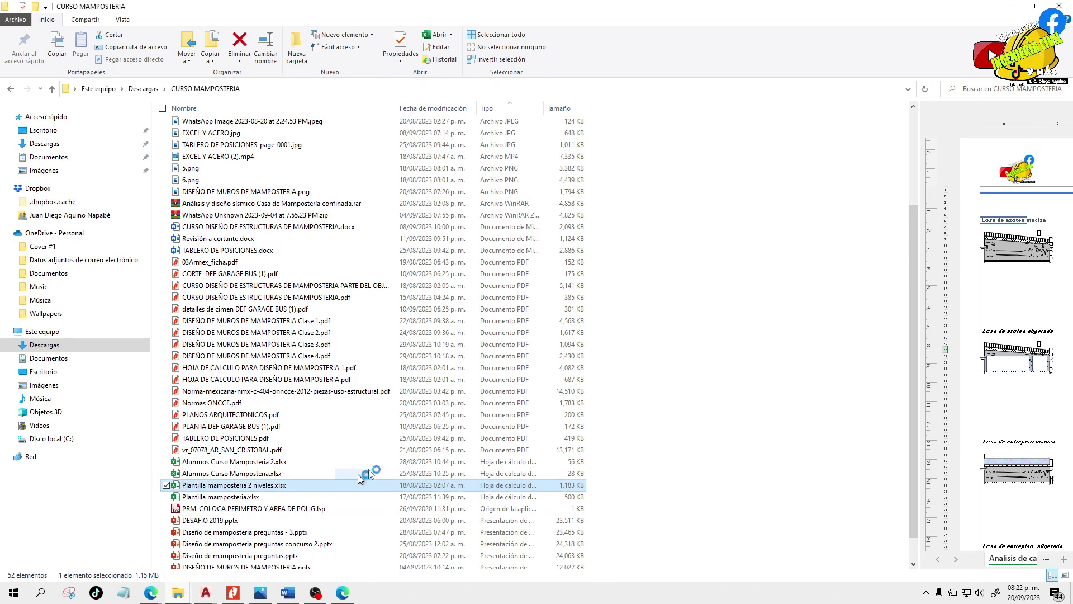
{"action": "left_click", "coordinate": [1007, 9]}
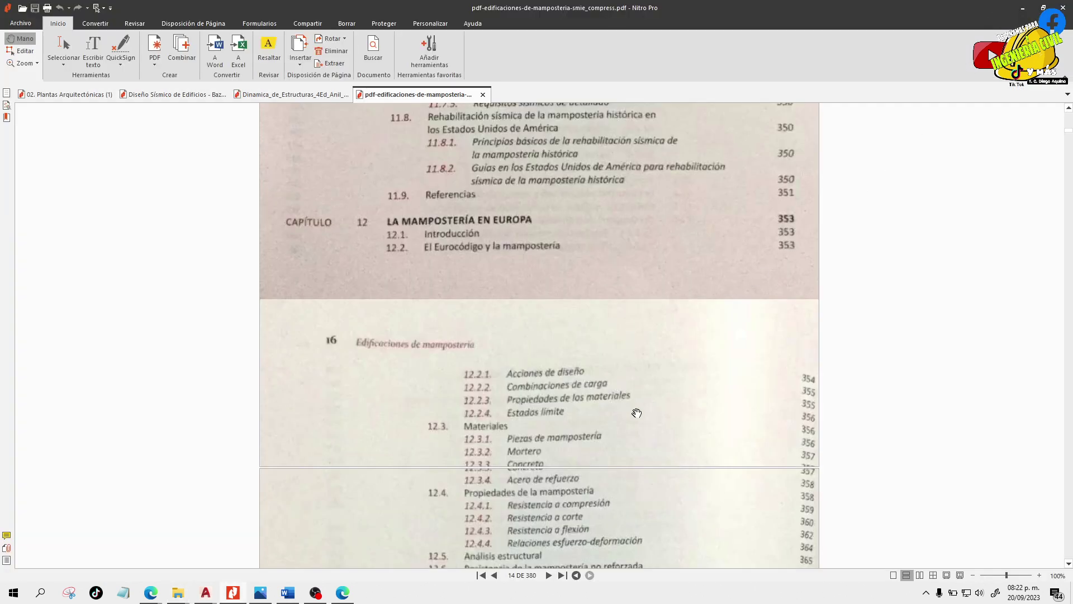
- Go past the table of contents and chapter 1 references to the opening page of chapter 2, Materiales y comportamiento mecánico de la mampostería
{"action": "scroll", "coordinate": [762, 407], "scroll_direction": "down", "scroll_amount": 10}
{"action": "scroll", "coordinate": [829, 381], "scroll_direction": "down", "scroll_amount": 10}
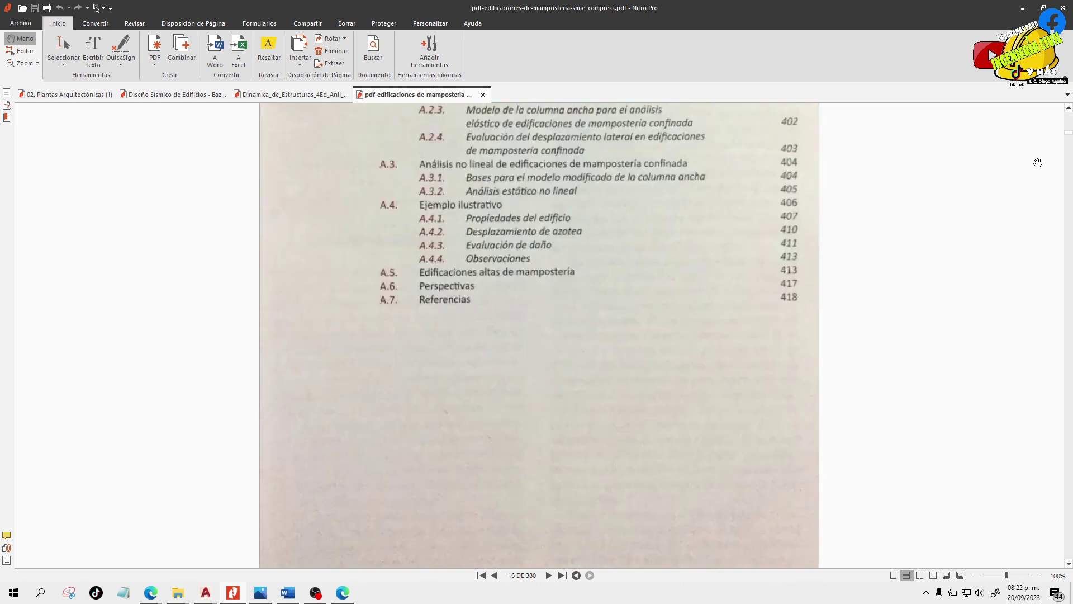
{"action": "left_click_drag", "start_coordinate": [1069, 135], "coordinate": [1069, 163]}
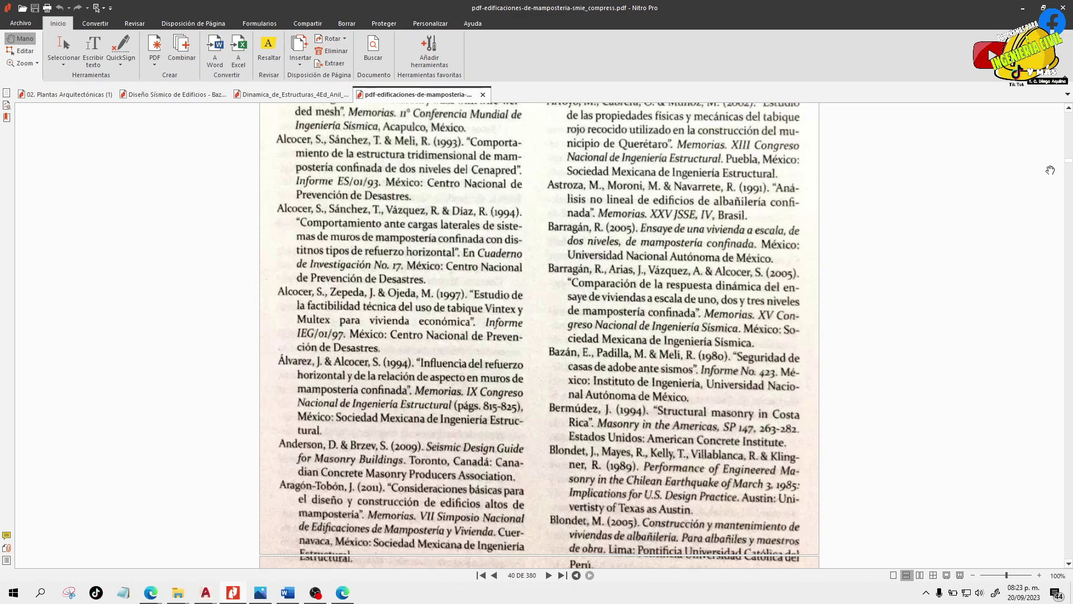
{"action": "scroll", "coordinate": [1050, 169], "scroll_direction": "down", "scroll_amount": 8}
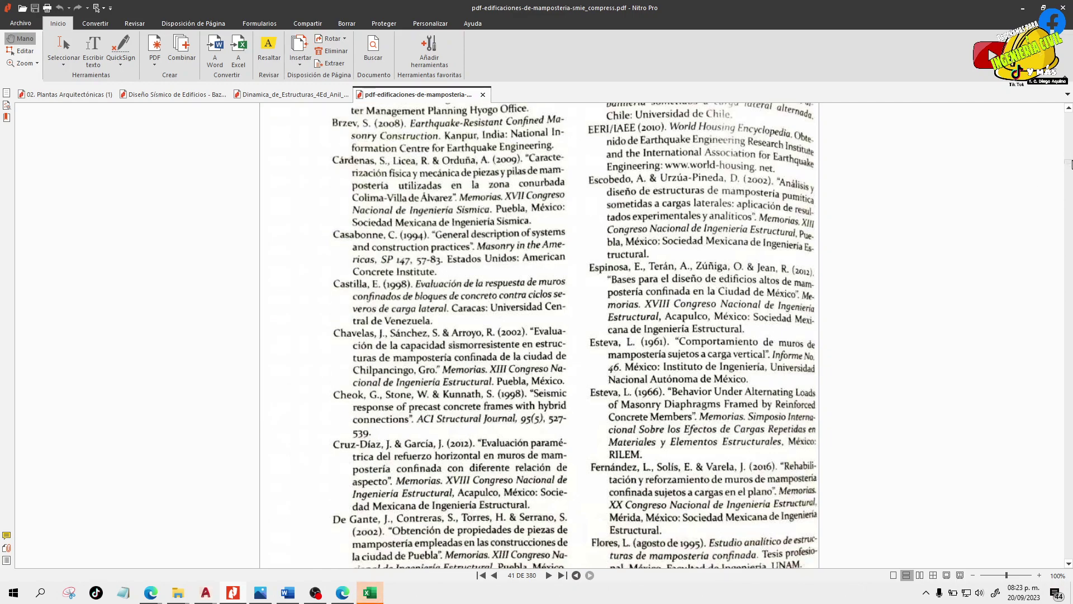
{"action": "left_click_drag", "start_coordinate": [1070, 170], "coordinate": [1071, 177]}
{"action": "scroll", "coordinate": [1070, 177], "scroll_direction": "up", "scroll_amount": 5}
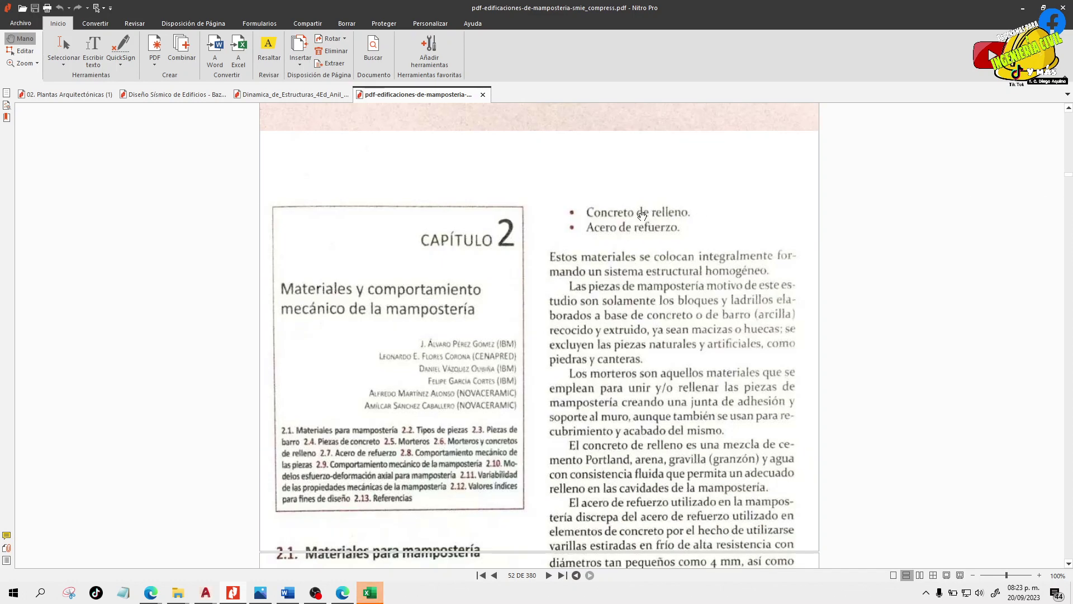
- Examine chapter 2 from the materials introduction through the strength and volumetric weight tables to the clay brick manufacturing photos
{"action": "scroll", "coordinate": [377, 311], "scroll_direction": "down", "scroll_amount": 3}
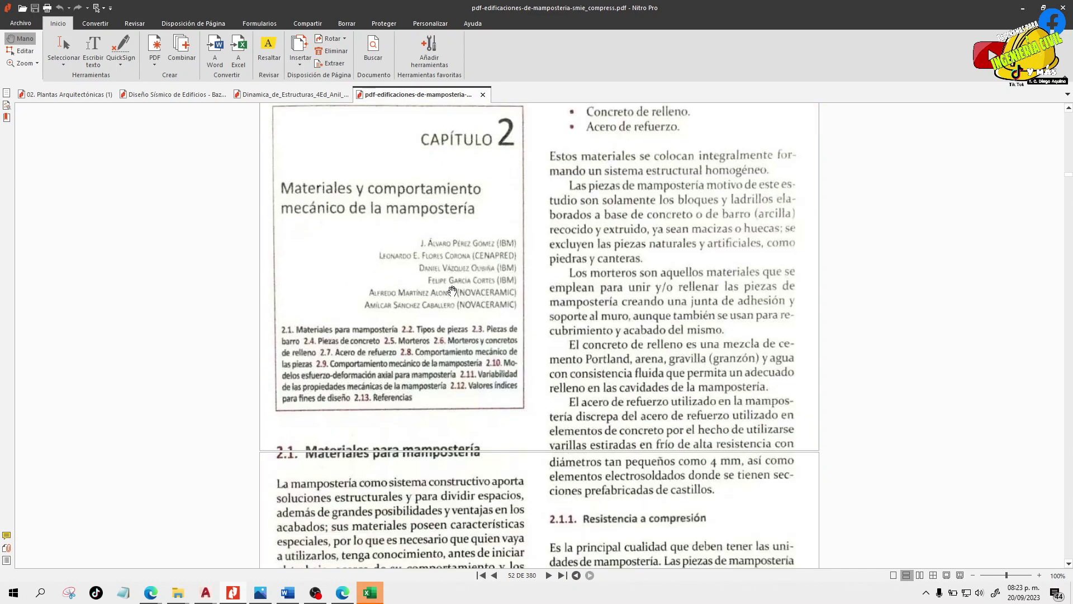
{"action": "scroll", "coordinate": [451, 311], "scroll_direction": "up", "scroll_amount": 2}
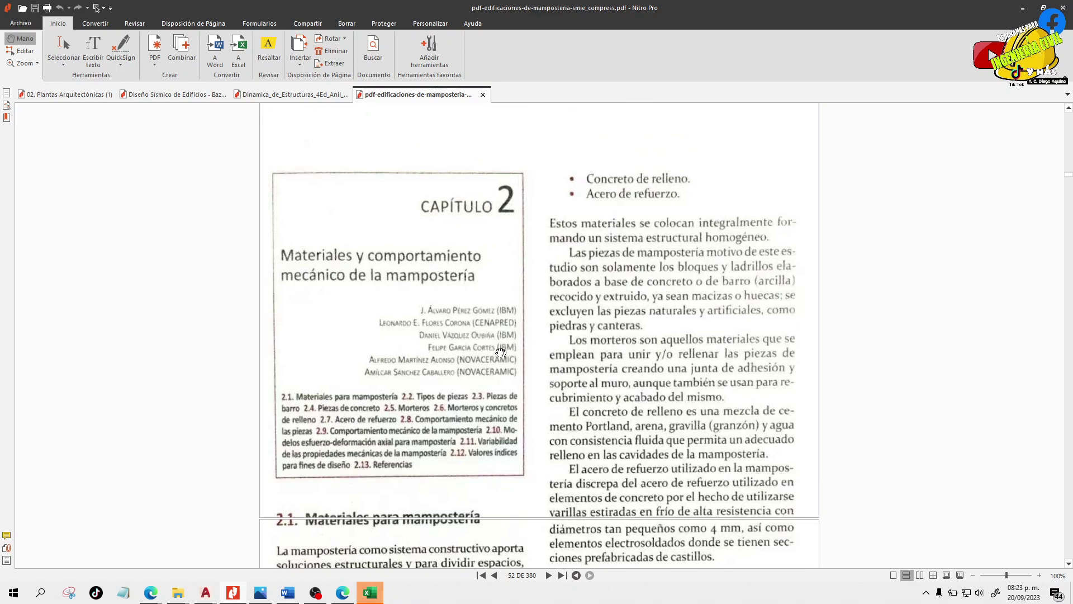
{"action": "scroll", "coordinate": [231, 269], "scroll_direction": "down", "scroll_amount": 1}
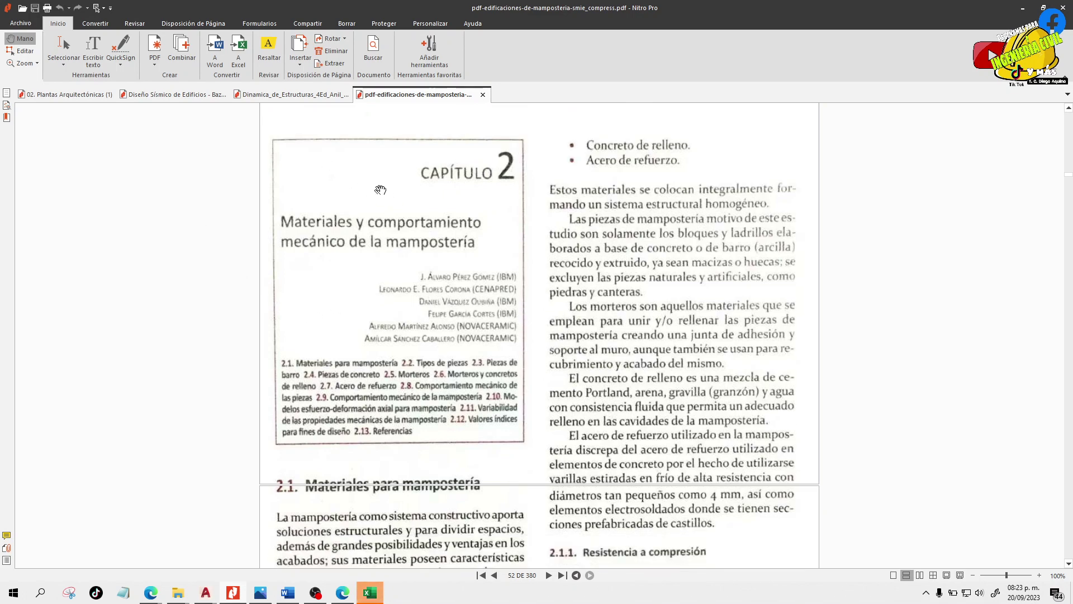
{"action": "scroll", "coordinate": [398, 210], "scroll_direction": "down", "scroll_amount": 6}
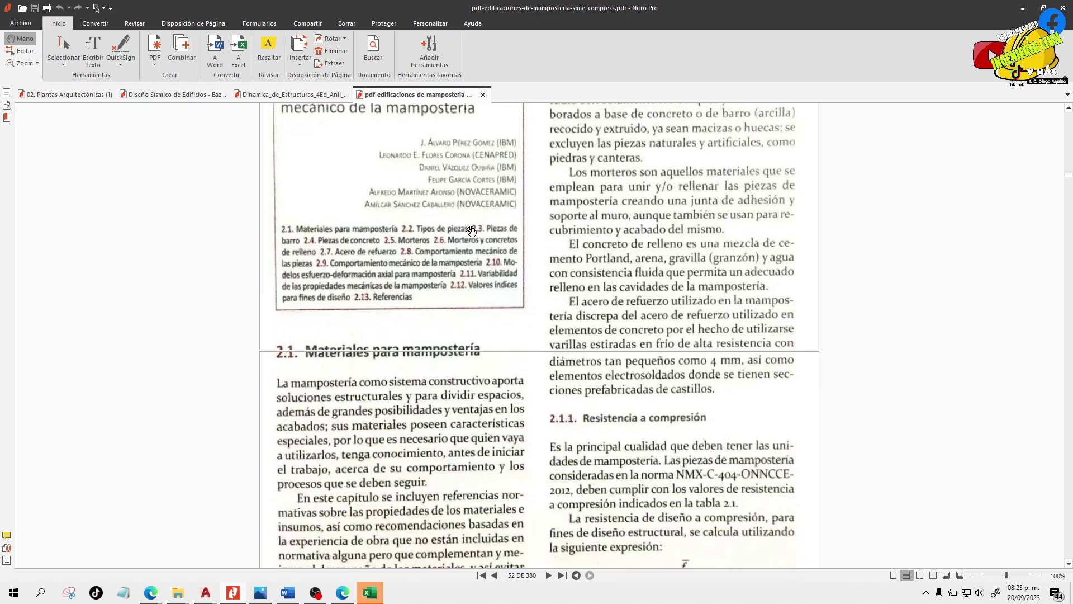
{"action": "scroll", "coordinate": [537, 209], "scroll_direction": "up", "scroll_amount": 7}
{"action": "scroll", "coordinate": [443, 239], "scroll_direction": "down", "scroll_amount": 18}
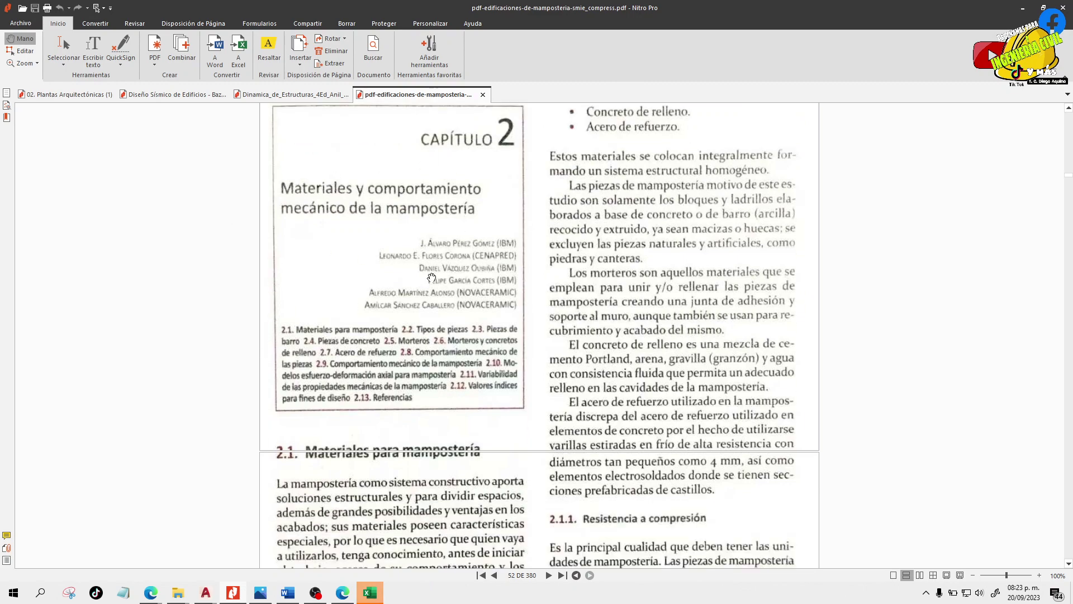
{"action": "scroll", "coordinate": [714, 384], "scroll_direction": "down", "scroll_amount": 20}
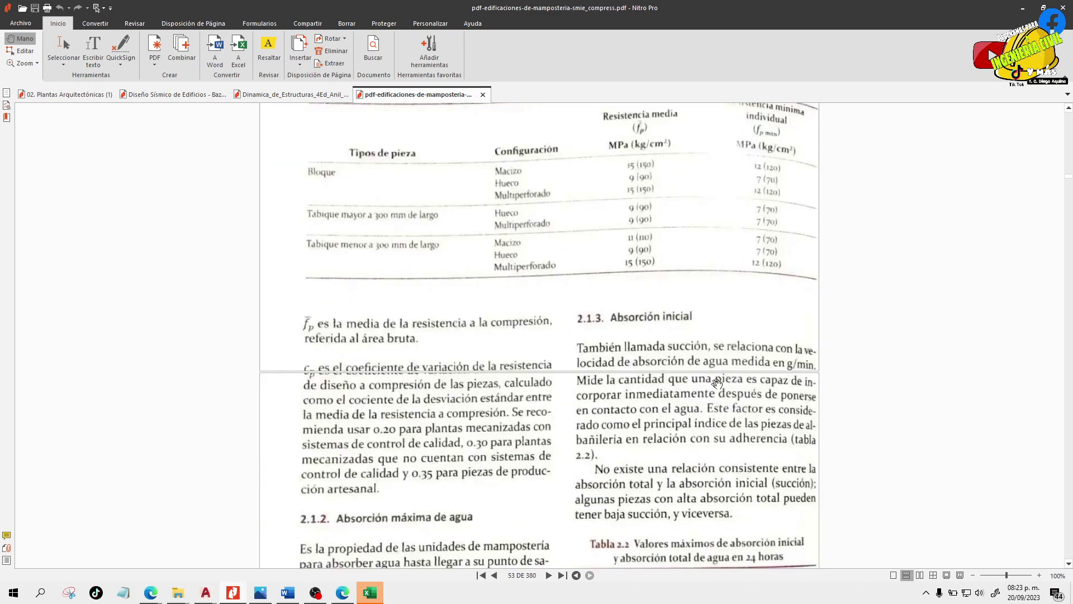
{"action": "scroll", "coordinate": [979, 497], "scroll_direction": "down", "scroll_amount": 15}
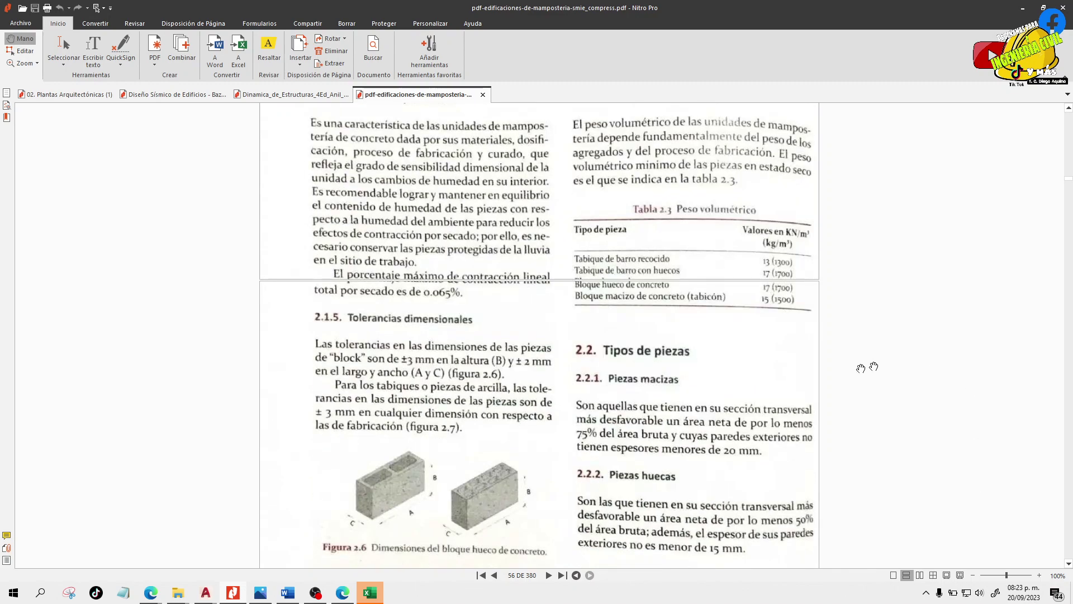
{"action": "scroll", "coordinate": [905, 366], "scroll_direction": "down", "scroll_amount": 20}
{"action": "scroll", "coordinate": [828, 420], "scroll_direction": "down", "scroll_amount": 15}
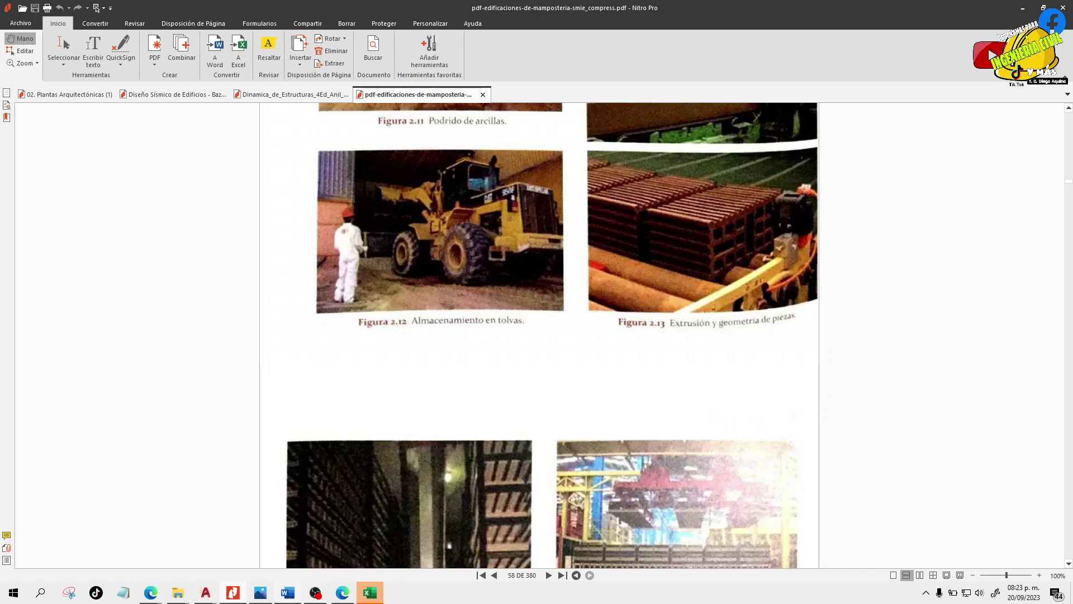
- Switch to Plantilla mamposteria 2 niveles.xlsx in Excel, maximize its window and bring up the start of the Analisis de carga sheet
{"action": "left_click", "coordinate": [369, 593]}
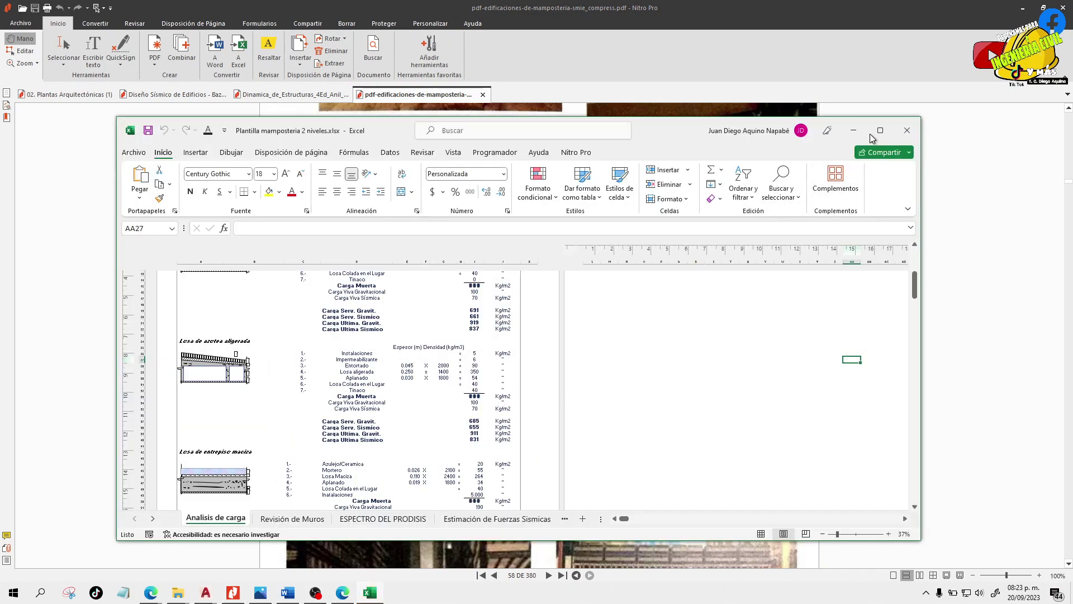
{"action": "key", "text": "super+Up"}
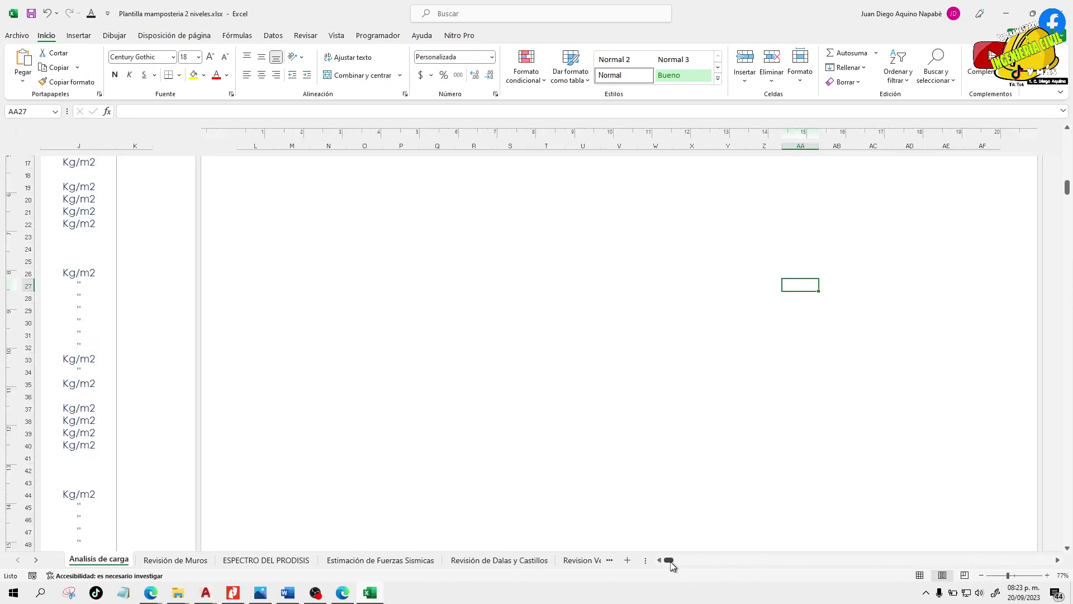
{"action": "left_click_drag", "start_coordinate": [669, 560], "coordinate": [657, 558]}
{"action": "scroll", "coordinate": [612, 514], "scroll_direction": "up", "scroll_amount": 7}
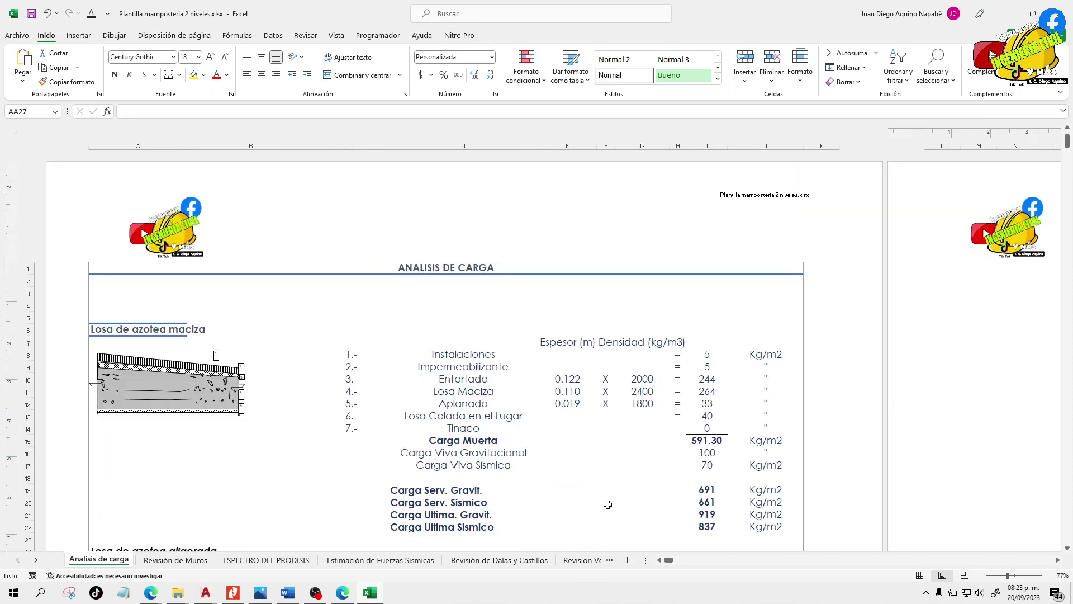
{"action": "scroll", "coordinate": [607, 504], "scroll_direction": "down", "scroll_amount": 4}
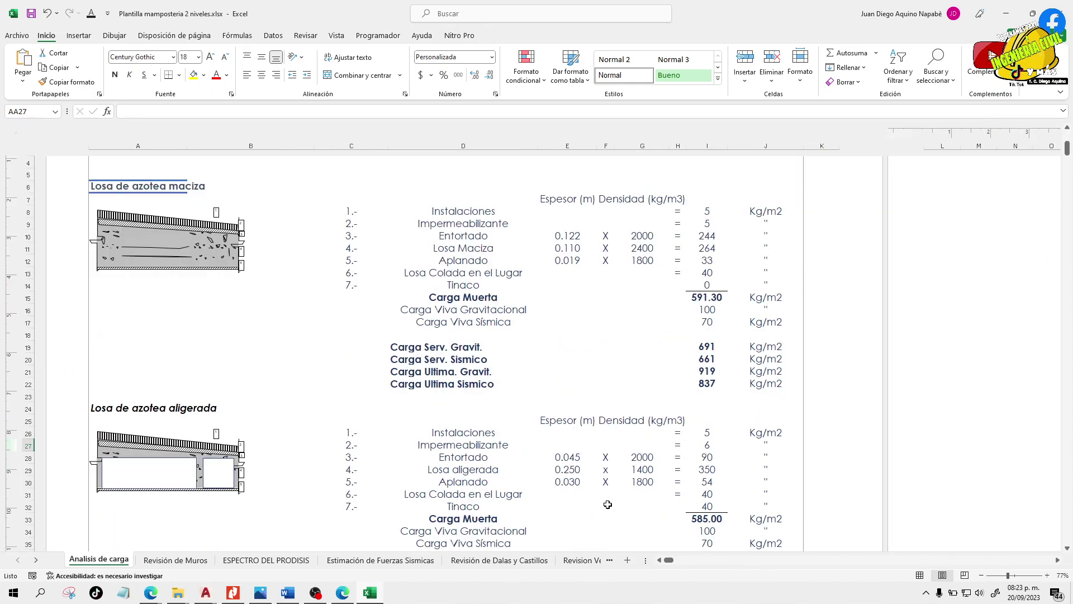
{"action": "scroll", "coordinate": [607, 505], "scroll_direction": "up", "scroll_amount": 4}
- Enlarge the Analisis de carga sheet to 118% and examine the Losa de azotea maciza load table
{"action": "left_click", "coordinate": [590, 417]}
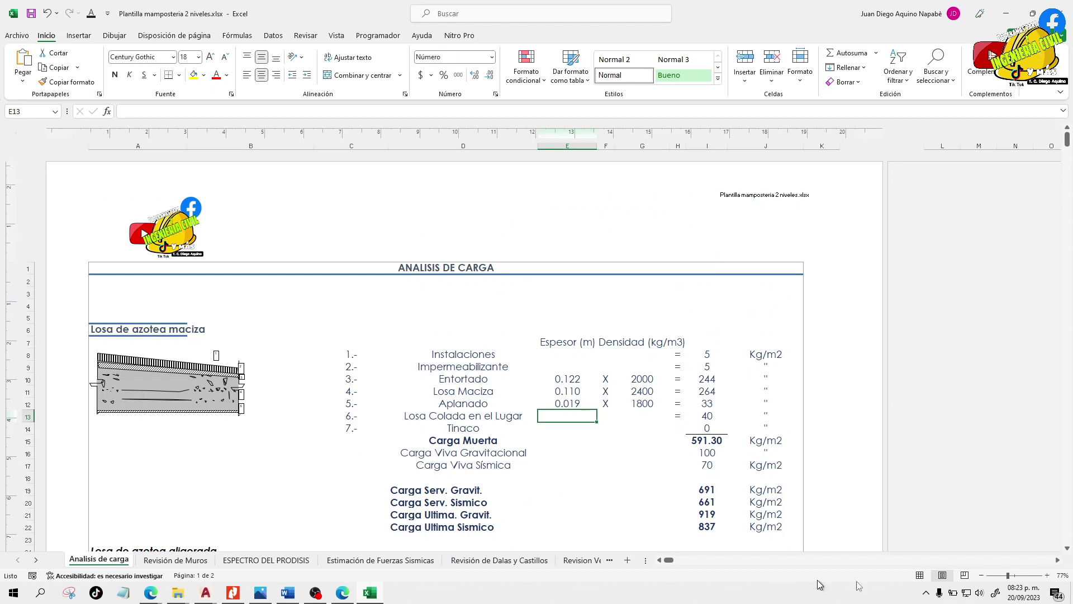
{"action": "left_click", "coordinate": [1057, 560]}
{"action": "left_click", "coordinate": [1055, 560]}
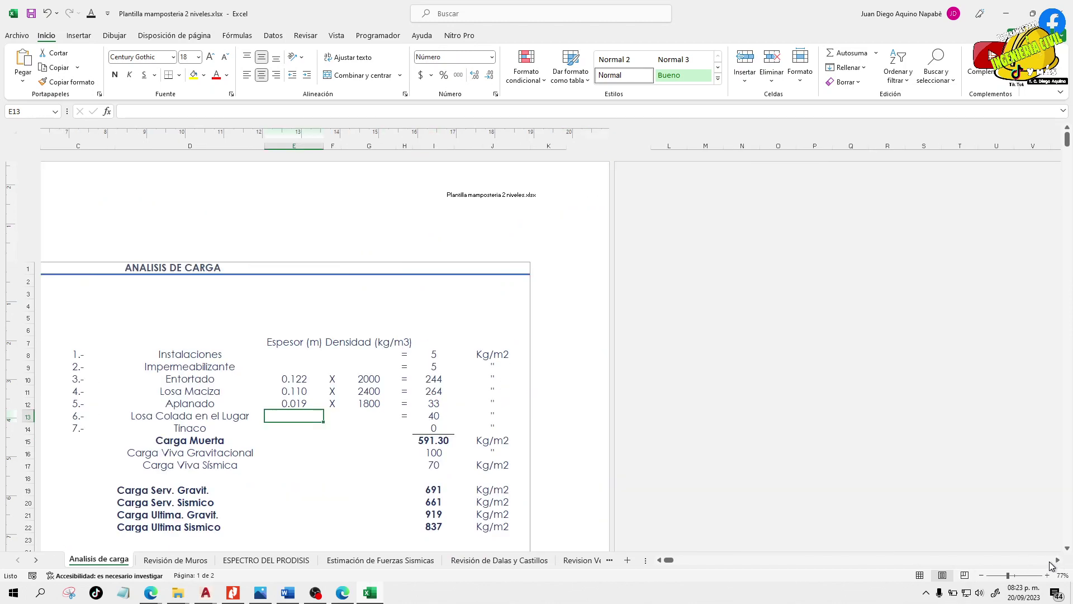
{"action": "left_click_drag", "start_coordinate": [1016, 575], "coordinate": [1018, 575]}
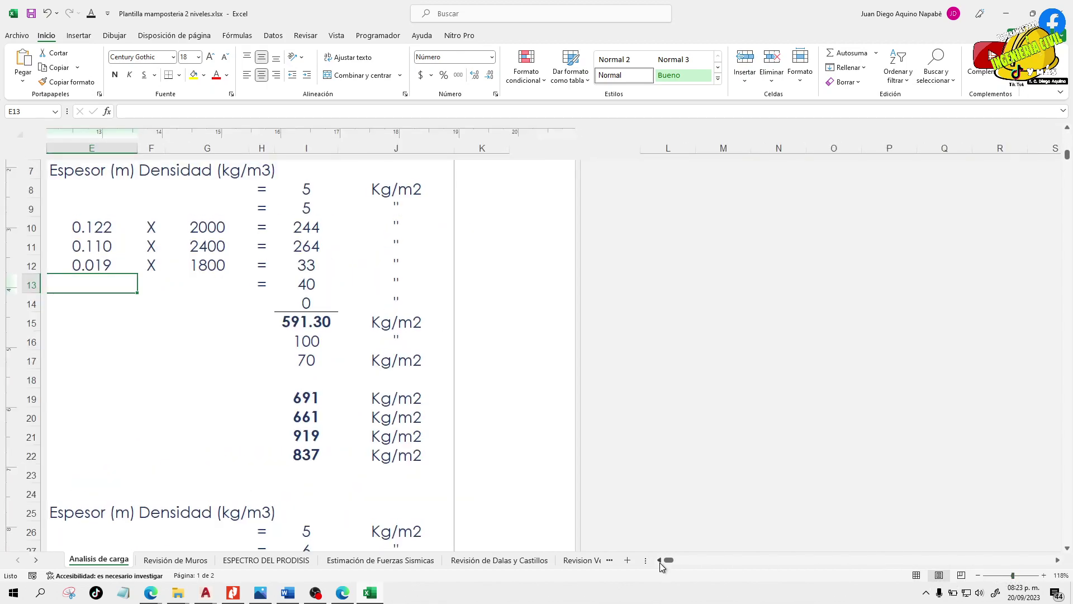
{"action": "left_click", "coordinate": [660, 560]}
{"action": "left_click", "coordinate": [659, 560]}
{"action": "scroll", "coordinate": [713, 506], "scroll_direction": "up", "scroll_amount": 5}
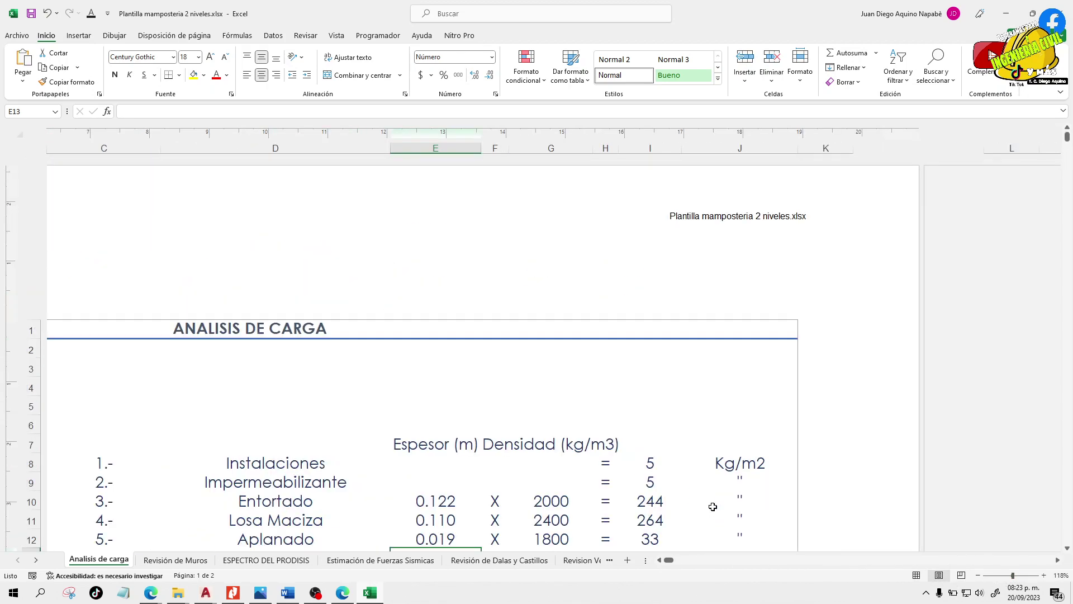
{"action": "scroll", "coordinate": [711, 505], "scroll_direction": "down", "scroll_amount": 4}
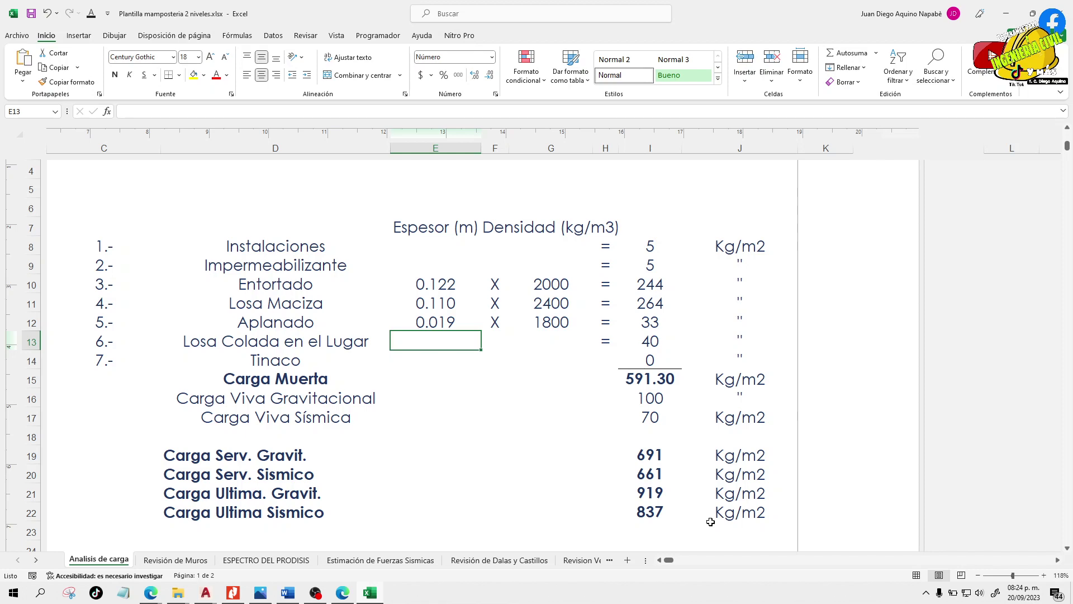
- Check the Azotea Wmuerta formula in Revisión de Muros and its source, the Carga Muerta sum in Analisis de carga
{"action": "left_click", "coordinate": [176, 560]}
{"action": "scroll", "coordinate": [570, 446], "scroll_direction": "up", "scroll_amount": 5}
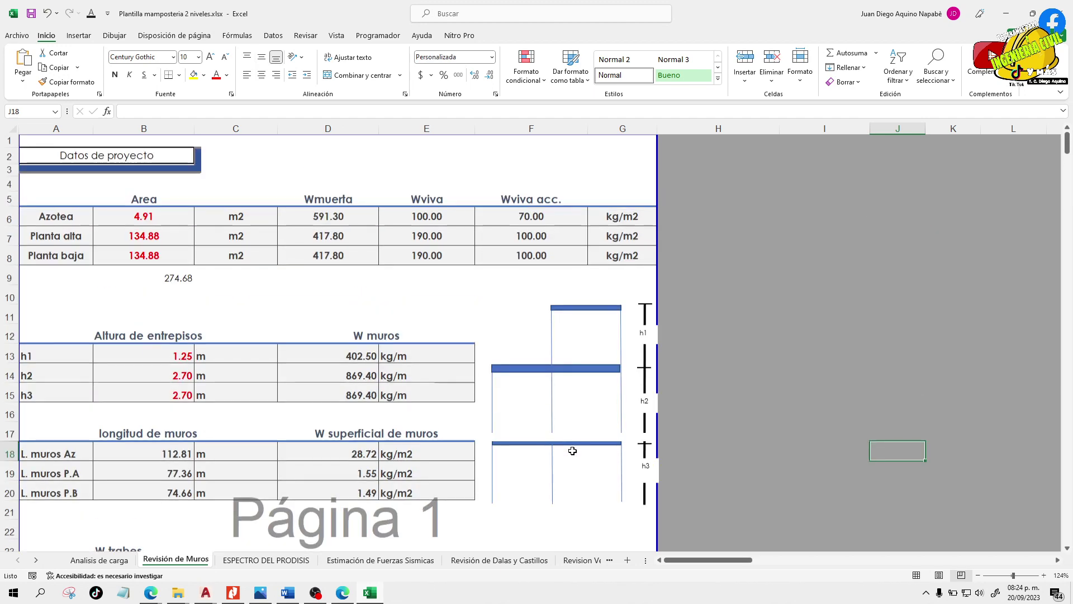
{"action": "left_click", "coordinate": [341, 218]}
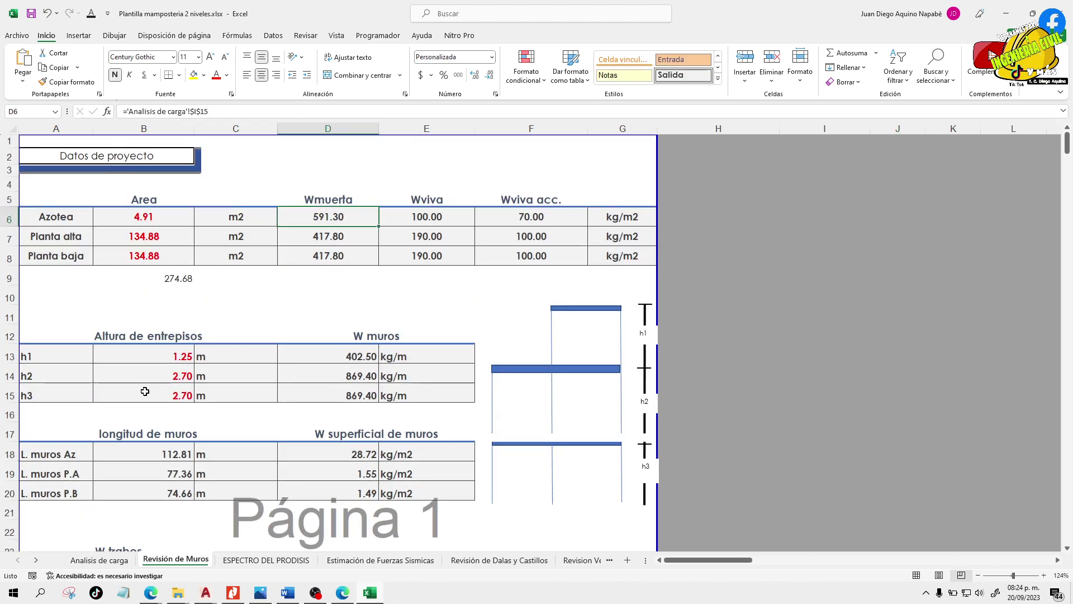
{"action": "left_click", "coordinate": [117, 559]}
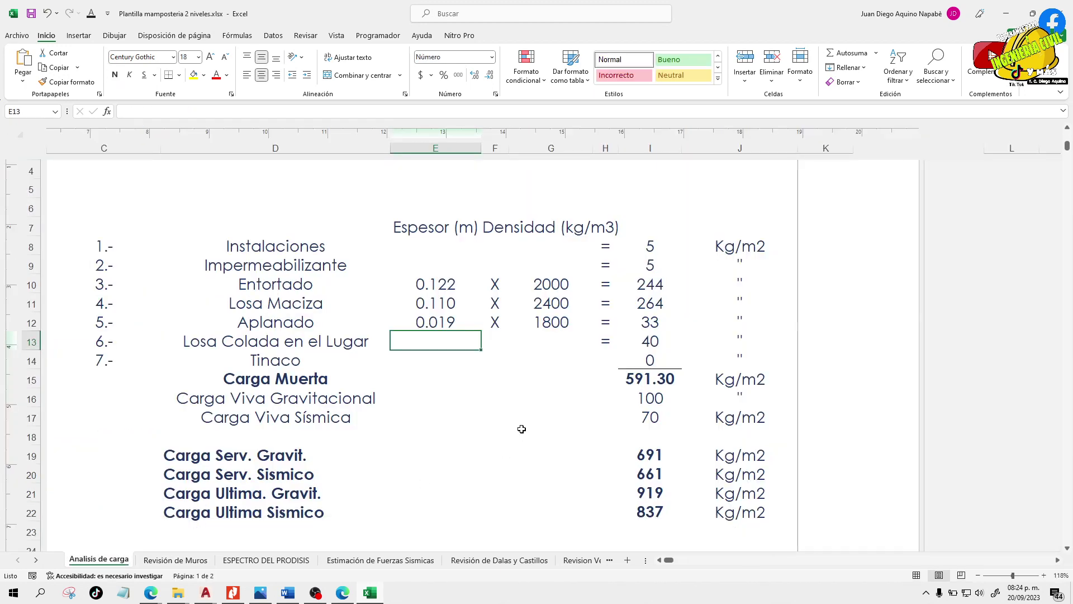
{"action": "left_click", "coordinate": [643, 417]}
{"action": "left_click", "coordinate": [648, 378]}
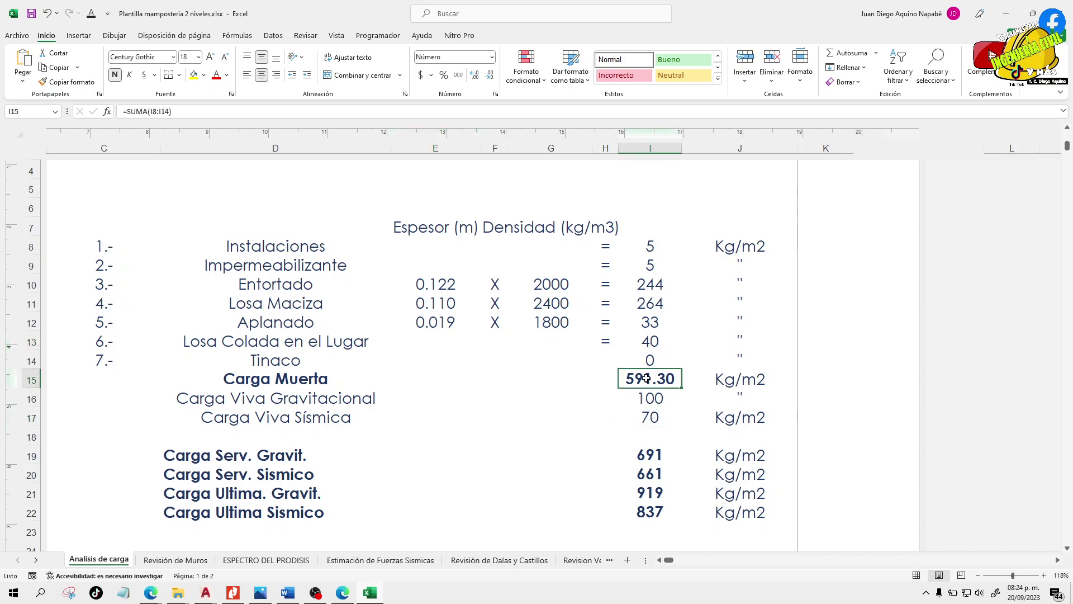
- Compare the Losa de azotea maciza section drawing with its listed load layers, selecting the Losa Maciza entry
{"action": "left_click", "coordinate": [659, 559]}
{"action": "left_click", "coordinate": [659, 560]}
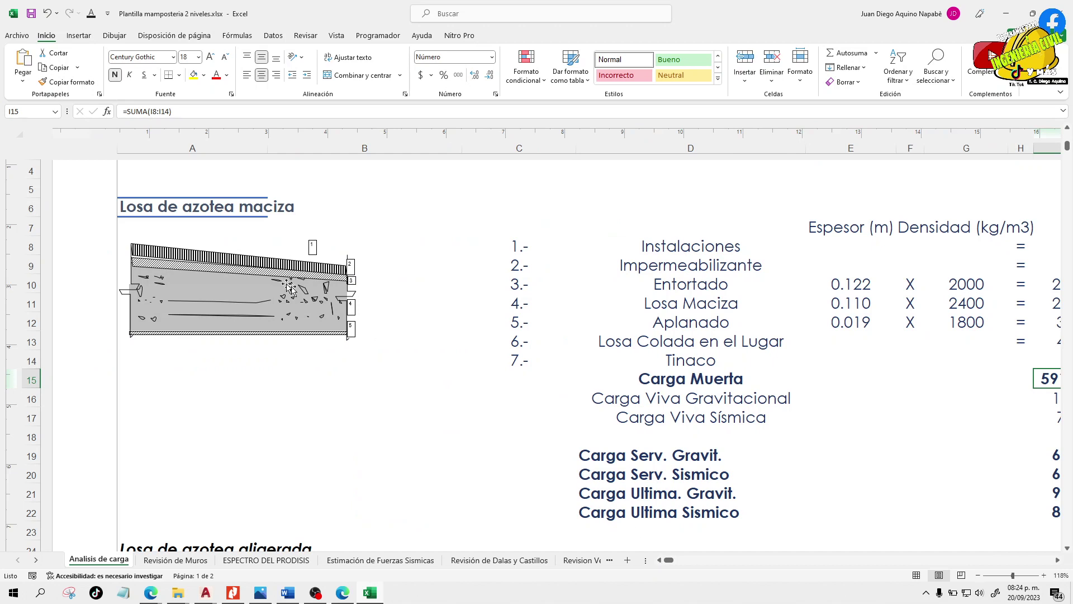
{"action": "left_click", "coordinate": [1057, 559]}
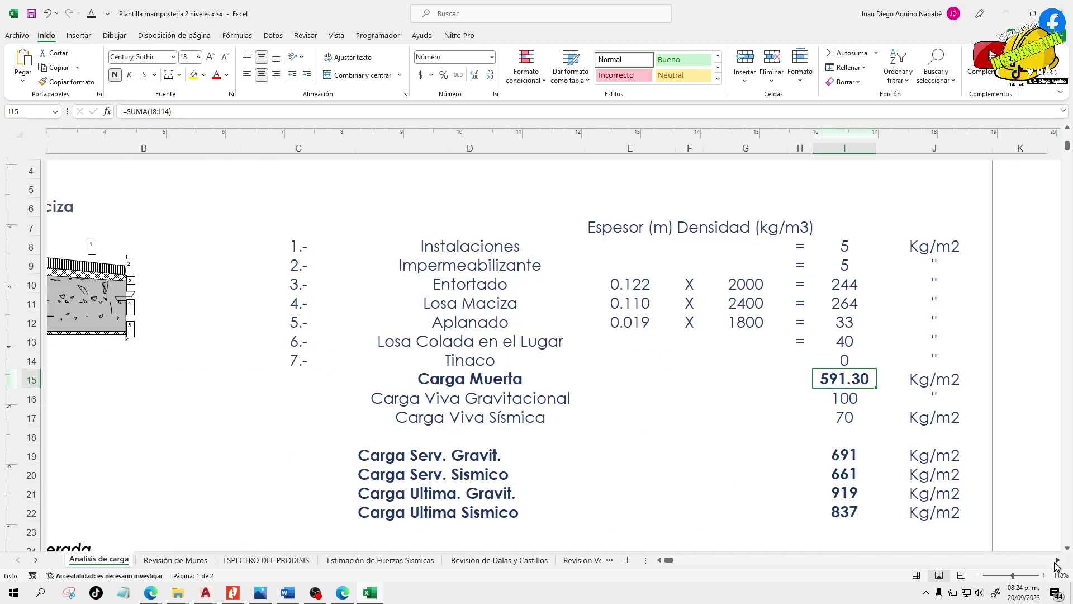
{"action": "left_click", "coordinate": [1057, 559]}
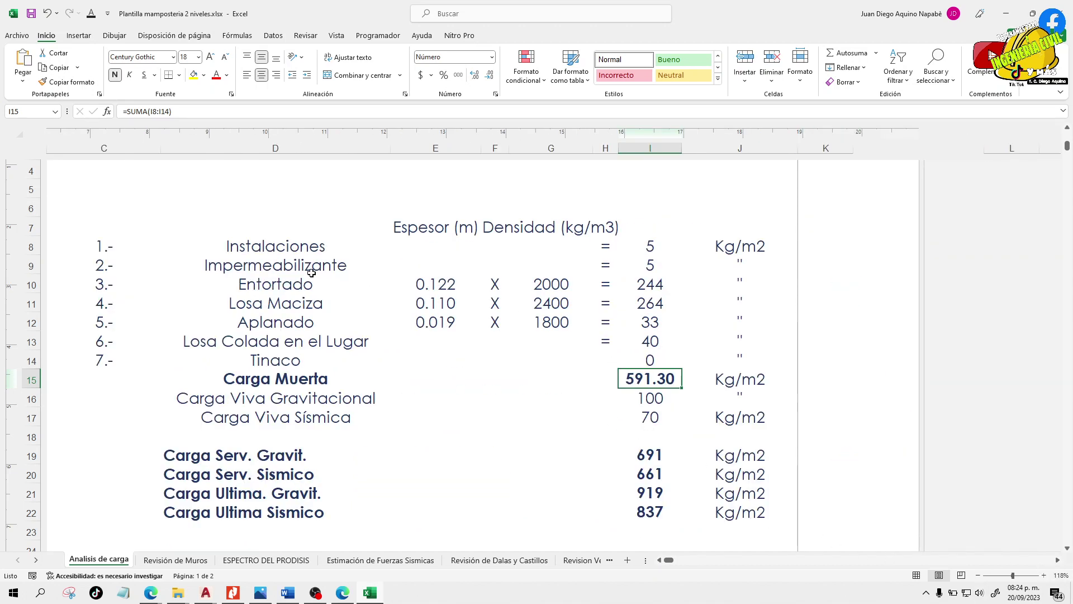
{"action": "left_click", "coordinate": [360, 300]}
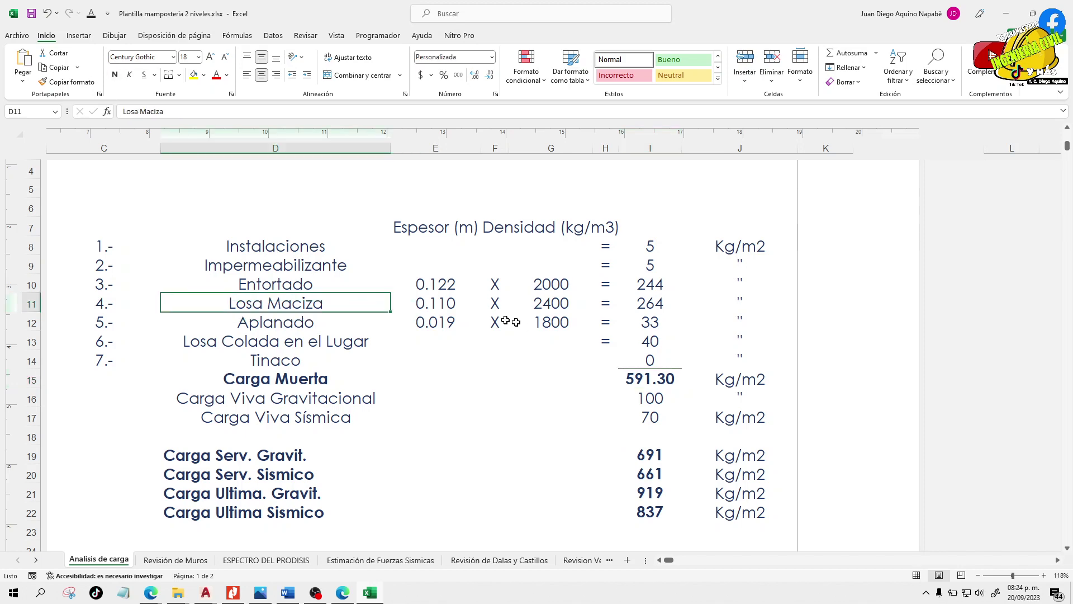
- Review the remaining slab types and their load tables down to Losa de entrepiso aligerada
{"action": "scroll", "coordinate": [642, 479], "scroll_direction": "down", "scroll_amount": 3}
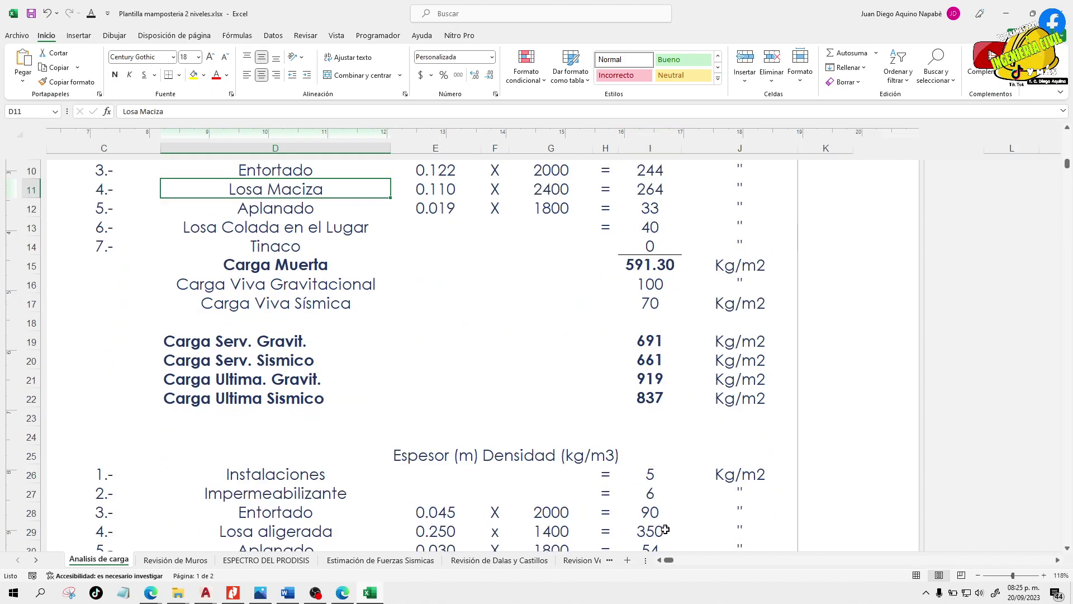
{"action": "left_click", "coordinate": [660, 560]}
{"action": "left_click", "coordinate": [660, 560]}
{"action": "scroll", "coordinate": [426, 425], "scroll_direction": "down", "scroll_amount": 9}
{"action": "scroll", "coordinate": [478, 433], "scroll_direction": "down", "scroll_amount": 5}
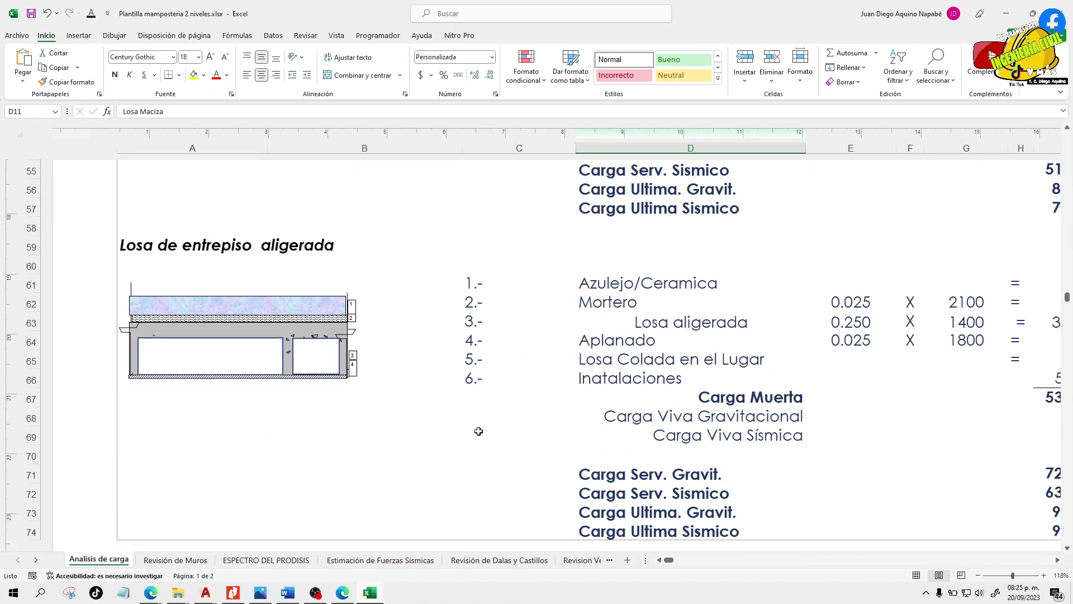
- Look over the end of the Losa de entrepiso aligerada table and the start of Losa charola de baño, then return to the sheet's beginning
{"action": "scroll", "coordinate": [479, 431], "scroll_direction": "down", "scroll_amount": 2}
{"action": "scroll", "coordinate": [480, 430], "scroll_direction": "up", "scroll_amount": 1}
{"action": "scroll", "coordinate": [480, 430], "scroll_direction": "down", "scroll_amount": 10}
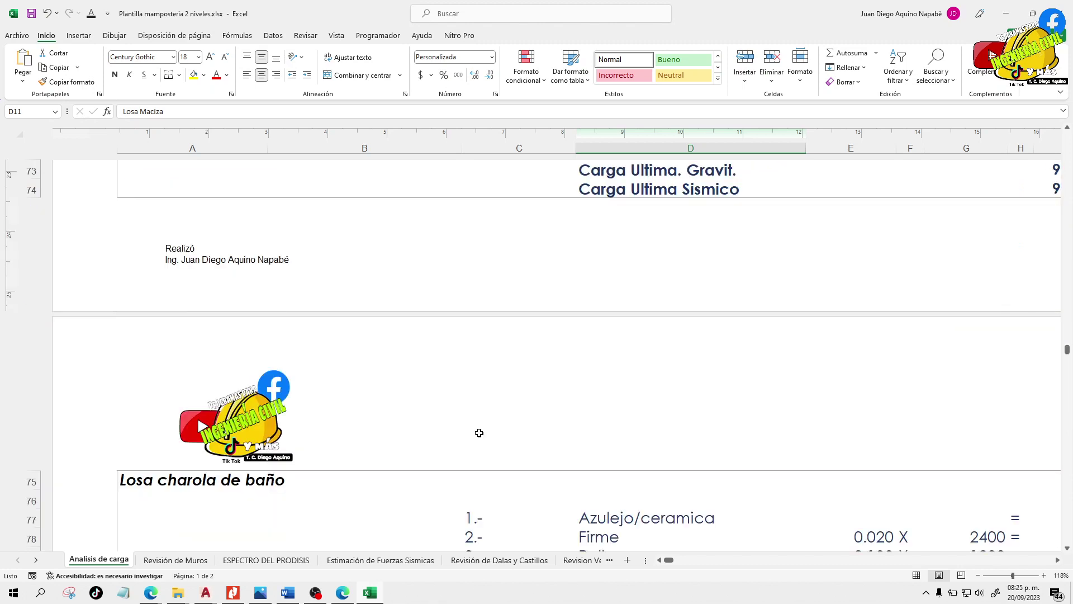
{"action": "scroll", "coordinate": [484, 438], "scroll_direction": "up", "scroll_amount": 5}
{"action": "scroll", "coordinate": [484, 438], "scroll_direction": "up", "scroll_amount": 20}
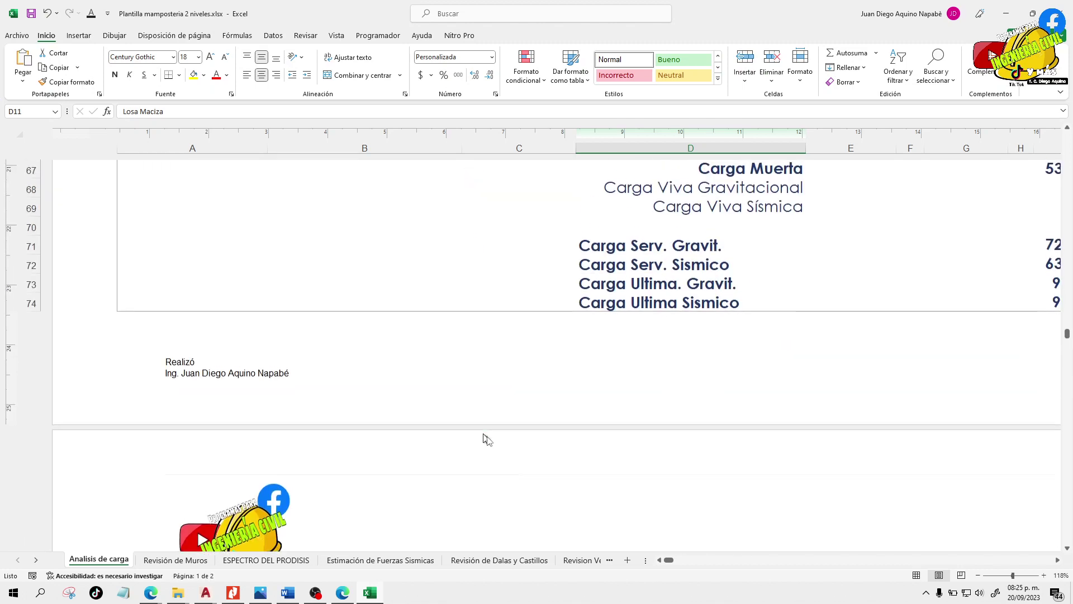
{"action": "scroll", "coordinate": [489, 434], "scroll_direction": "up", "scroll_amount": 5}
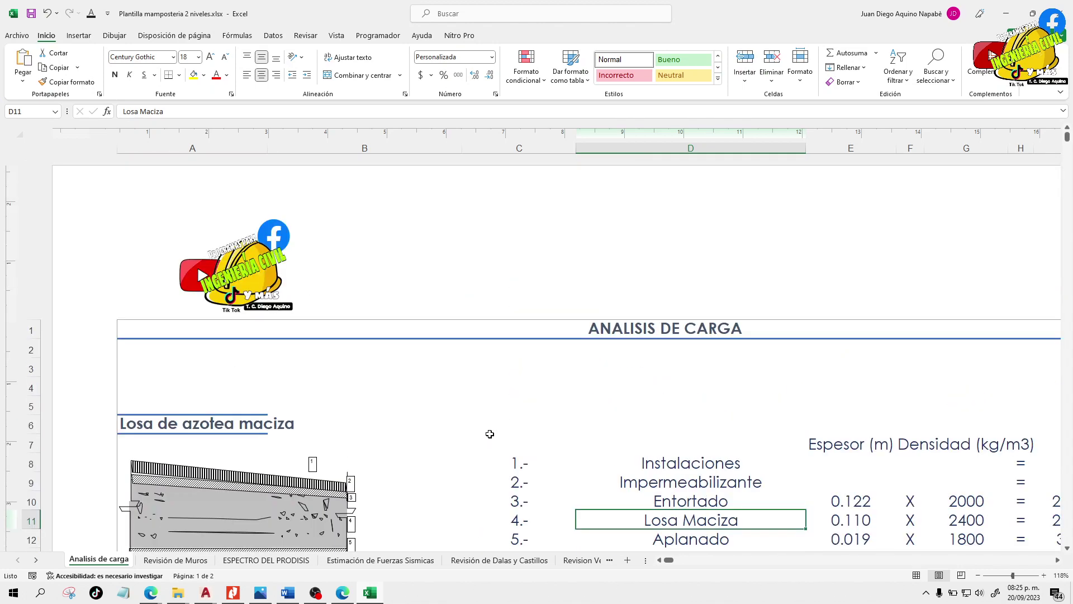
- Examine the Carga Muerta and Carga Viva Gravitacional values of Losa de azotea maciza, highlighting its load table down to the live loads
{"action": "scroll", "coordinate": [490, 434], "scroll_direction": "down", "scroll_amount": 6}
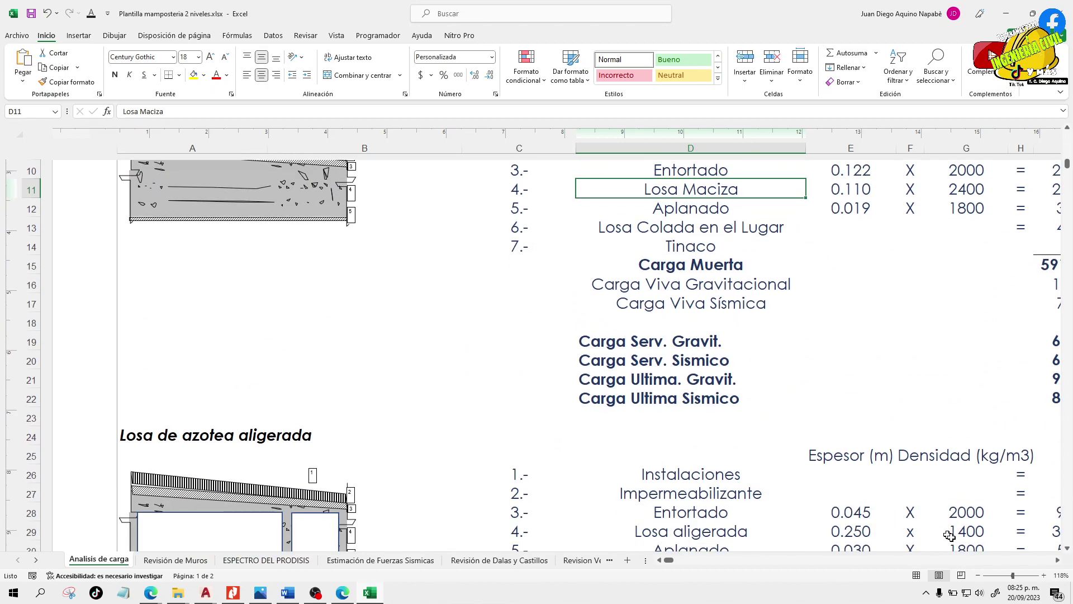
{"action": "left_click", "coordinate": [1057, 560]}
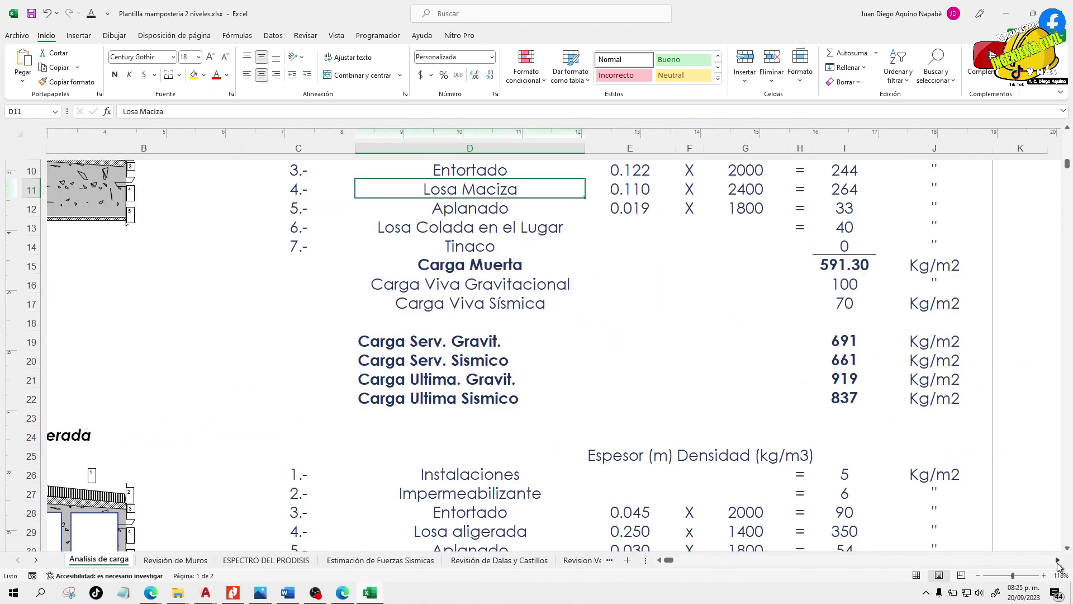
{"action": "left_click", "coordinate": [1057, 560]}
{"action": "scroll", "coordinate": [699, 486], "scroll_direction": "up", "scroll_amount": 4}
{"action": "scroll", "coordinate": [618, 459], "scroll_direction": "down", "scroll_amount": 1}
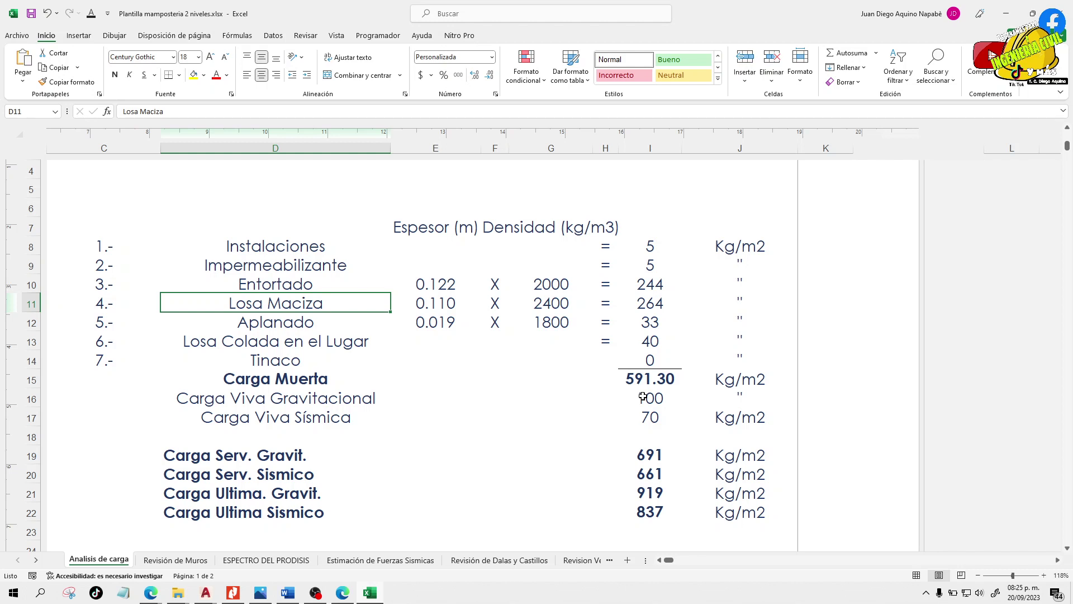
{"action": "left_click", "coordinate": [696, 411]}
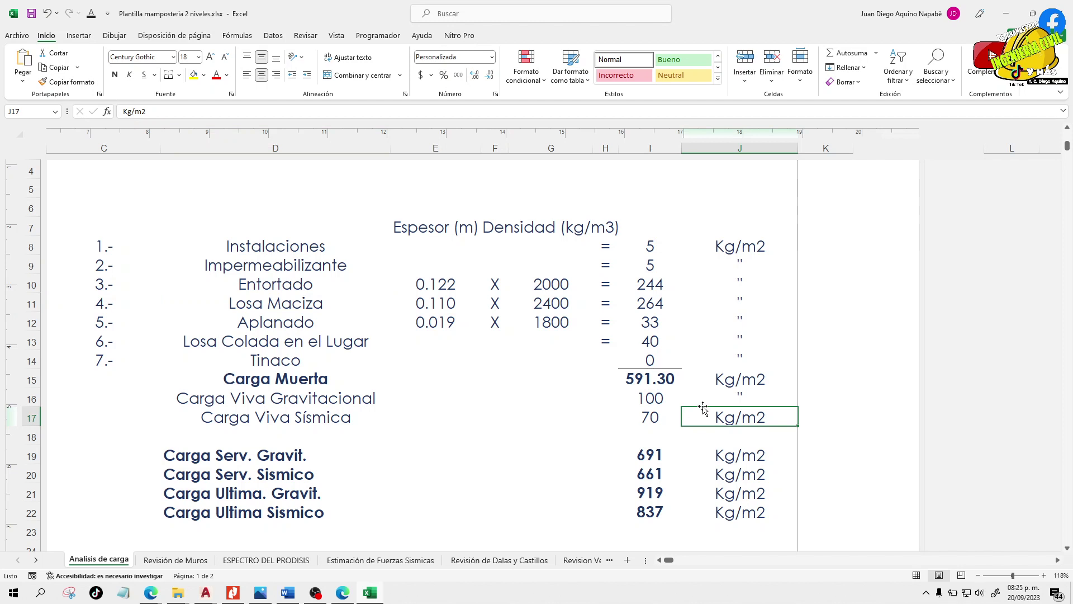
{"action": "left_click", "coordinate": [641, 380]}
{"action": "left_click", "coordinate": [662, 401]}
{"action": "left_click", "coordinate": [413, 371]}
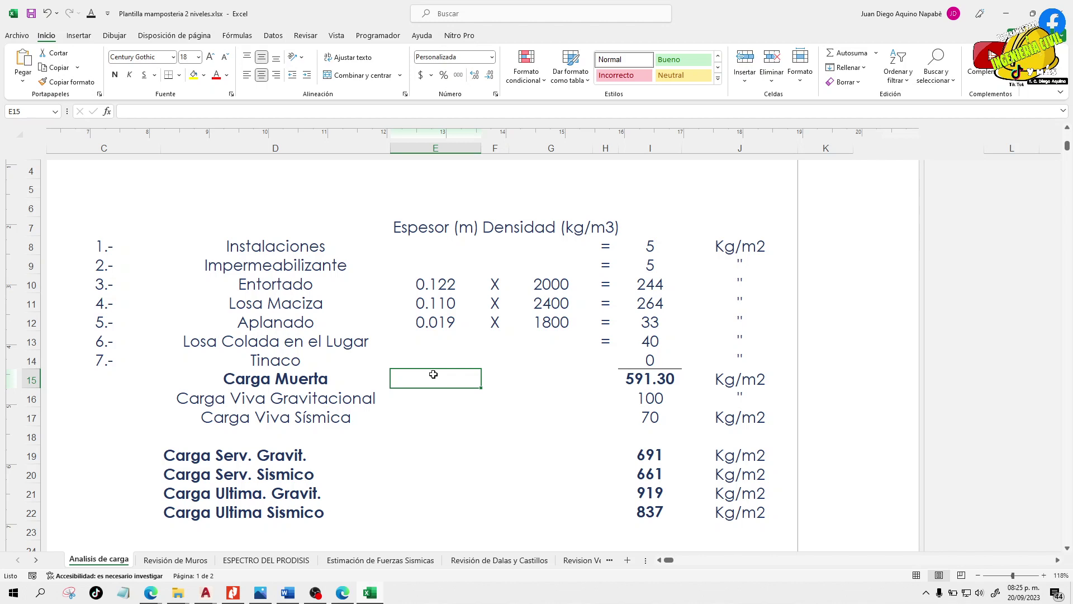
{"action": "left_click", "coordinate": [152, 241]}
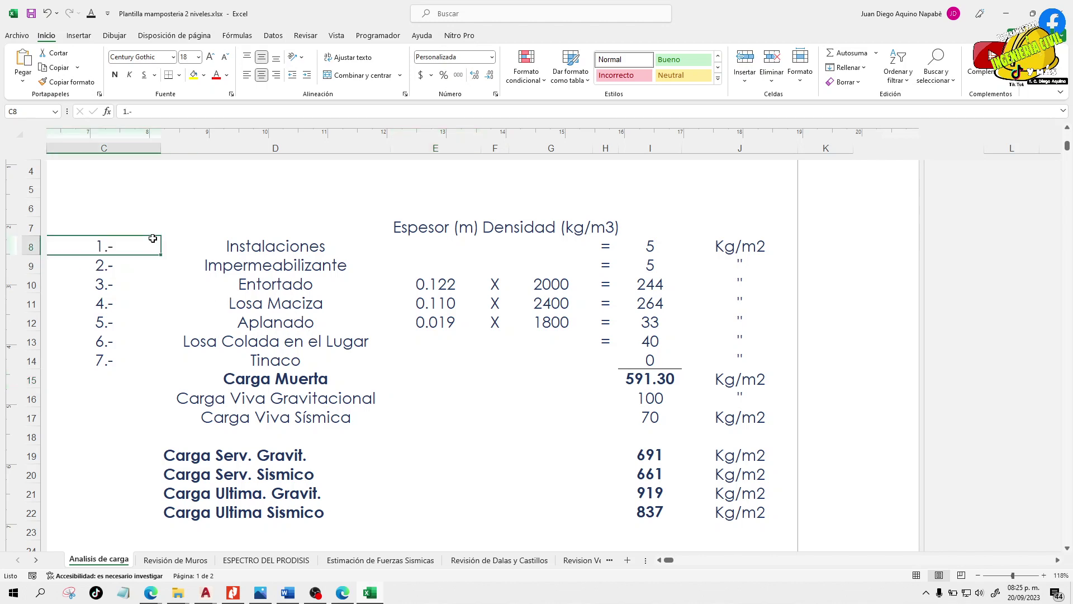
{"action": "left_click_drag", "start_coordinate": [135, 228], "coordinate": [721, 412]}
{"action": "left_click", "coordinate": [637, 399]}
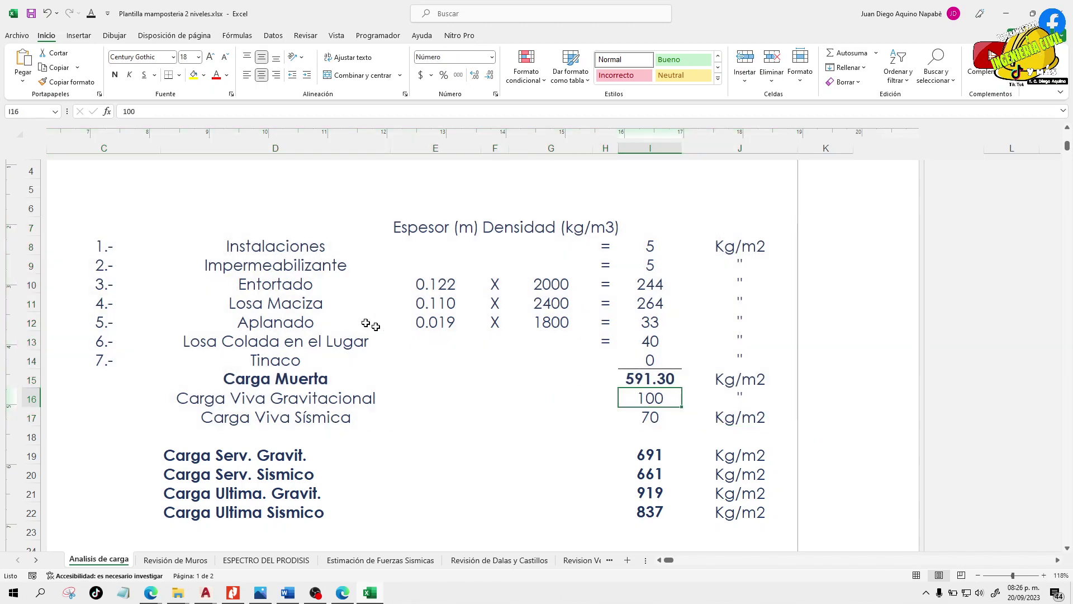
- Go through the Losa de azotea maciza load layers one by one from Instalaciones to Tinaco, highlighting all their rows together
{"action": "left_click", "coordinate": [324, 266]}
{"action": "left_click", "coordinate": [315, 247]}
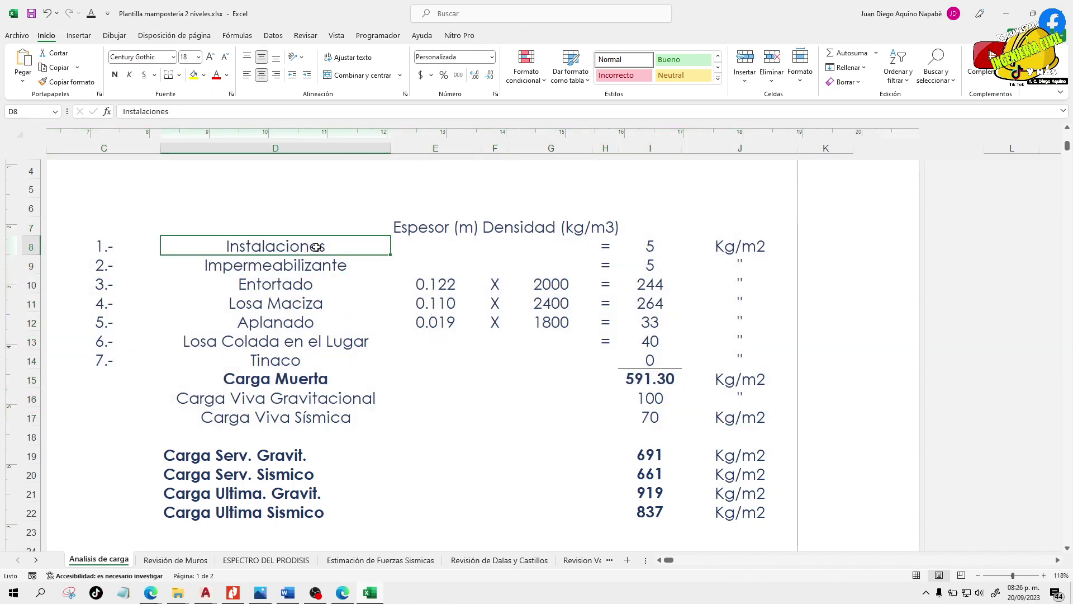
{"action": "left_click", "coordinate": [320, 262]}
{"action": "left_click", "coordinate": [310, 294]}
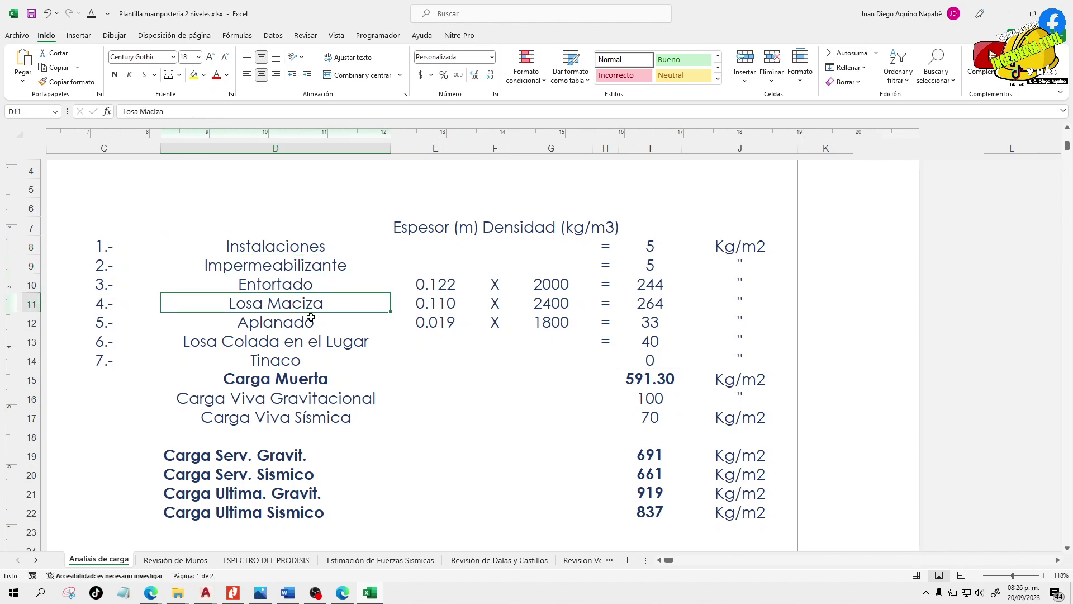
{"action": "left_click", "coordinate": [305, 324]}
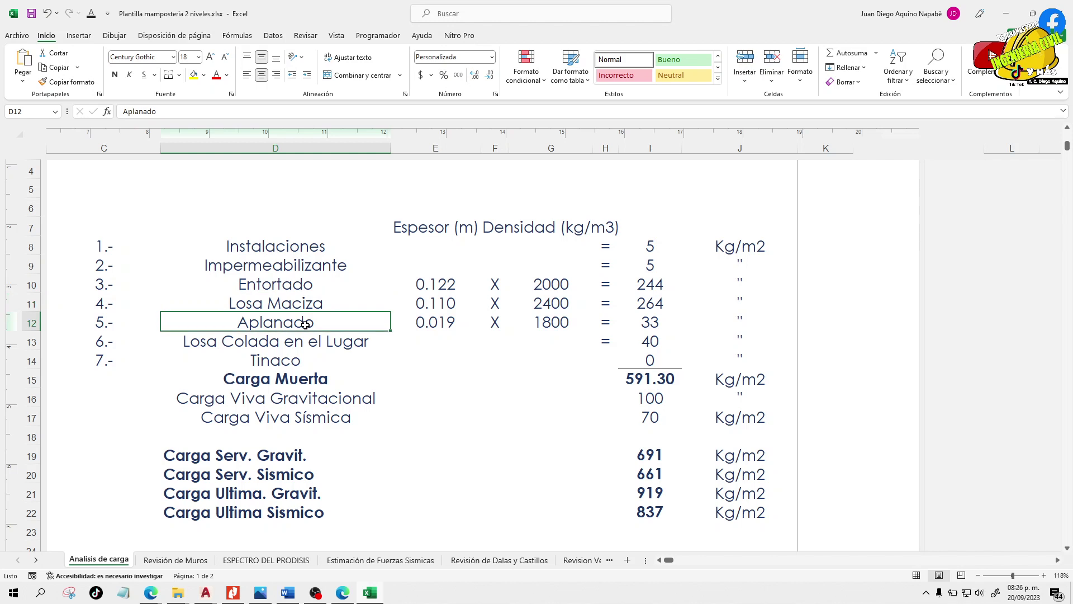
{"action": "left_click", "coordinate": [318, 348]}
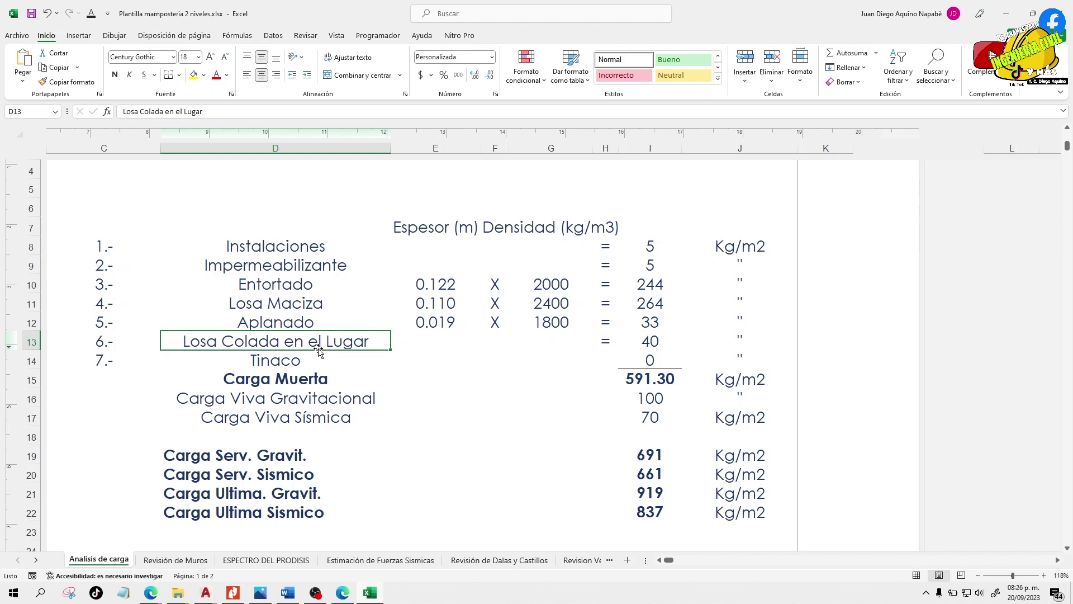
{"action": "left_click", "coordinate": [299, 360]}
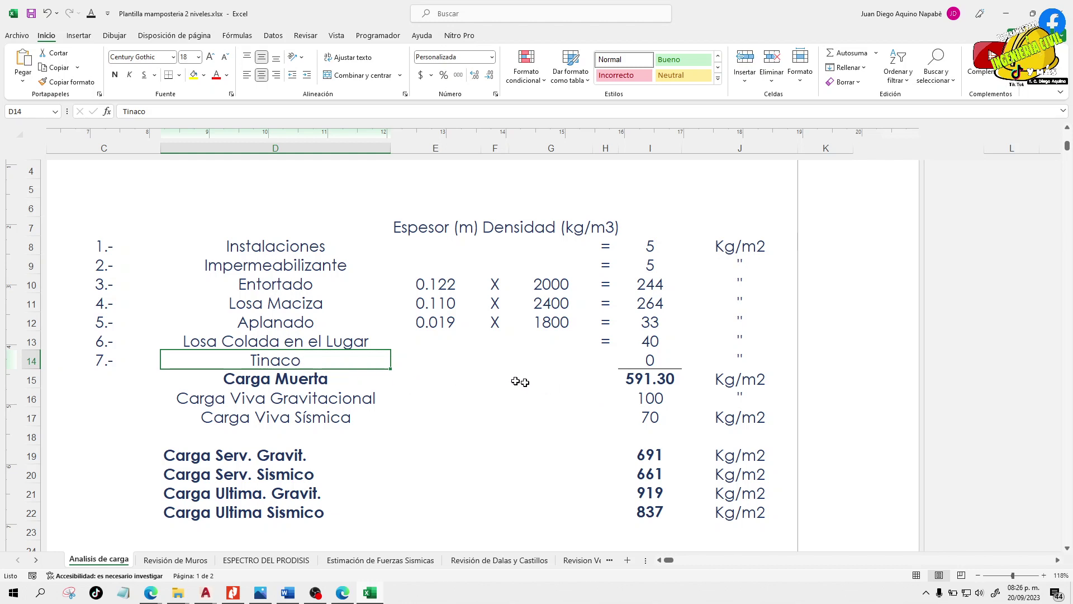
{"action": "left_click_drag", "start_coordinate": [311, 248], "coordinate": [735, 354]}
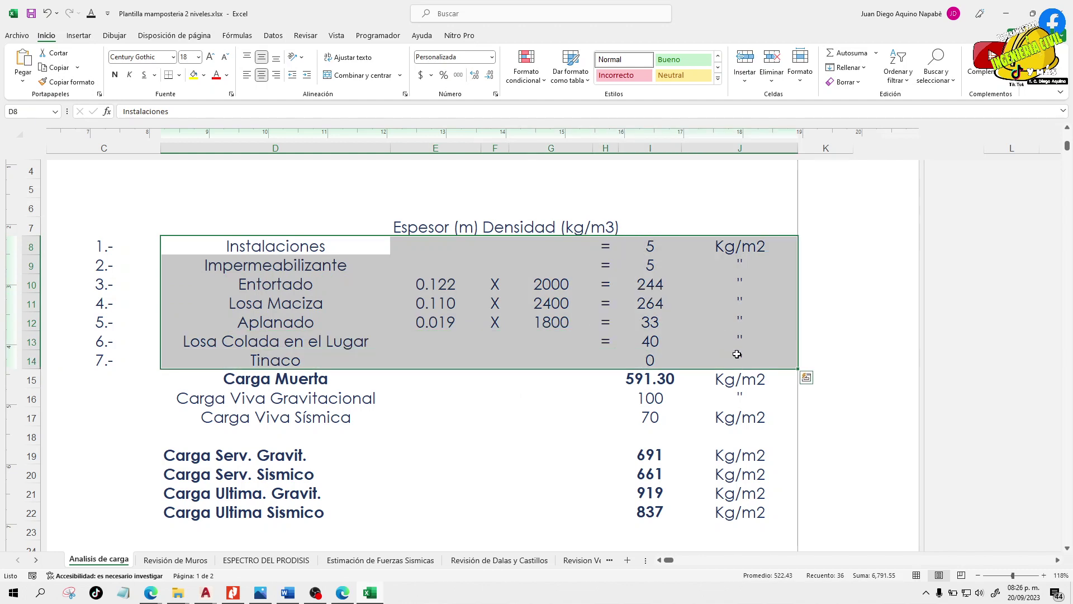
{"action": "left_click", "coordinate": [484, 299]}
{"action": "left_click", "coordinate": [367, 291]}
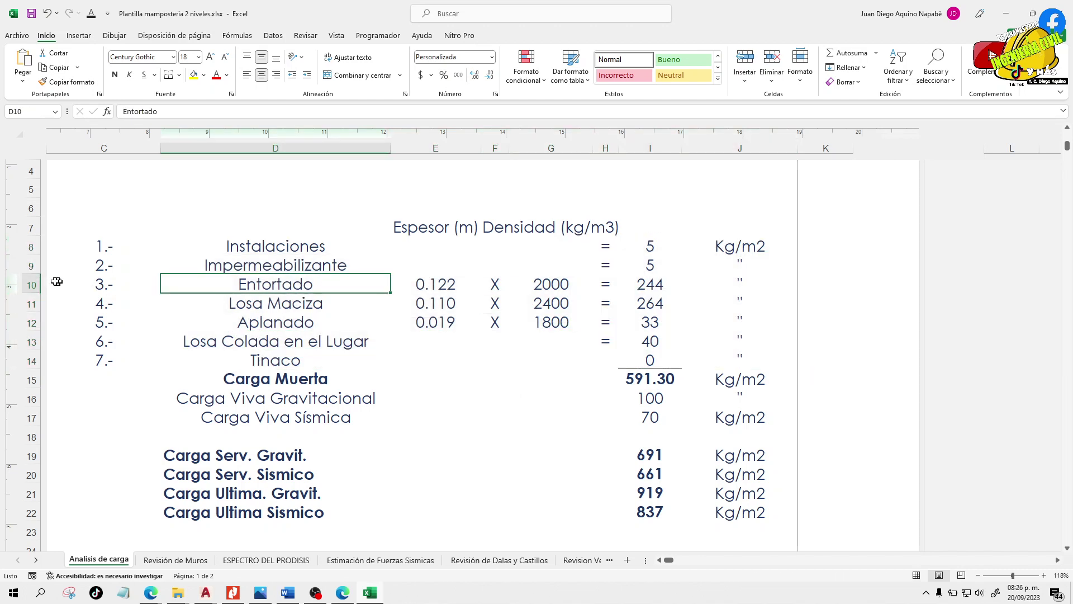
{"action": "left_click", "coordinate": [32, 268]}
{"action": "right_click", "coordinate": [34, 274]}
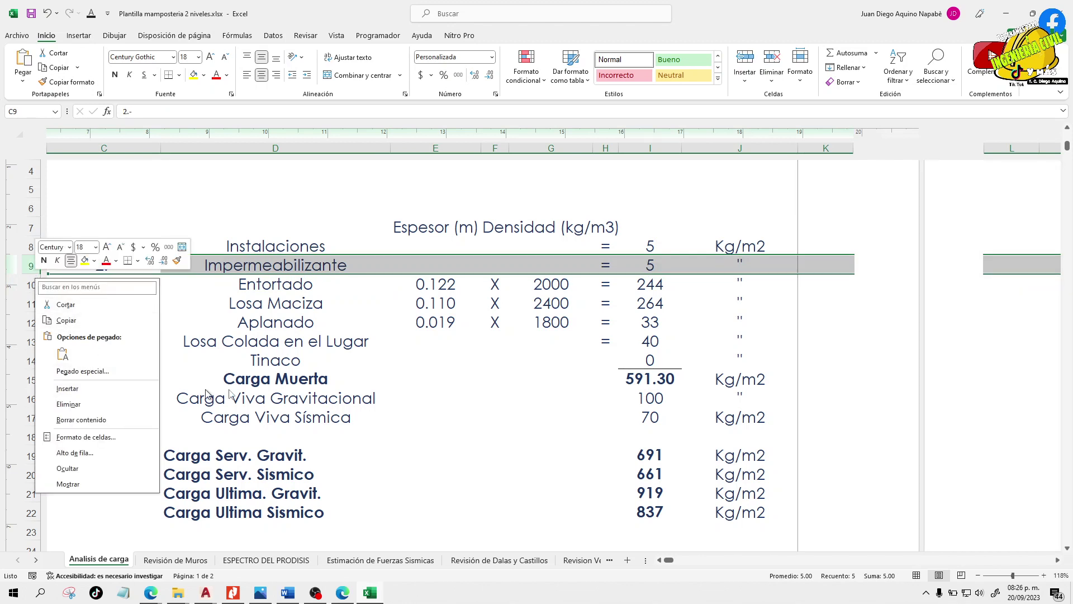
{"action": "key", "text": "Escape"}
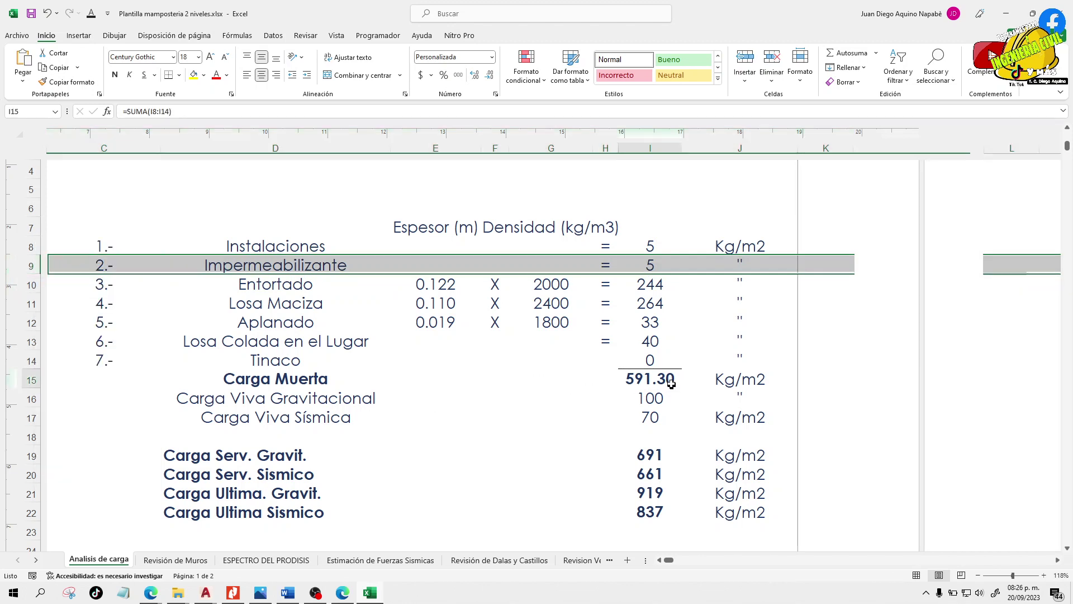
- Inspect the Carga Muerta sum formula in I15 and the range it references, leaving the formula as it is
{"action": "left_click", "coordinate": [669, 383]}
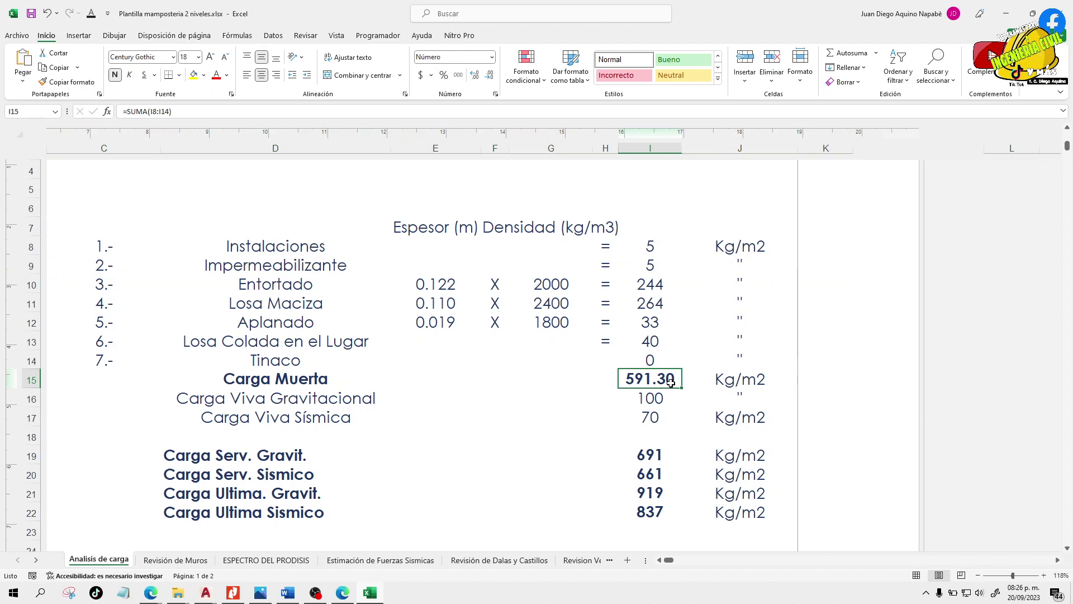
{"action": "left_click", "coordinate": [260, 112]}
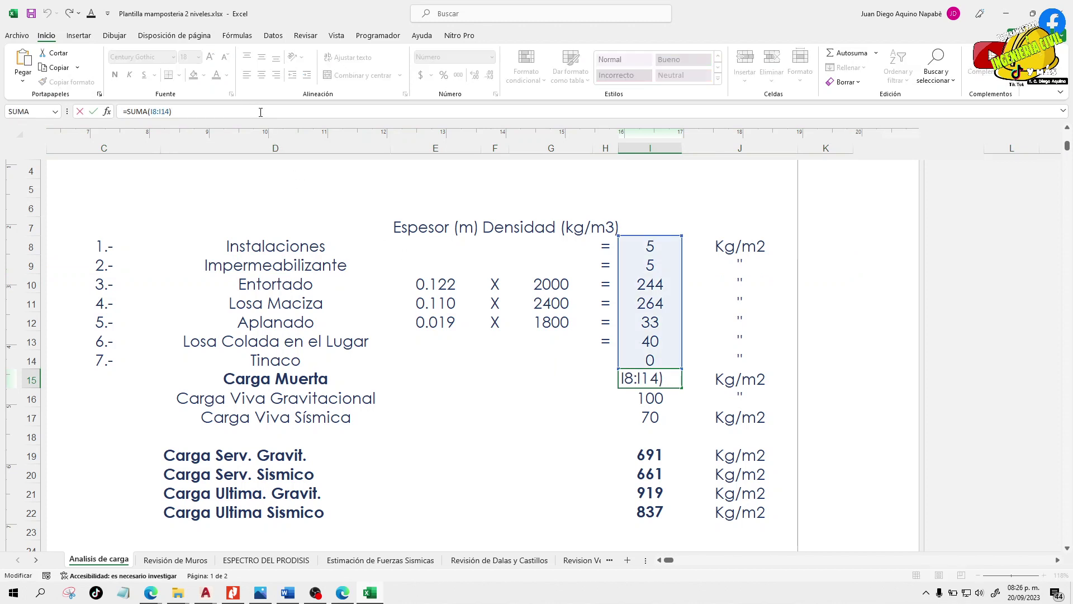
{"action": "key", "text": "Escape"}
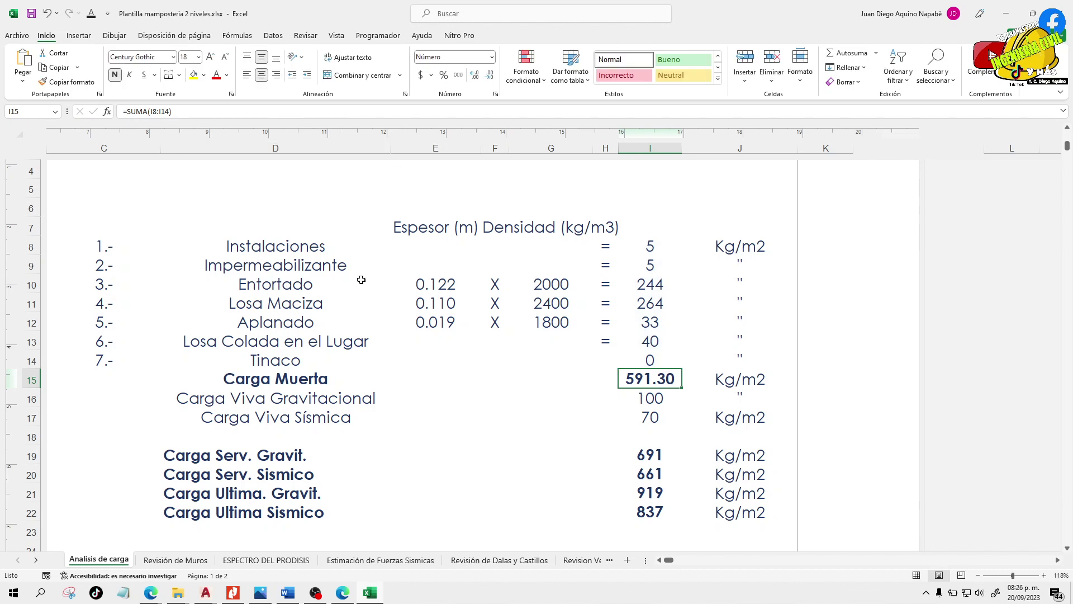
- Try to extend the Impermeabilizante label in D9 to "Impermeabilizante y entorta"
{"action": "left_click", "coordinate": [303, 266]}
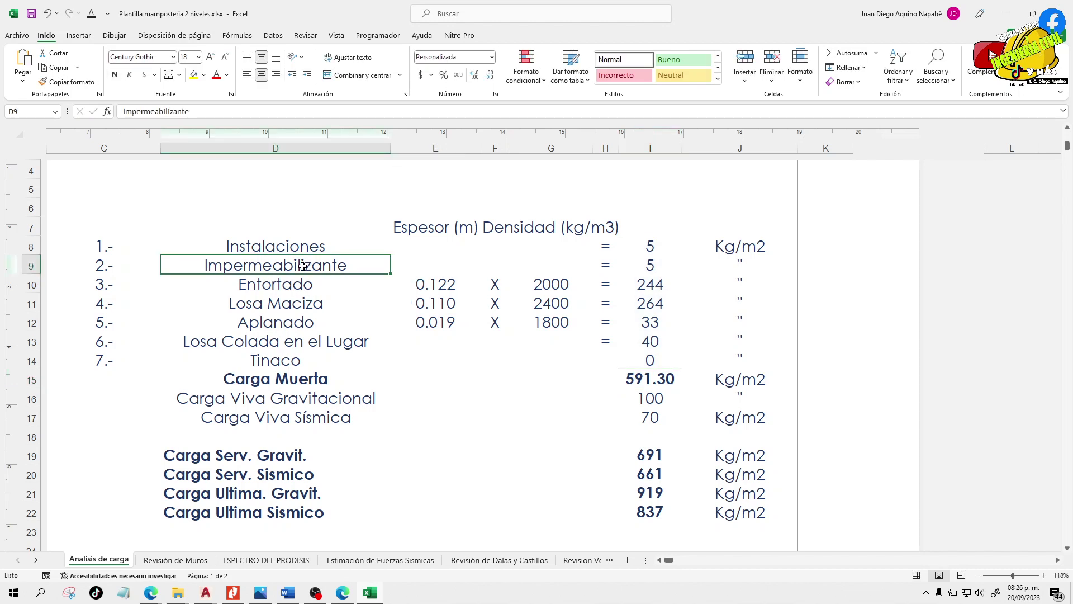
{"action": "left_click", "coordinate": [244, 107]}
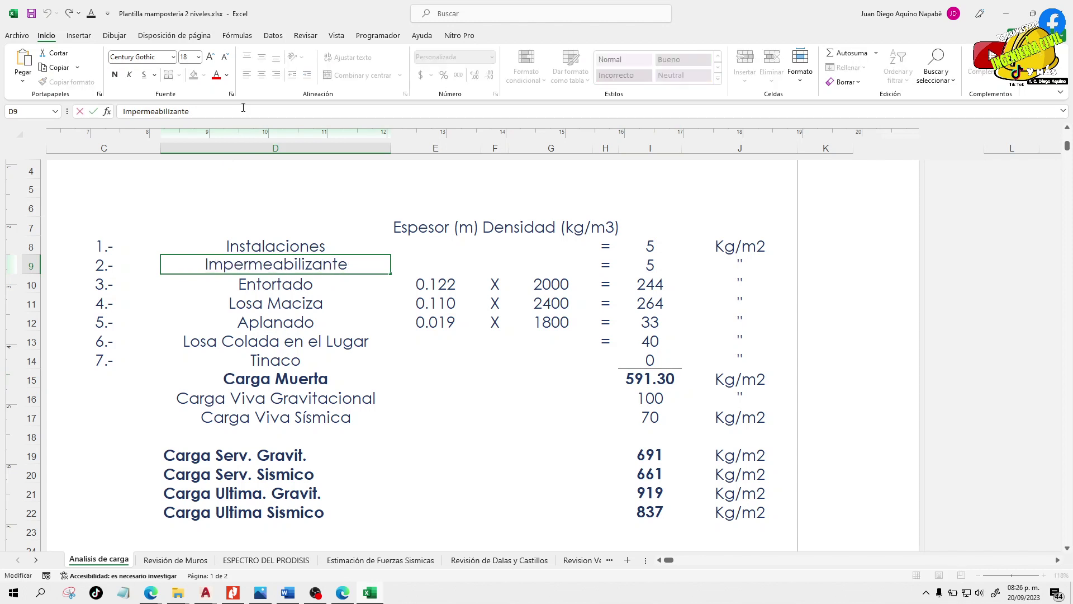
{"action": "type", "text": "y"}
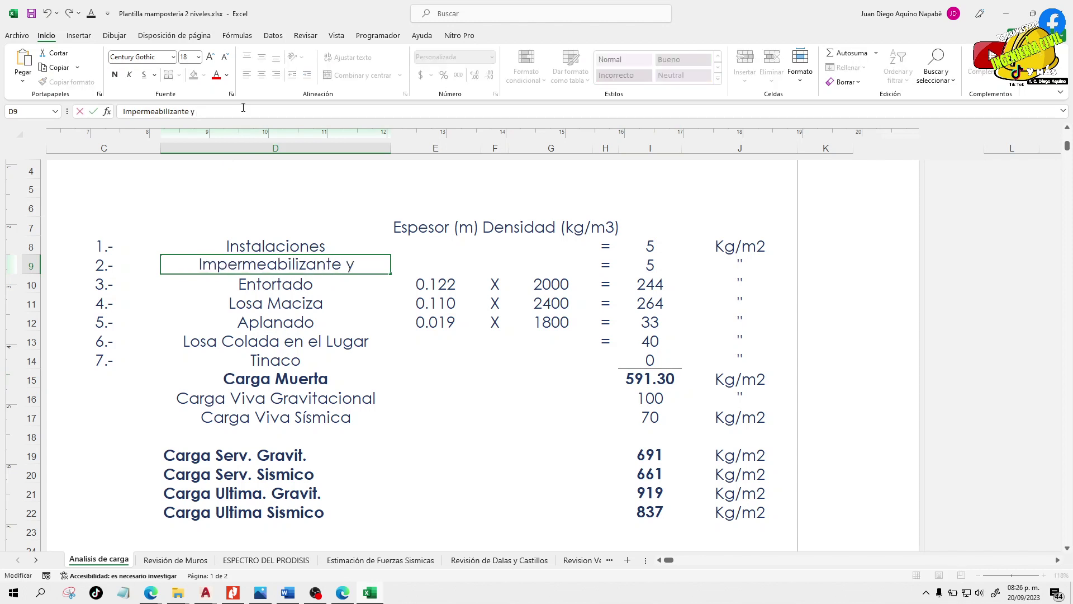
{"action": "type", "text": " entorta"}
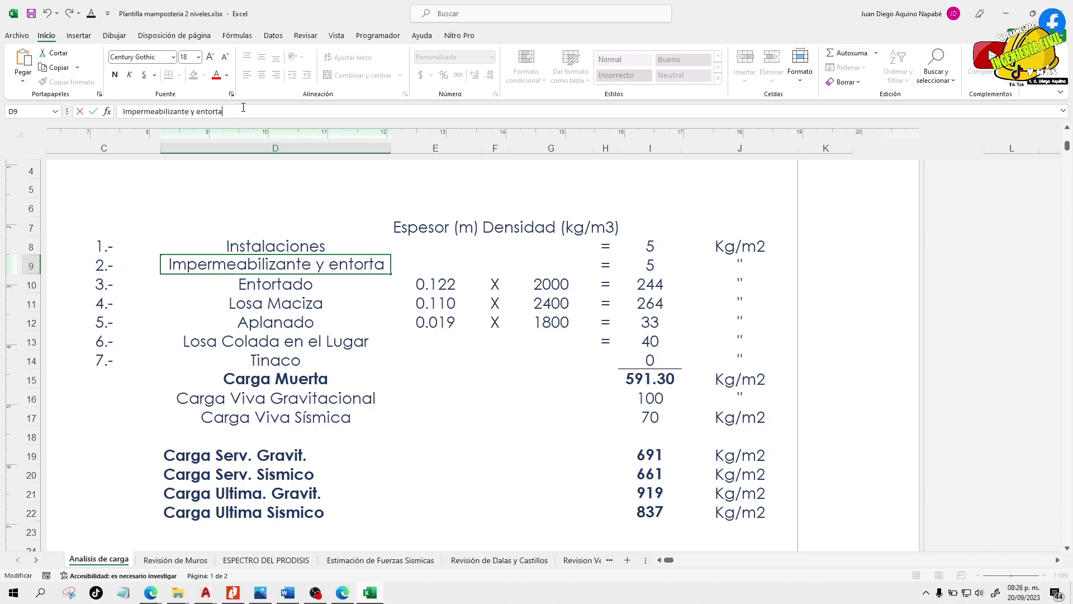
{"action": "key", "text": "Escape"}
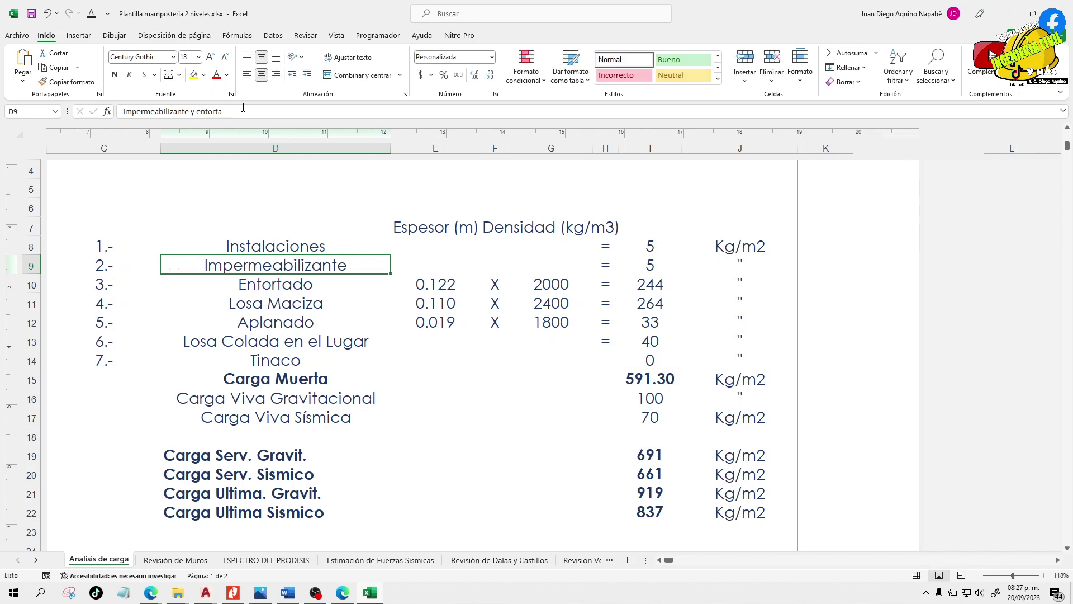
- Check the Aplanado and Impermeabilizante weights and highlight the numbered load rows from Instalaciones to Tinaco
{"action": "left_click", "coordinate": [728, 322]}
{"action": "left_click", "coordinate": [670, 320]}
{"action": "left_click", "coordinate": [667, 264]}
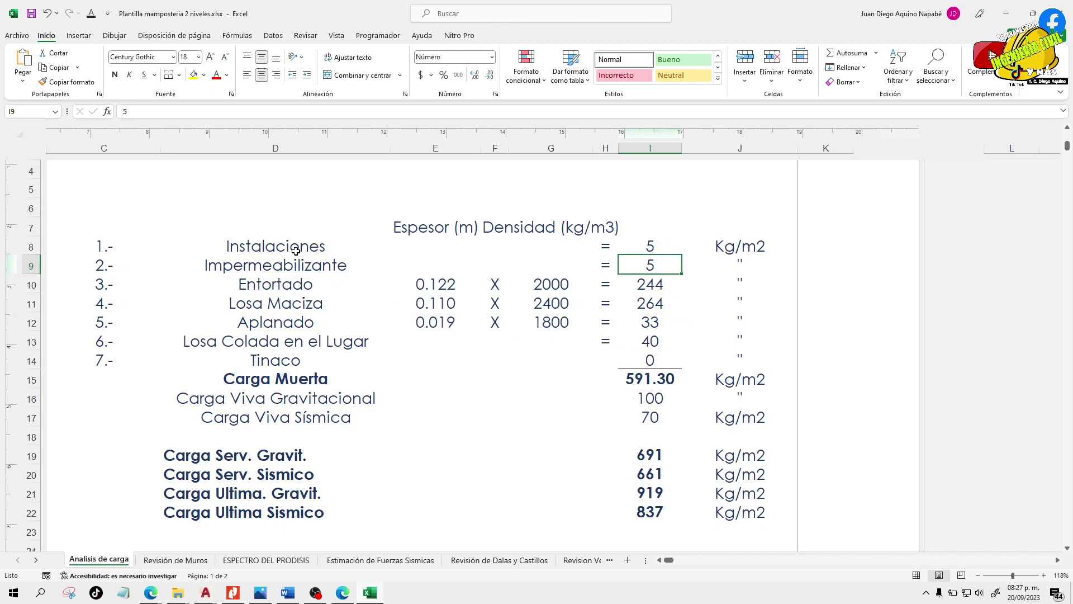
{"action": "left_click", "coordinate": [111, 248]}
{"action": "left_click_drag", "start_coordinate": [111, 248], "coordinate": [740, 351]}
{"action": "left_click", "coordinate": [739, 352]}
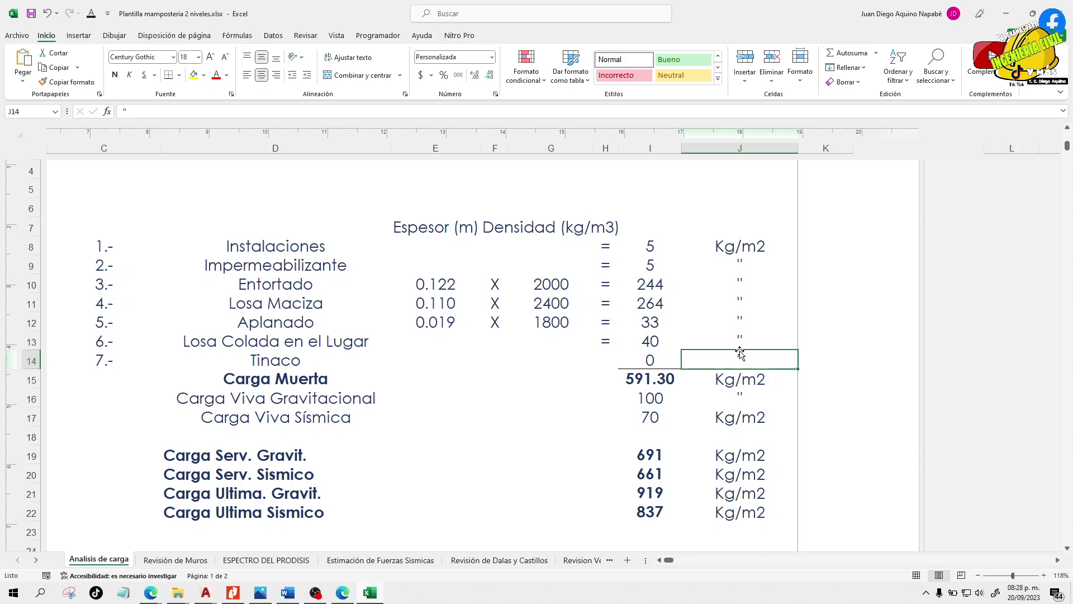
- Check the Tinaco entry and its weight against the Carga Muerta and Carga Viva Gravitacional values
{"action": "left_click", "coordinate": [662, 378]}
{"action": "left_click", "coordinate": [309, 368]}
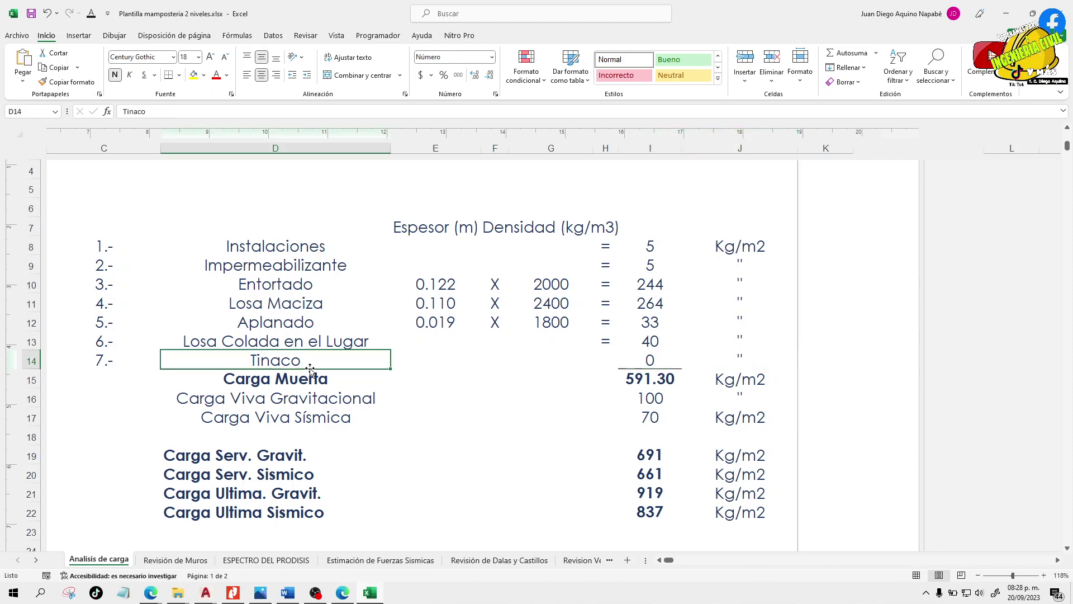
{"action": "left_click", "coordinate": [649, 359]}
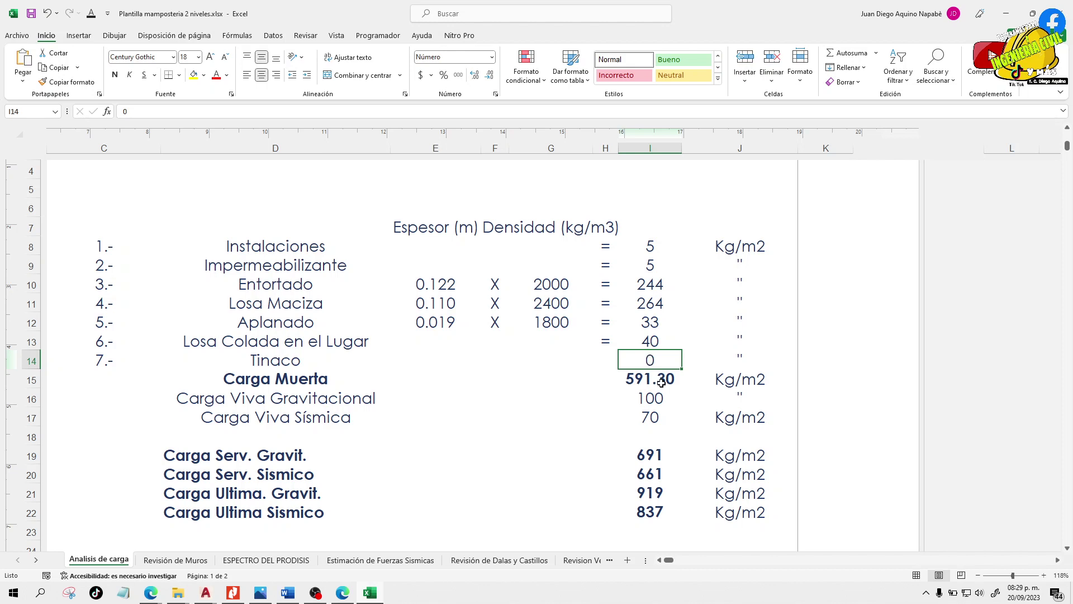
{"action": "left_click", "coordinate": [661, 382]}
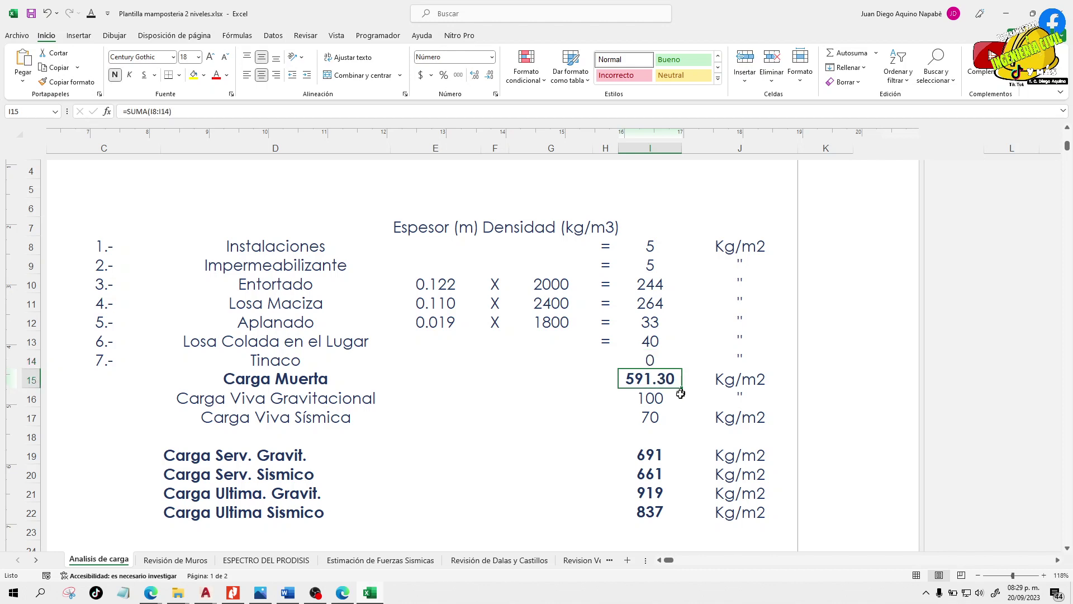
{"action": "left_click", "coordinate": [656, 403]}
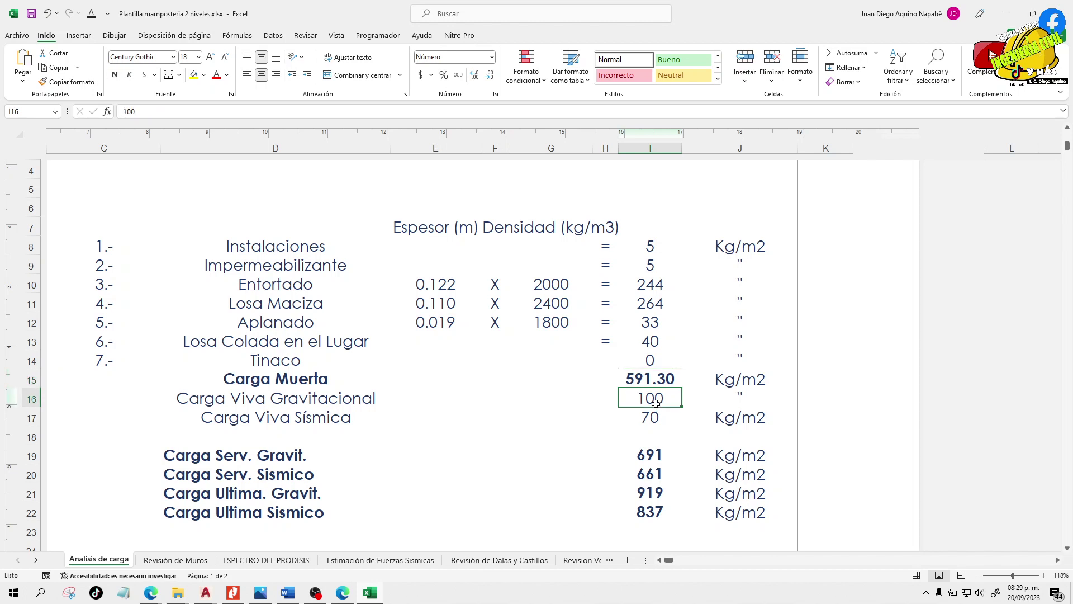
- Revisit the Losa de azotea maciza section drawing and return to the service and ultimate load results of its table
{"action": "scroll", "coordinate": [637, 383], "scroll_direction": "up", "scroll_amount": 3}
{"action": "scroll", "coordinate": [637, 385], "scroll_direction": "down", "scroll_amount": 3}
{"action": "left_click", "coordinate": [659, 559]}
{"action": "left_click", "coordinate": [659, 559]}
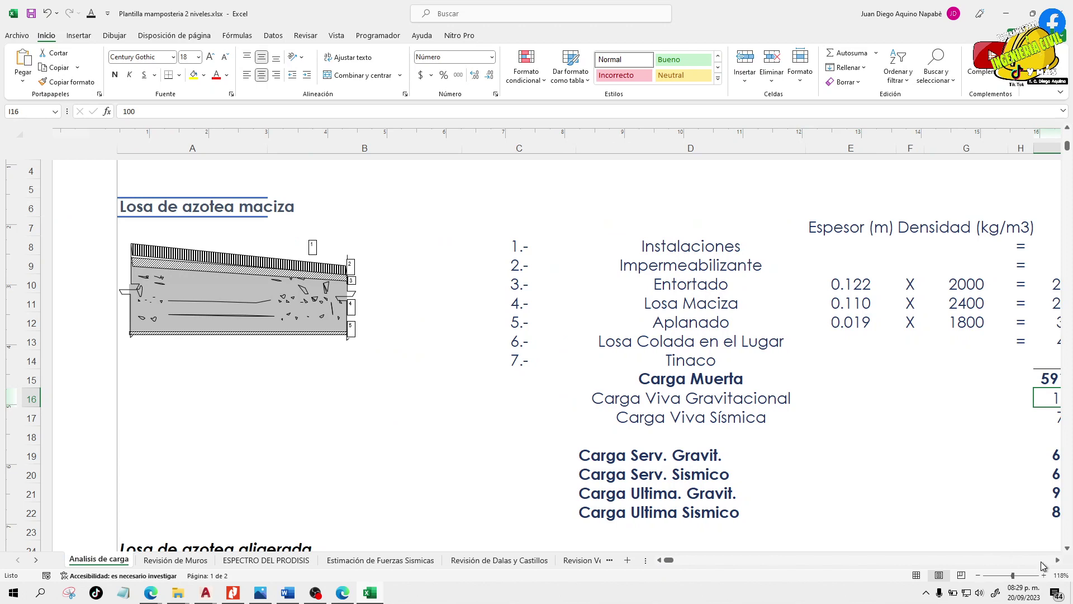
{"action": "left_click", "coordinate": [1057, 559]}
{"action": "left_click", "coordinate": [1057, 559]}
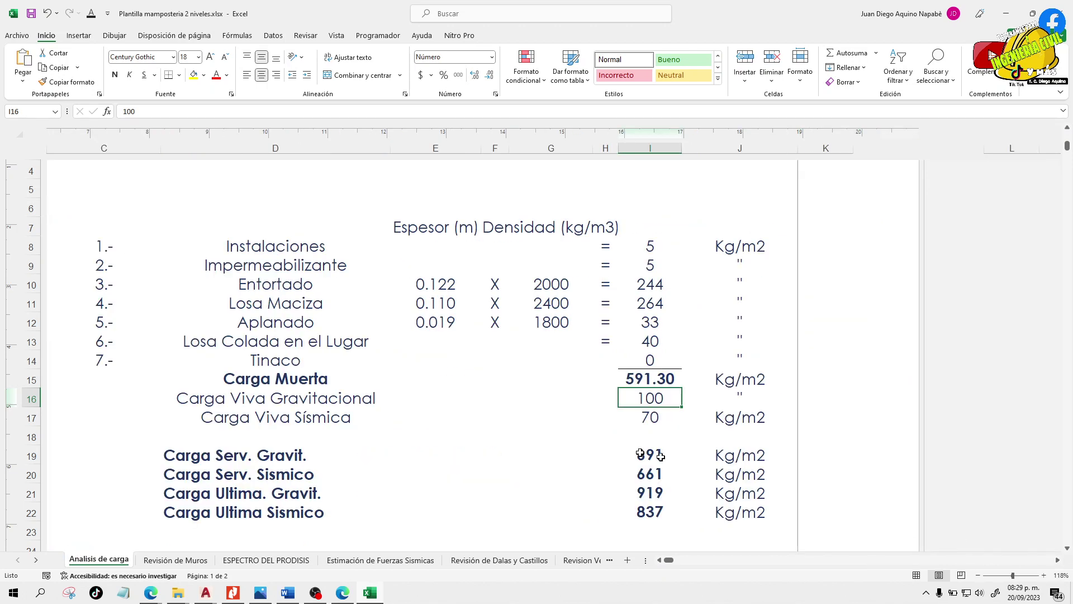
- Compare the Carga Viva Gravitacional and Carga Viva Sísmica values in the solid roof slab table
{"action": "left_click", "coordinate": [675, 418]}
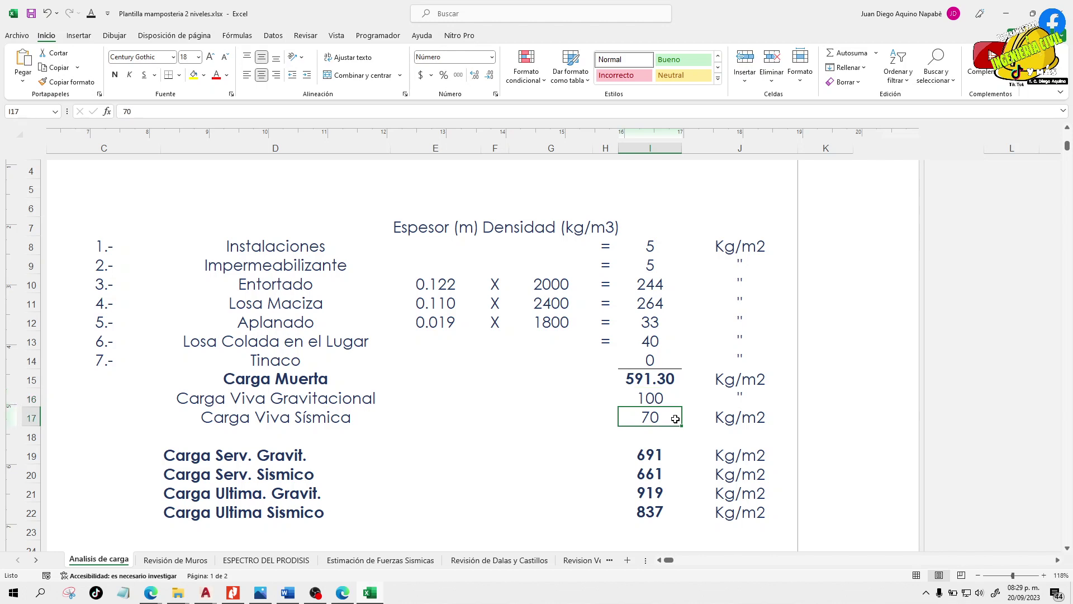
{"action": "left_click", "coordinate": [652, 402]}
{"action": "left_click", "coordinate": [637, 417]}
{"action": "left_click", "coordinate": [651, 401]}
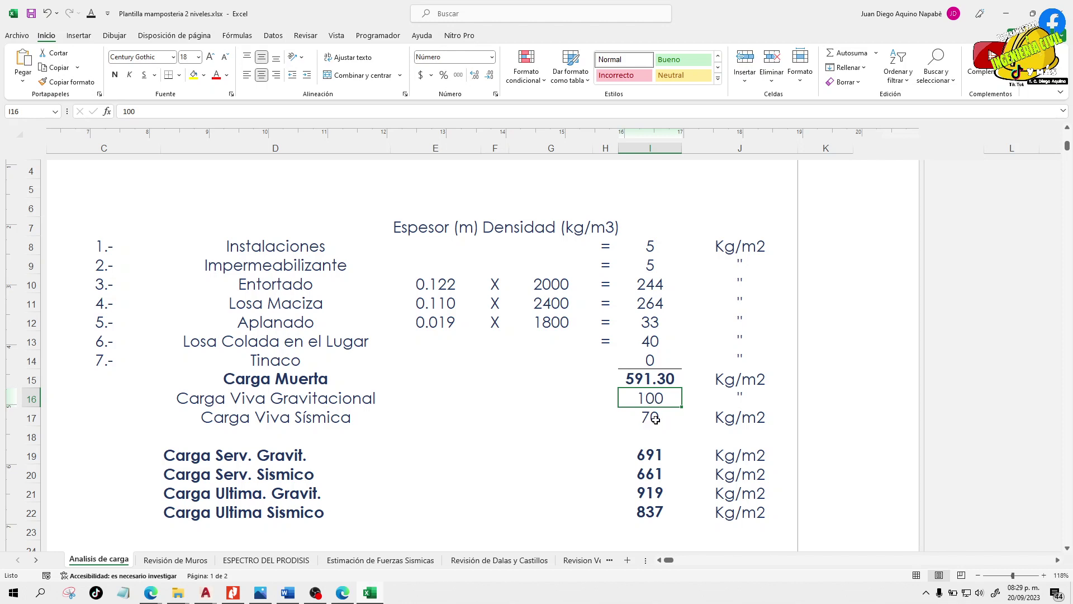
{"action": "left_click", "coordinate": [655, 419]}
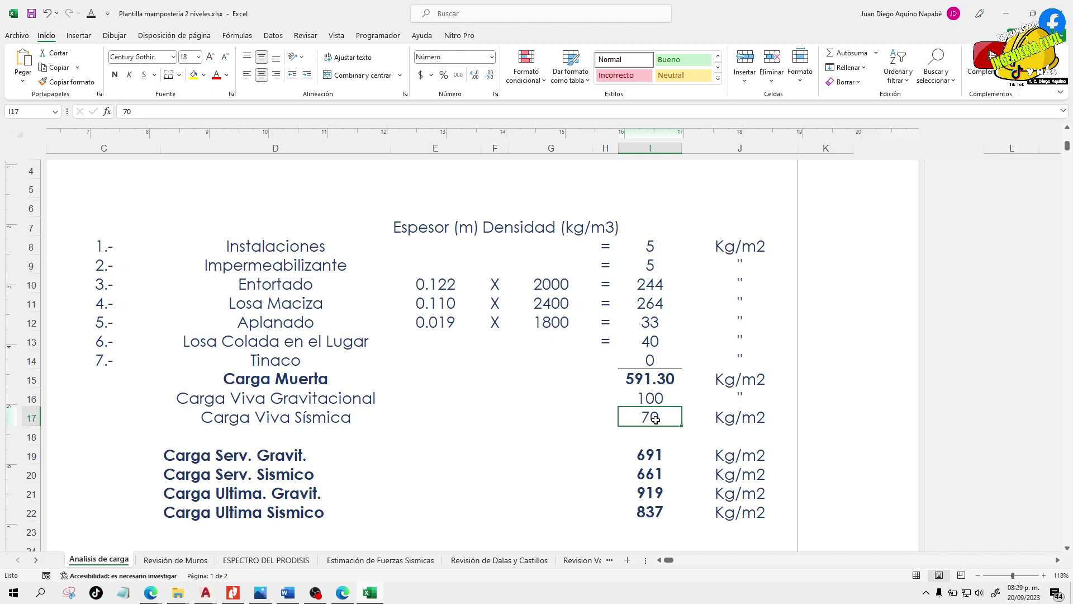
{"action": "left_click", "coordinate": [651, 399]}
{"action": "left_click", "coordinate": [655, 418]}
{"action": "left_click", "coordinate": [651, 401]}
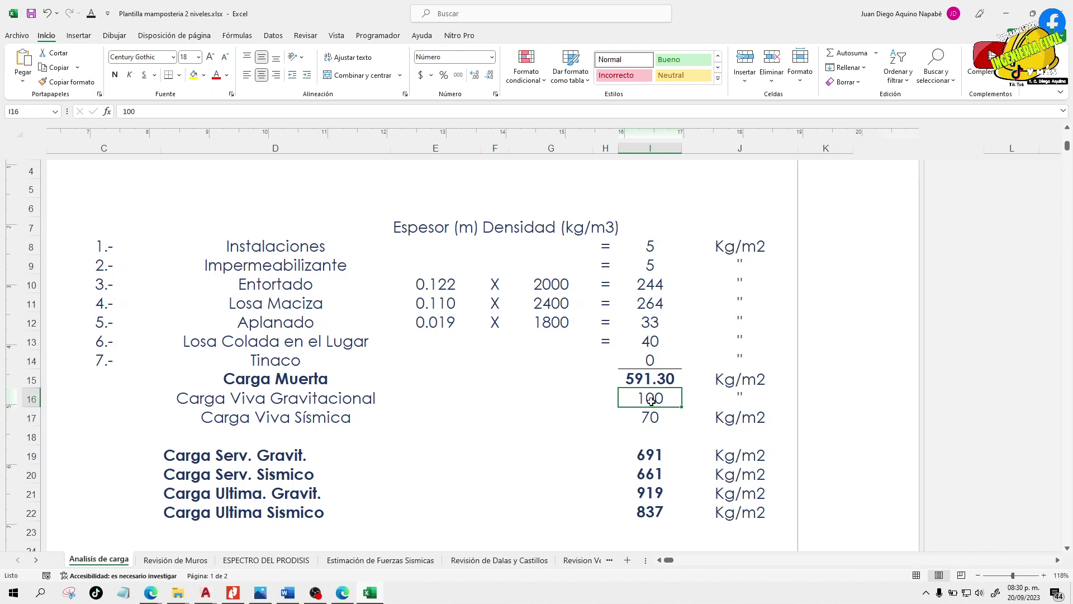
{"action": "left_click", "coordinate": [650, 417]}
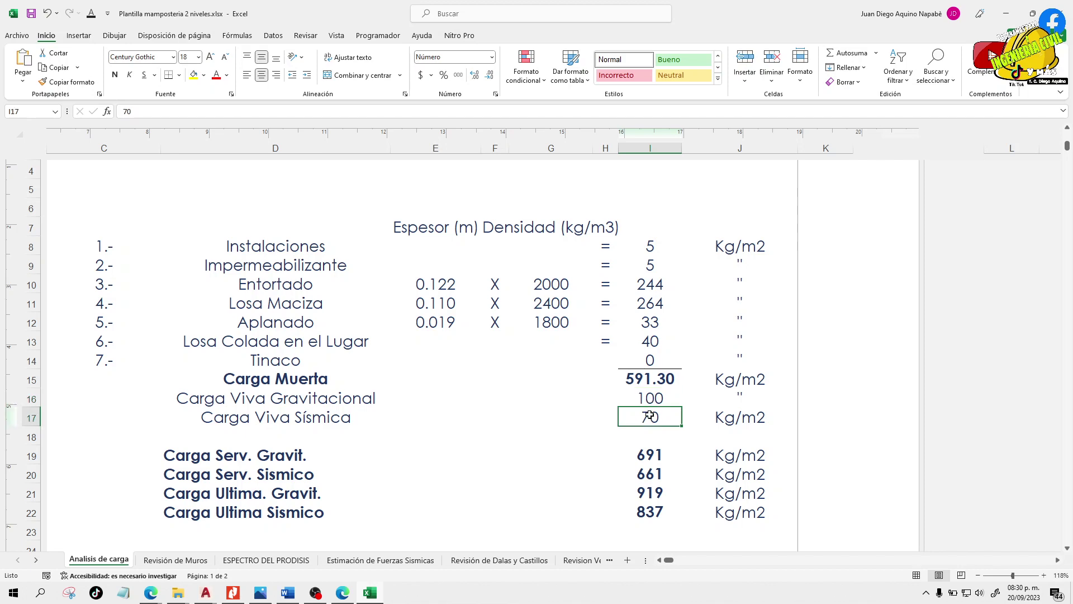
- Compare the Carga Serv. Gravit. and Carga Serv. Sismico formulas of the solid roof slab
{"action": "scroll", "coordinate": [662, 417], "scroll_direction": "down", "scroll_amount": 1}
{"action": "left_click", "coordinate": [658, 419]}
{"action": "left_click", "coordinate": [660, 402]}
{"action": "left_click", "coordinate": [655, 423]}
{"action": "left_click", "coordinate": [669, 456]}
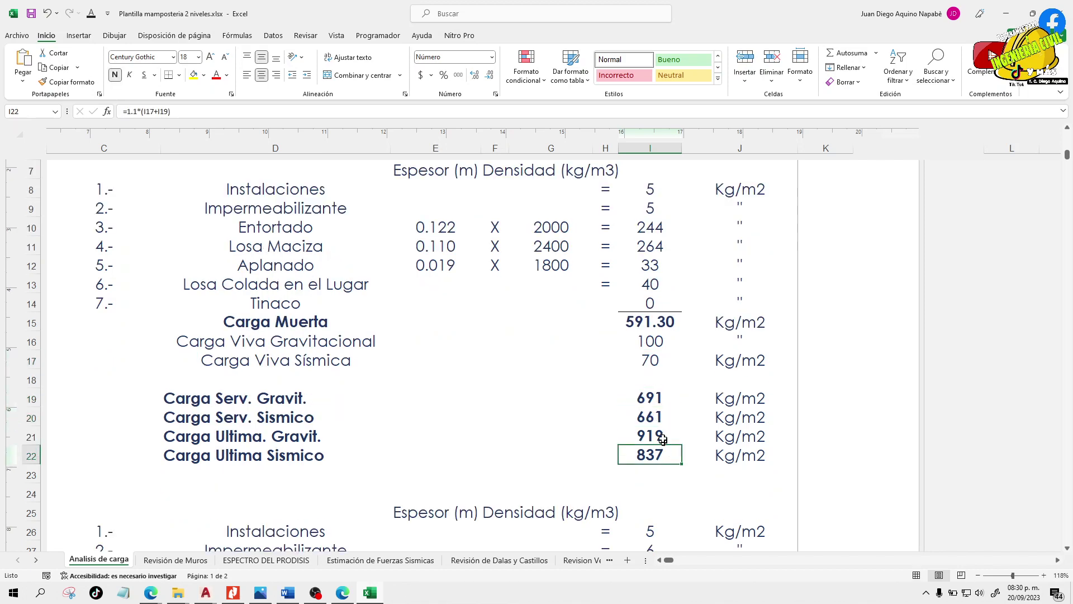
{"action": "left_click", "coordinate": [669, 400]}
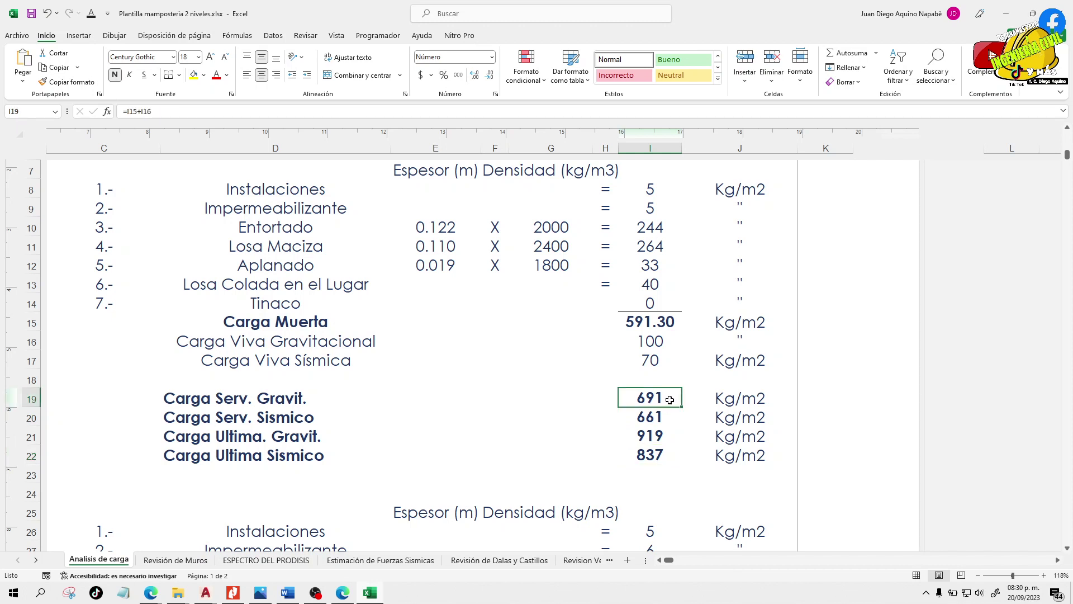
{"action": "left_click", "coordinate": [660, 419]}
{"action": "left_click", "coordinate": [651, 398]}
{"action": "left_click", "coordinate": [655, 422]}
- Check the Carga Ultima Gravit. and Carga Ultima Sismico formulas against the service loads of the solid roof slab
{"action": "left_click", "coordinate": [657, 441]}
{"action": "left_click", "coordinate": [660, 450]}
{"action": "left_click", "coordinate": [657, 436]}
{"action": "left_click", "coordinate": [656, 419]}
{"action": "left_click", "coordinate": [655, 398]}
{"action": "left_click", "coordinate": [660, 418]}
{"action": "left_click", "coordinate": [672, 439]}
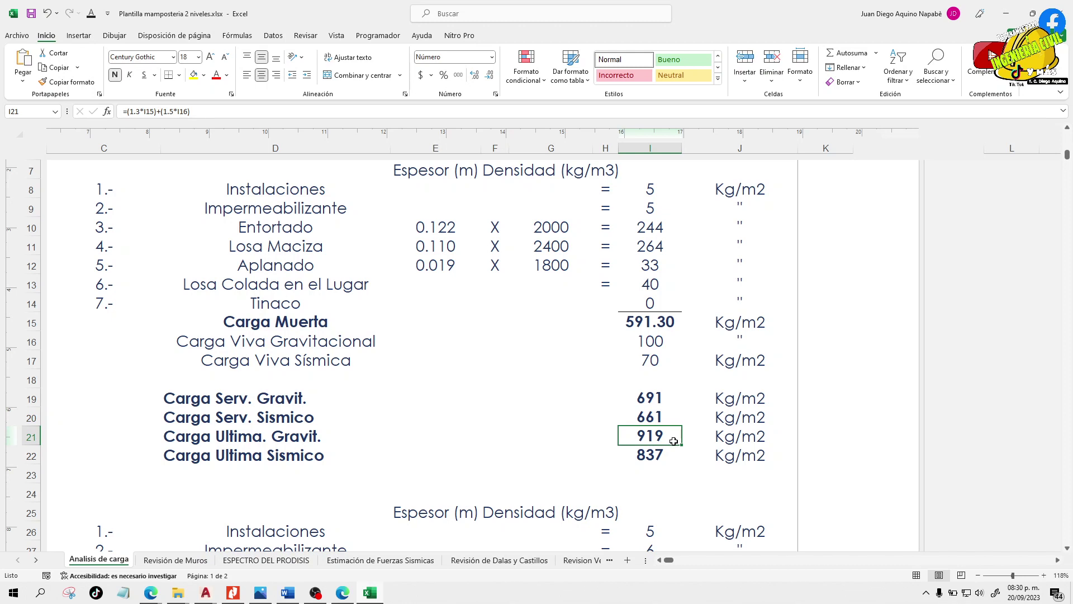
{"action": "left_click", "coordinate": [669, 458]}
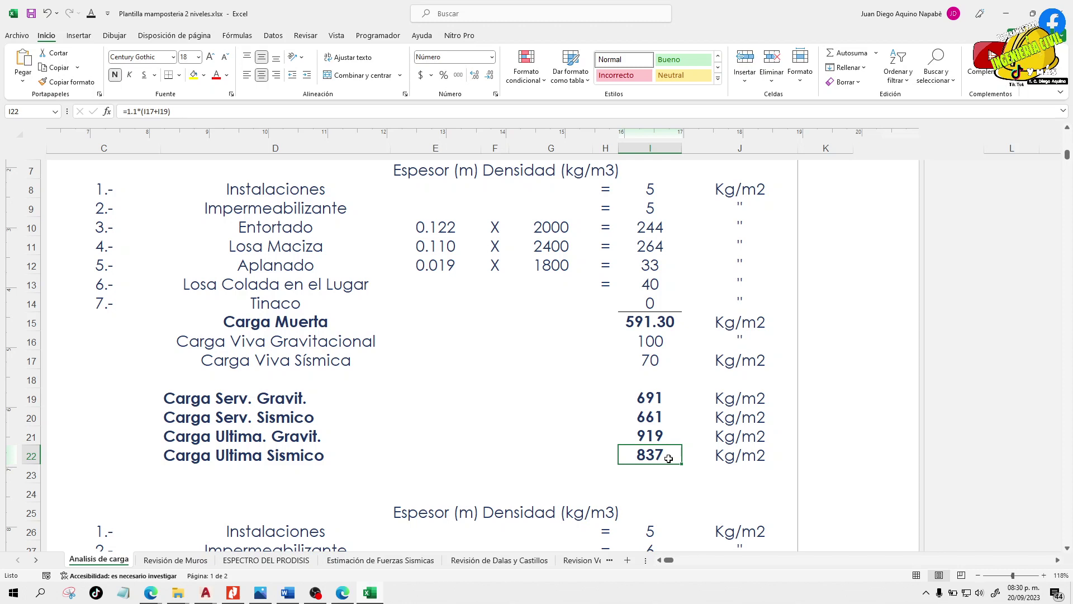
{"action": "left_click", "coordinate": [665, 439]}
{"action": "left_click", "coordinate": [659, 421]}
{"action": "left_click", "coordinate": [650, 398]}
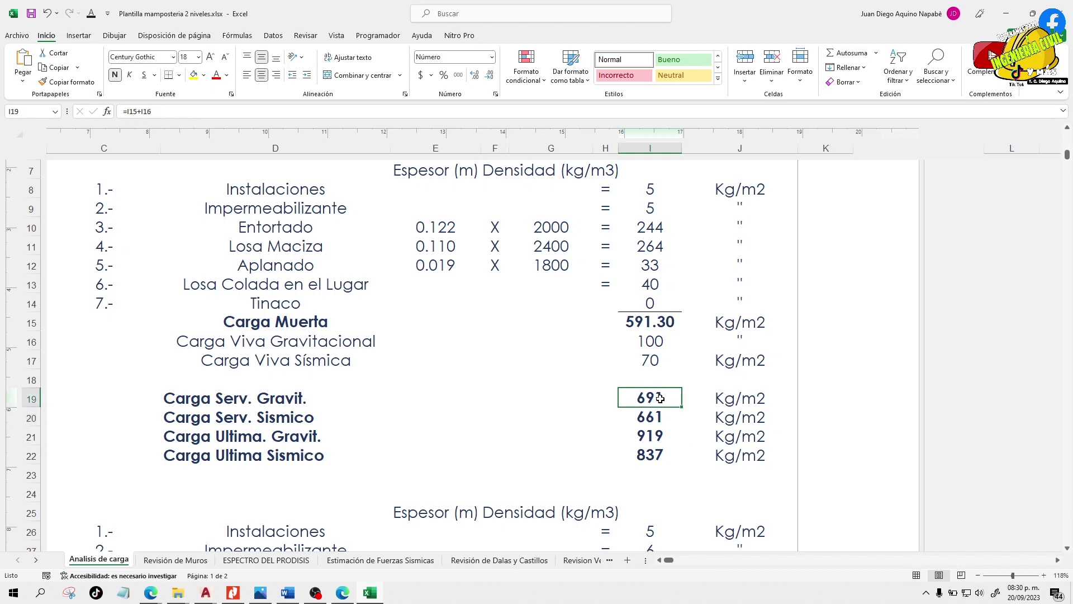
- Highlight the four service and ultimate load rows D19:J22 and inspect both ultimate load formulas
{"action": "left_click_drag", "start_coordinate": [751, 398], "coordinate": [768, 459]}
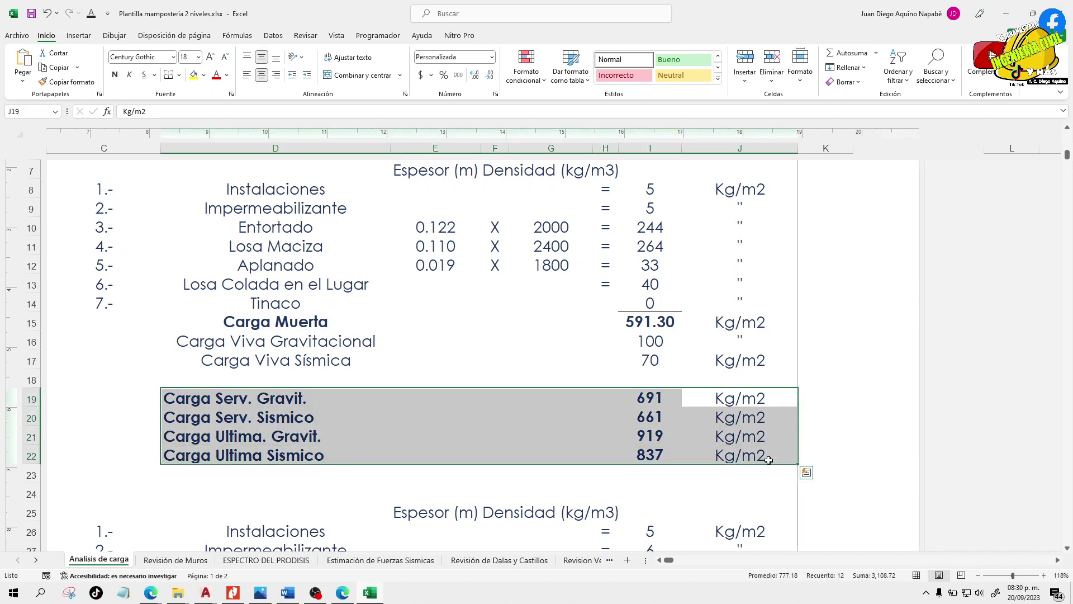
{"action": "left_click", "coordinate": [768, 459]}
{"action": "left_click", "coordinate": [675, 456]}
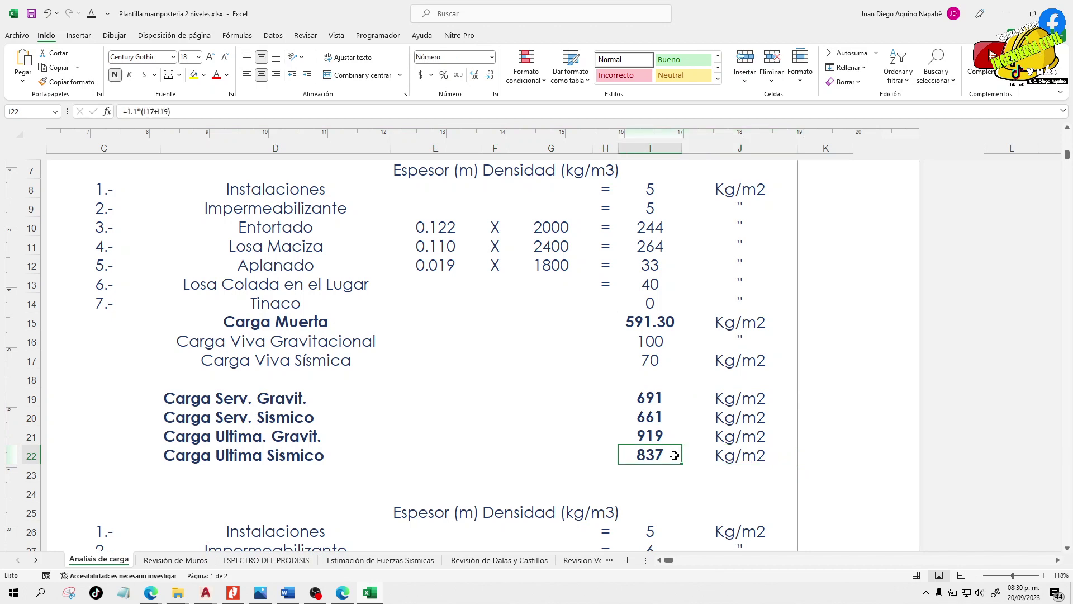
{"action": "left_click", "coordinate": [654, 439]}
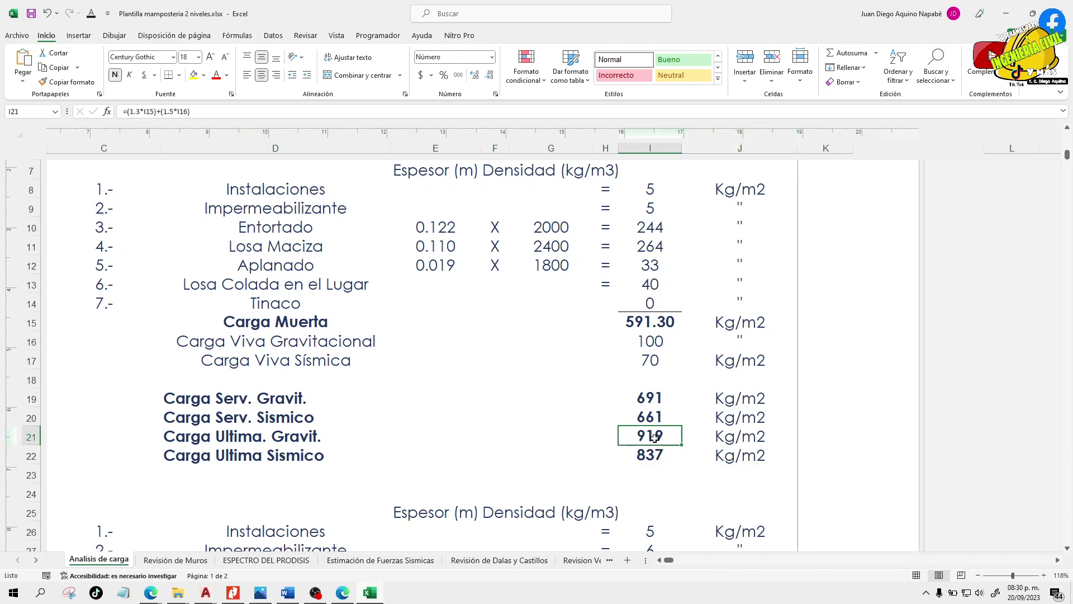
- Examine each load combination in I19 to I22, from Carga Serv. Gravit. through Carga Ultima Sismico
{"action": "left_click", "coordinate": [650, 398]}
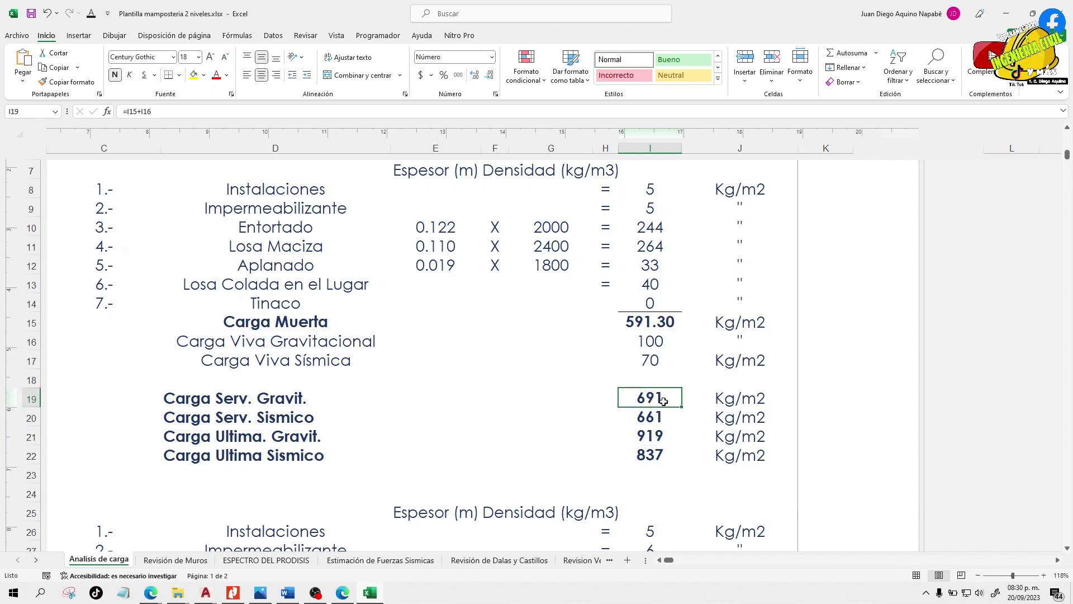
{"action": "left_click", "coordinate": [658, 412]}
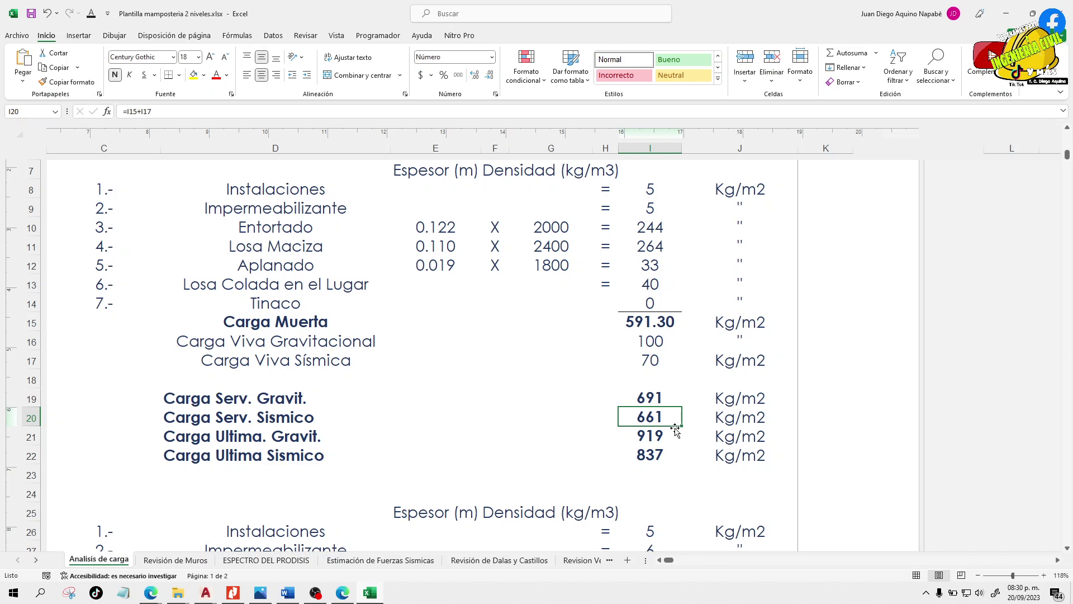
{"action": "left_click", "coordinate": [662, 440]}
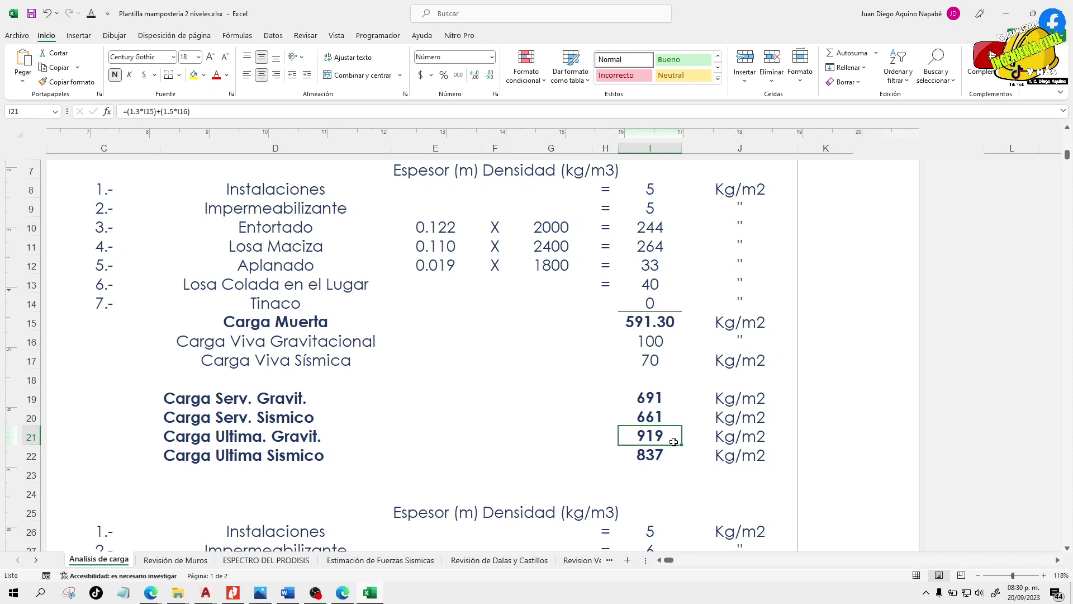
{"action": "left_click", "coordinate": [669, 455]}
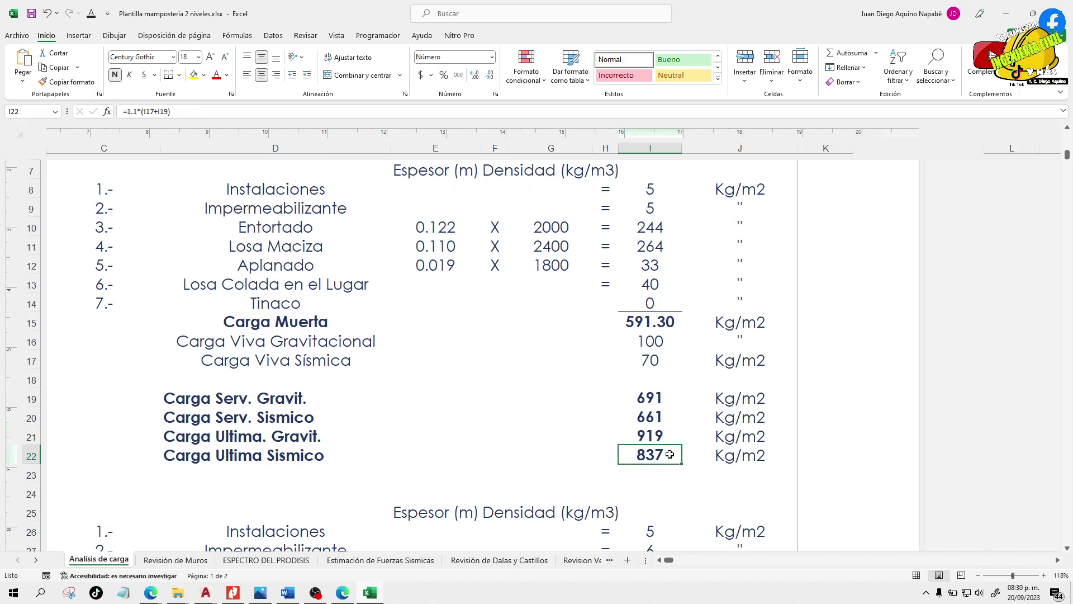
{"action": "left_click", "coordinate": [670, 436]}
{"action": "left_click", "coordinate": [669, 417]}
{"action": "left_click", "coordinate": [669, 398]}
{"action": "left_click", "coordinate": [673, 418]}
{"action": "left_click", "coordinate": [722, 454]}
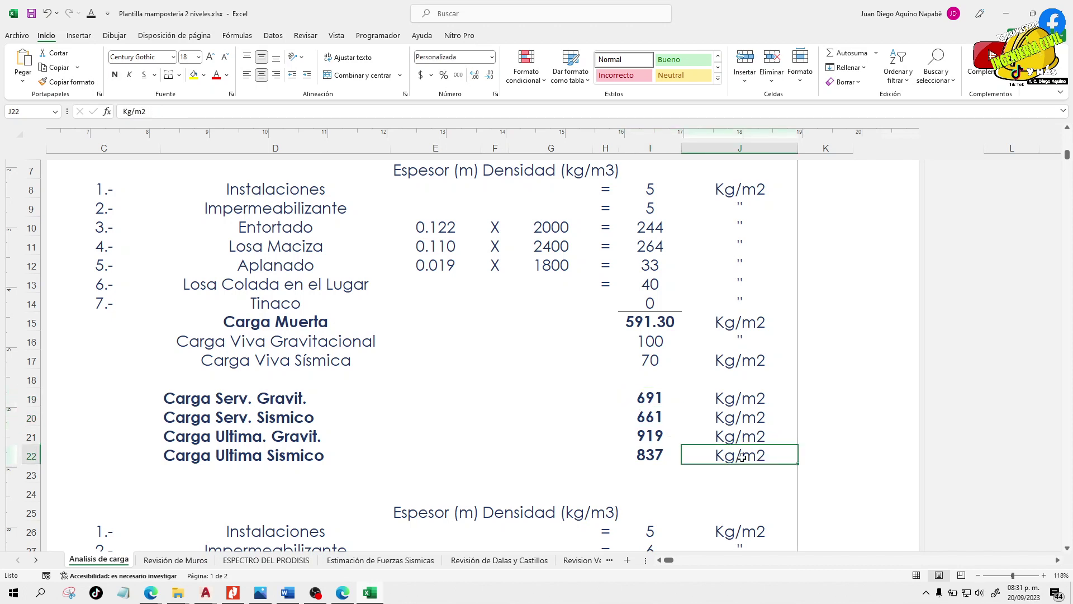
{"action": "left_click", "coordinate": [662, 441]}
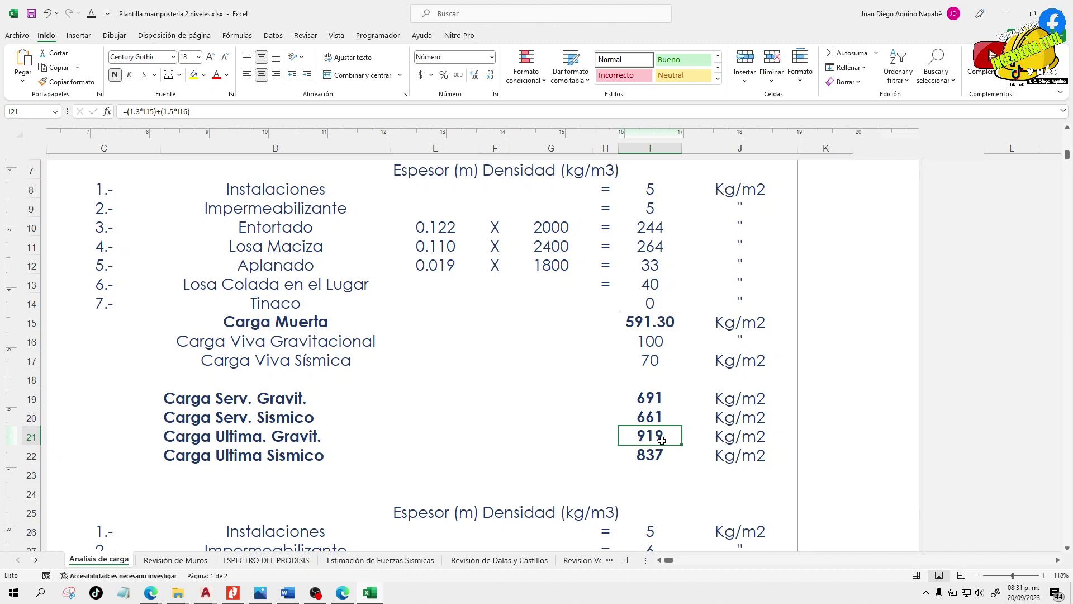
- View the Losa de azotea aligerada section drawing and return to its load table
{"action": "scroll", "coordinate": [736, 455], "scroll_direction": "down", "scroll_amount": 2}
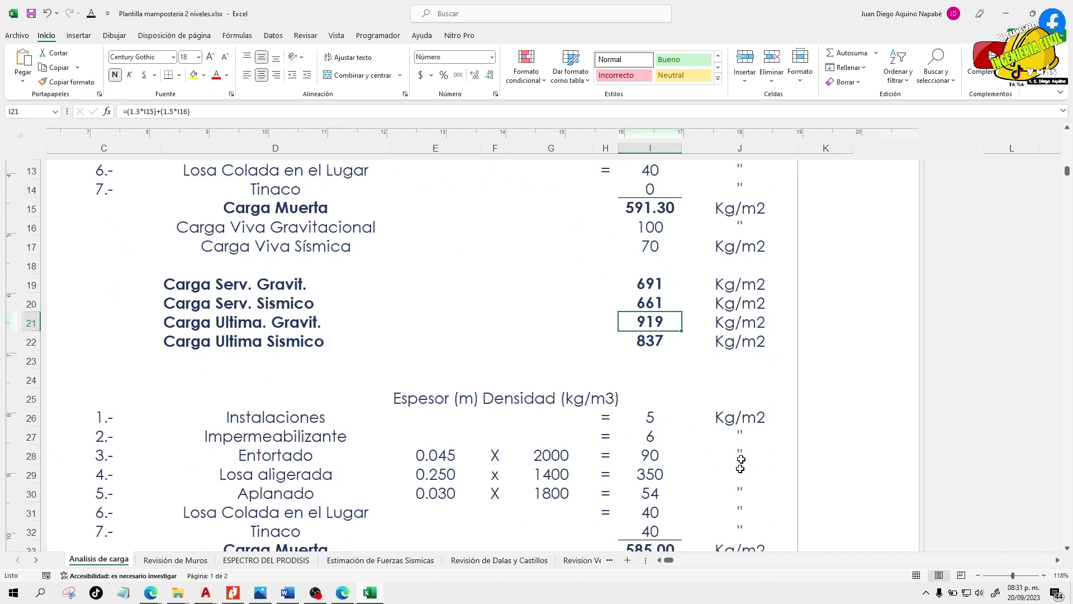
{"action": "left_click", "coordinate": [663, 560]}
{"action": "left_click", "coordinate": [663, 560]}
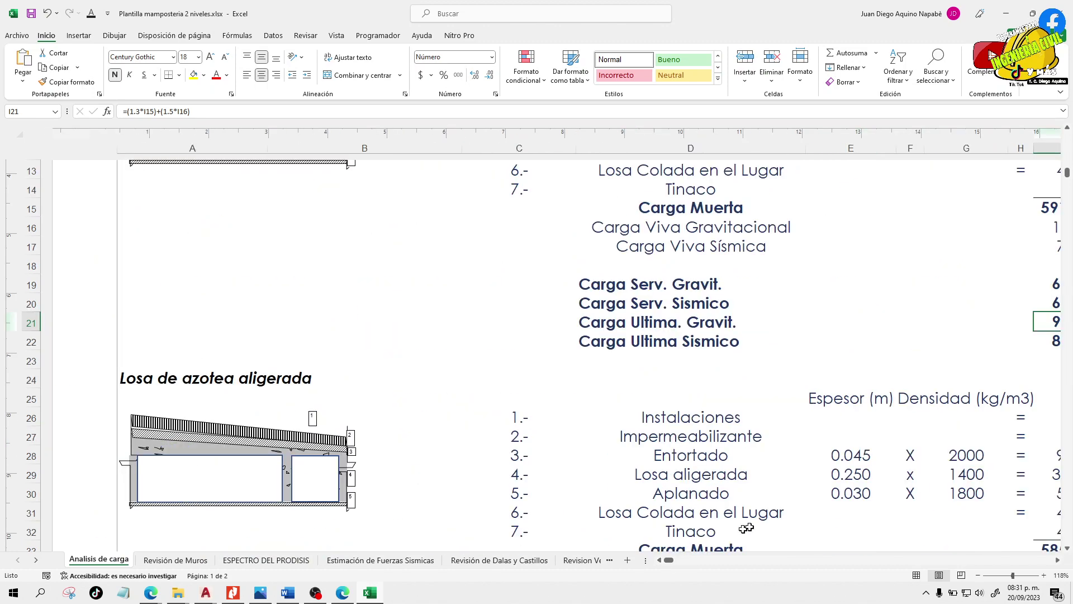
{"action": "scroll", "coordinate": [813, 522], "scroll_direction": "down", "scroll_amount": 2}
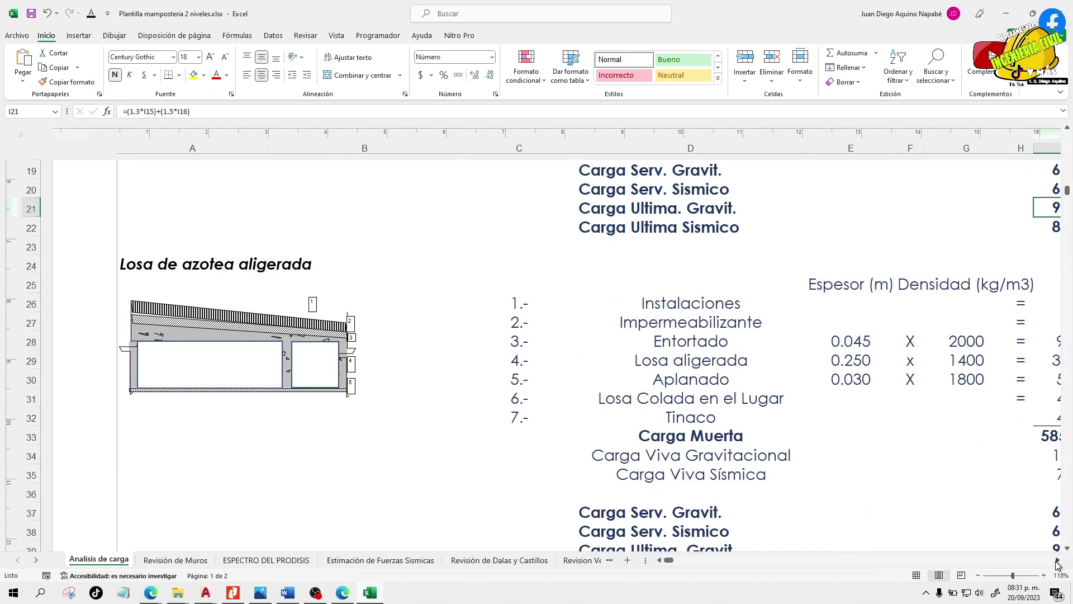
{"action": "left_click", "coordinate": [1057, 561]}
{"action": "left_click", "coordinate": [1057, 560]}
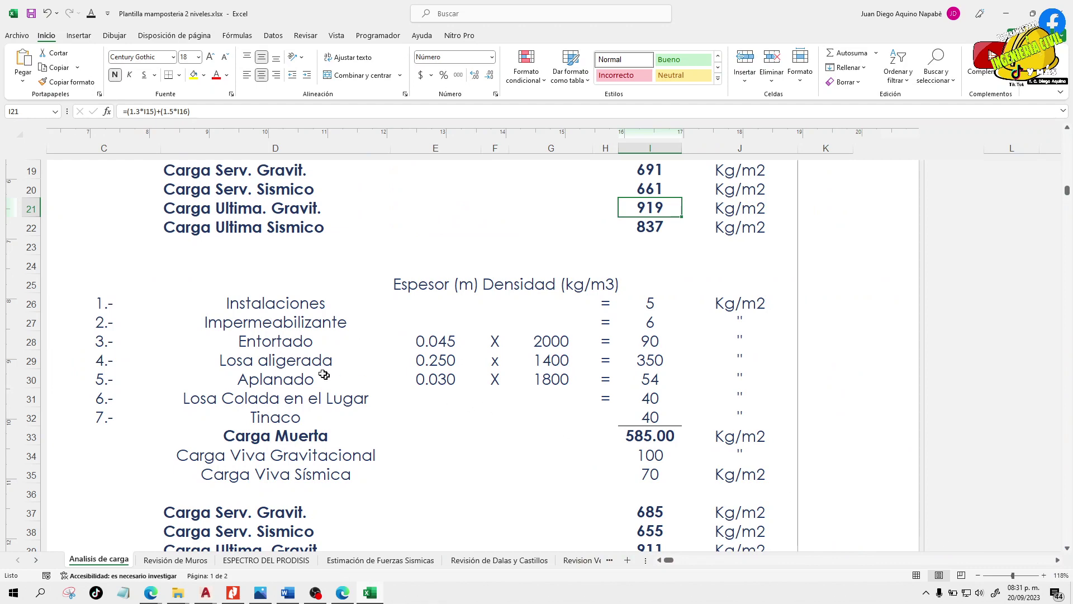
- Compare the Losa aligerada density with that of Losa Maciza and check the lightened slab's Losa Colada en el Lugar weight
{"action": "left_click", "coordinate": [298, 362]}
{"action": "scroll", "coordinate": [297, 361], "scroll_direction": "up", "scroll_amount": 4}
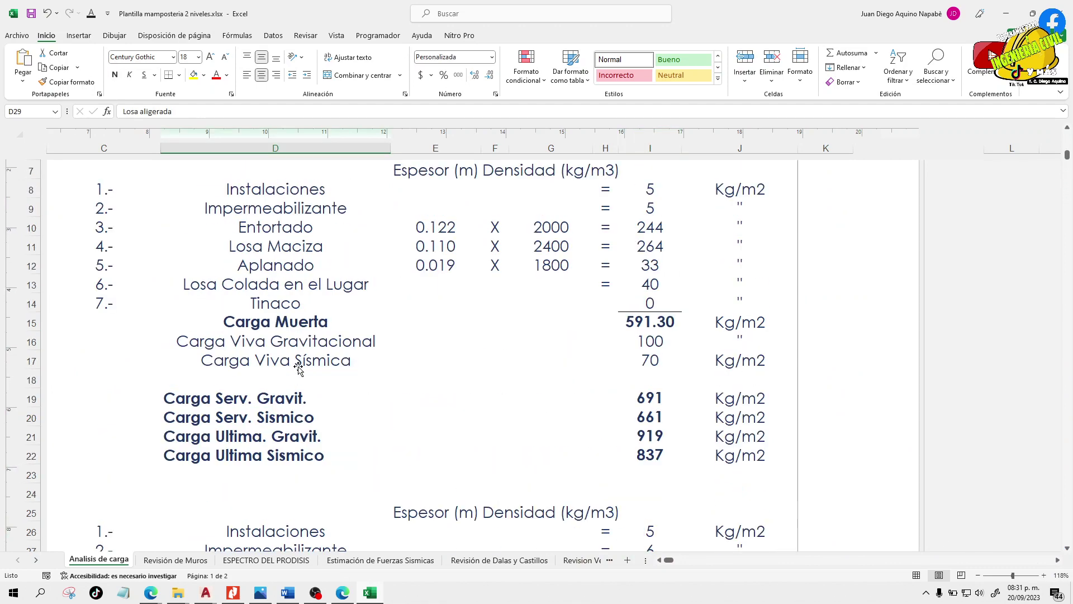
{"action": "scroll", "coordinate": [324, 282], "scroll_direction": "down", "scroll_amount": 3}
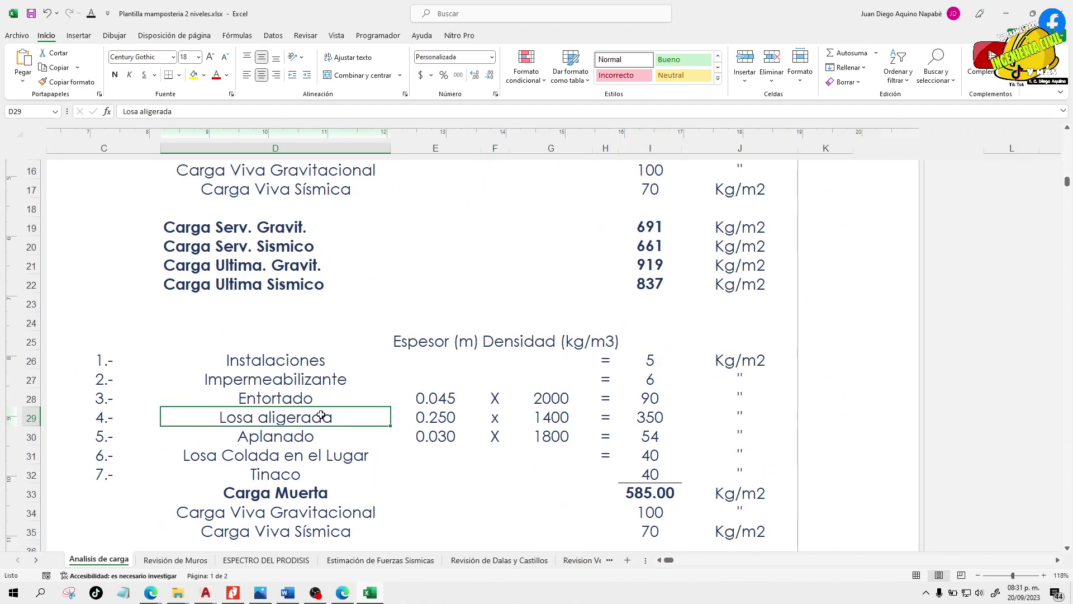
{"action": "left_click", "coordinate": [550, 419]}
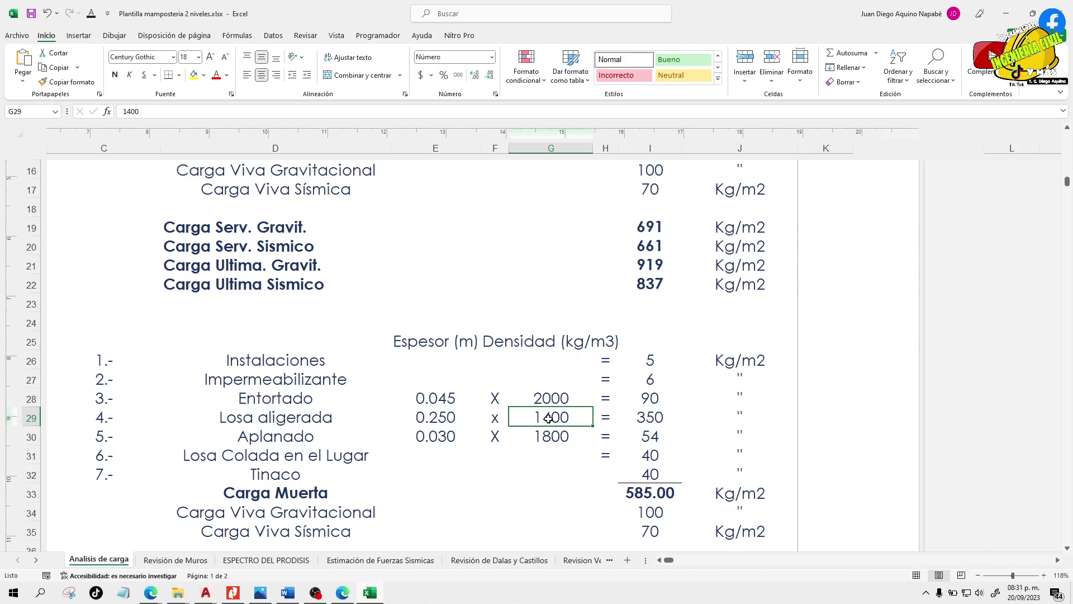
{"action": "scroll", "coordinate": [550, 419], "scroll_direction": "up", "scroll_amount": 4}
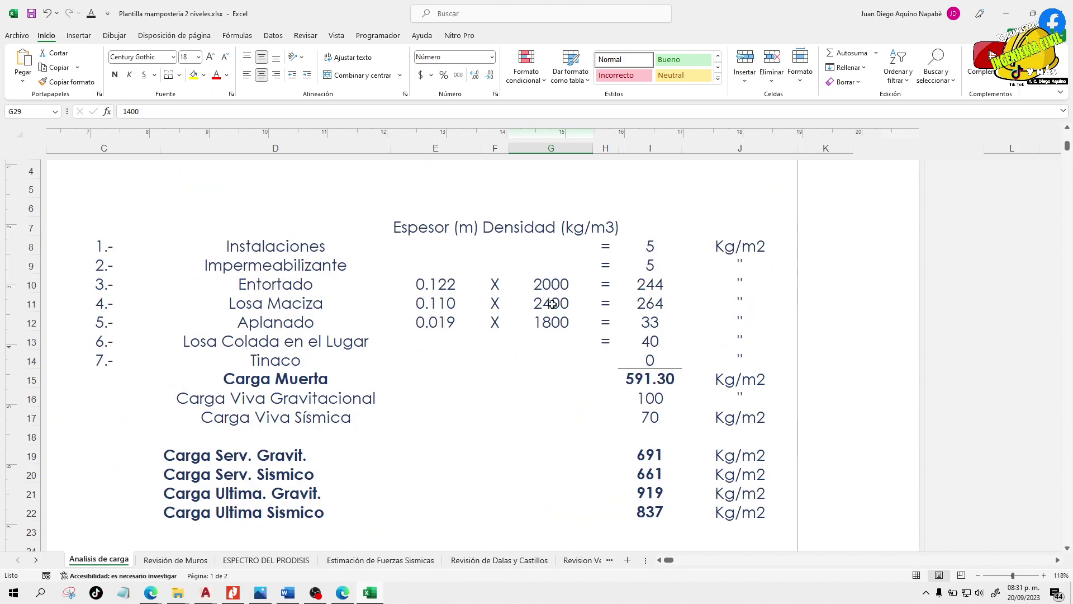
{"action": "scroll", "coordinate": [558, 308], "scroll_direction": "down", "scroll_amount": 1}
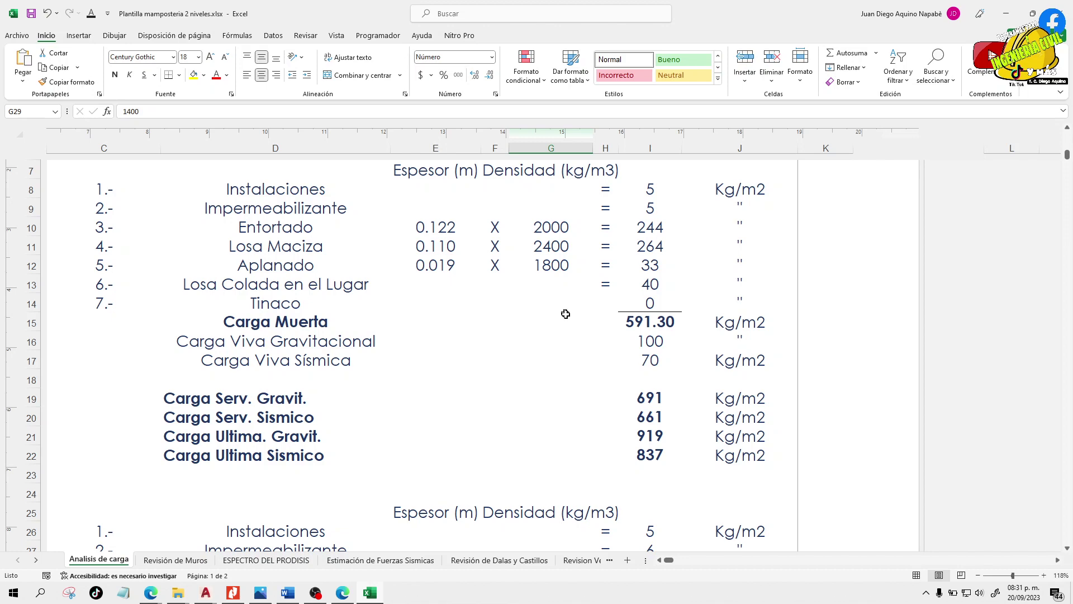
{"action": "scroll", "coordinate": [565, 313], "scroll_direction": "down", "scroll_amount": 2}
{"action": "scroll", "coordinate": [565, 313], "scroll_direction": "down", "scroll_amount": 2}
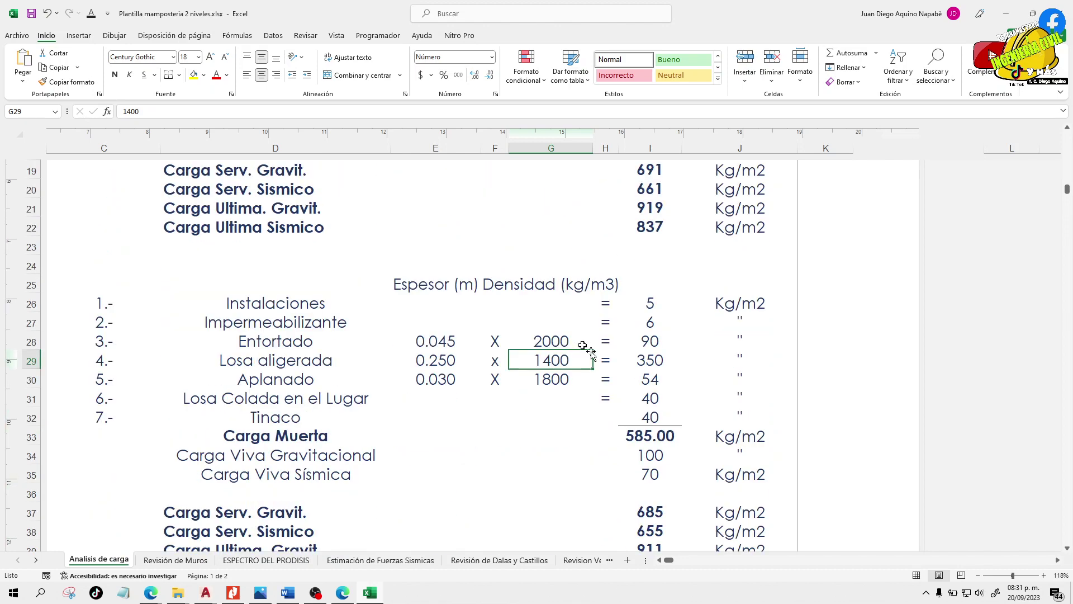
{"action": "left_click", "coordinate": [676, 401]}
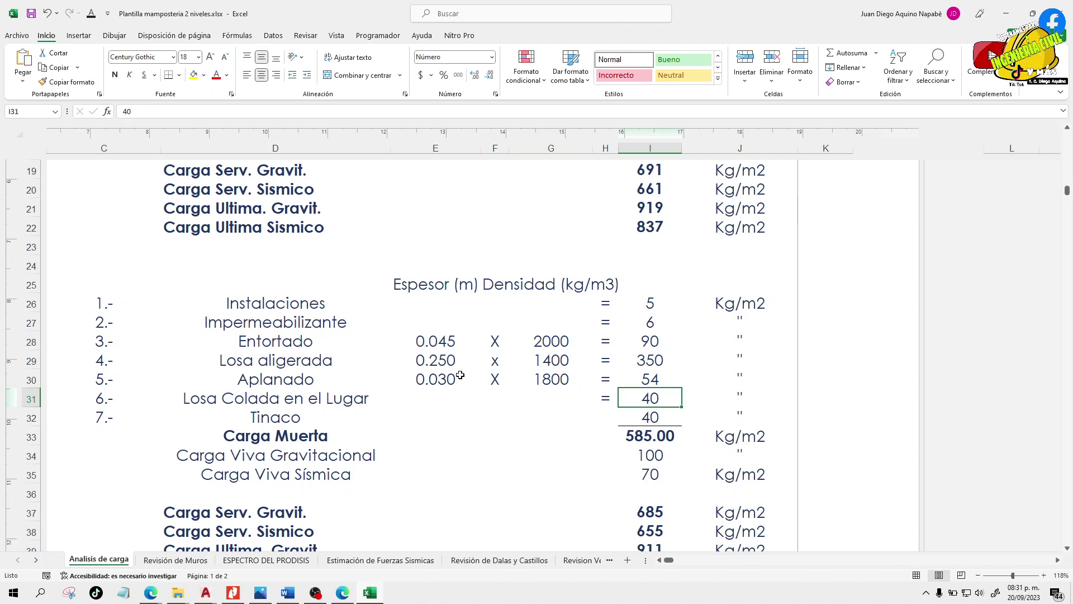
- Highlight the solid roof slab table C7:J22, point out its Losa Maciza entry, and return to the lightened roof slab table
{"action": "scroll", "coordinate": [455, 371], "scroll_direction": "up", "scroll_amount": 5}
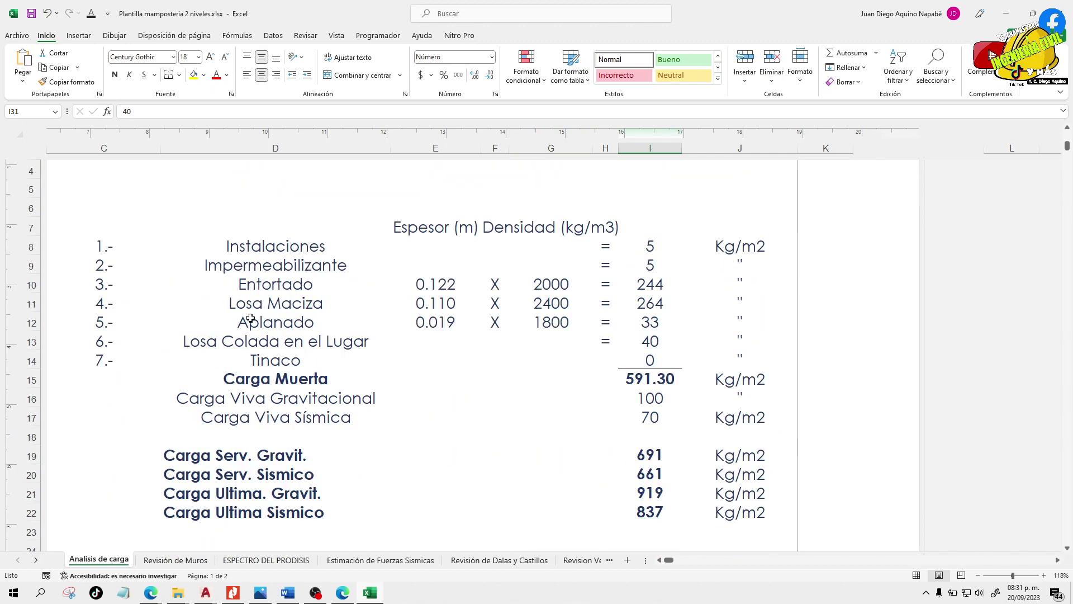
{"action": "mouse_move", "coordinate": [116, 232]}
{"action": "left_mouse_down"}
{"action": "mouse_move", "coordinate": [525, 414]}
{"action": "mouse_move", "coordinate": [764, 506]}
{"action": "left_mouse_up"}
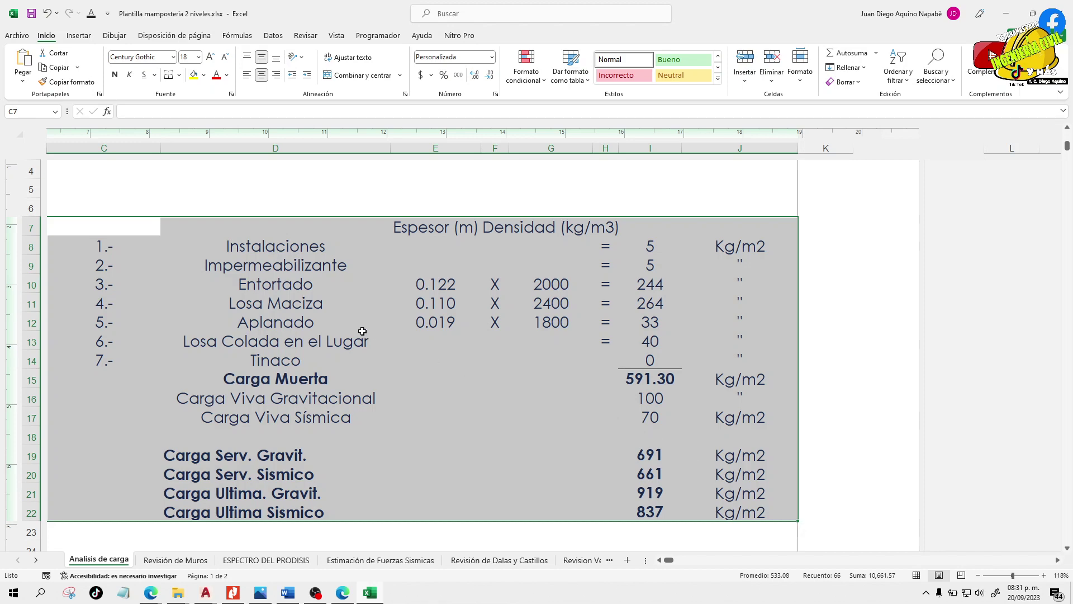
{"action": "left_click_drag", "start_coordinate": [363, 337], "coordinate": [352, 329]}
{"action": "left_click", "coordinate": [306, 304]}
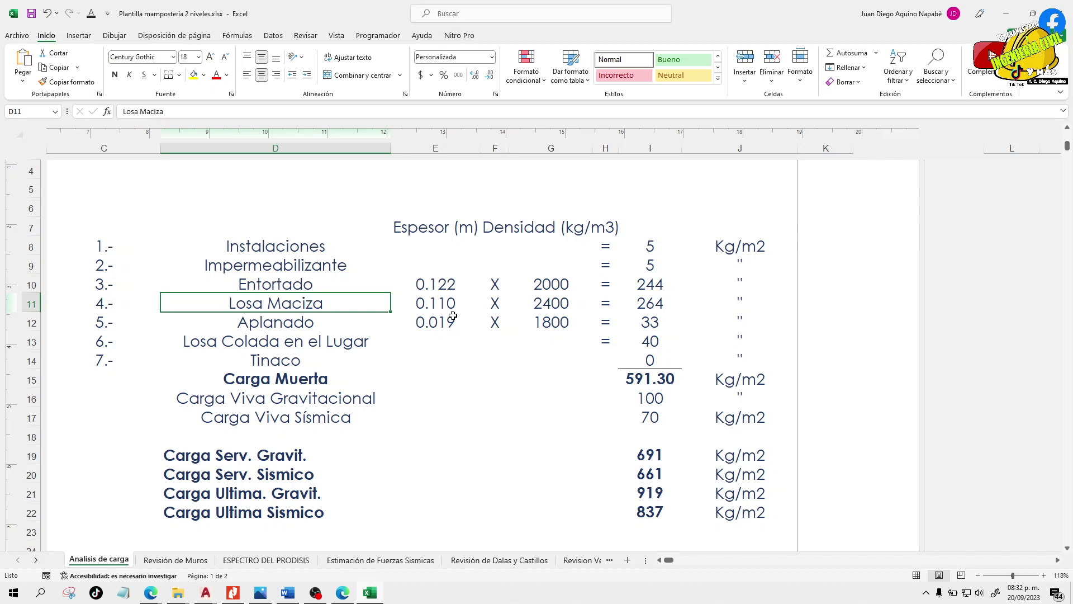
{"action": "scroll", "coordinate": [453, 316], "scroll_direction": "down", "scroll_amount": 6}
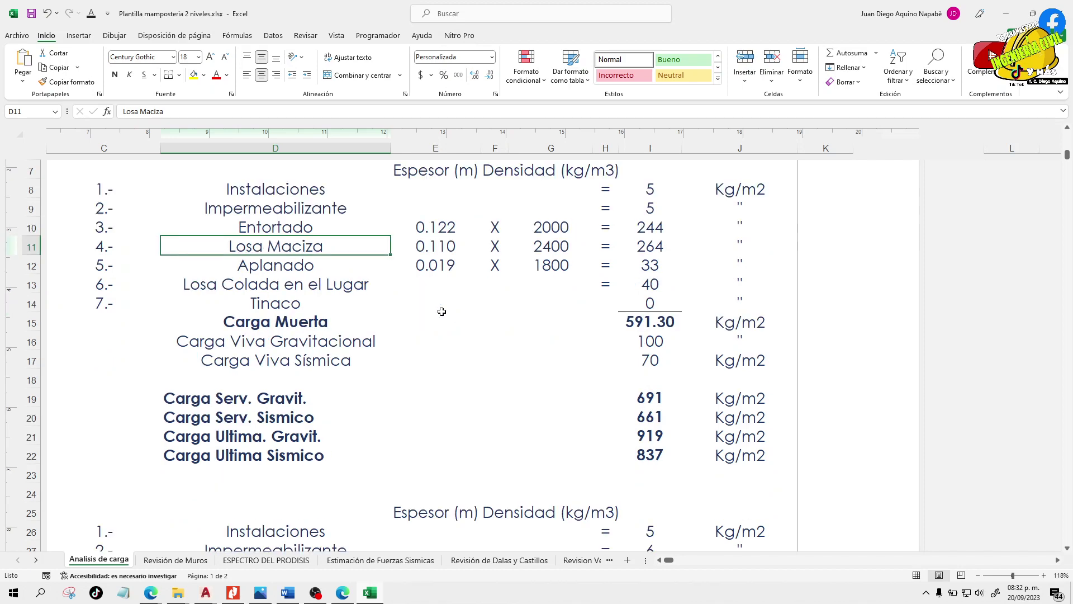
{"action": "scroll", "coordinate": [618, 348], "scroll_direction": "down", "scroll_amount": 3}
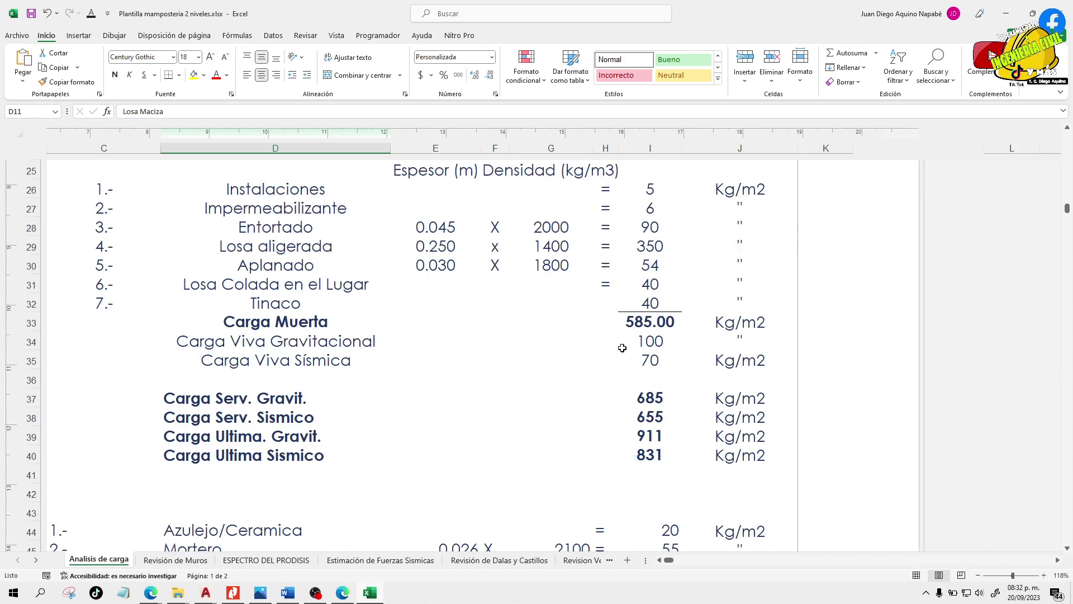
- View the Losa de entrepiso maciza section drawing below the lightened roof slab table and return to its load table
{"action": "left_click", "coordinate": [773, 343]}
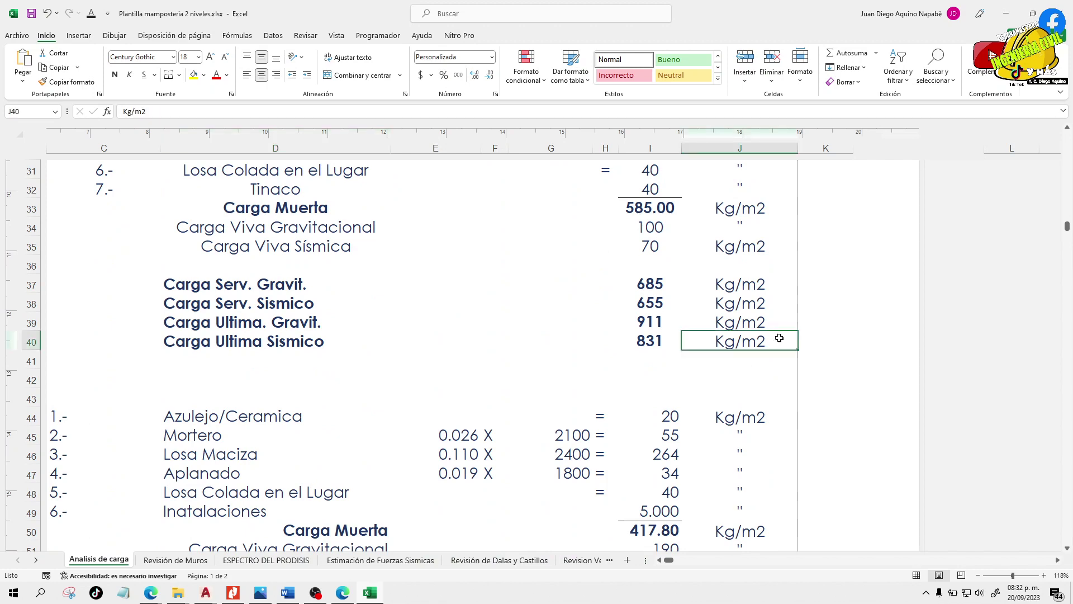
{"action": "scroll", "coordinate": [796, 467], "scroll_direction": "down", "scroll_amount": 1}
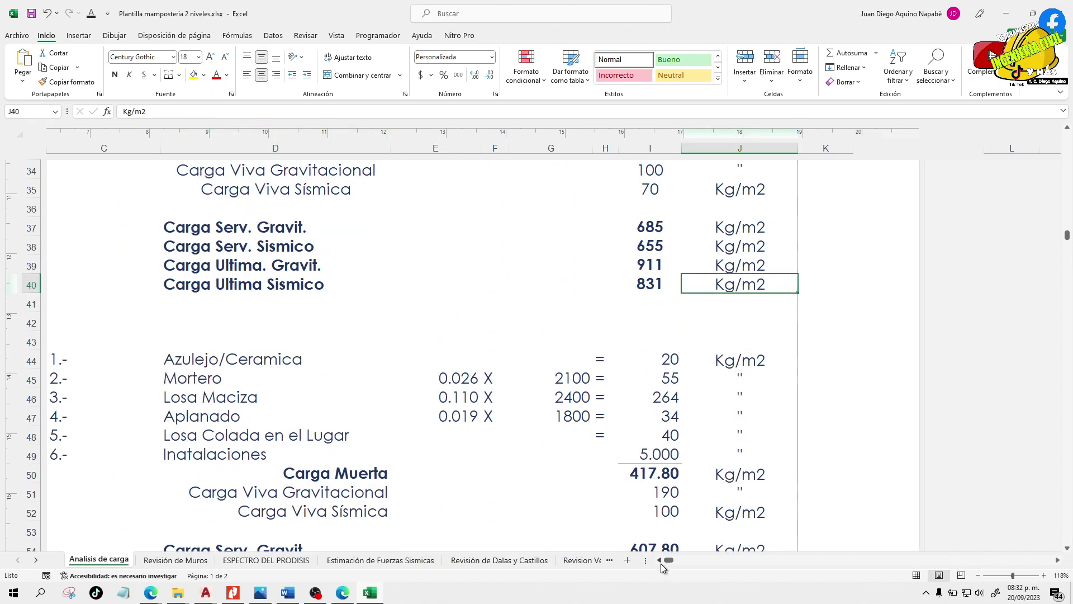
{"action": "left_click", "coordinate": [660, 560]}
{"action": "left_click", "coordinate": [659, 563]}
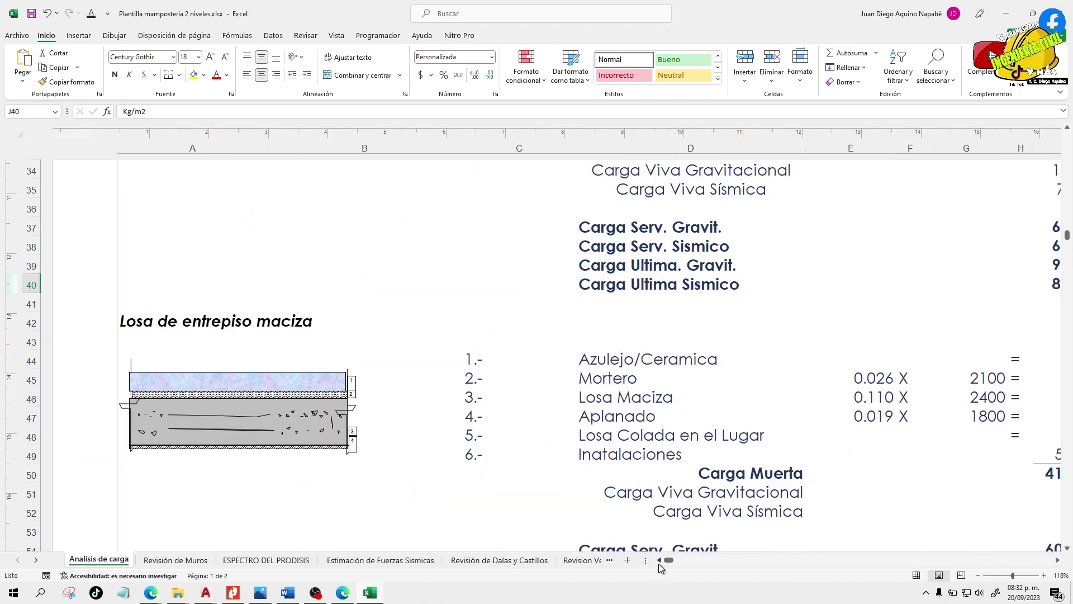
{"action": "left_click", "coordinate": [1057, 560]}
{"action": "left_click", "coordinate": [1057, 560]}
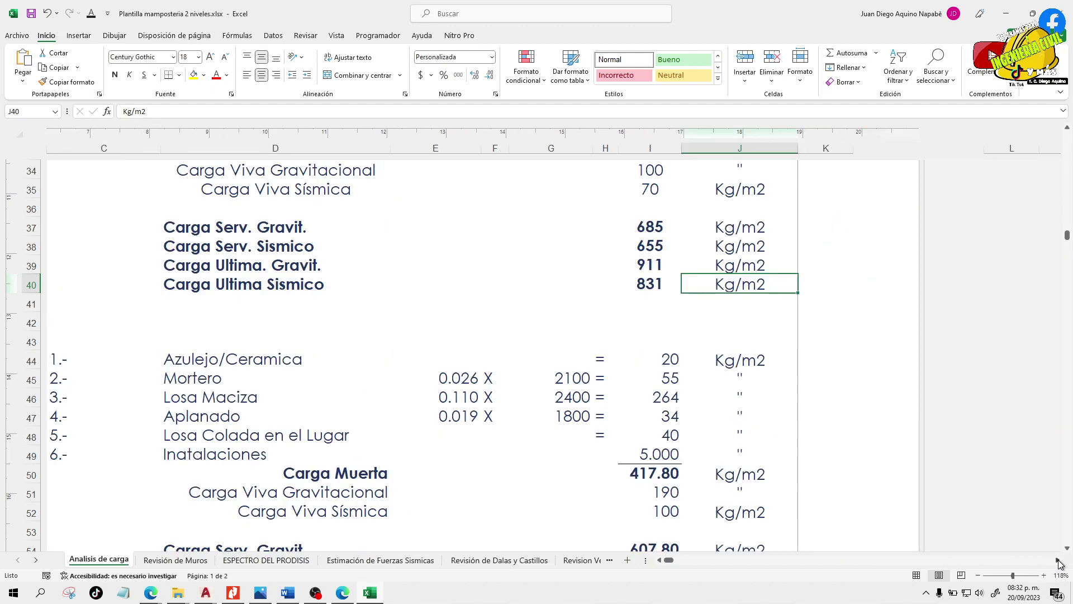
- Point out the solid floor slab's layers in rows 44 to 49, from Azulejo/Ceramica and Mortero through Aplanado and Inatalaciones
{"action": "left_click", "coordinate": [252, 361]}
{"action": "left_click", "coordinate": [230, 382]}
{"action": "left_click", "coordinate": [305, 419]}
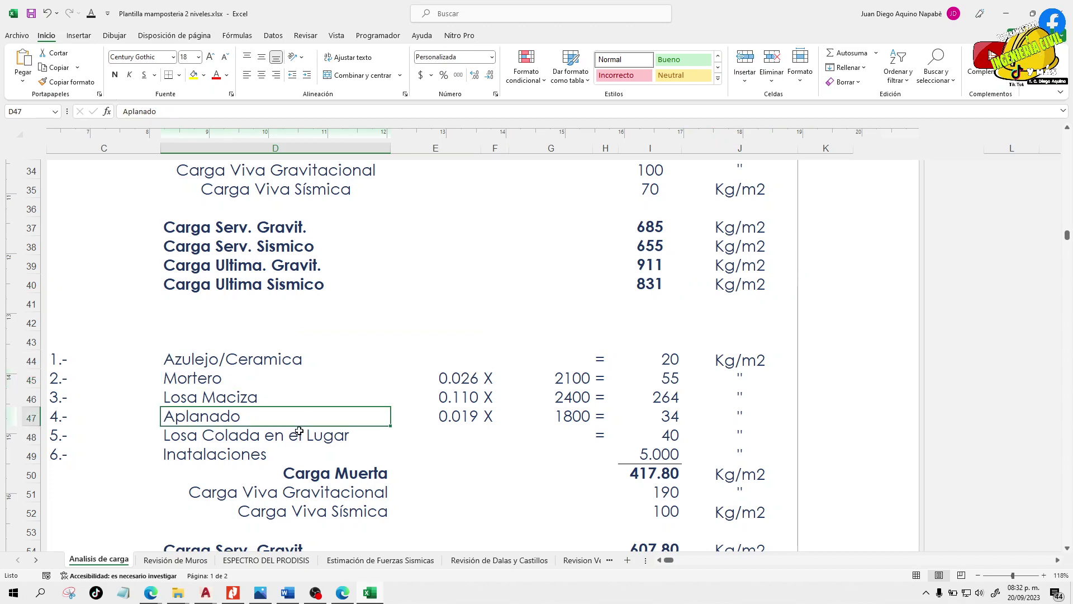
{"action": "left_click", "coordinate": [305, 455]}
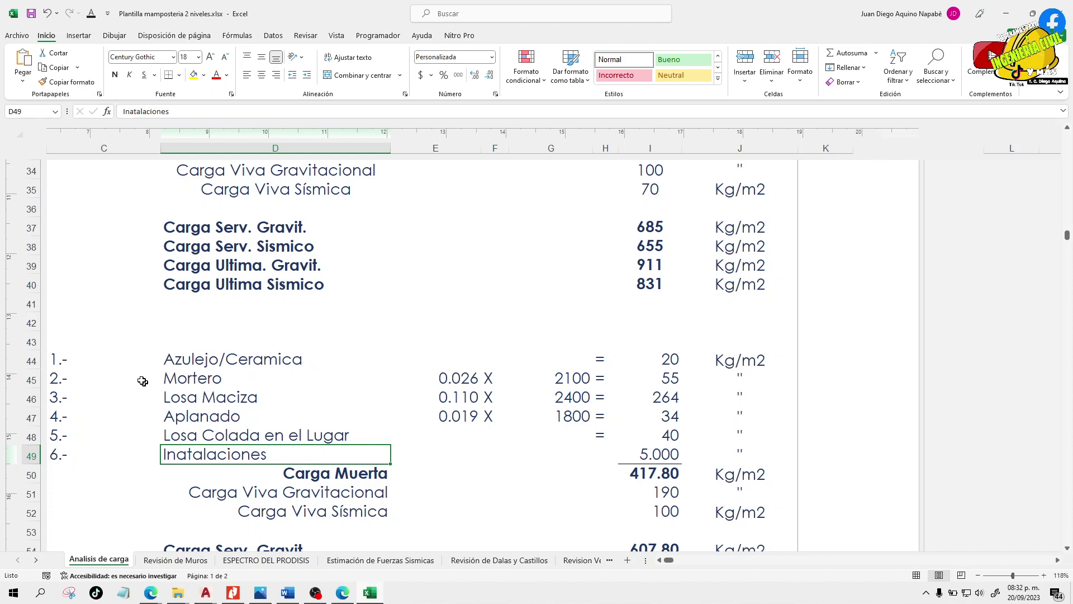
{"action": "left_click", "coordinate": [107, 359]}
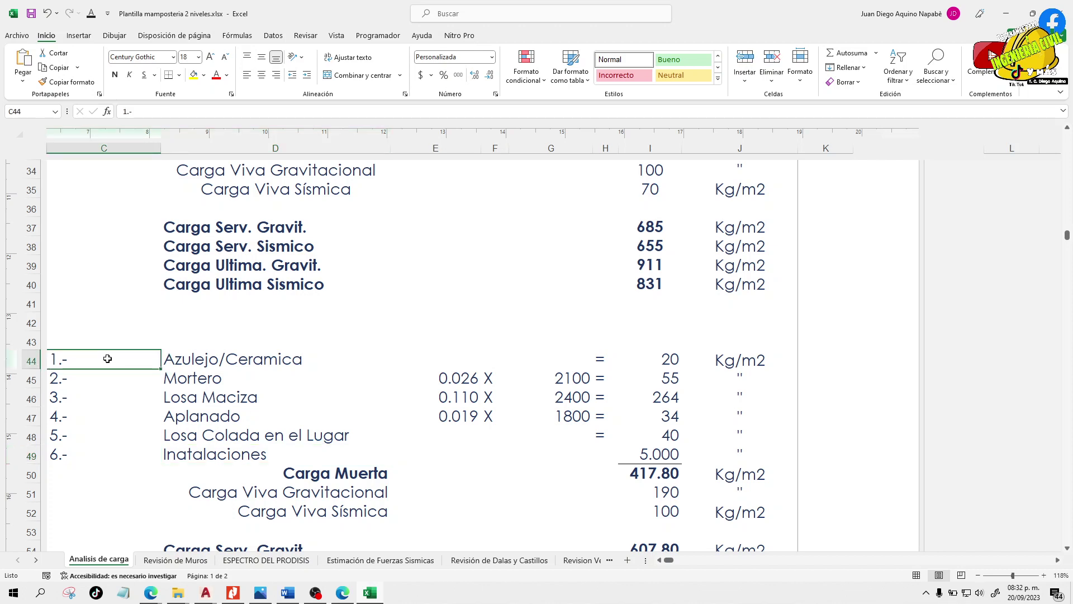
- Return to the solid roof slab table and check the Entortado layer and its weight formula in I10
{"action": "scroll", "coordinate": [107, 358], "scroll_direction": "up", "scroll_amount": 13}
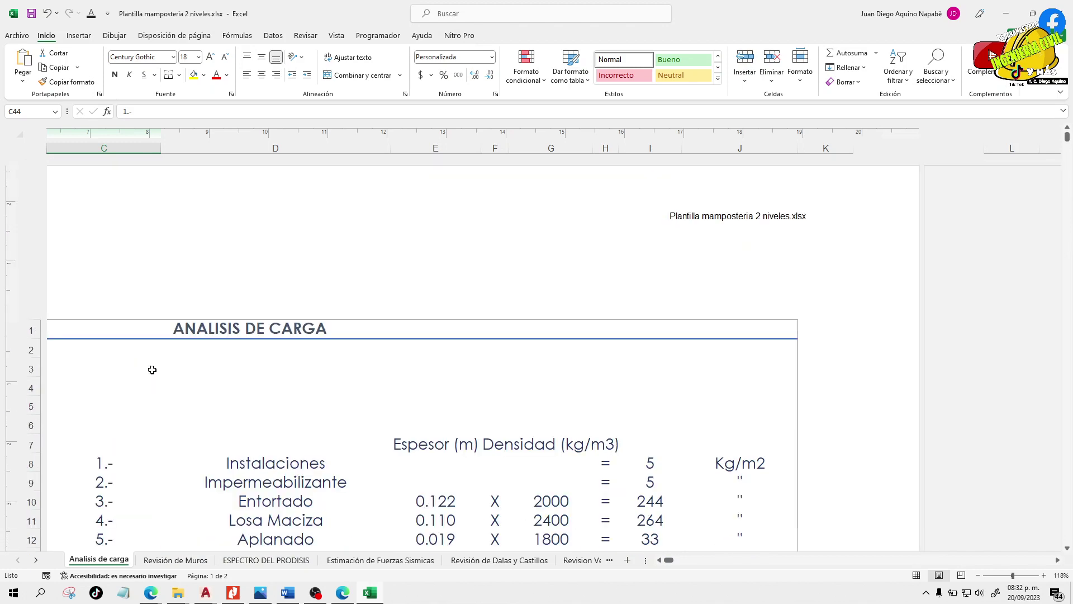
{"action": "scroll", "coordinate": [151, 369], "scroll_direction": "down", "scroll_amount": 5}
{"action": "left_click", "coordinate": [290, 232]}
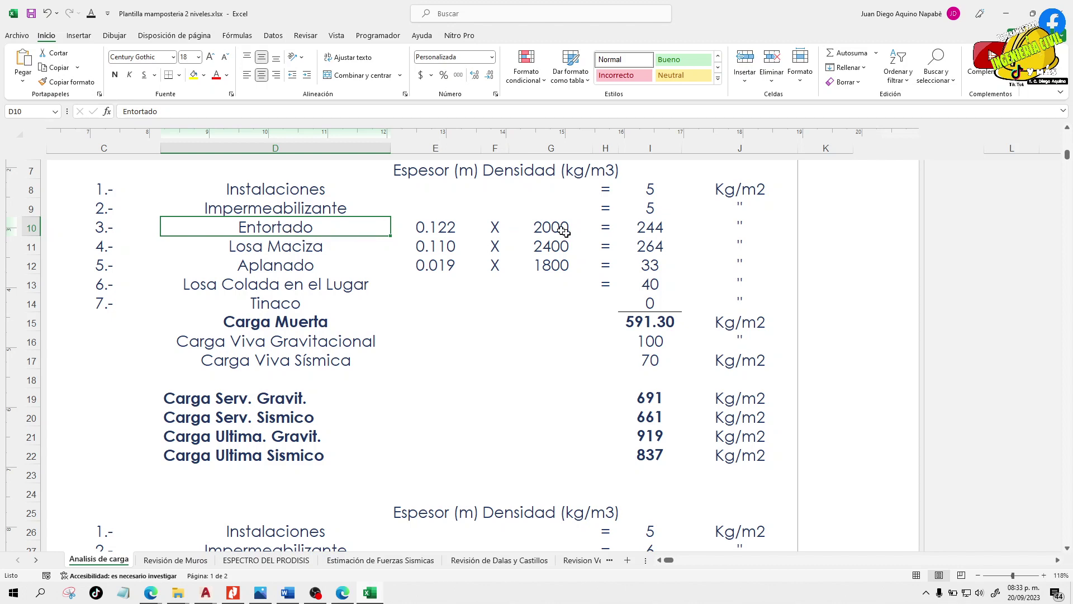
{"action": "left_click", "coordinate": [654, 240]}
{"action": "left_click", "coordinate": [656, 227]}
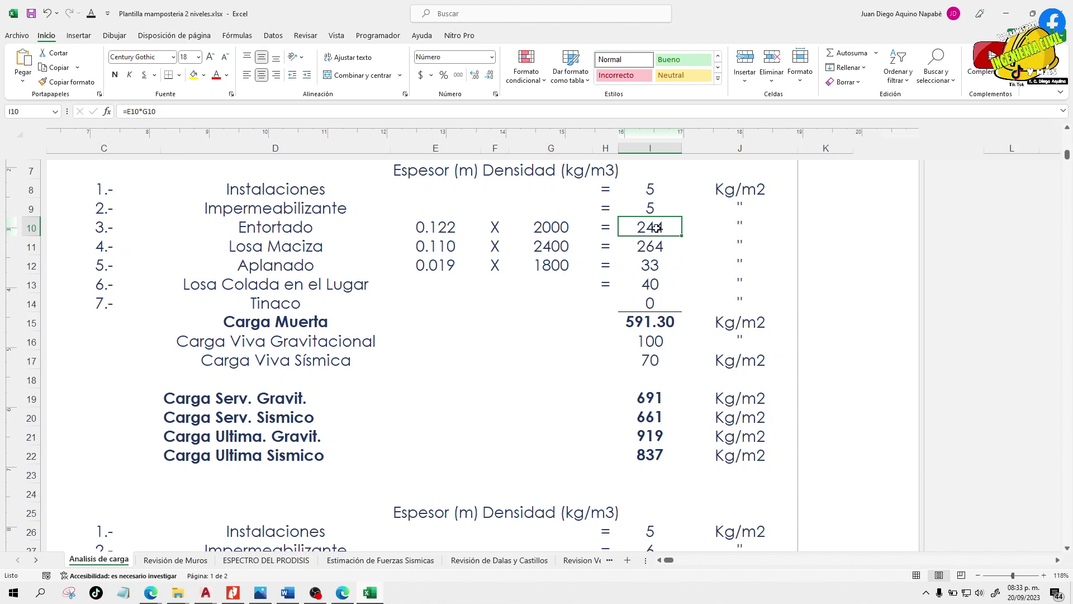
- Review the lightened floor slab load table in rows 61 to 74 together with its section drawing
{"action": "scroll", "coordinate": [653, 268], "scroll_direction": "down", "scroll_amount": 7}
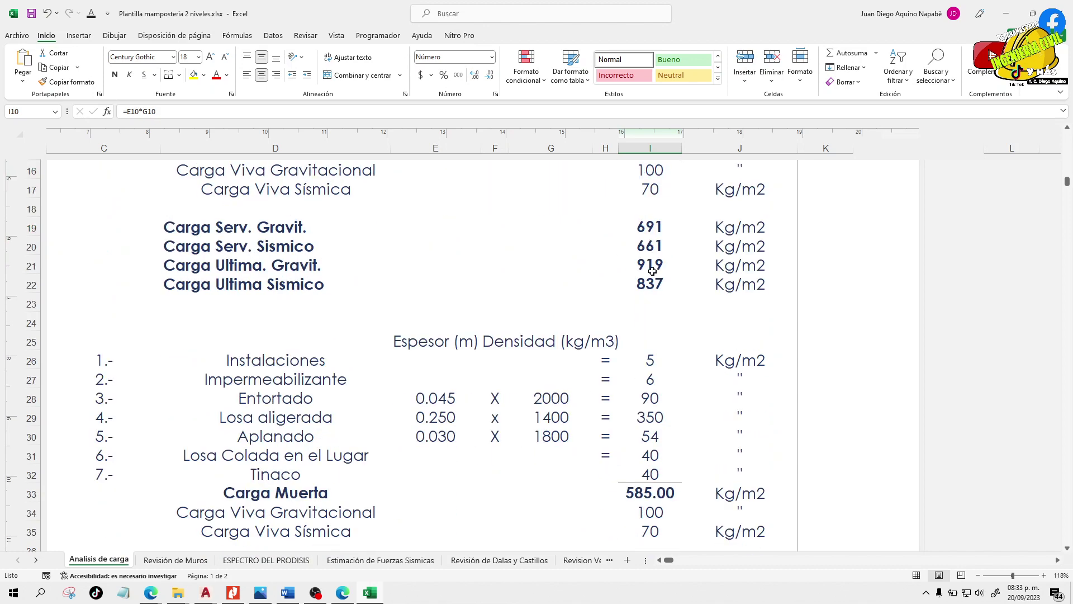
{"action": "scroll", "coordinate": [651, 274], "scroll_direction": "down", "scroll_amount": 4}
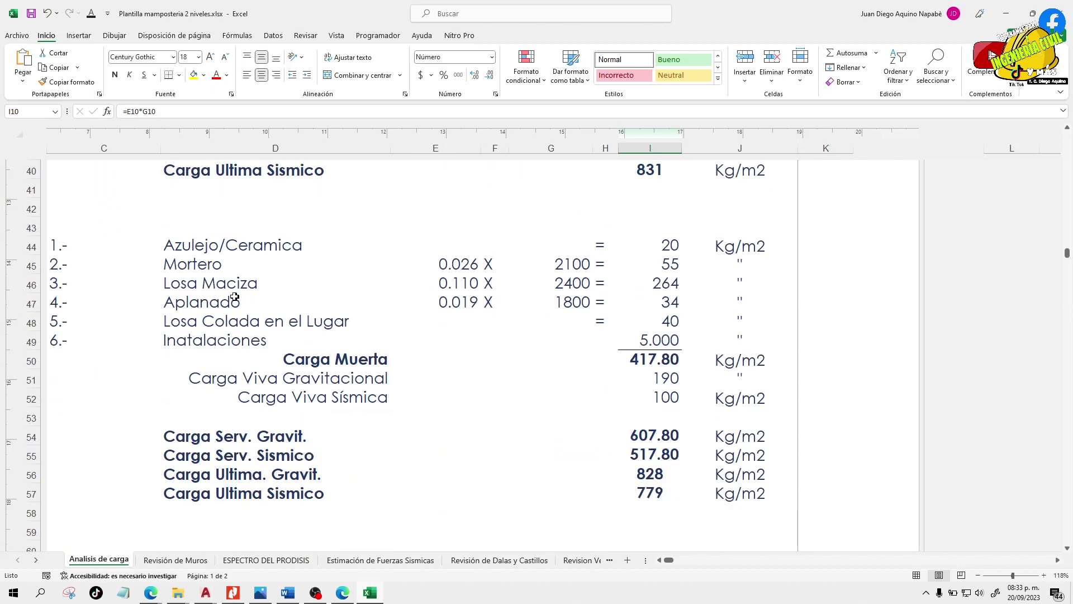
{"action": "scroll", "coordinate": [679, 322], "scroll_direction": "down", "scroll_amount": 7}
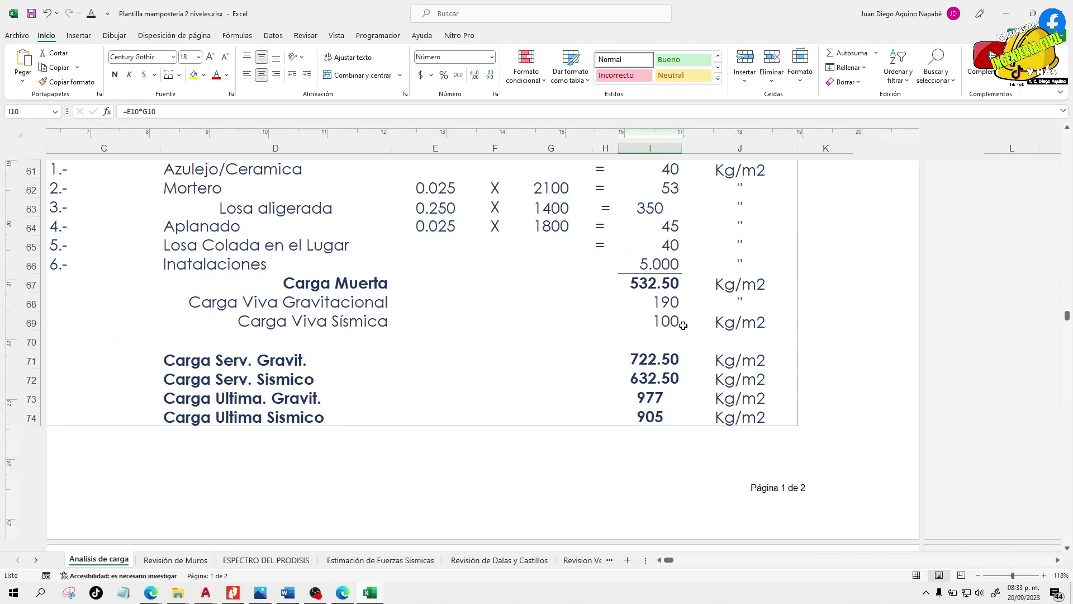
{"action": "left_click", "coordinate": [660, 560]}
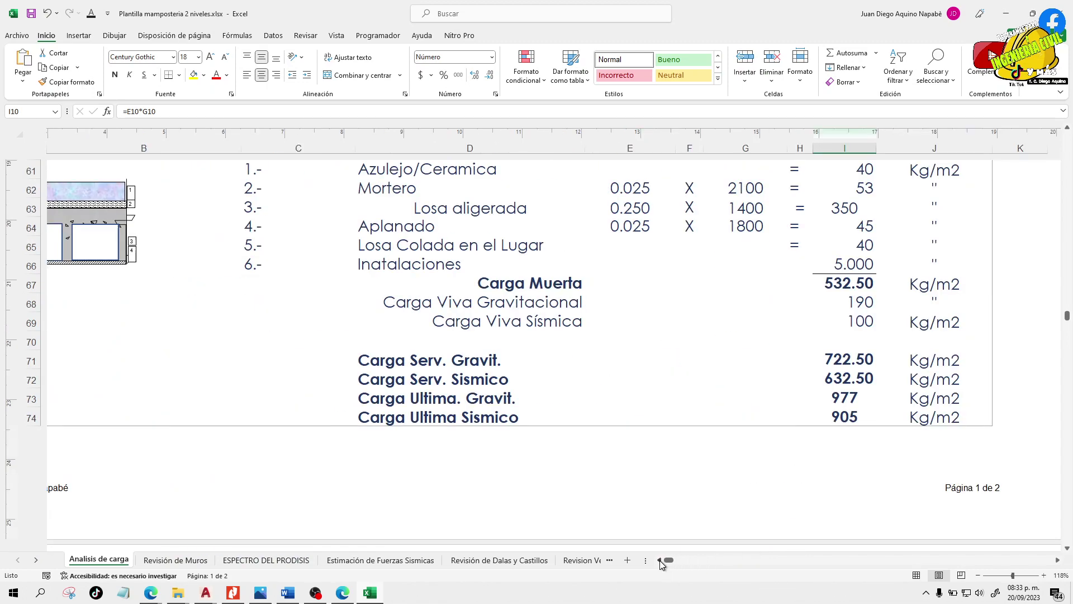
{"action": "left_click", "coordinate": [659, 560]}
{"action": "scroll", "coordinate": [608, 363], "scroll_direction": "up", "scroll_amount": 3}
{"action": "scroll", "coordinate": [609, 364], "scroll_direction": "down", "scroll_amount": 4}
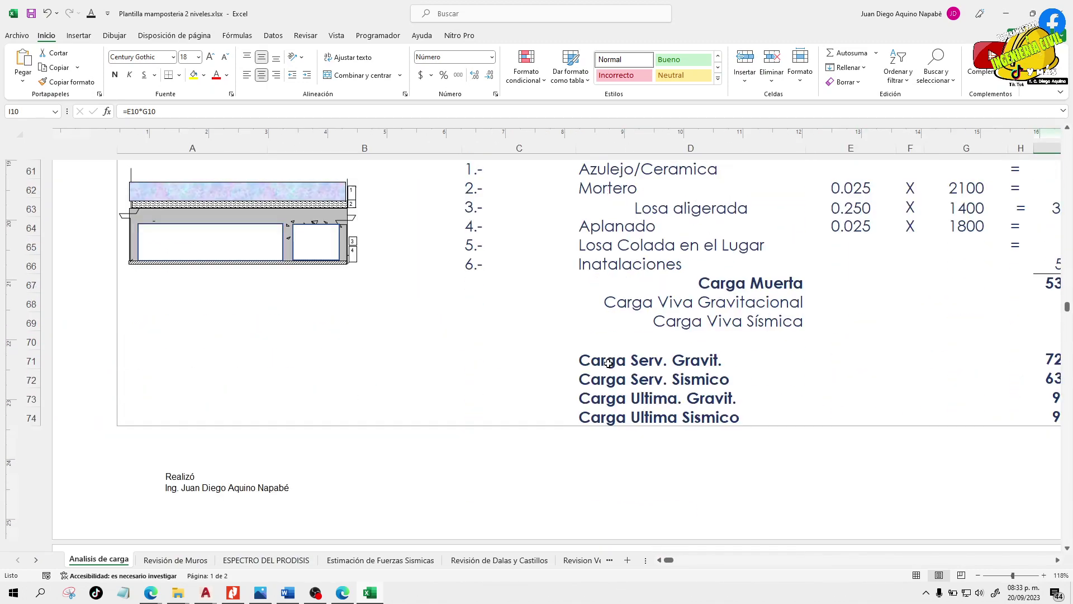
- Examine the Losa charola de baño section drawing and its full load table in rows 77 to 90
{"action": "scroll", "coordinate": [609, 363], "scroll_direction": "down", "scroll_amount": 6}
{"action": "scroll", "coordinate": [636, 365], "scroll_direction": "up", "scroll_amount": 2}
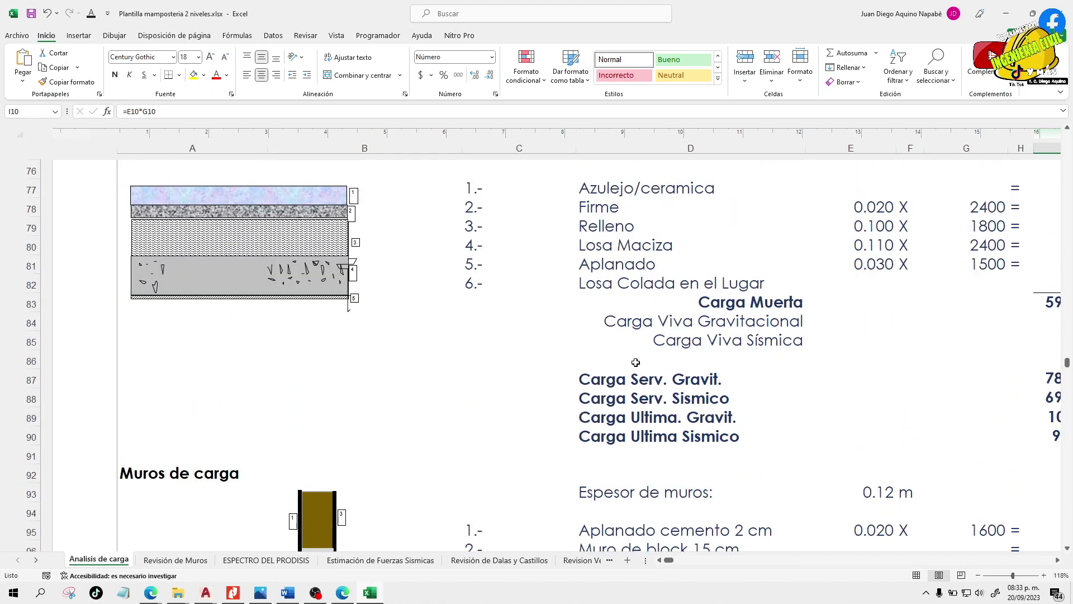
{"action": "scroll", "coordinate": [636, 364], "scroll_direction": "down", "scroll_amount": 3}
{"action": "scroll", "coordinate": [639, 367], "scroll_direction": "up", "scroll_amount": 3}
{"action": "scroll", "coordinate": [661, 381], "scroll_direction": "down", "scroll_amount": 3}
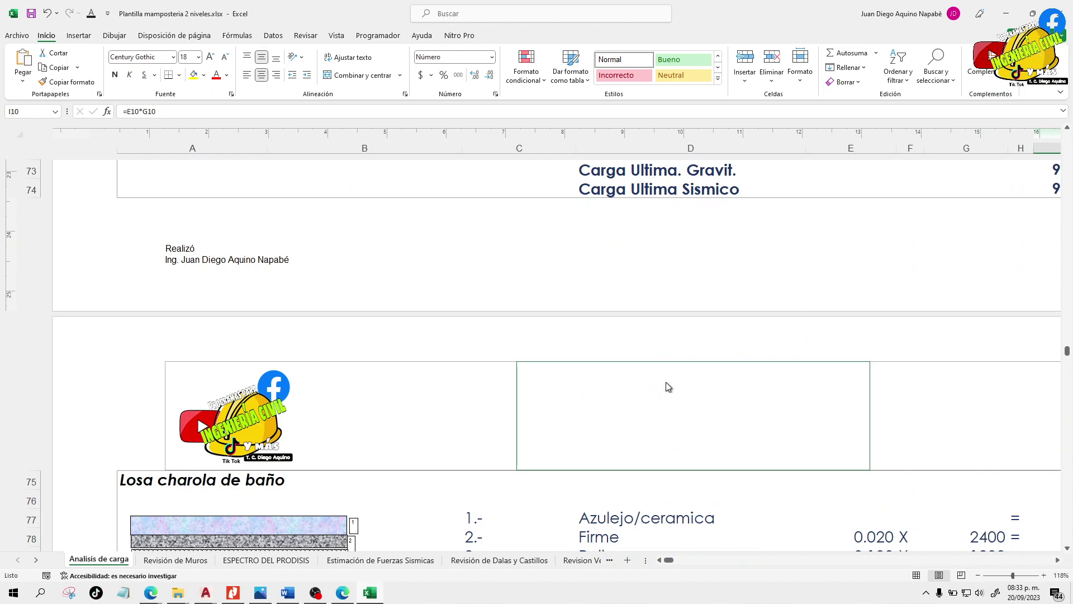
{"action": "scroll", "coordinate": [661, 381], "scroll_direction": "up", "scroll_amount": 3}
{"action": "left_click", "coordinate": [678, 395]}
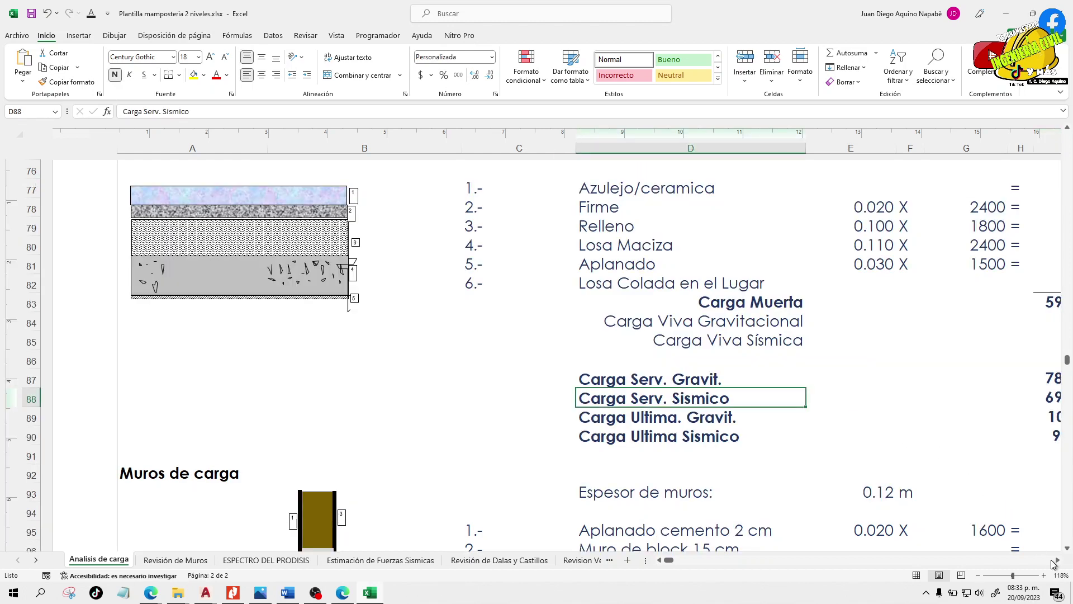
{"action": "left_click", "coordinate": [1057, 561]}
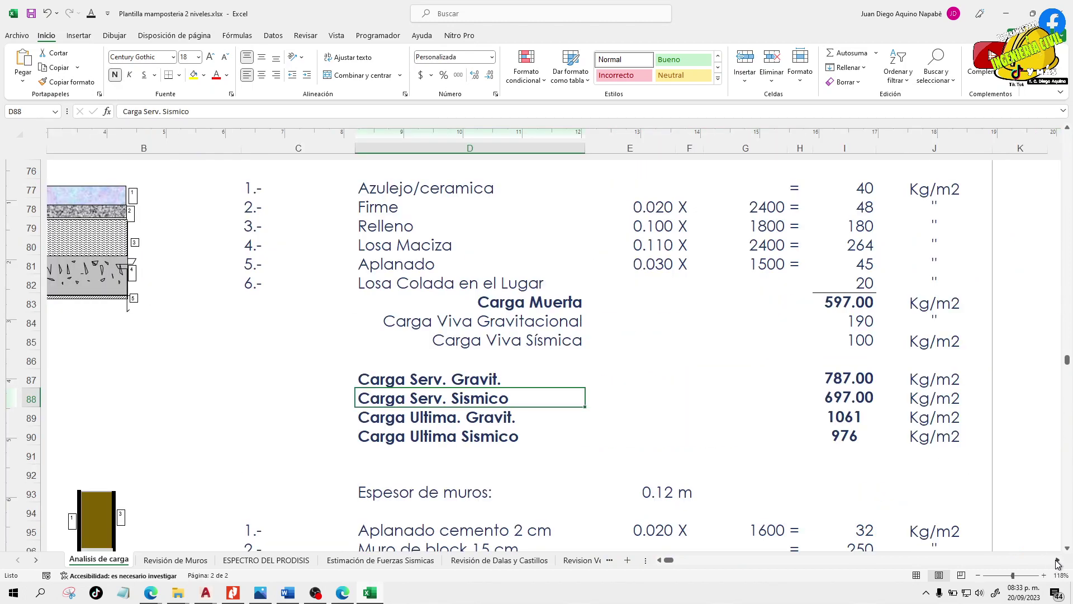
{"action": "left_click", "coordinate": [1057, 561]}
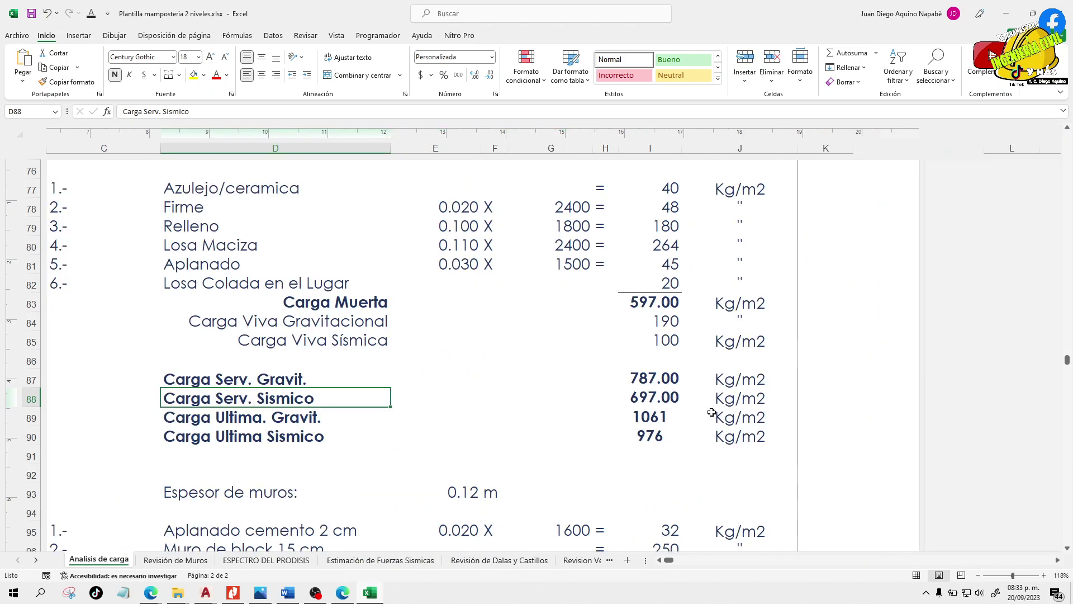
- Check the bathroom slab's Carga Muerta sum in I83 and its load combinations down to Carga Ultima Sismico
{"action": "scroll", "coordinate": [715, 414], "scroll_direction": "up", "scroll_amount": 3}
{"action": "scroll", "coordinate": [715, 416], "scroll_direction": "down", "scroll_amount": 4}
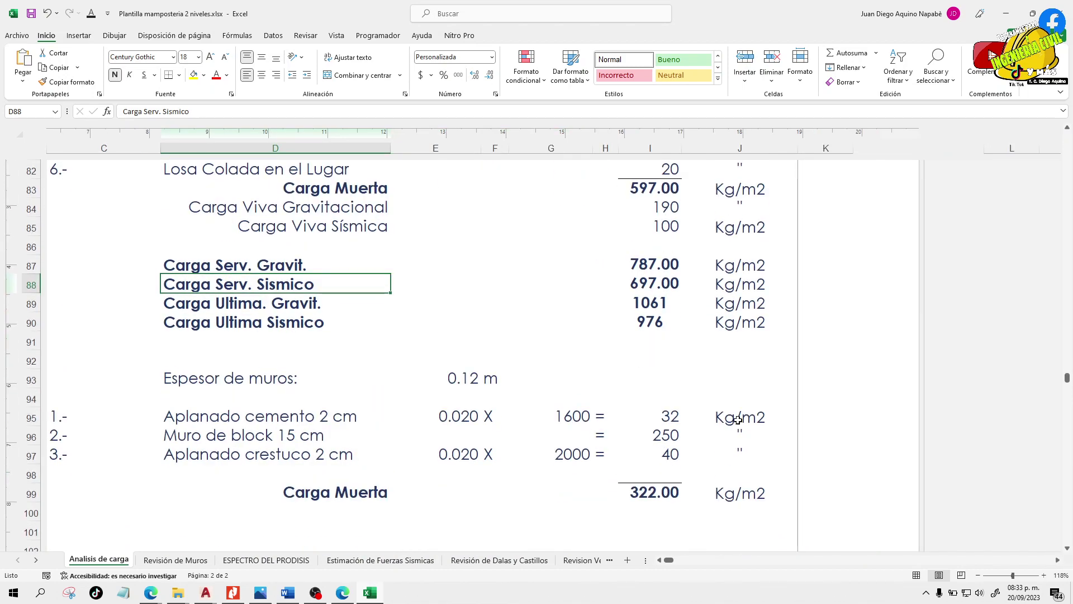
{"action": "scroll", "coordinate": [738, 418], "scroll_direction": "up", "scroll_amount": 1}
{"action": "scroll", "coordinate": [739, 418], "scroll_direction": "up", "scroll_amount": 1}
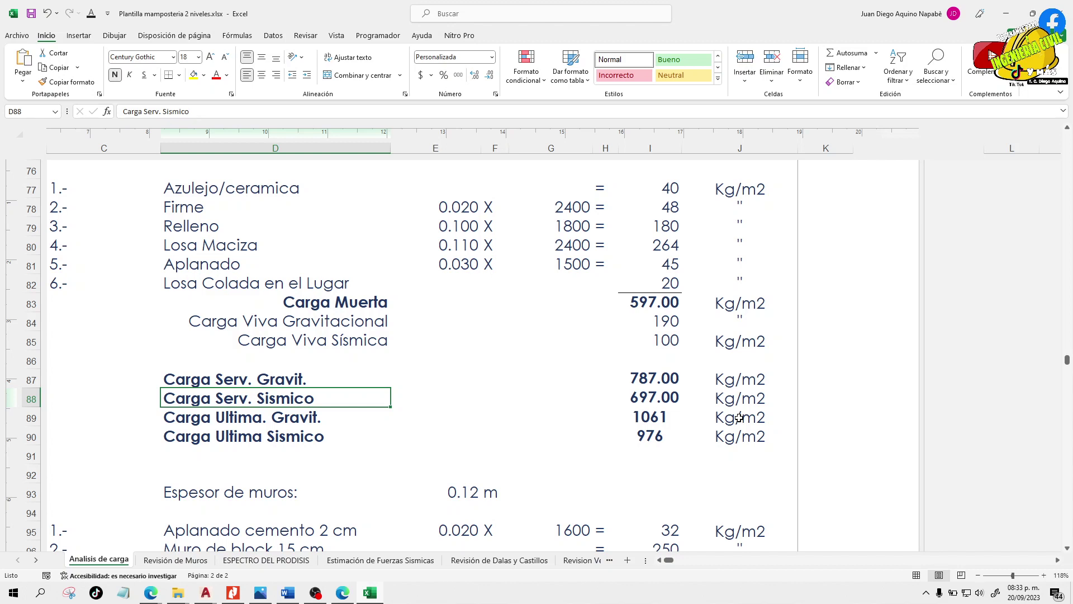
{"action": "left_click", "coordinate": [642, 298]}
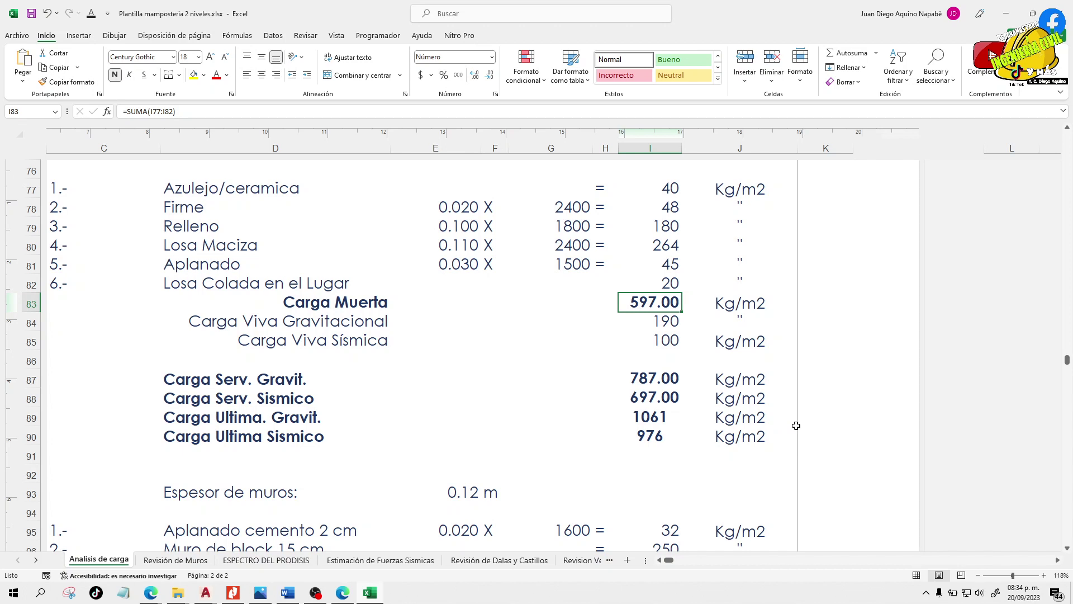
{"action": "left_click", "coordinate": [746, 436]}
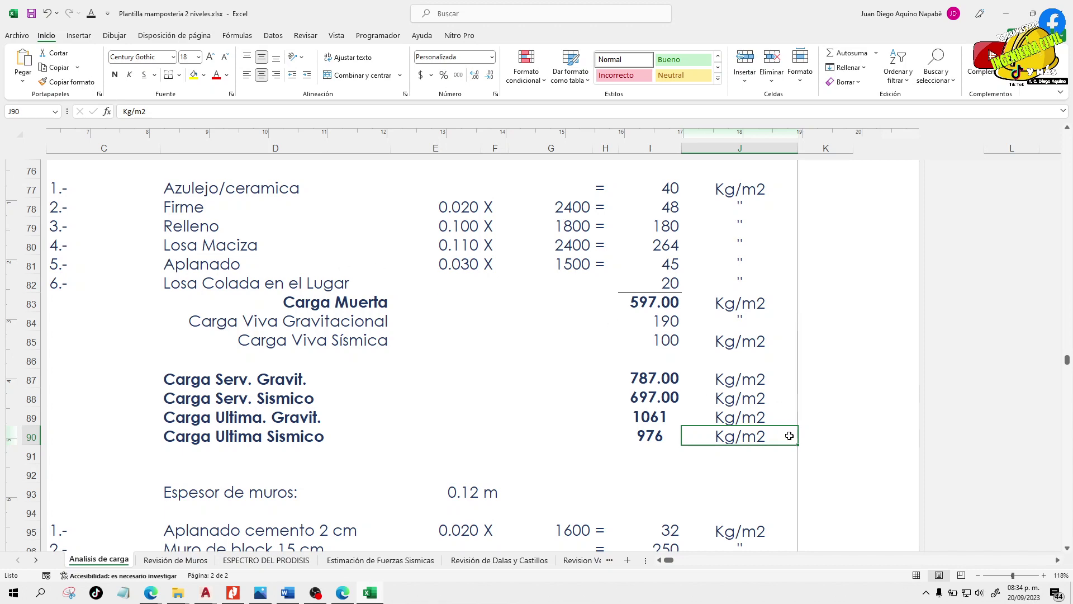
- Inspect the load-bearing wall table, checking its Carga Muerta row and the weight, density and thickness of Aplanado cemento 2 cm
{"action": "scroll", "coordinate": [790, 435], "scroll_direction": "down", "scroll_amount": 1}
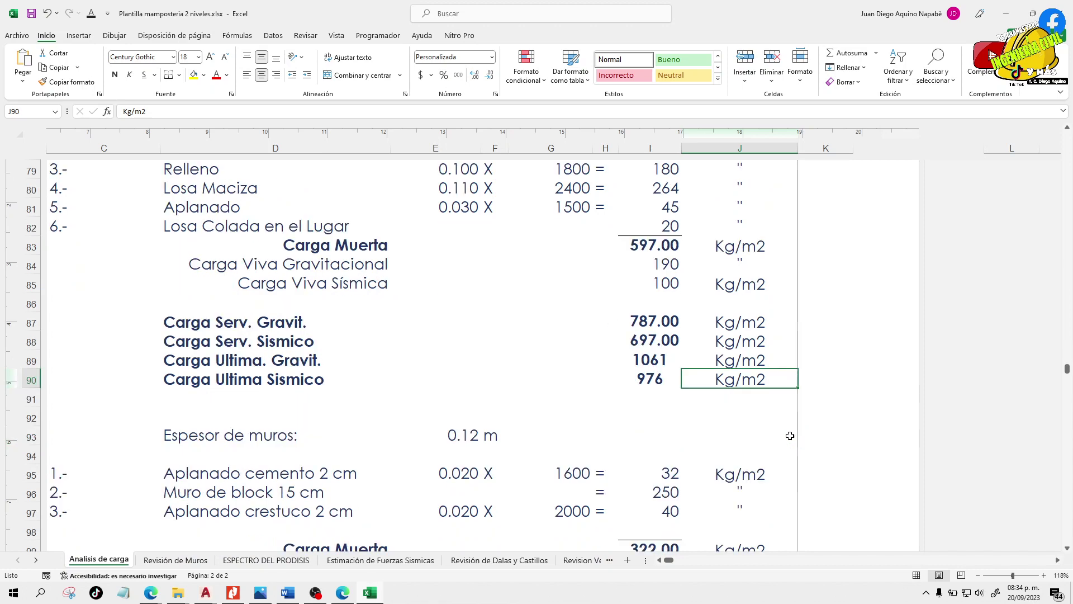
{"action": "scroll", "coordinate": [790, 435], "scroll_direction": "down", "scroll_amount": 1}
{"action": "scroll", "coordinate": [790, 435], "scroll_direction": "down", "scroll_amount": 1}
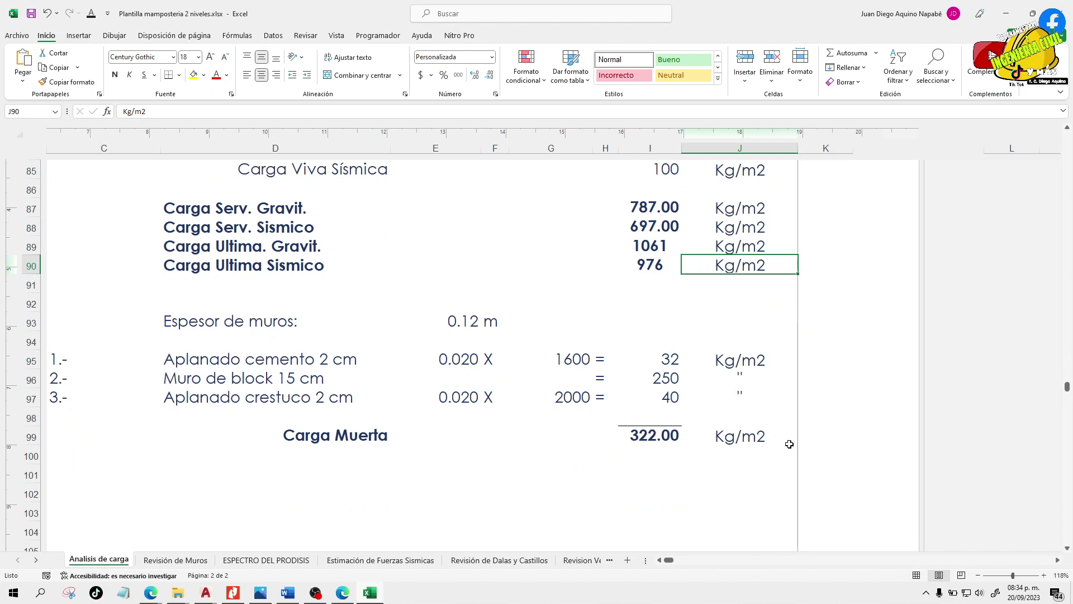
{"action": "left_click", "coordinate": [768, 442]}
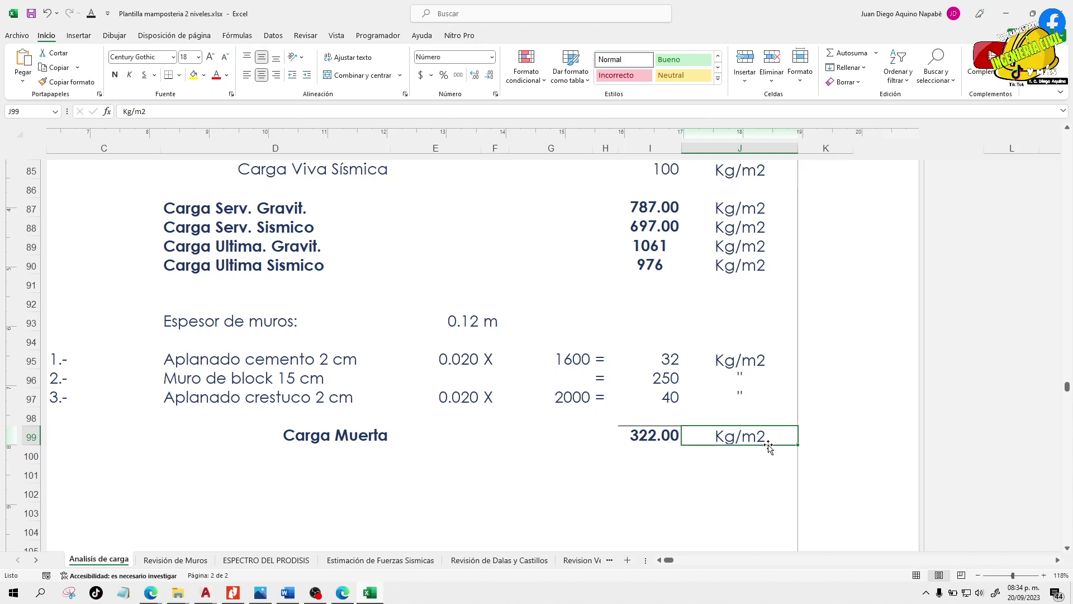
{"action": "scroll", "coordinate": [769, 447], "scroll_direction": "up", "scroll_amount": 1}
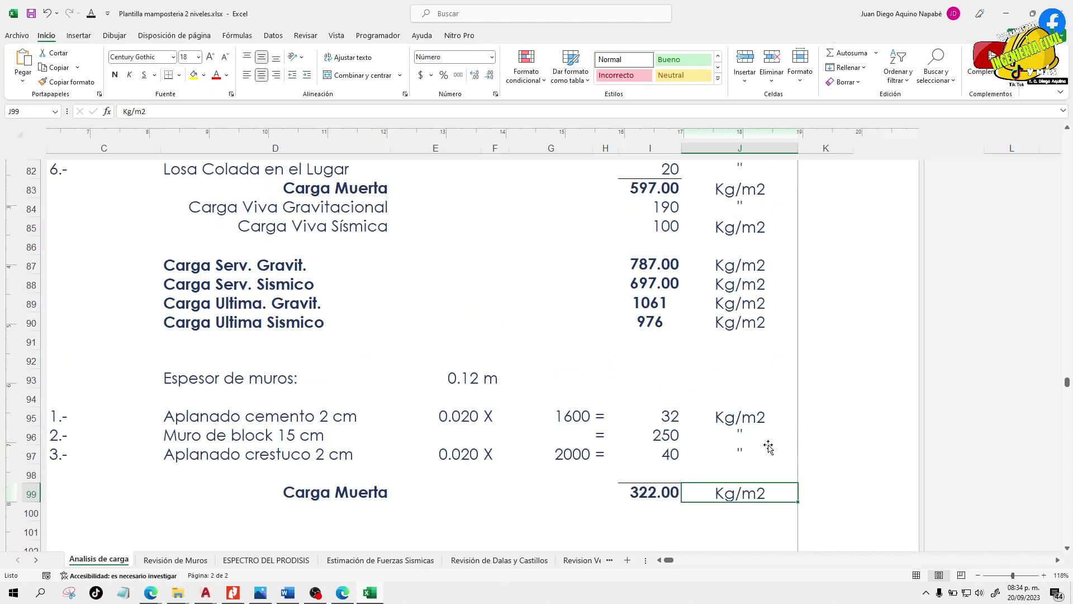
{"action": "left_click", "coordinate": [690, 411]}
{"action": "left_click", "coordinate": [668, 422]}
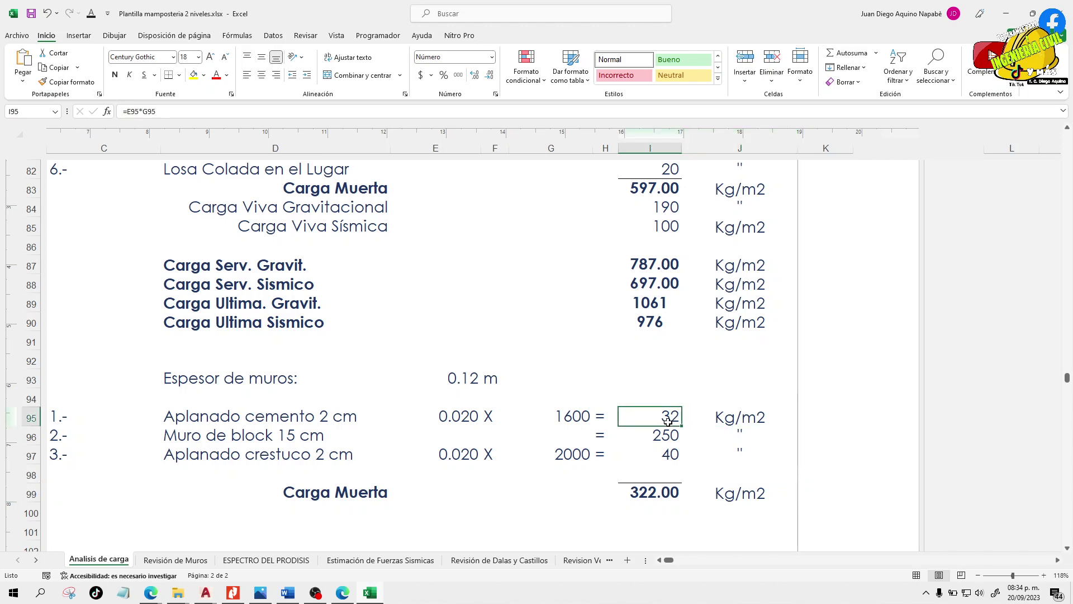
{"action": "left_click", "coordinate": [585, 418]}
{"action": "left_click", "coordinate": [456, 420]}
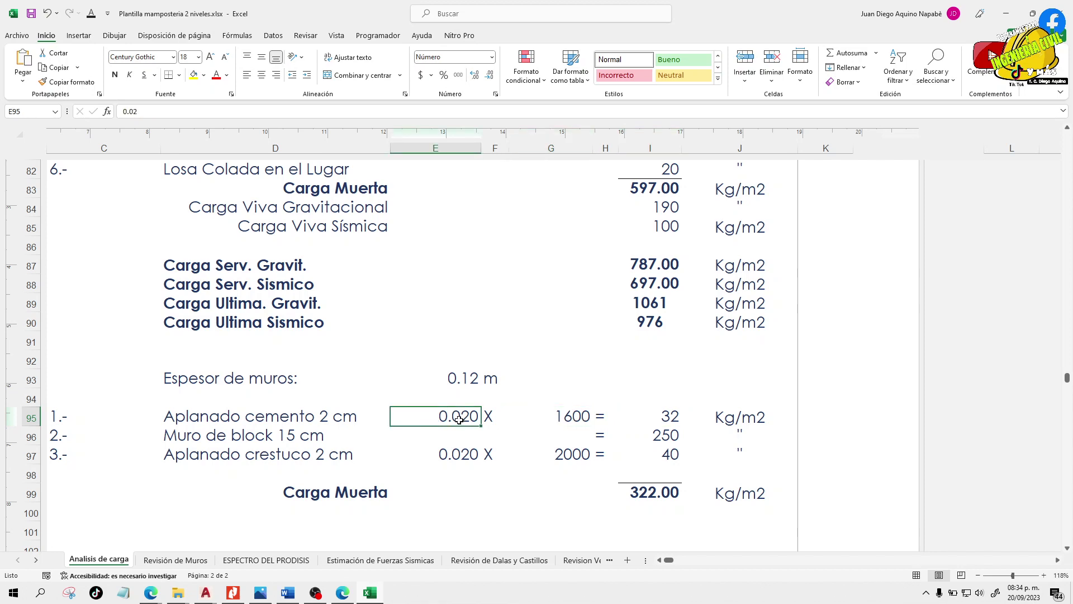
- Revisit the bathroom and floor slab load combinations, ending back at the load-bearing wall's Carga Muerta
{"action": "scroll", "coordinate": [458, 421], "scroll_direction": "up", "scroll_amount": 2}
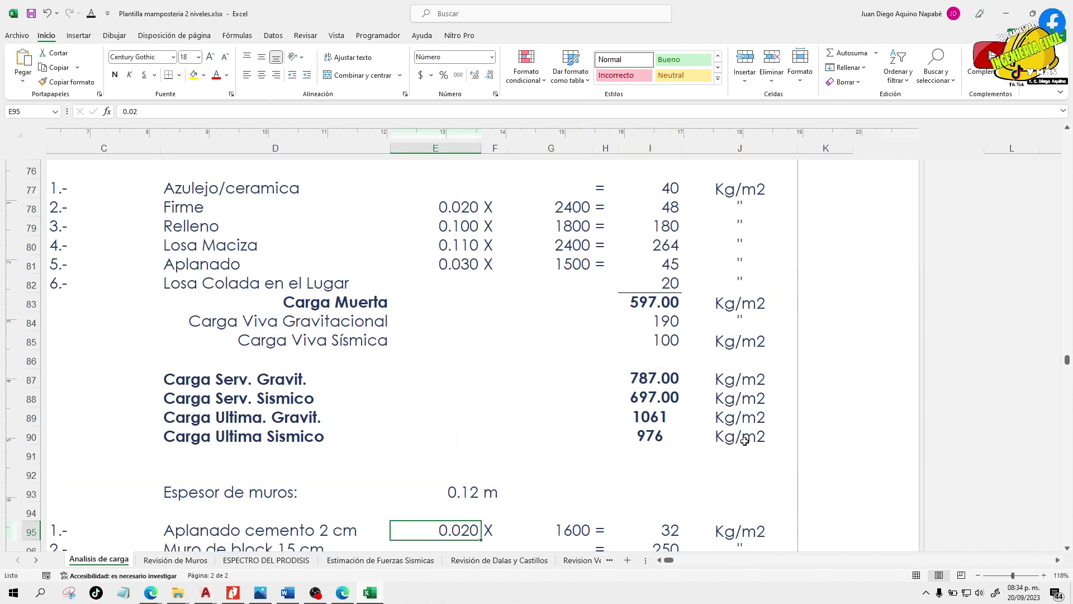
{"action": "left_click", "coordinate": [736, 456]}
{"action": "left_click", "coordinate": [745, 439]}
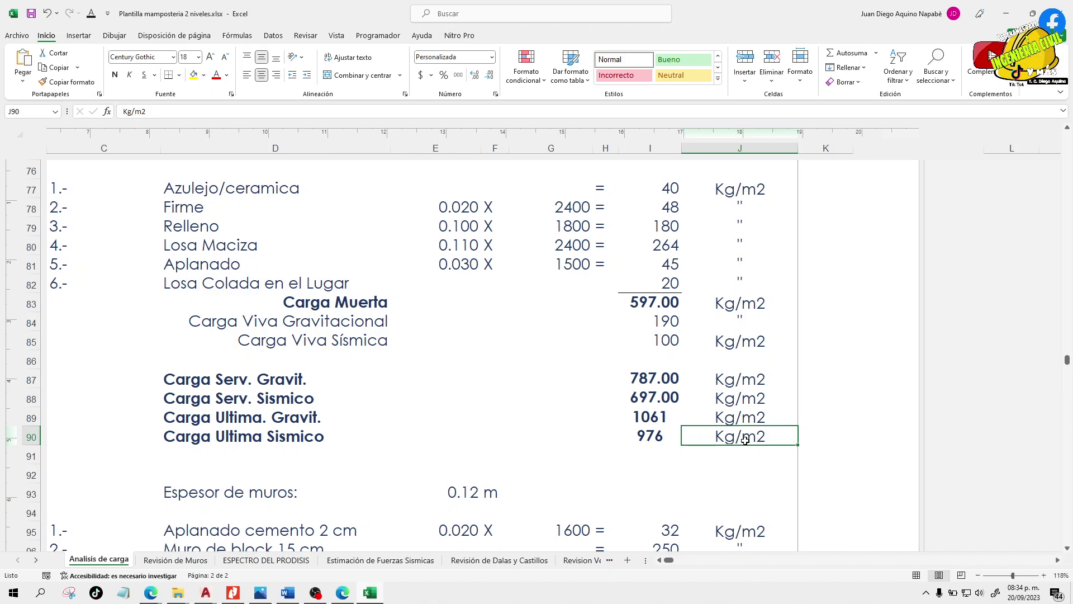
{"action": "scroll", "coordinate": [743, 439], "scroll_direction": "up", "scroll_amount": 9}
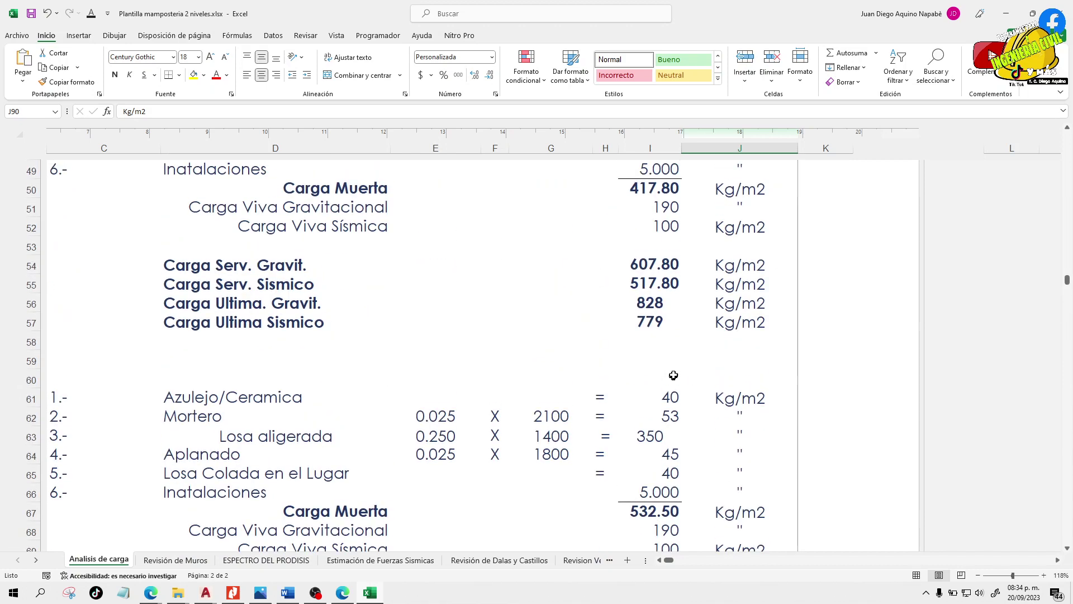
{"action": "scroll", "coordinate": [657, 371], "scroll_direction": "down", "scroll_amount": 6}
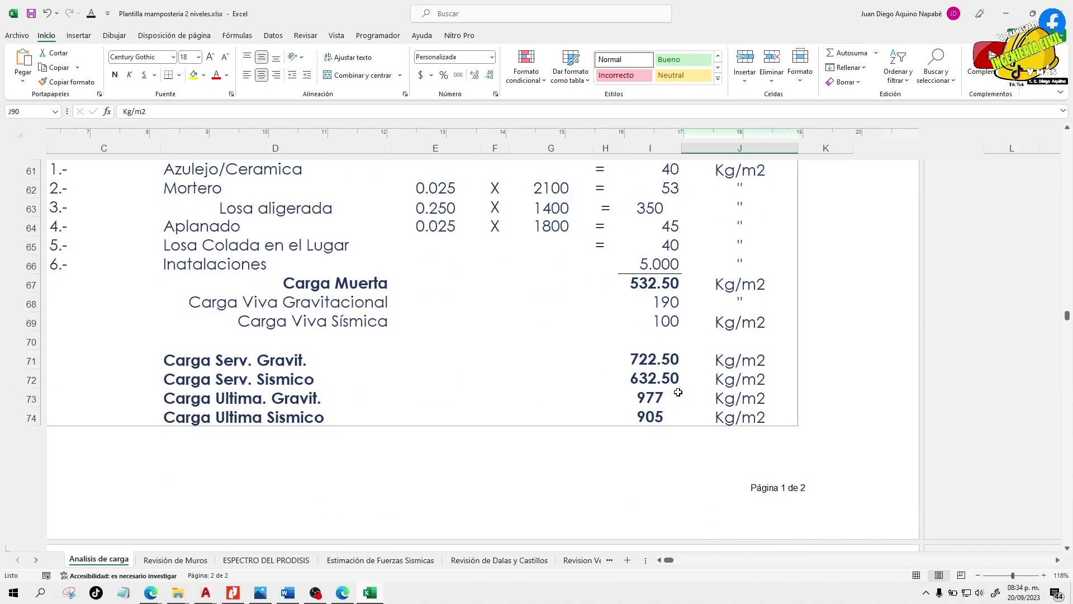
{"action": "scroll", "coordinate": [681, 398], "scroll_direction": "down", "scroll_amount": 7}
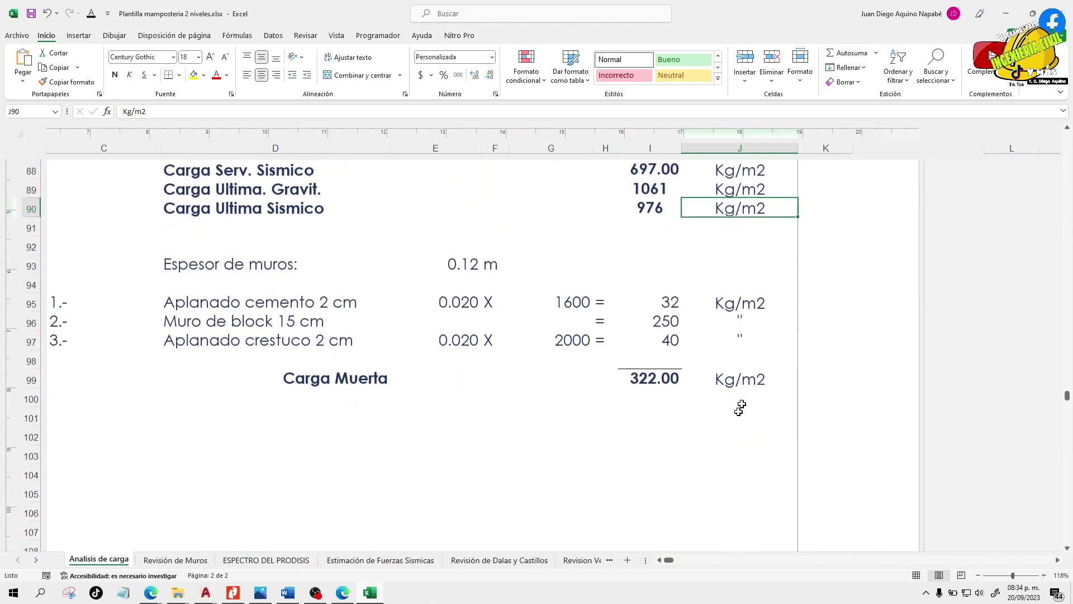
- Examine the Muros de carga section drawing and its three layers in D95 to D97, following the Muro de block 15 cm row to J96
{"action": "left_click", "coordinate": [658, 559]}
{"action": "left_click", "coordinate": [659, 559]}
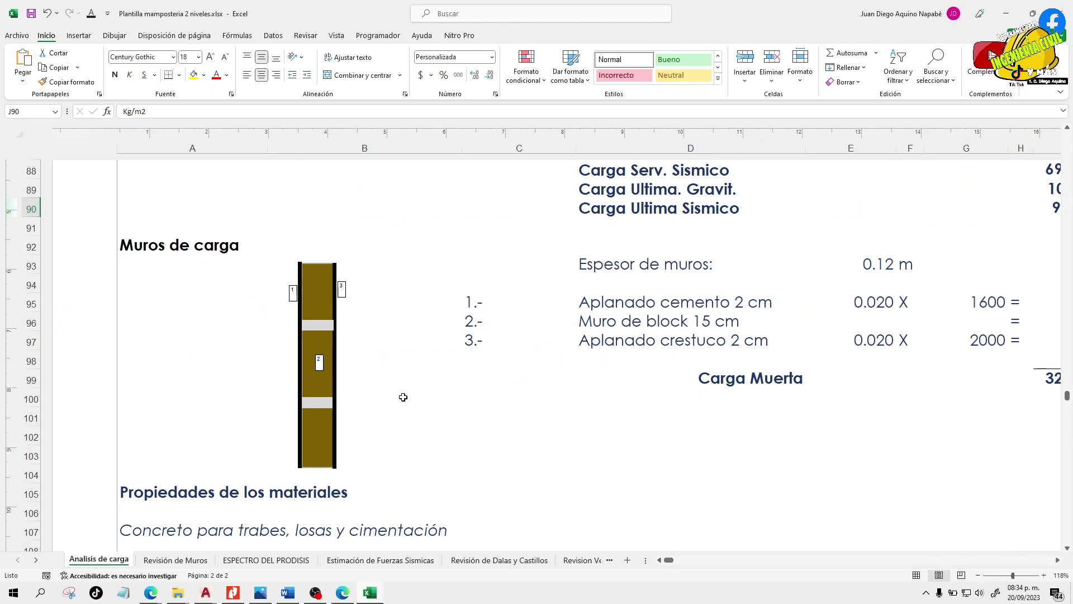
{"action": "left_click", "coordinate": [626, 296]}
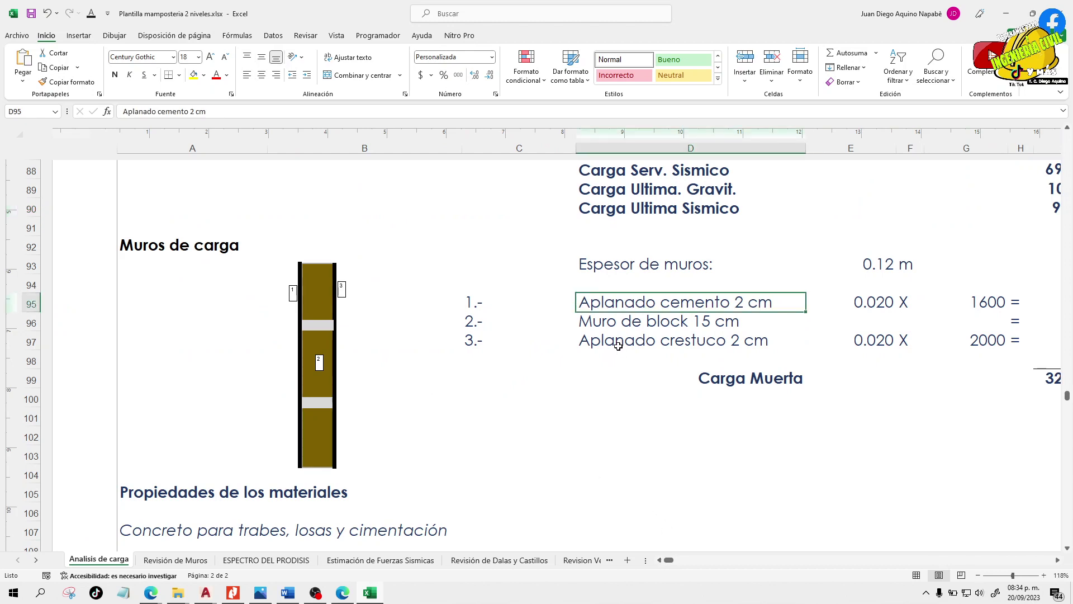
{"action": "left_click", "coordinate": [612, 324]}
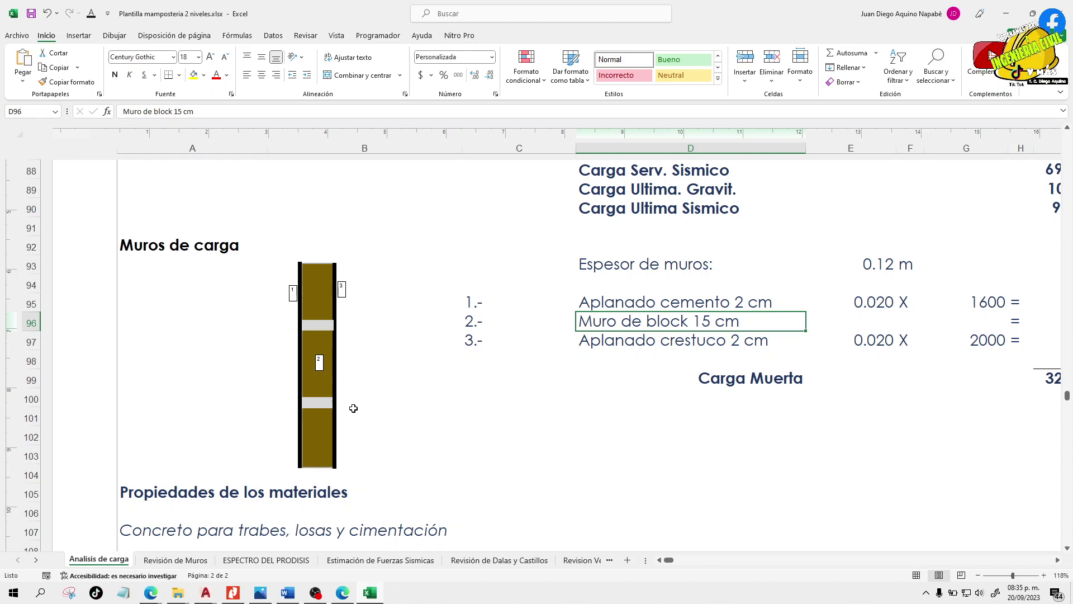
{"action": "left_click", "coordinate": [640, 343]}
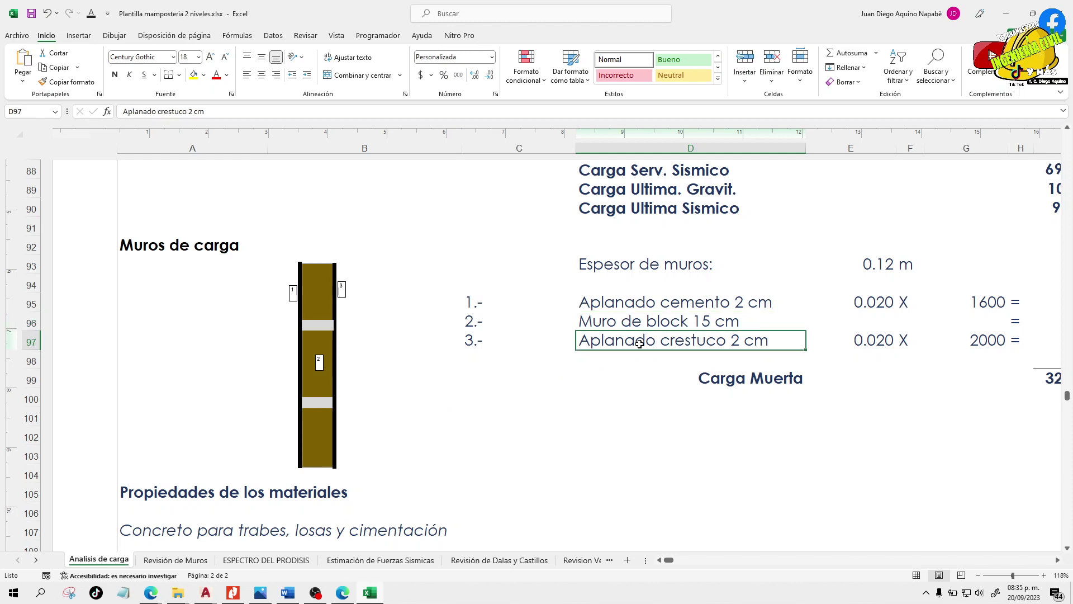
{"action": "left_click", "coordinate": [677, 323]}
{"action": "key", "text": "Right"}
{"action": "key", "text": "Right"}
{"action": "key", "text": "Right"}
{"action": "key", "text": "Right"}
{"action": "key", "text": "Right"}
{"action": "key", "text": "Right"}
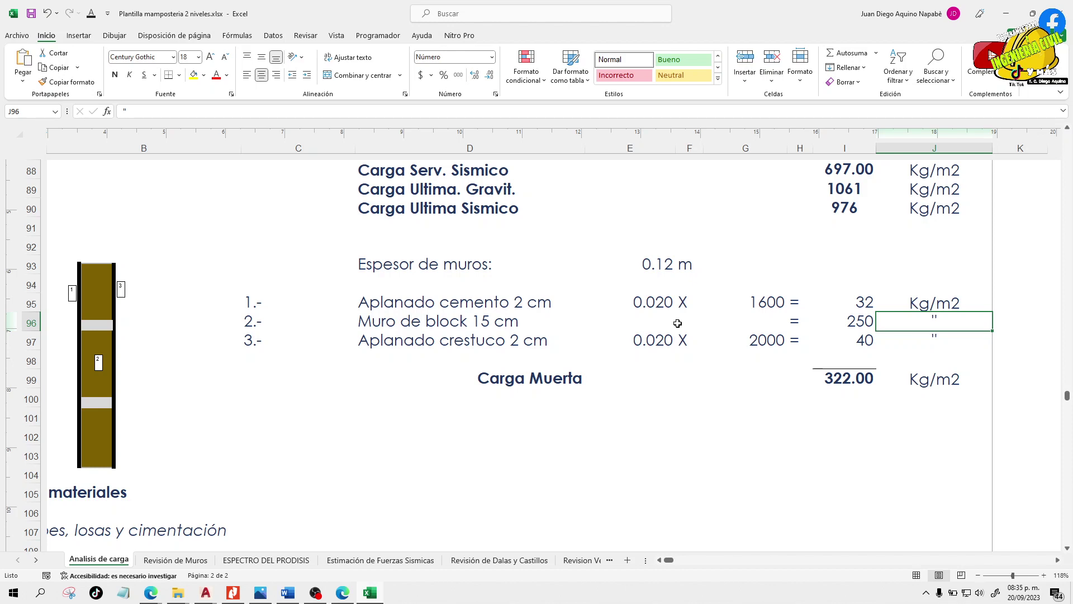
- Check the wall layers' thickness, density and weight values in rows 95 to 97 and the Carga Muerta sum in I99
{"action": "left_click", "coordinate": [556, 307]}
{"action": "left_click", "coordinate": [540, 334]}
{"action": "left_click", "coordinate": [548, 322]}
{"action": "left_click", "coordinate": [674, 314]}
{"action": "left_click", "coordinate": [662, 302]}
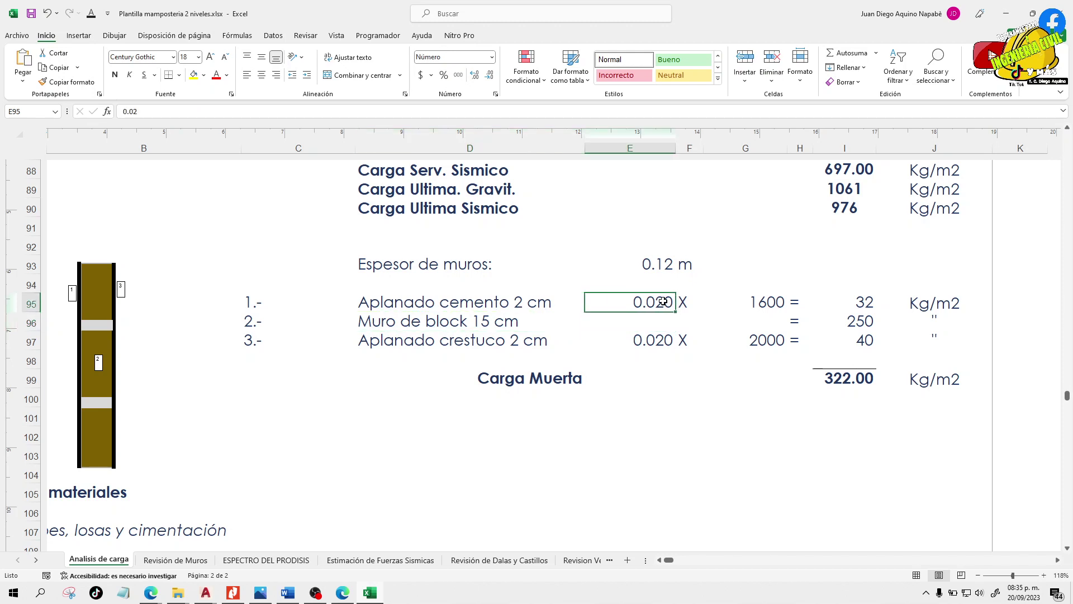
{"action": "left_click", "coordinate": [778, 302]}
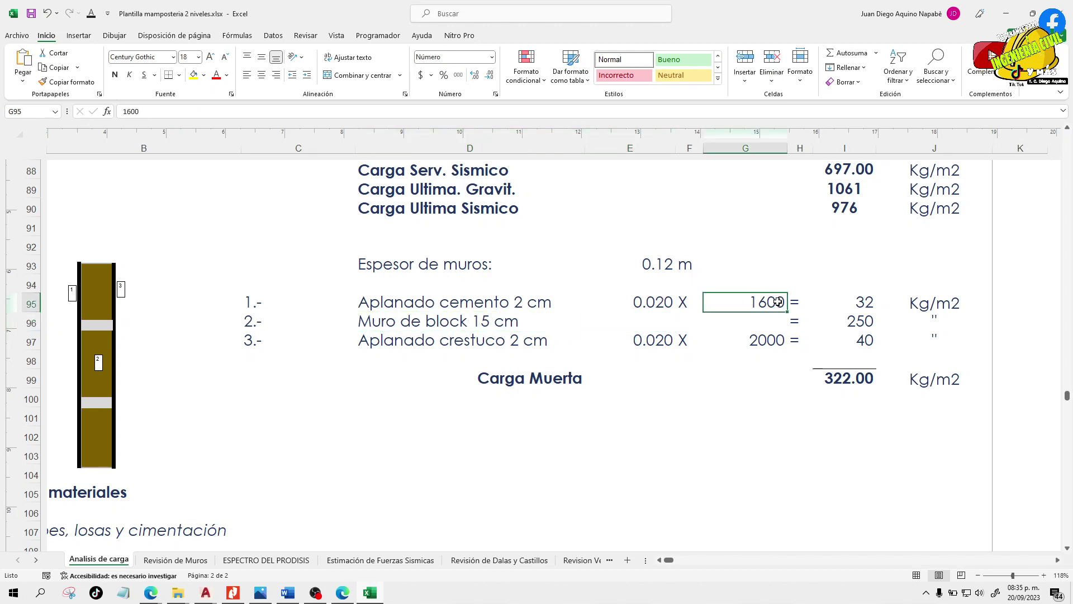
{"action": "left_click", "coordinate": [853, 324]}
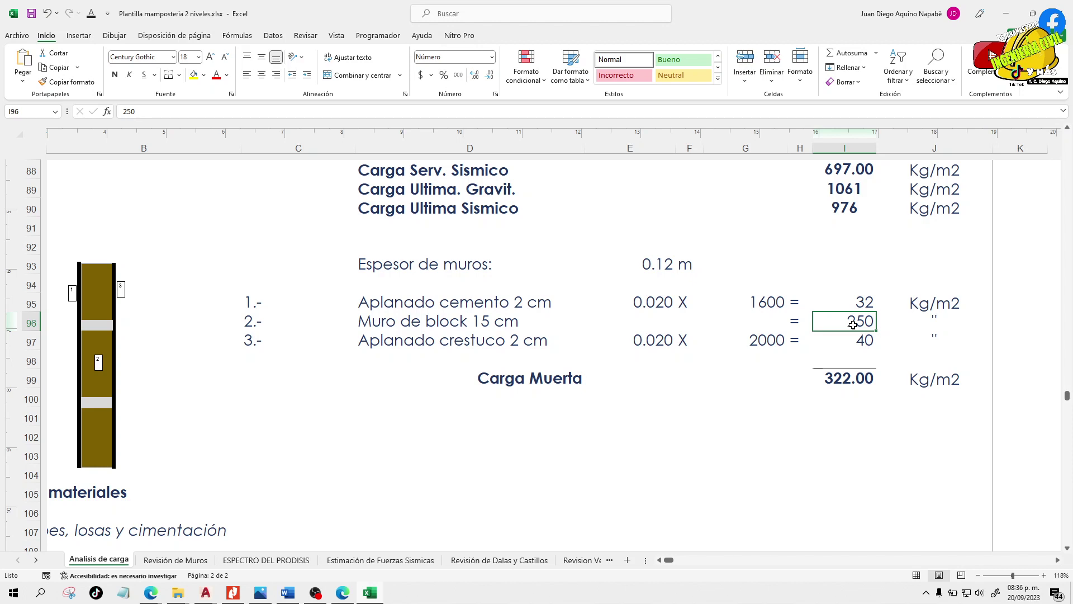
{"action": "left_click", "coordinate": [861, 339]}
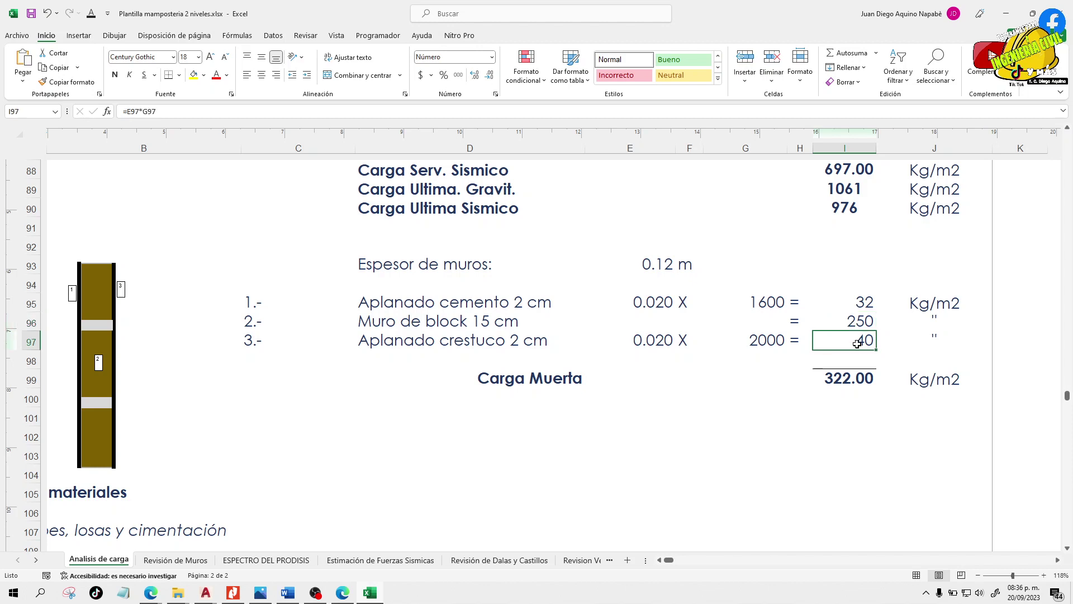
{"action": "left_click", "coordinate": [866, 383]}
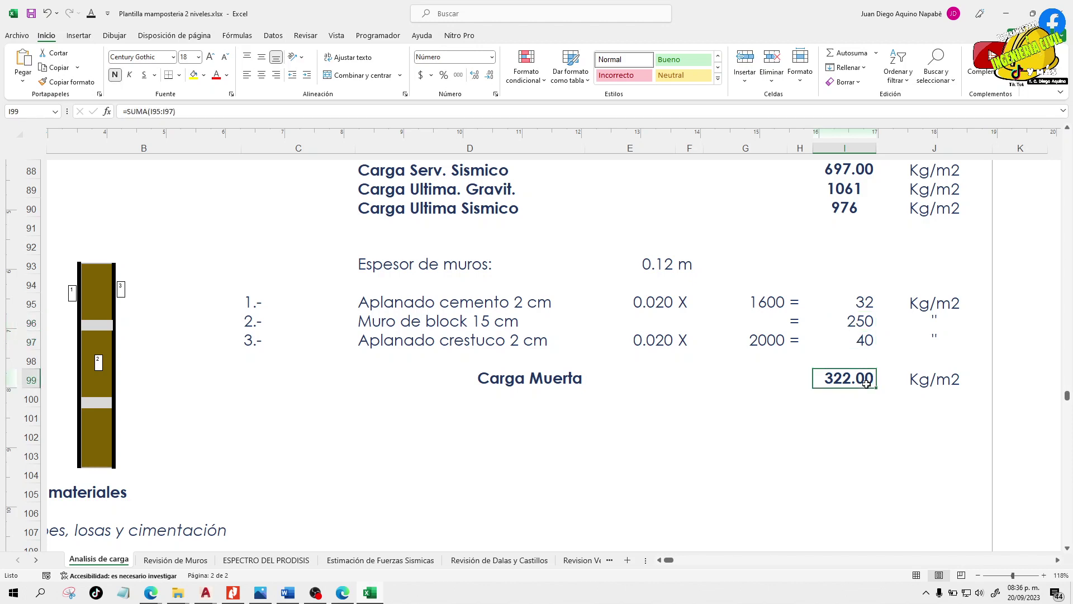
{"action": "left_click", "coordinate": [873, 412]}
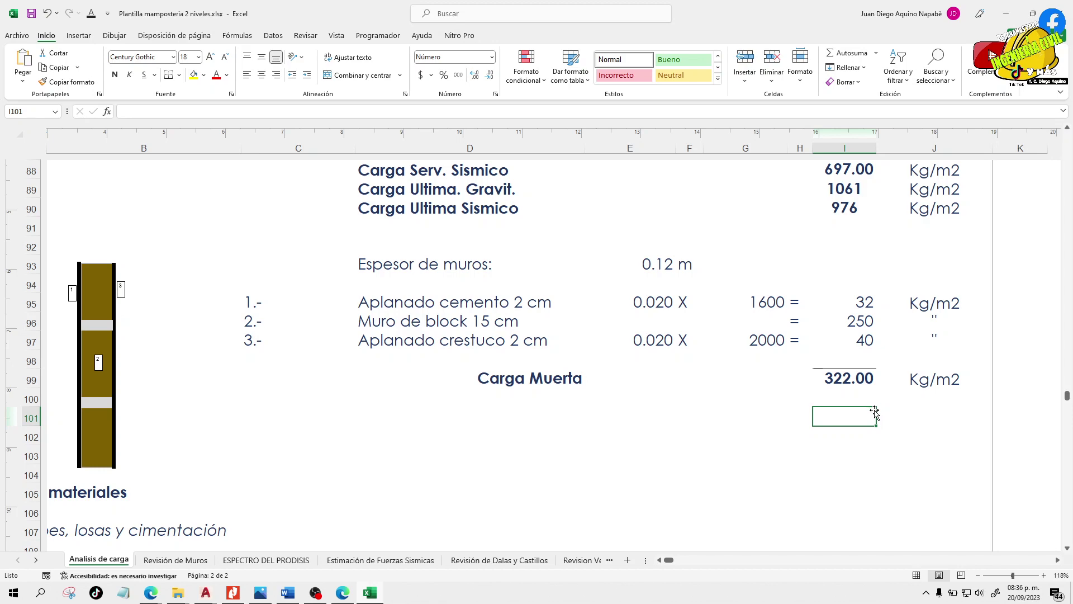
- Review the load tables of the roof, solid floor, lightened floor and bathroom slabs
{"action": "left_click", "coordinate": [660, 559]}
{"action": "scroll", "coordinate": [694, 506], "scroll_direction": "up", "scroll_amount": 11}
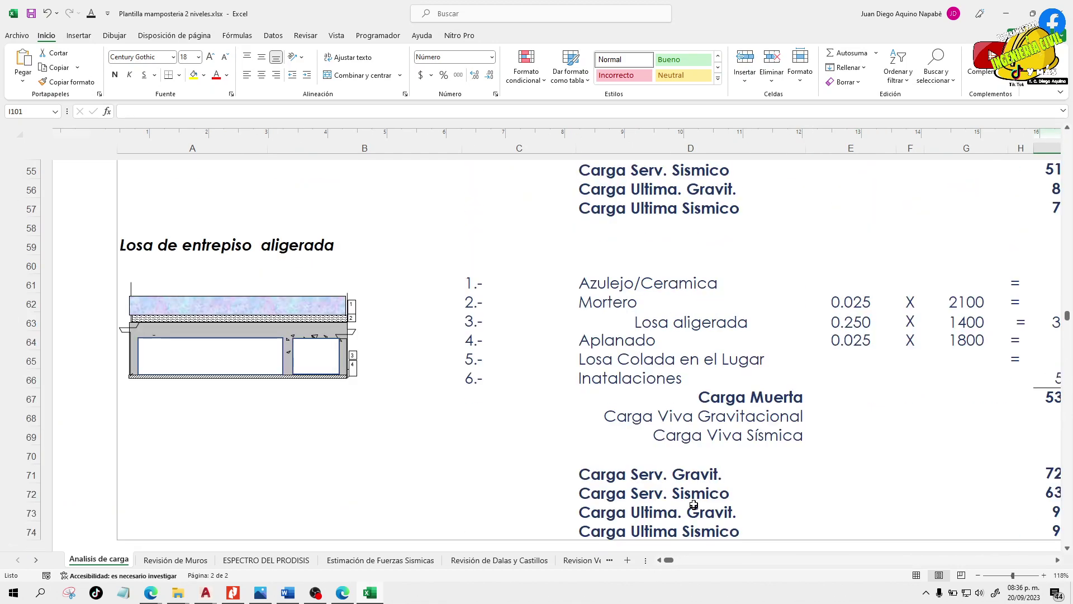
{"action": "scroll", "coordinate": [696, 481], "scroll_direction": "up", "scroll_amount": 4}
{"action": "scroll", "coordinate": [699, 486], "scroll_direction": "down", "scroll_amount": 4}
{"action": "scroll", "coordinate": [776, 520], "scroll_direction": "down", "scroll_amount": 2}
{"action": "left_click", "coordinate": [1058, 560]}
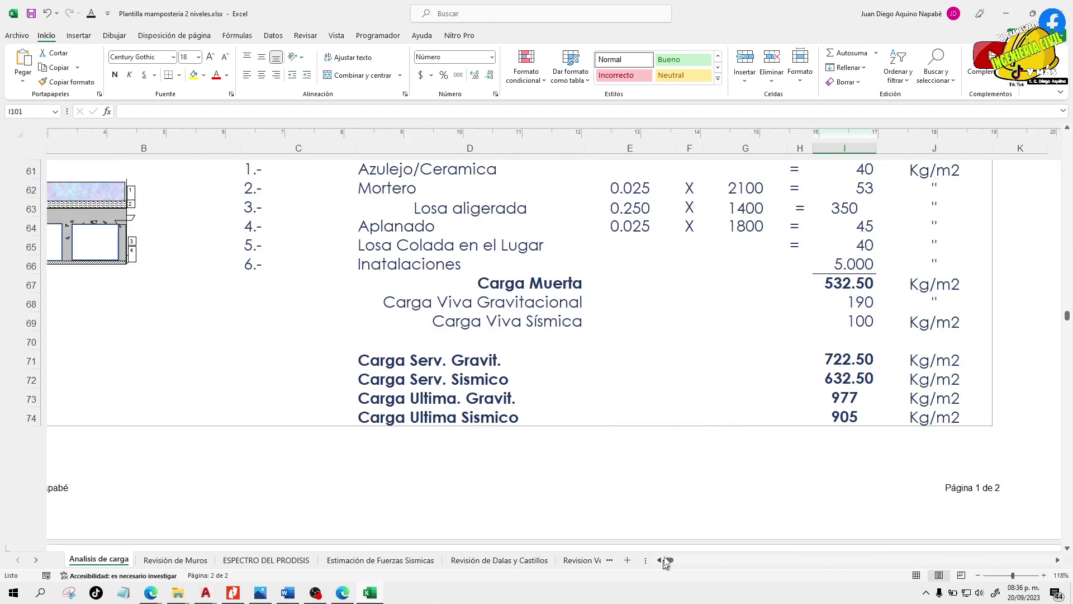
{"action": "scroll", "coordinate": [807, 481], "scroll_direction": "up", "scroll_amount": 6}
{"action": "scroll", "coordinate": [810, 486], "scroll_direction": "up", "scroll_amount": 8}
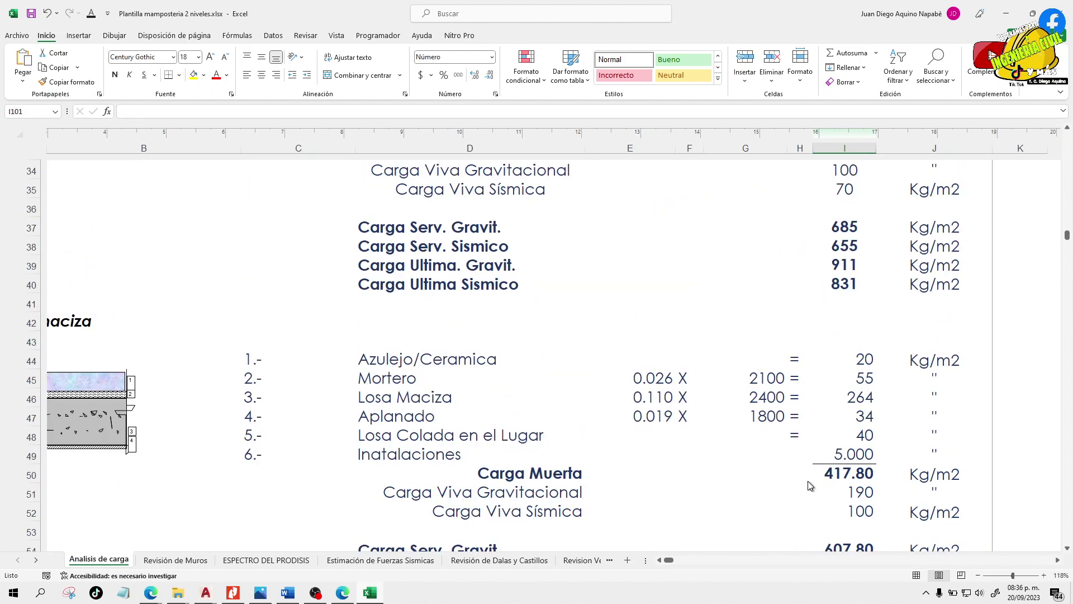
{"action": "scroll", "coordinate": [748, 360], "scroll_direction": "up", "scroll_amount": 4}
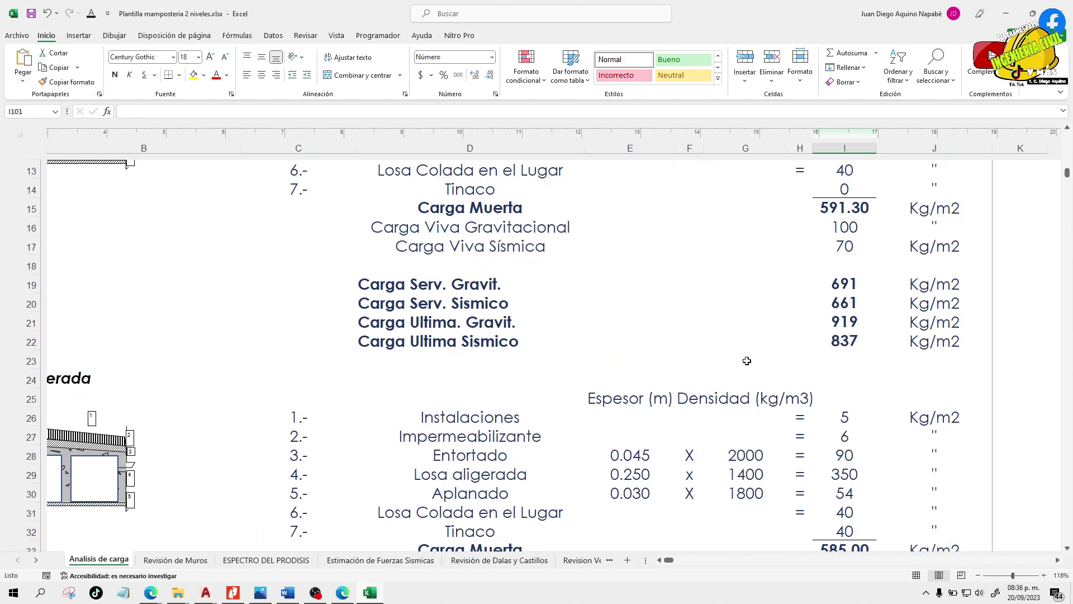
{"action": "scroll", "coordinate": [746, 358], "scroll_direction": "down", "scroll_amount": 5}
{"action": "scroll", "coordinate": [746, 358], "scroll_direction": "down", "scroll_amount": 13}
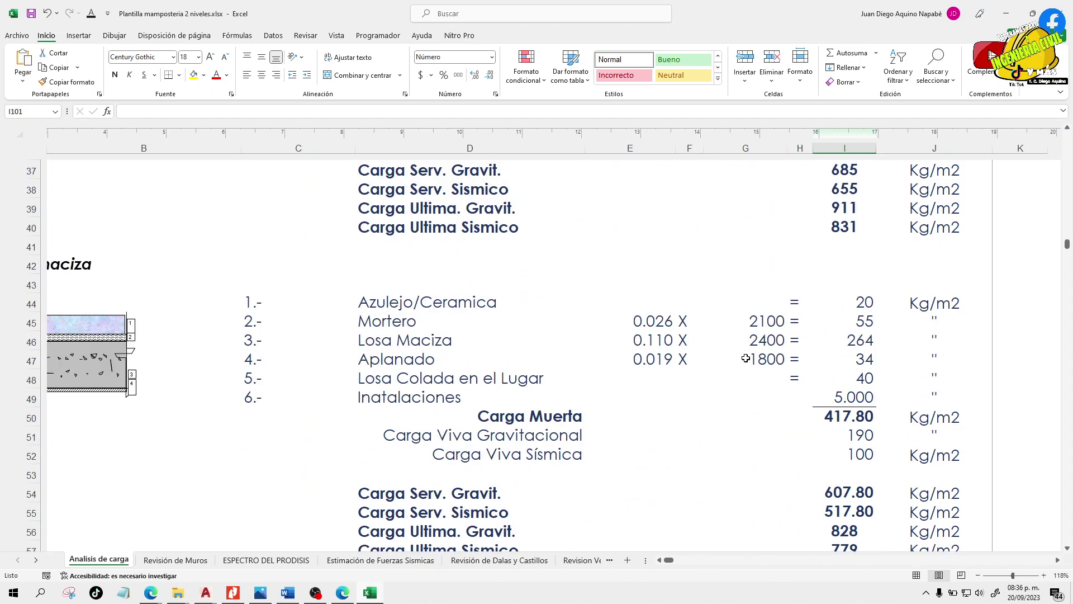
{"action": "scroll", "coordinate": [746, 358], "scroll_direction": "down", "scroll_amount": 7}
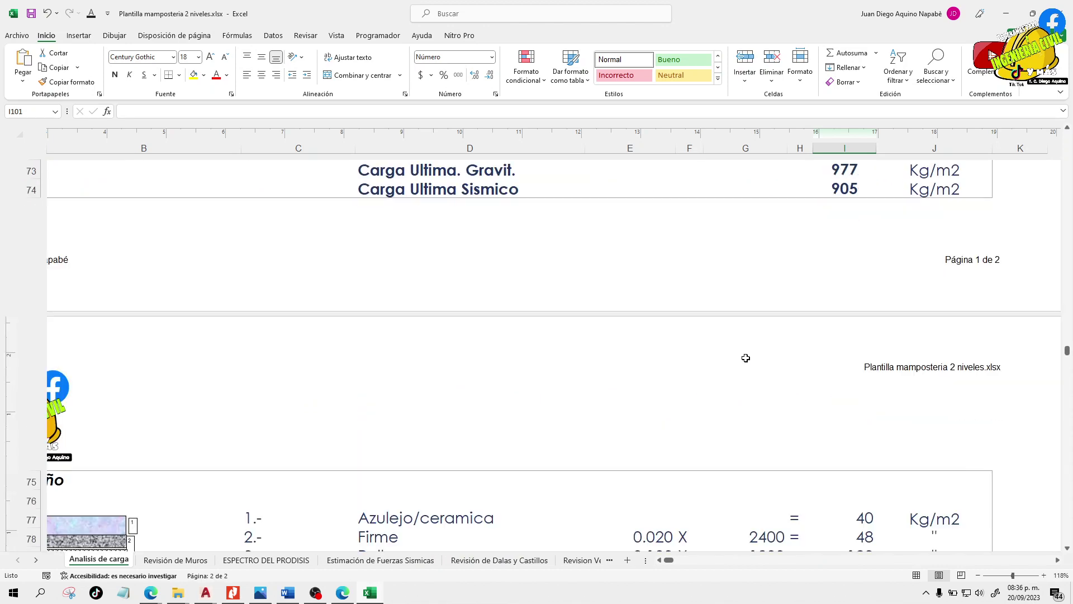
{"action": "scroll", "coordinate": [745, 358], "scroll_direction": "up", "scroll_amount": 1}
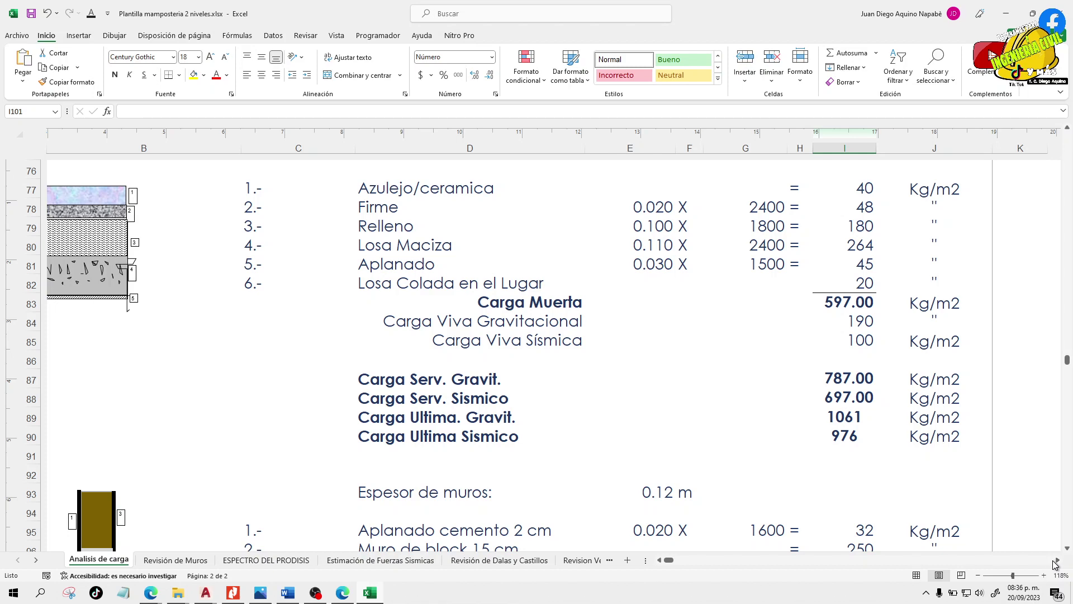
- Recheck the load-bearing wall's Carga Muerta sum in I99 and look back over the floor slab load tables
{"action": "scroll", "coordinate": [825, 416], "scroll_direction": "down", "scroll_amount": 11}
{"action": "scroll", "coordinate": [825, 415], "scroll_direction": "up", "scroll_amount": 8}
{"action": "scroll", "coordinate": [757, 538], "scroll_direction": "down", "scroll_amount": 1}
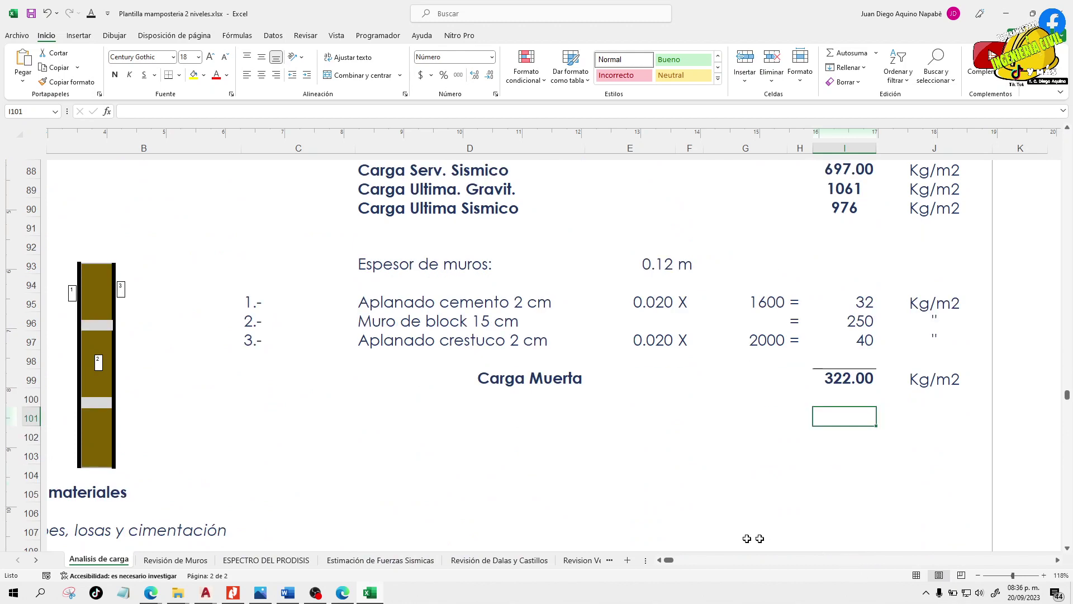
{"action": "scroll", "coordinate": [757, 538], "scroll_direction": "down", "scroll_amount": 1}
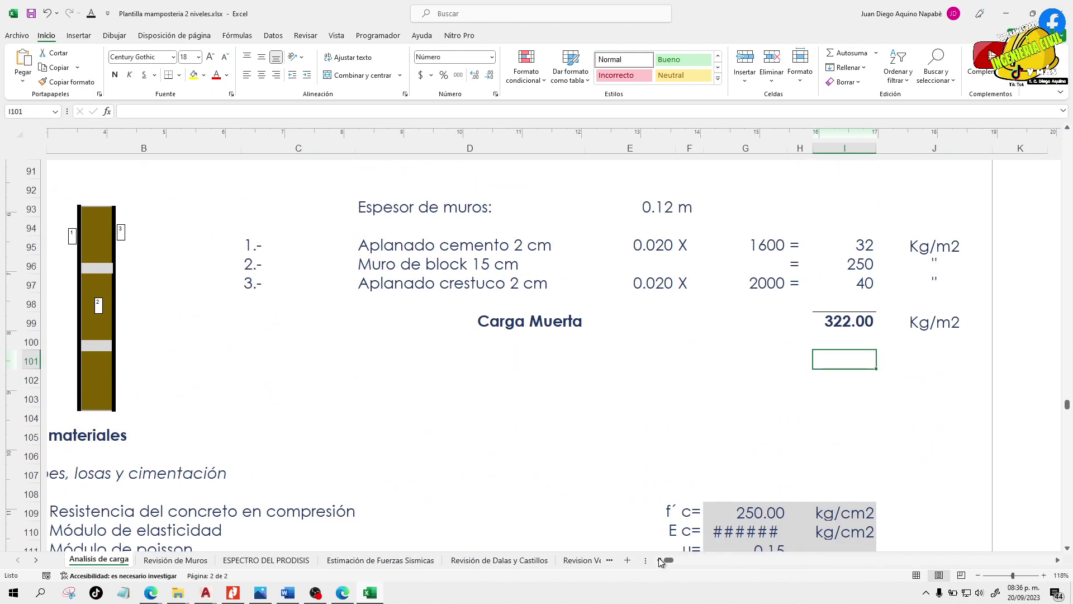
{"action": "left_click", "coordinate": [841, 323]}
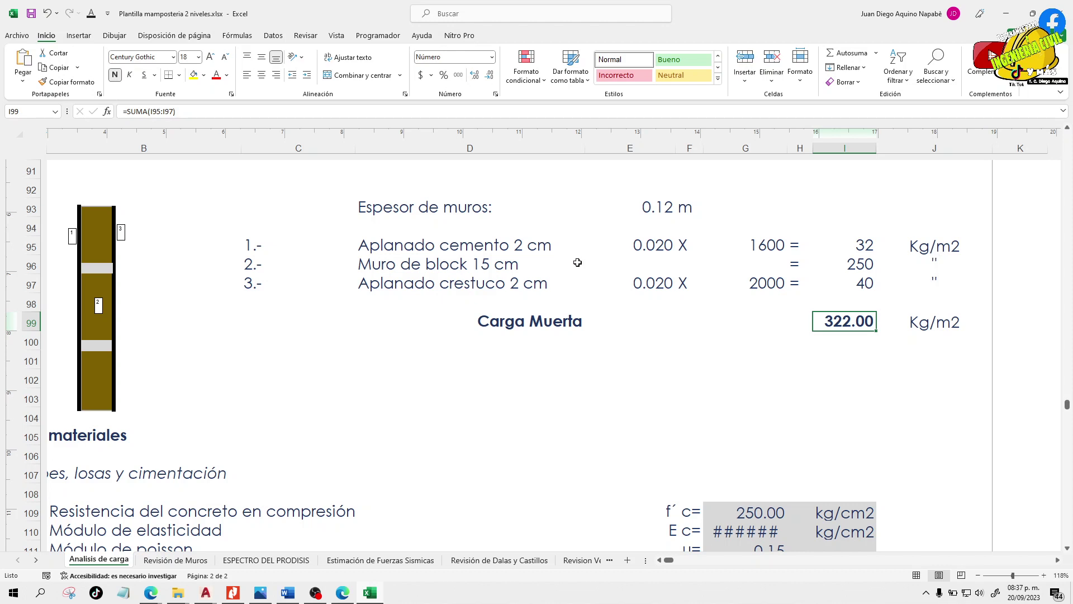
{"action": "left_click", "coordinate": [851, 338]}
{"action": "left_click", "coordinate": [850, 325]}
{"action": "left_click", "coordinate": [843, 340]}
{"action": "scroll", "coordinate": [850, 335], "scroll_direction": "down", "scroll_amount": 2}
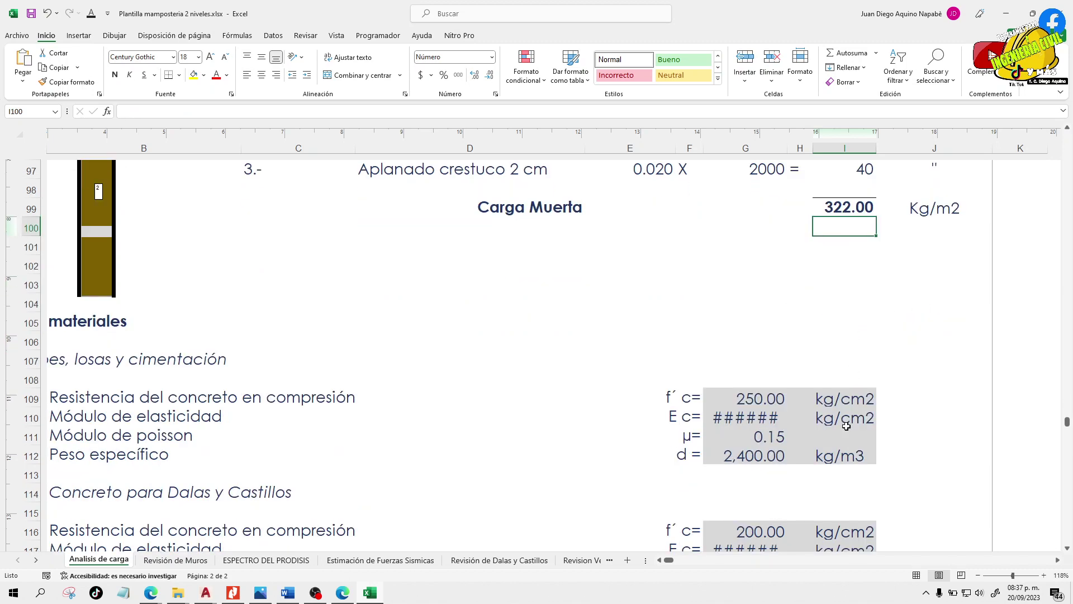
{"action": "scroll", "coordinate": [852, 408], "scroll_direction": "up", "scroll_amount": 7}
{"action": "scroll", "coordinate": [827, 380], "scroll_direction": "up", "scroll_amount": 15}
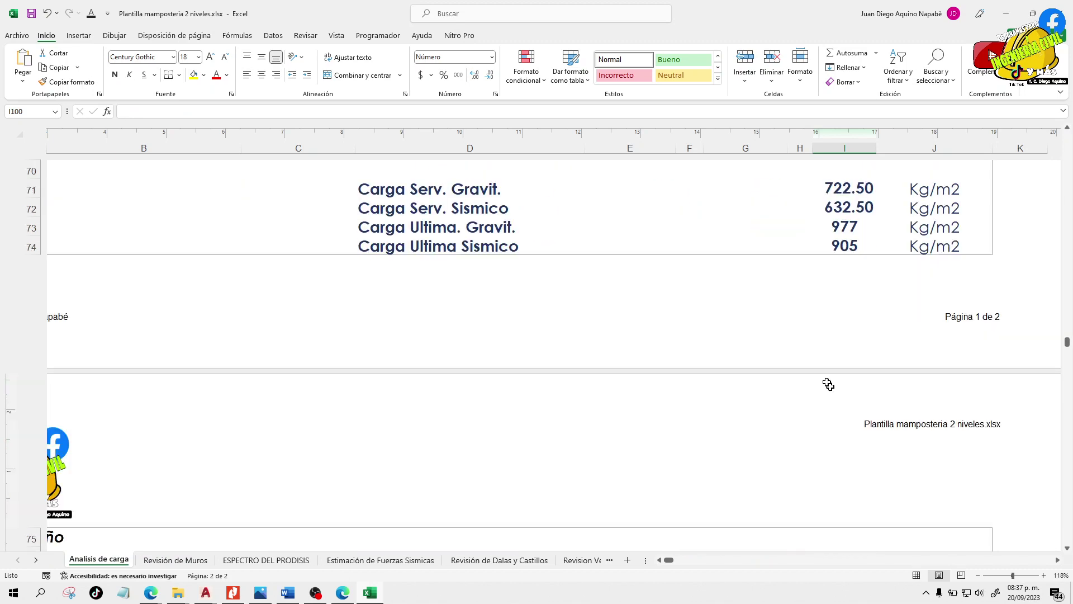
{"action": "scroll", "coordinate": [804, 344], "scroll_direction": "down", "scroll_amount": 20}
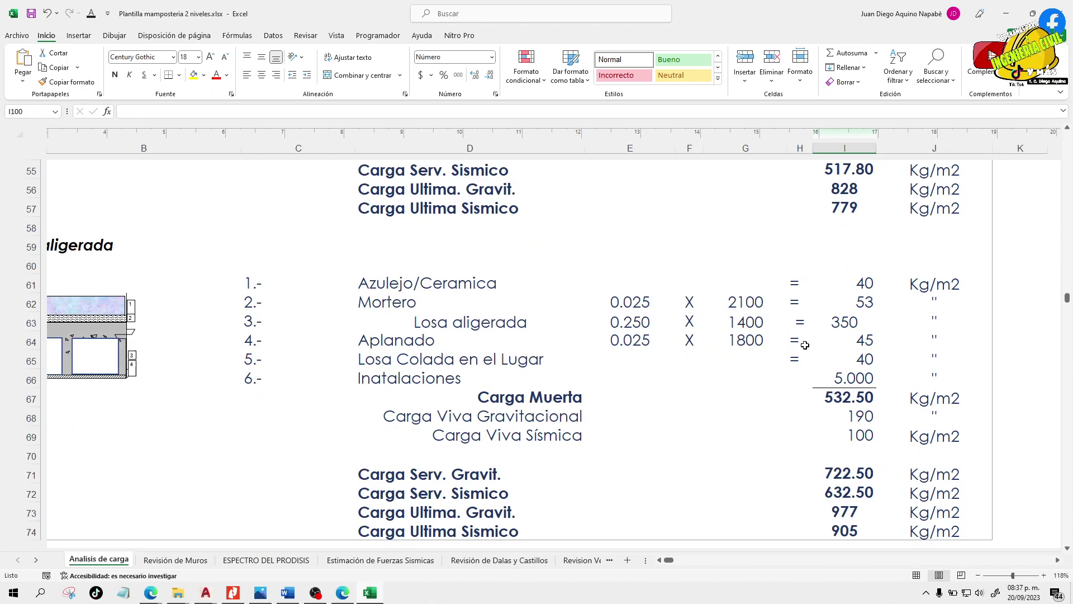
{"action": "scroll", "coordinate": [820, 357], "scroll_direction": "up", "scroll_amount": 7}
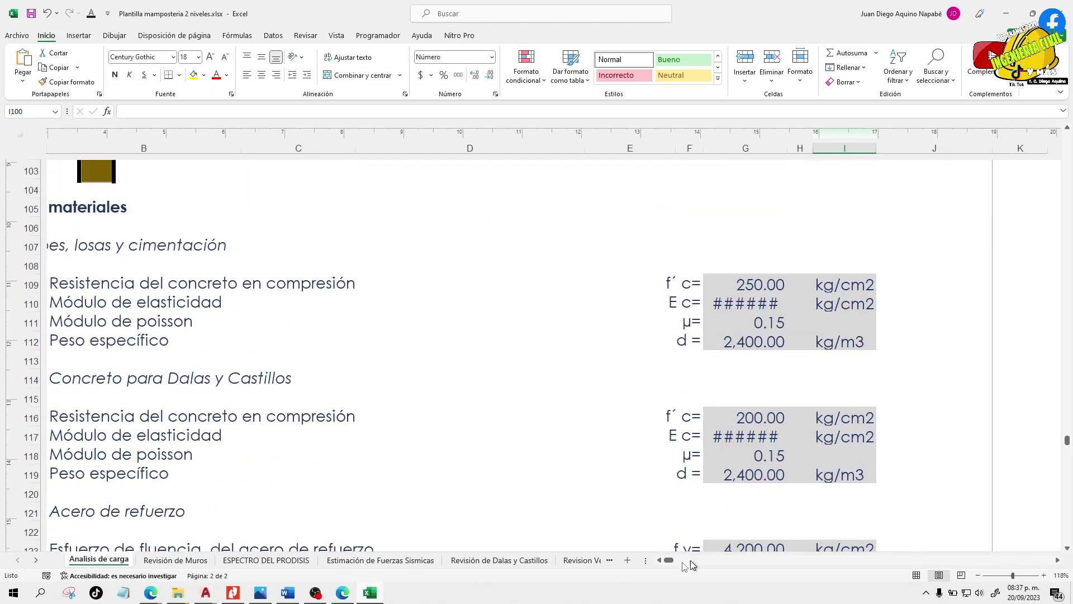
- Examine the Propiedades de los materiales section, checking the compressive strength and elasticity modulus of the concrete for dalas and castillos in G116 and G117
{"action": "left_click", "coordinate": [660, 560]}
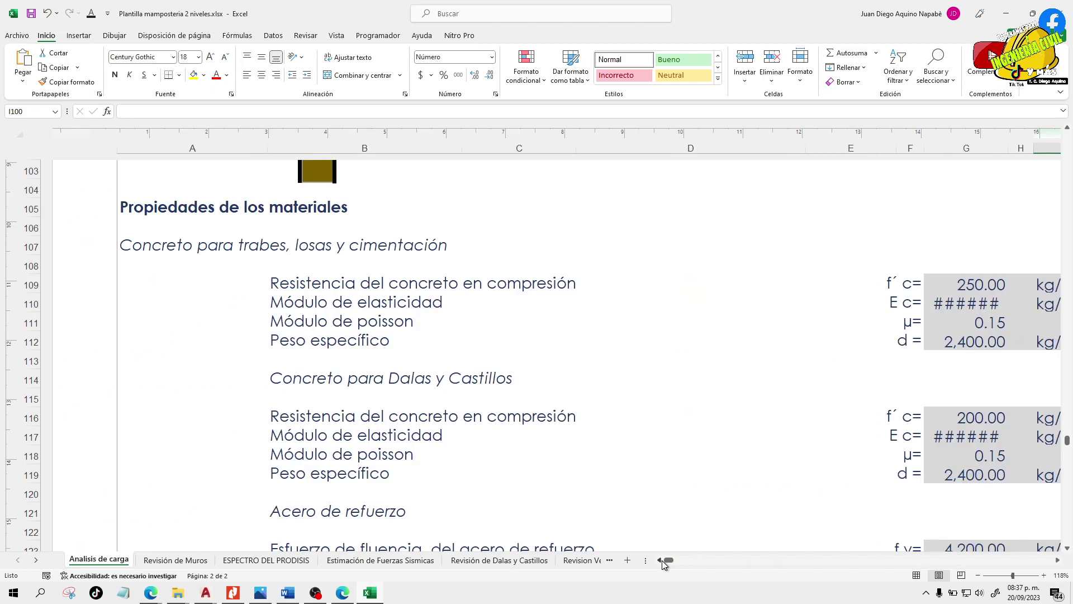
{"action": "left_click", "coordinate": [1058, 561]}
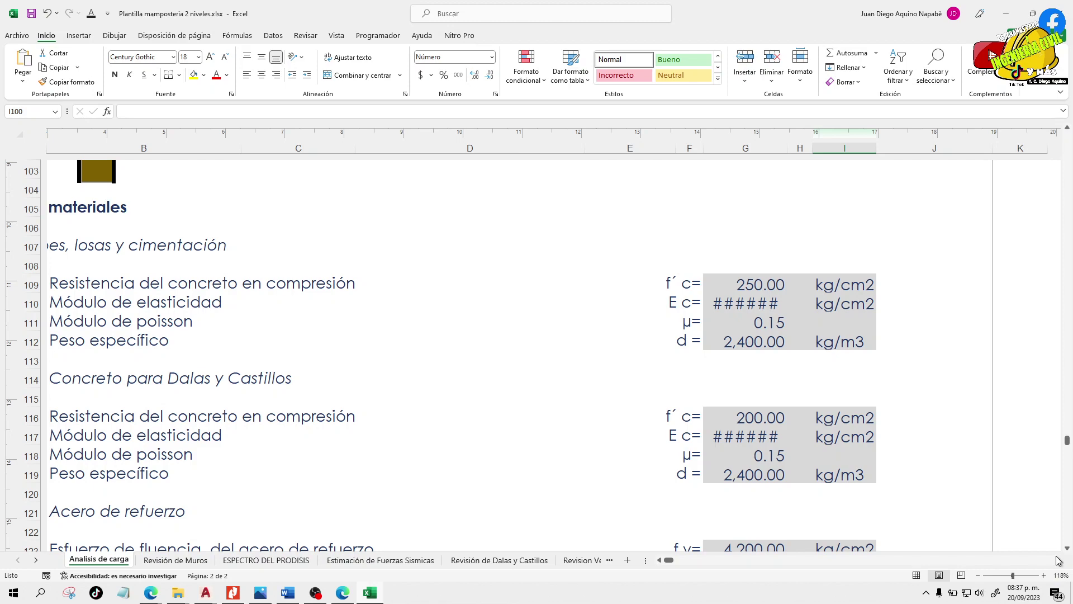
{"action": "left_click", "coordinate": [660, 561]}
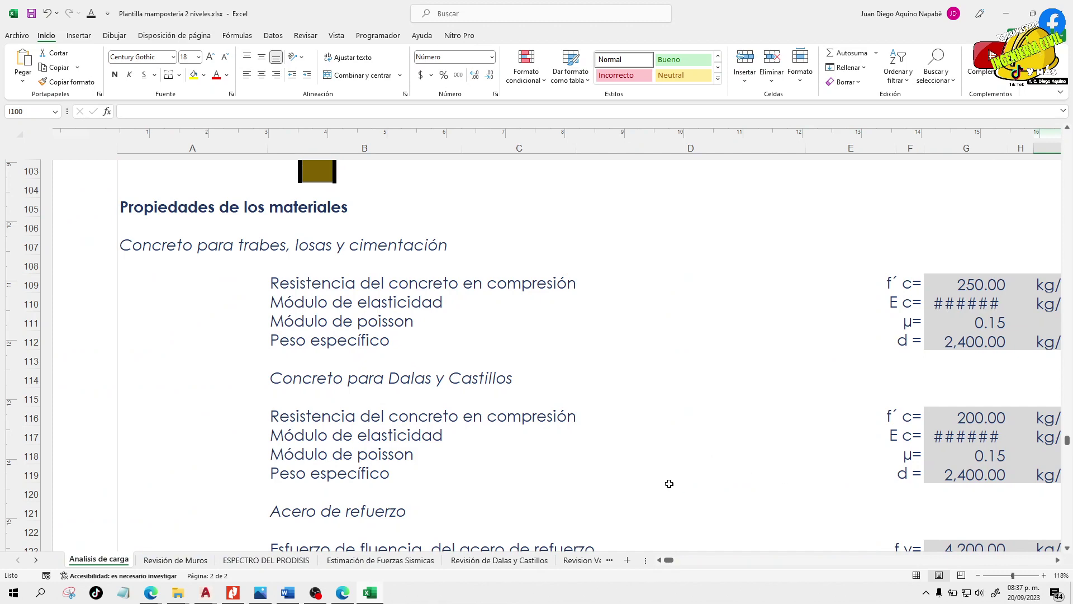
{"action": "scroll", "coordinate": [386, 447], "scroll_direction": "down", "scroll_amount": 1}
{"action": "scroll", "coordinate": [368, 440], "scroll_direction": "up", "scroll_amount": 1}
{"action": "mouse_move", "coordinate": [929, 301]}
{"action": "scroll", "coordinate": [517, 398], "scroll_direction": "down", "scroll_amount": 1}
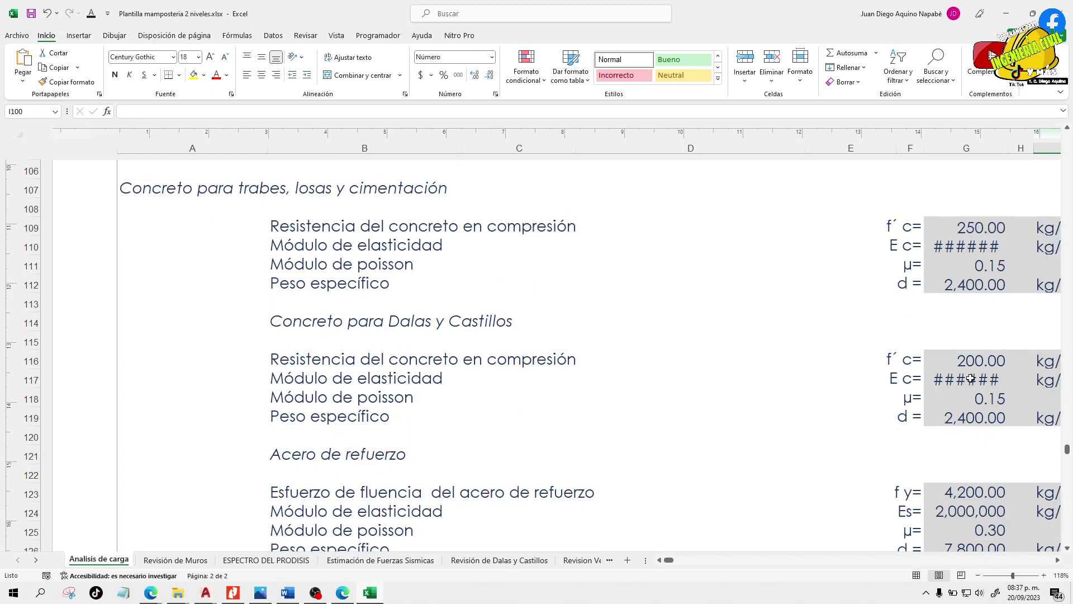
{"action": "left_click", "coordinate": [976, 362]}
{"action": "left_click", "coordinate": [986, 379]}
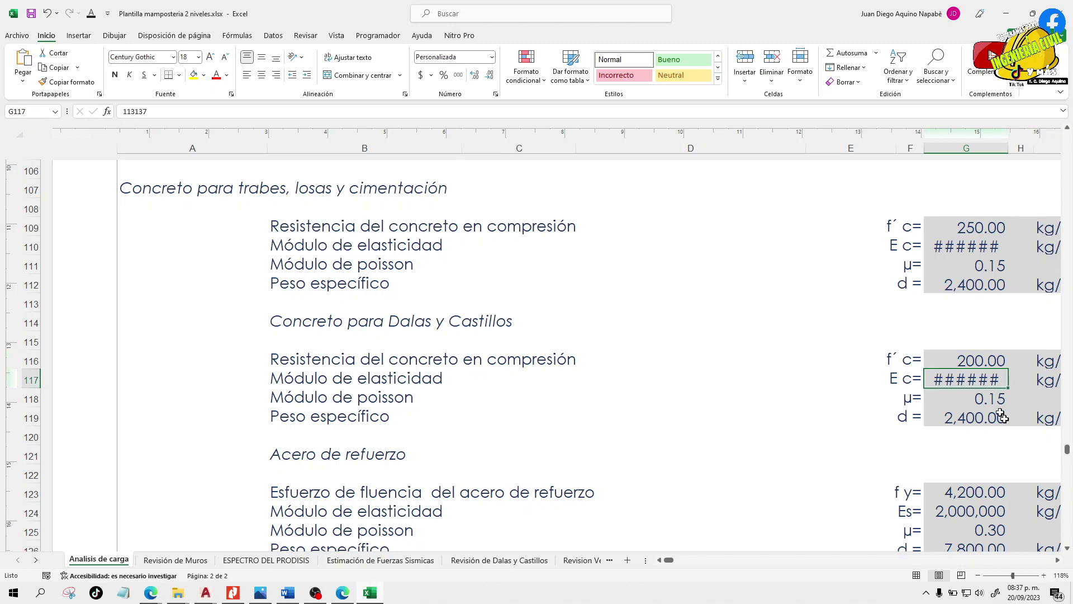
- Widen column G to show the elasticity moduli in G110 and G117 in full, and check the Poisson ratio and specific weight in G118:G119
{"action": "left_click", "coordinate": [1020, 575]}
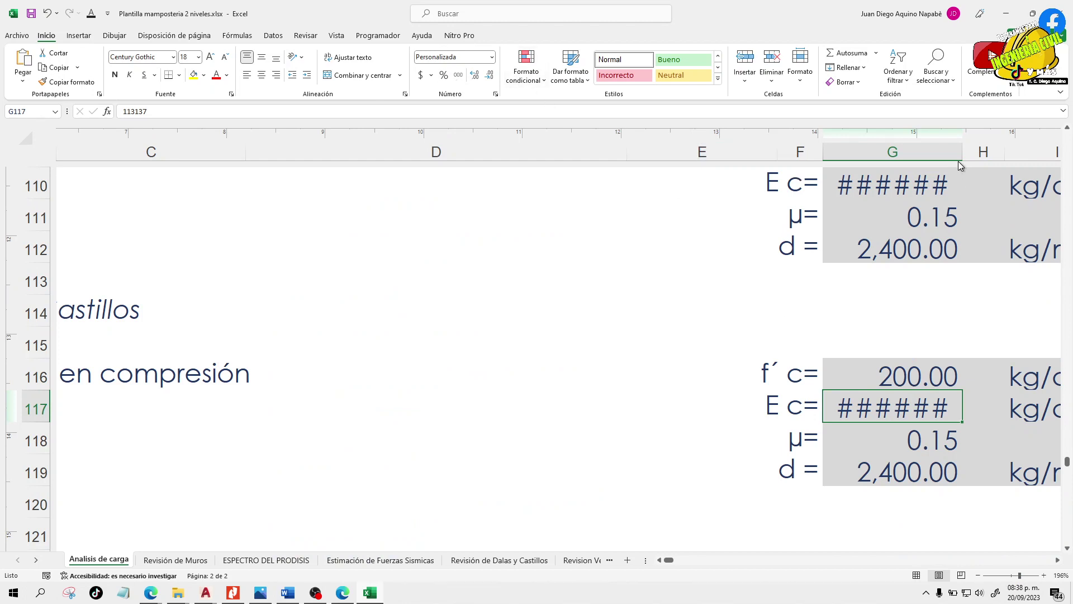
{"action": "left_click_drag", "start_coordinate": [959, 152], "coordinate": [982, 152]}
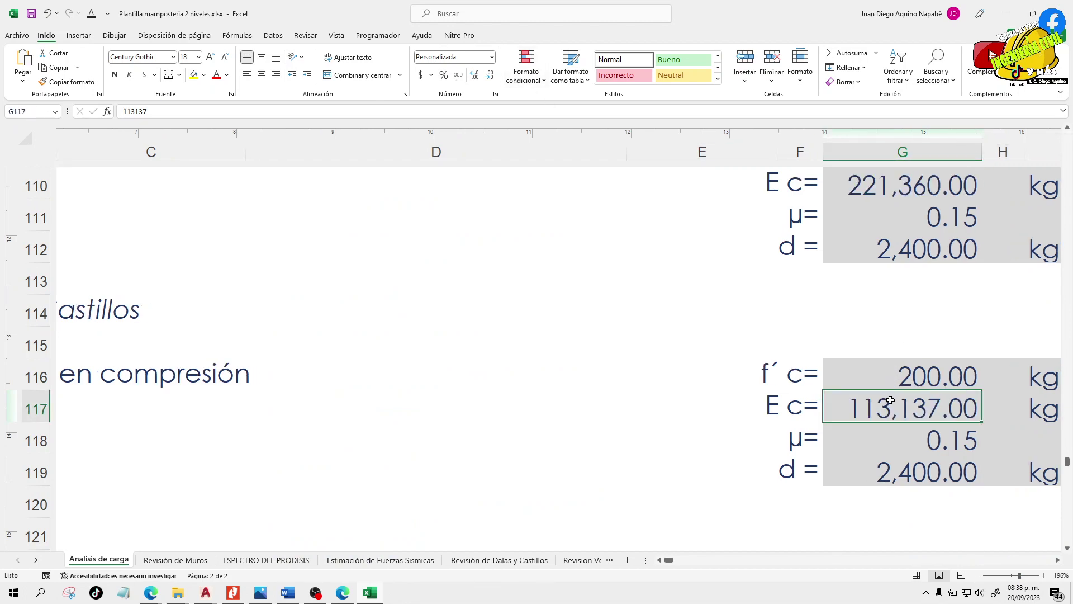
{"action": "left_click", "coordinate": [940, 441]}
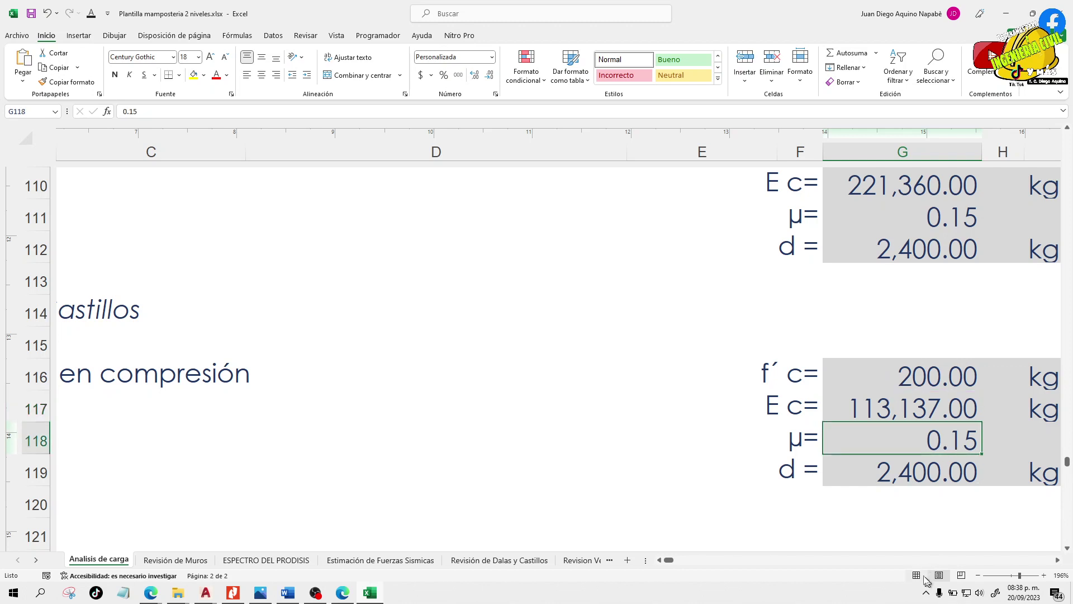
{"action": "left_click_drag", "start_coordinate": [1020, 575], "coordinate": [1015, 575]}
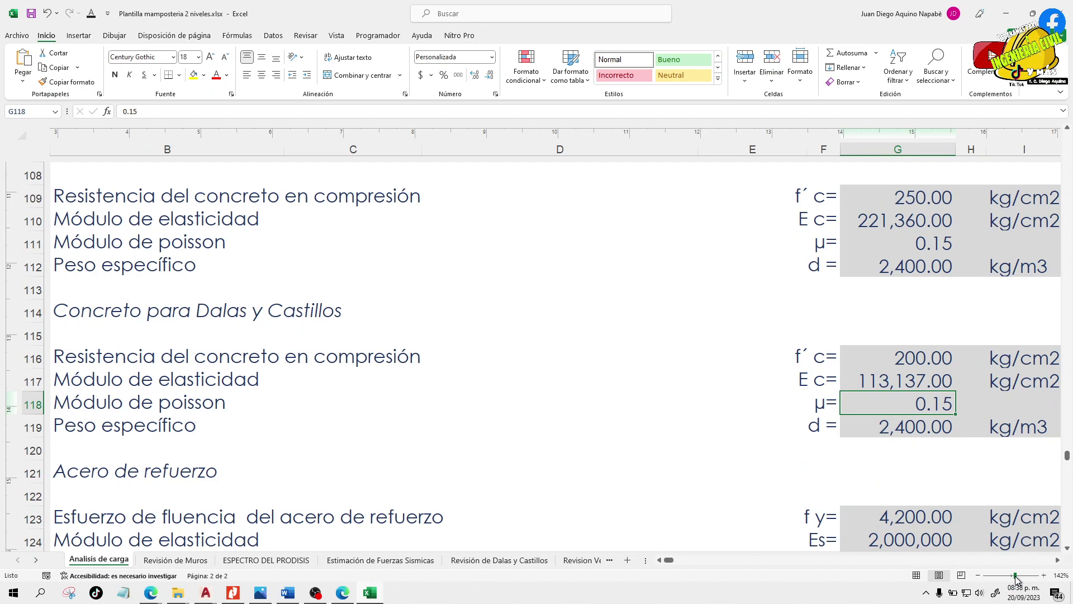
{"action": "left_click", "coordinate": [916, 430]}
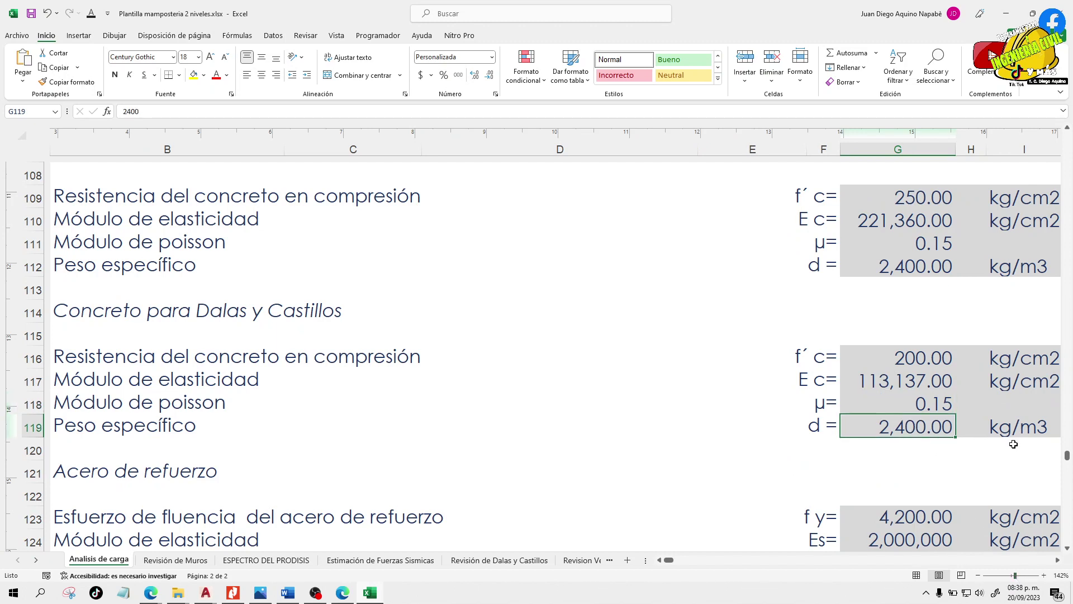
- Examine the Acero de refuerzo properties, checking the elasticity modulus in G124 and the yield stress in G123
{"action": "scroll", "coordinate": [1010, 442], "scroll_direction": "down", "scroll_amount": 1}
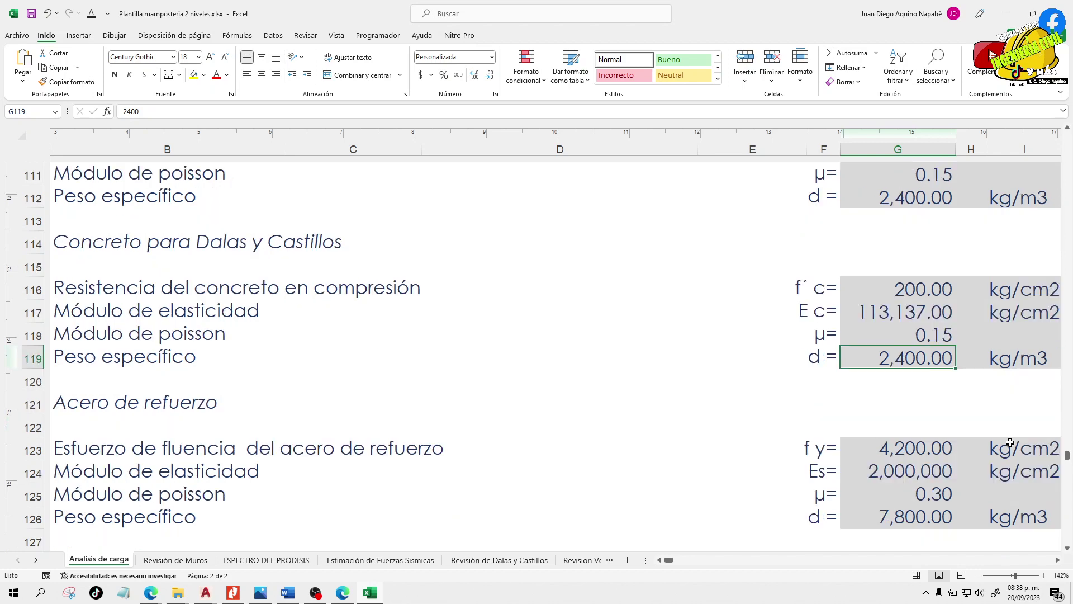
{"action": "scroll", "coordinate": [1009, 446], "scroll_direction": "down", "scroll_amount": 1}
{"action": "left_click", "coordinate": [899, 397]}
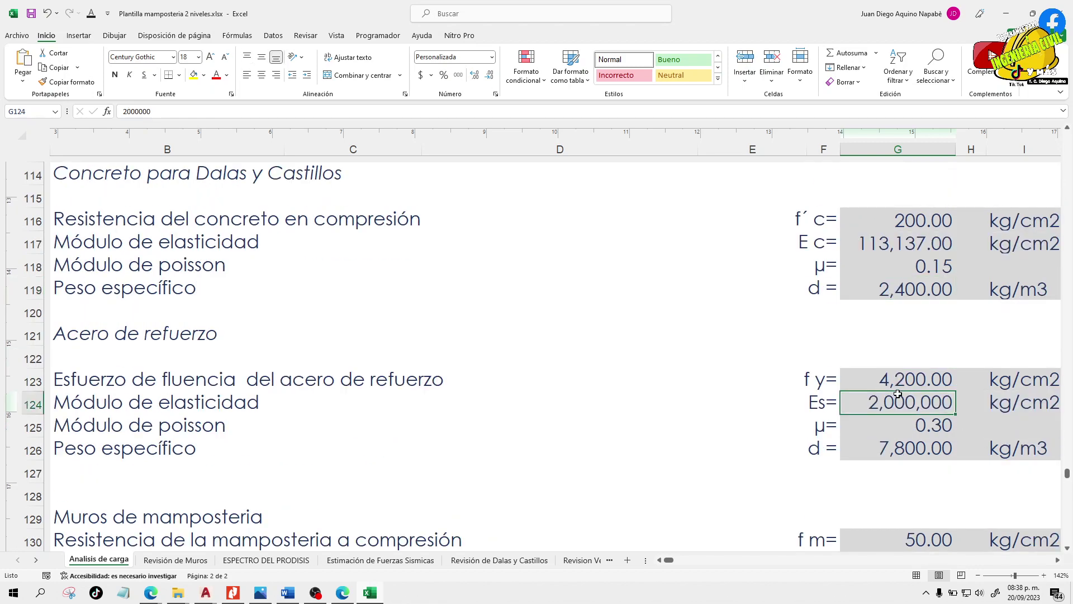
{"action": "left_click", "coordinate": [903, 382]}
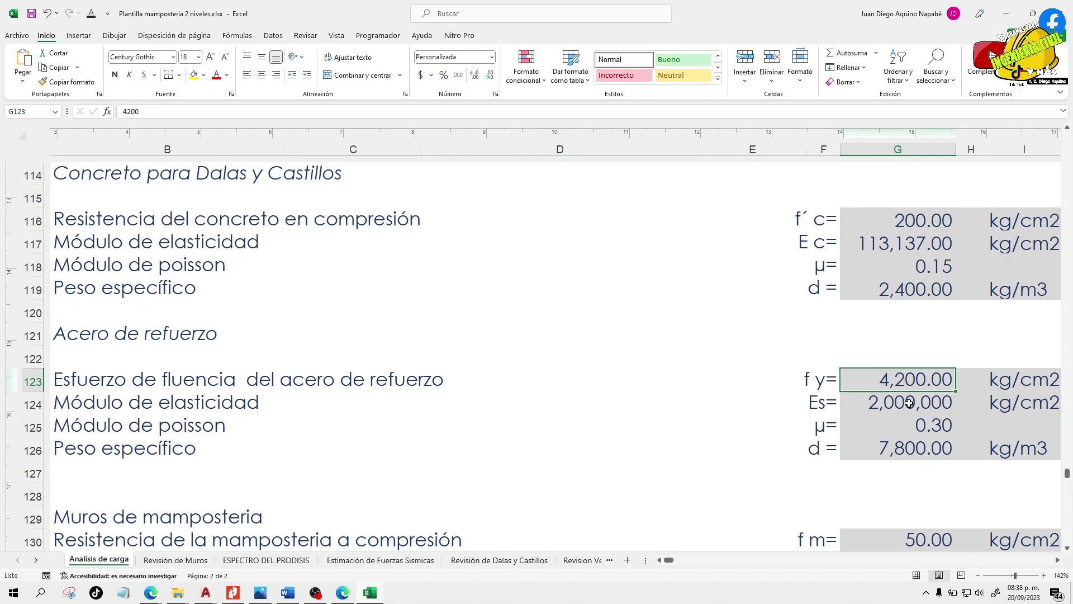
- Highlight the masonry compressive strength in G130 and the shear resistance in G132 with yellow fill
{"action": "scroll", "coordinate": [910, 403], "scroll_direction": "down", "scroll_amount": 1}
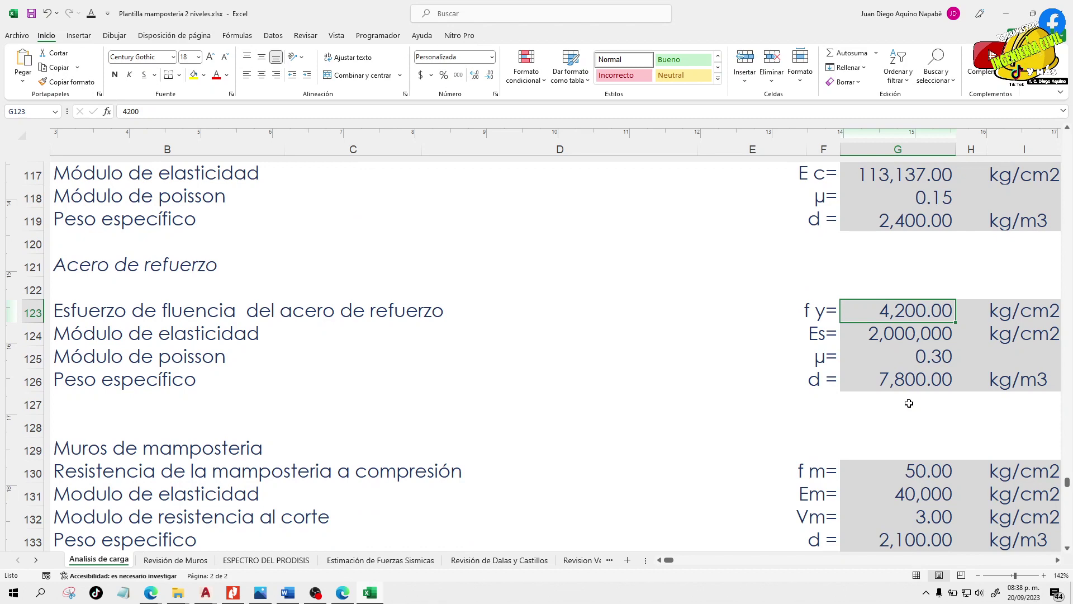
{"action": "scroll", "coordinate": [909, 403], "scroll_direction": "down", "scroll_amount": 2}
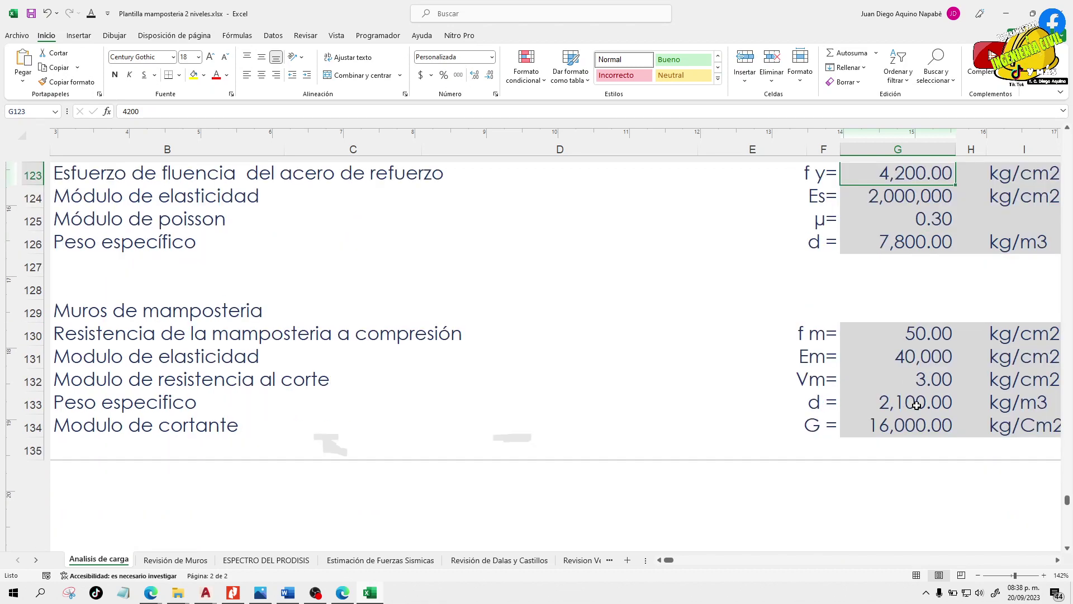
{"action": "left_click", "coordinate": [917, 335]}
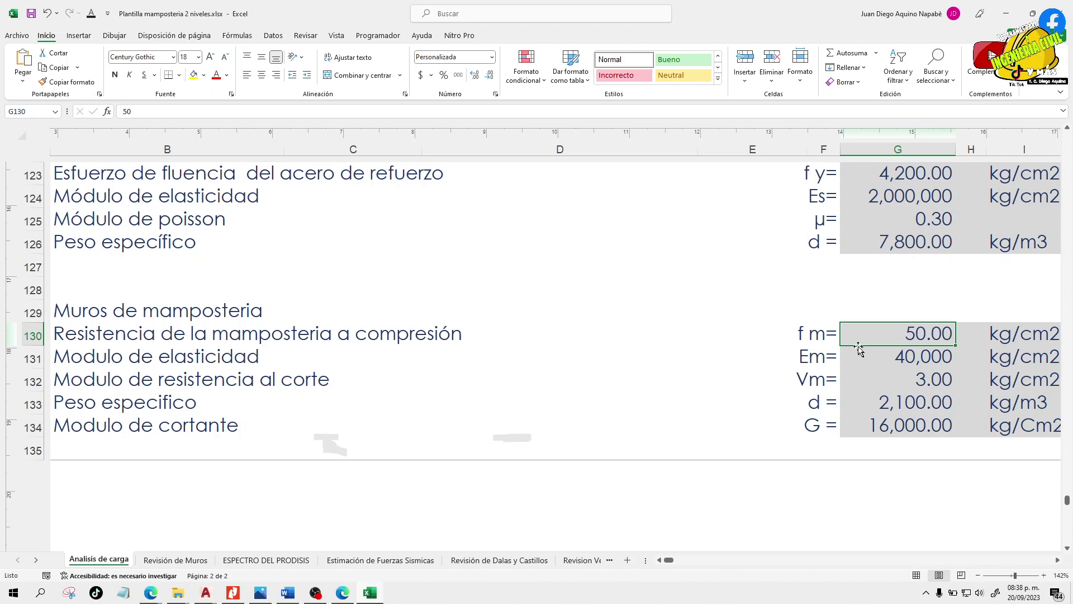
{"action": "left_click", "coordinate": [193, 75]}
{"action": "left_click", "coordinate": [897, 378]}
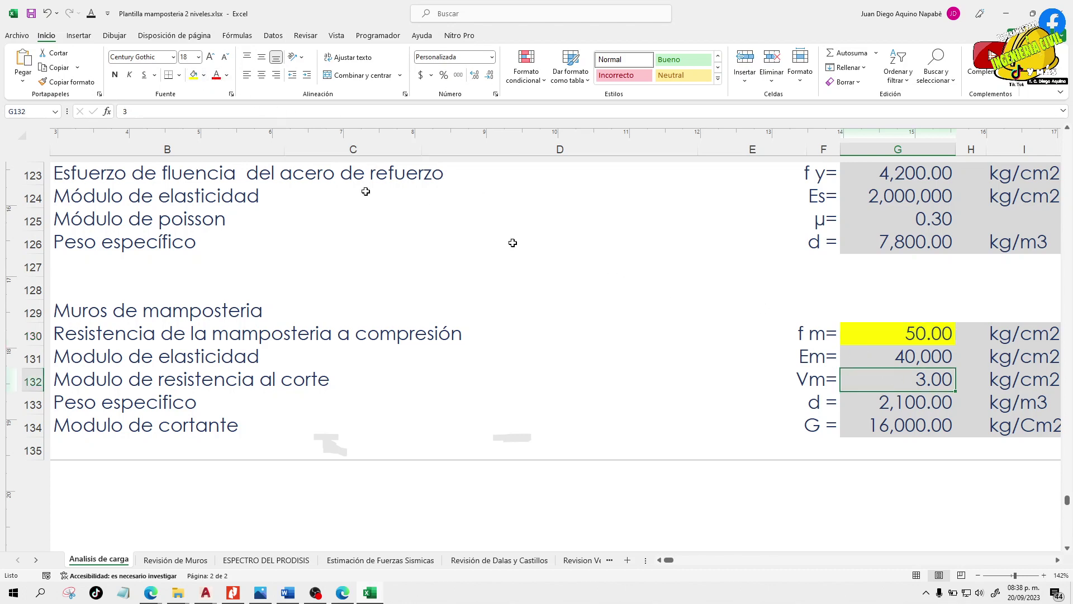
{"action": "left_click", "coordinate": [194, 75]}
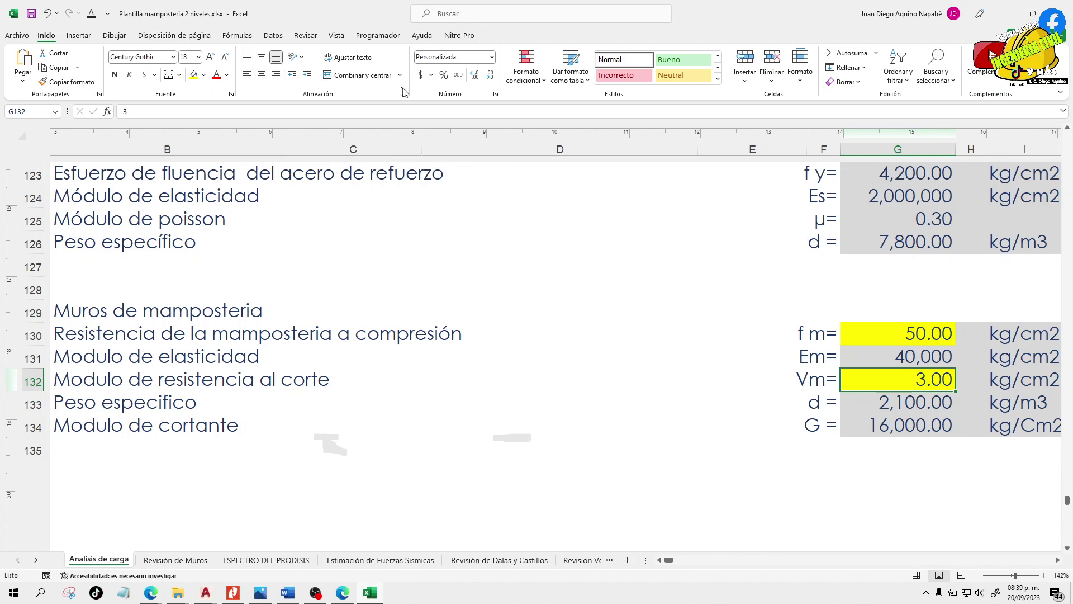
- Set the compressive strength of the masonry walls in G130 to 15 kg/cm2
{"action": "left_click", "coordinate": [862, 341]}
{"action": "left_click", "coordinate": [899, 385]}
{"action": "left_click", "coordinate": [897, 333]}
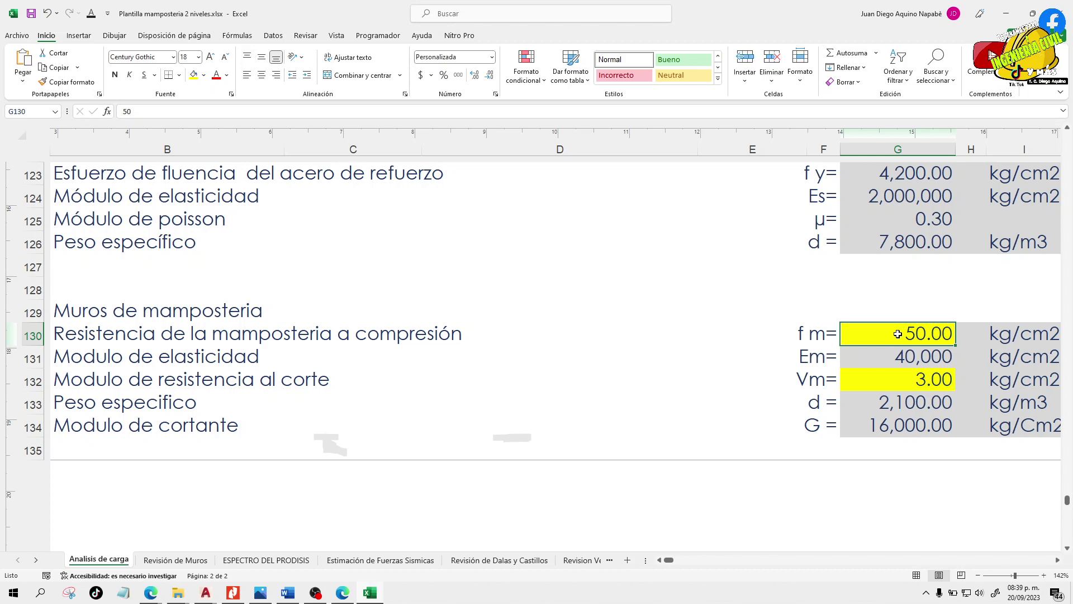
{"action": "type", "text": "15"}
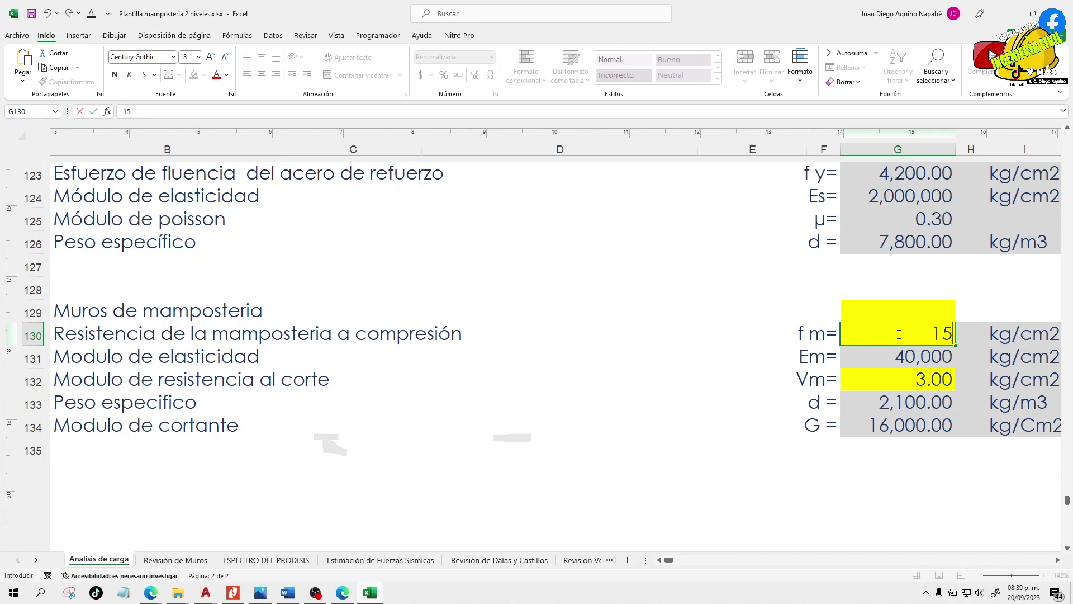
{"action": "key", "text": "Return"}
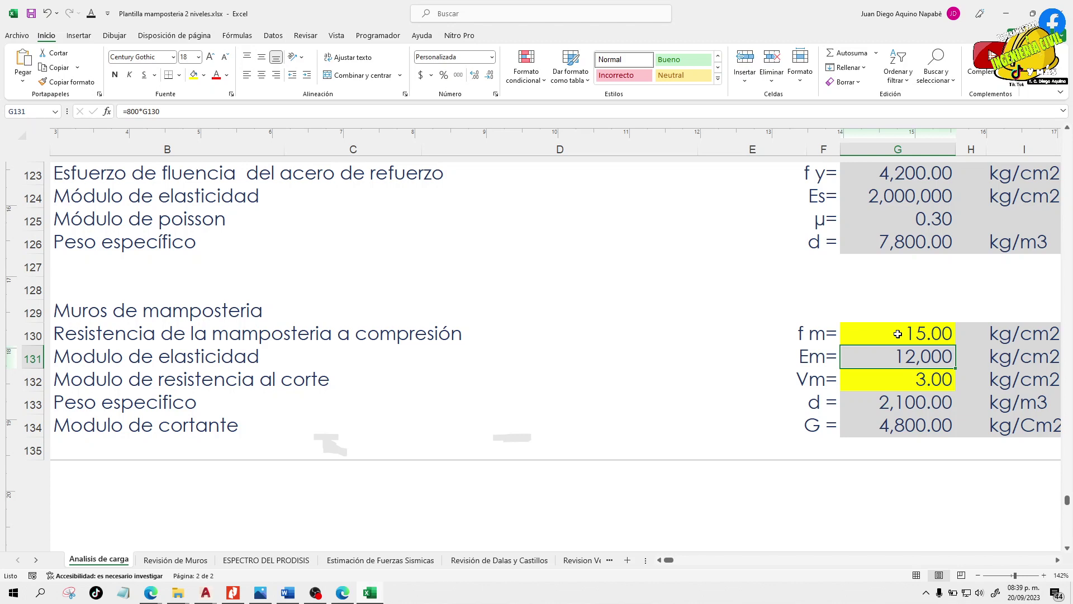
- Check the masonry walls' shear resistance, specific weight and shear modulus in G132:G134, and return to the solid floor slab load table
{"action": "key", "text": "Down"}
{"action": "key", "text": "Down"}
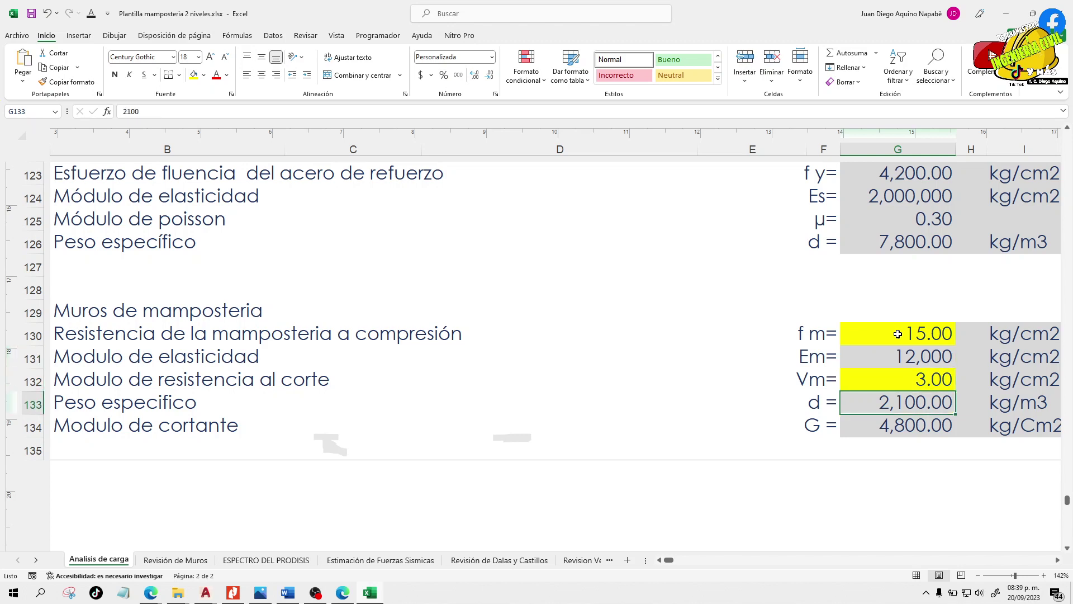
{"action": "key", "text": "Down"}
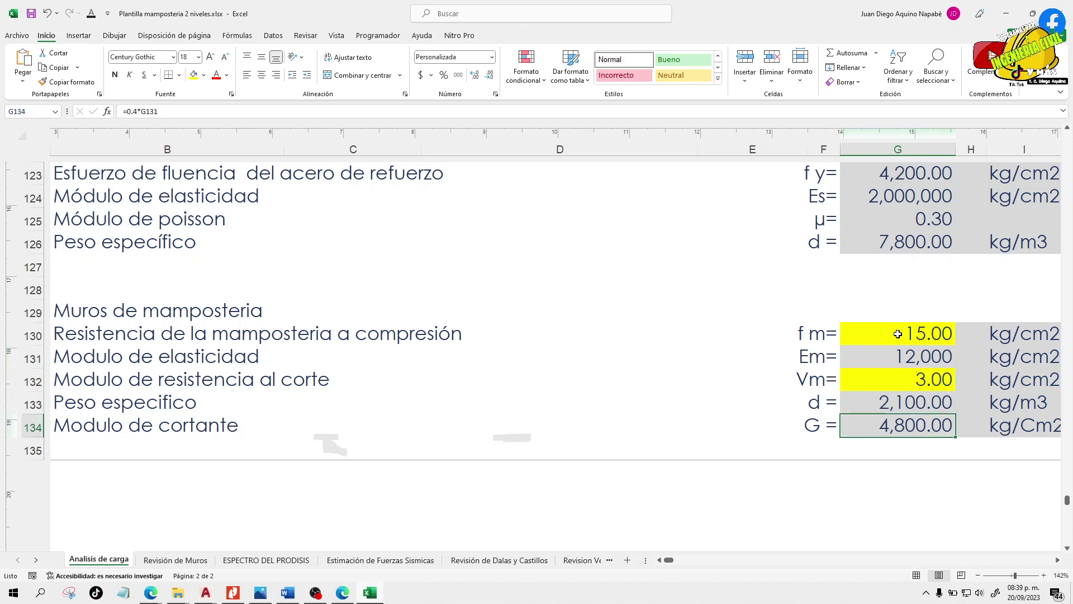
{"action": "key", "text": "Up"}
{"action": "key", "text": "Up"}
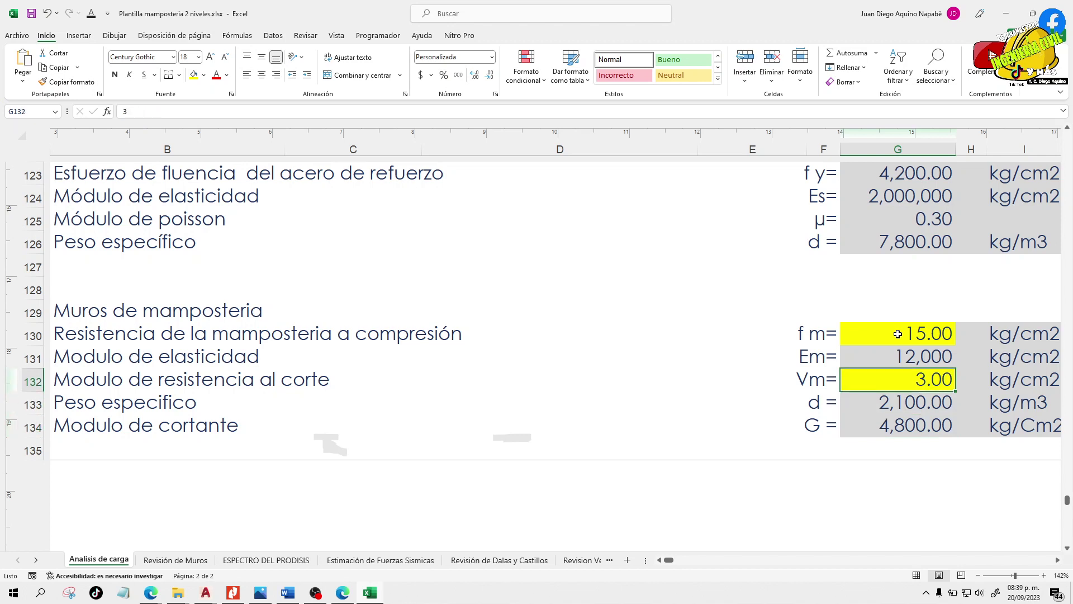
{"action": "key", "text": "Down"}
{"action": "key", "text": "Down"}
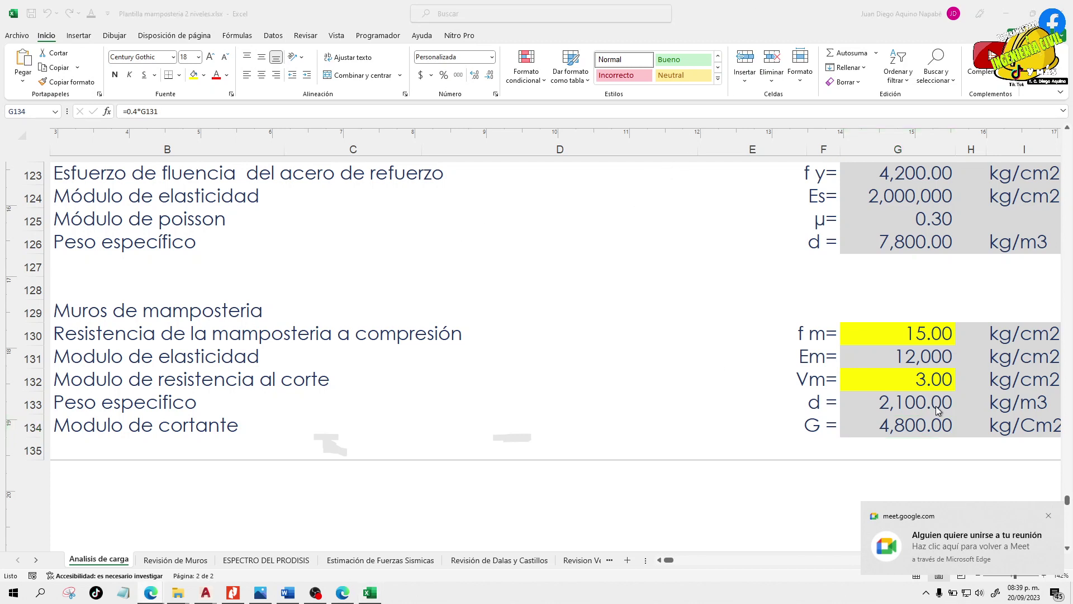
{"action": "left_click", "coordinate": [917, 410]}
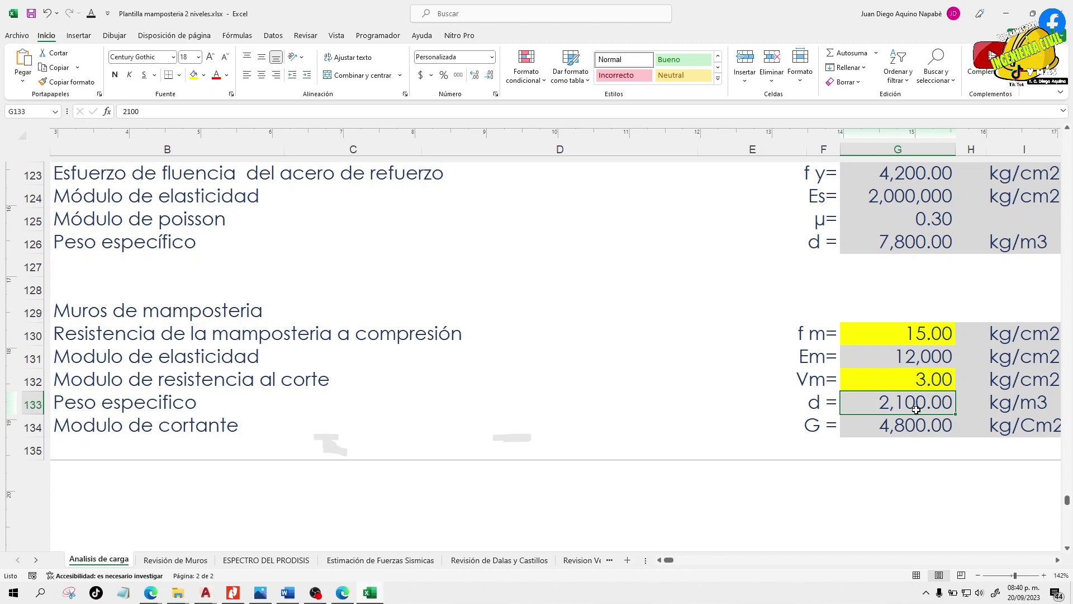
{"action": "left_click", "coordinate": [923, 453]}
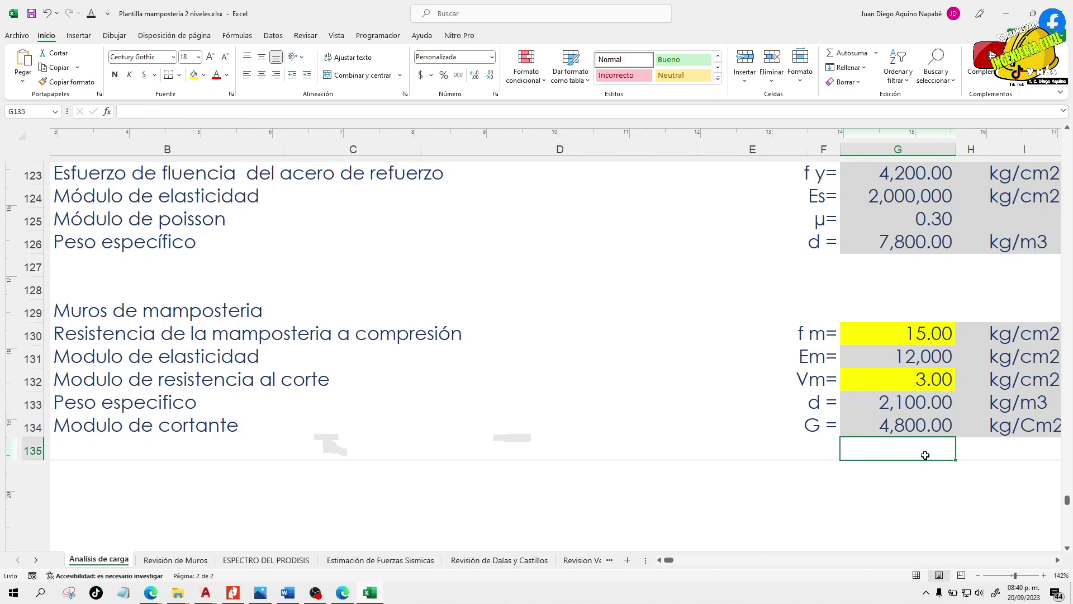
{"action": "scroll", "coordinate": [570, 478], "scroll_direction": "up", "scroll_amount": 5}
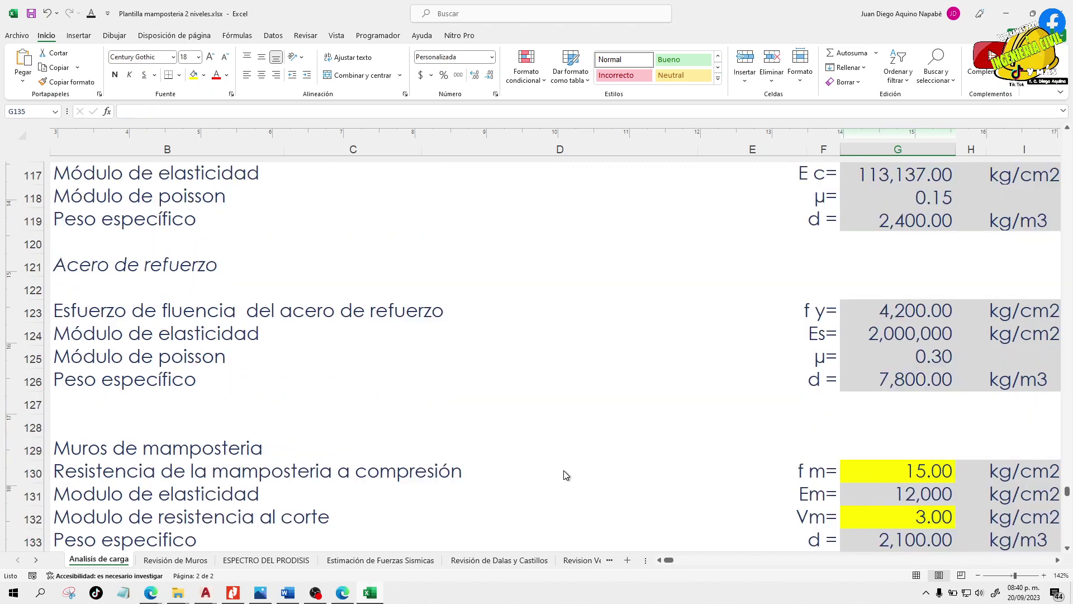
{"action": "scroll", "coordinate": [571, 478], "scroll_direction": "up", "scroll_amount": 20}
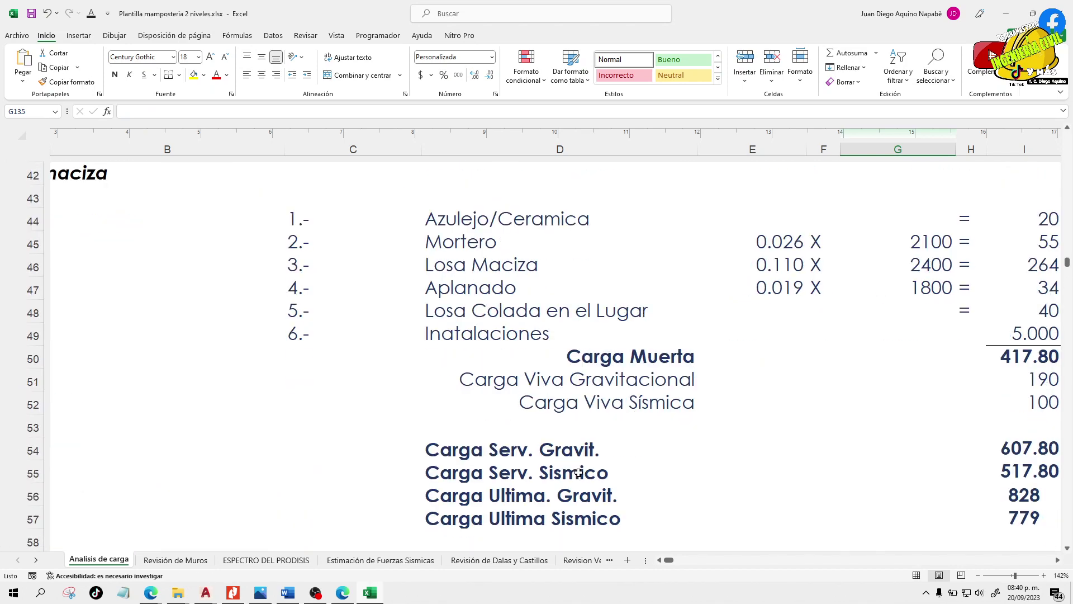
- Review the solid roof slab's loads on the Analisis de carga sheet, including the Entortado and Losa Maciza densities
{"action": "scroll", "coordinate": [579, 473], "scroll_direction": "up", "scroll_amount": 8}
{"action": "scroll", "coordinate": [579, 472], "scroll_direction": "down", "scroll_amount": 8}
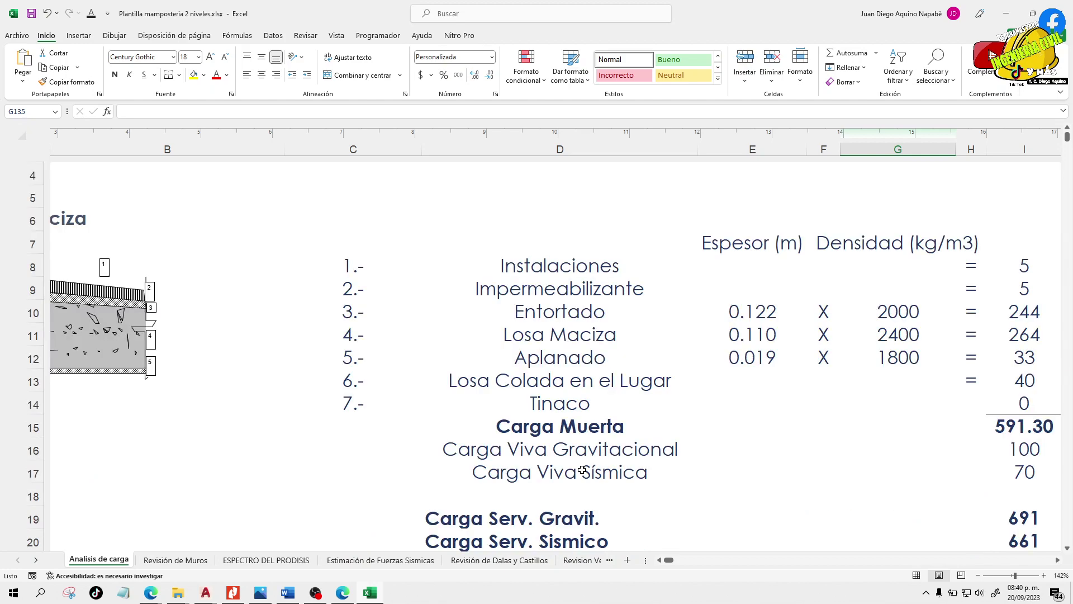
{"action": "scroll", "coordinate": [582, 470], "scroll_direction": "down", "scroll_amount": 3}
{"action": "scroll", "coordinate": [582, 470], "scroll_direction": "up", "scroll_amount": 11}
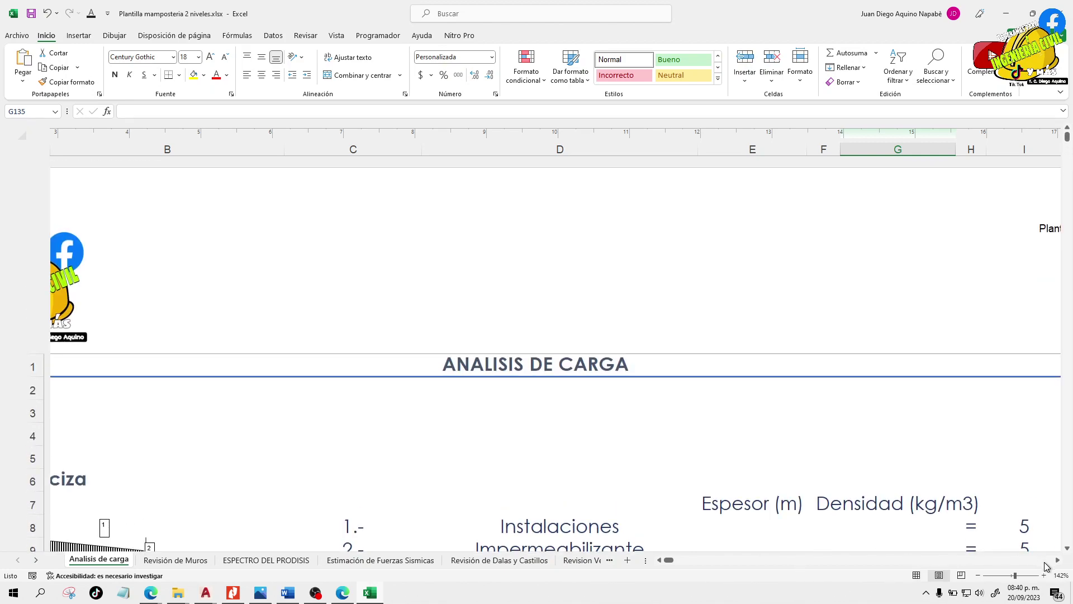
{"action": "left_click", "coordinate": [1056, 561]}
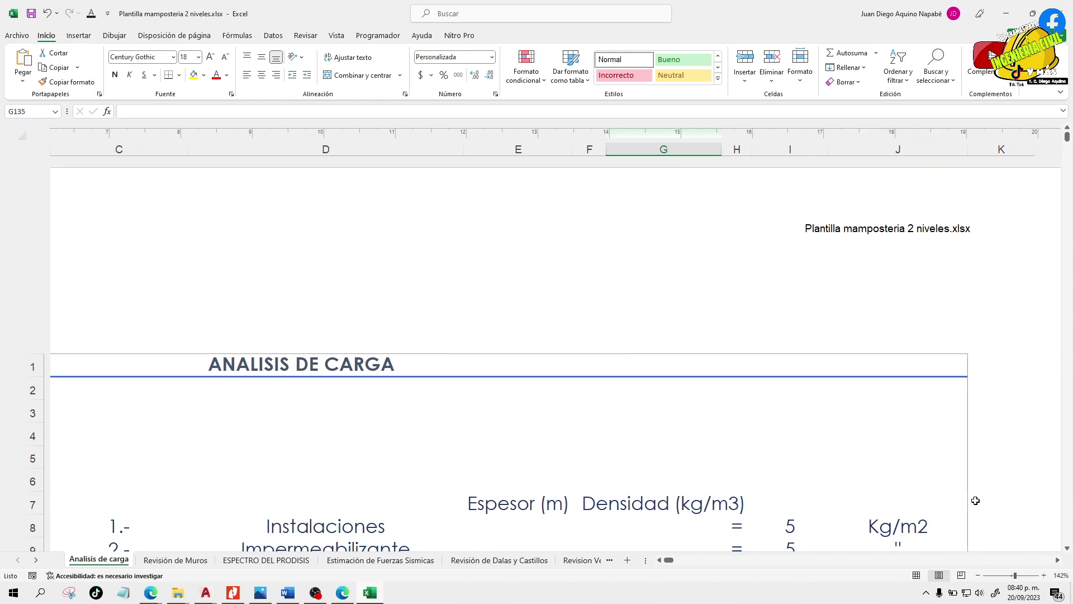
{"action": "scroll", "coordinate": [976, 500], "scroll_direction": "down", "scroll_amount": 5}
{"action": "scroll", "coordinate": [975, 500], "scroll_direction": "up", "scroll_amount": 2}
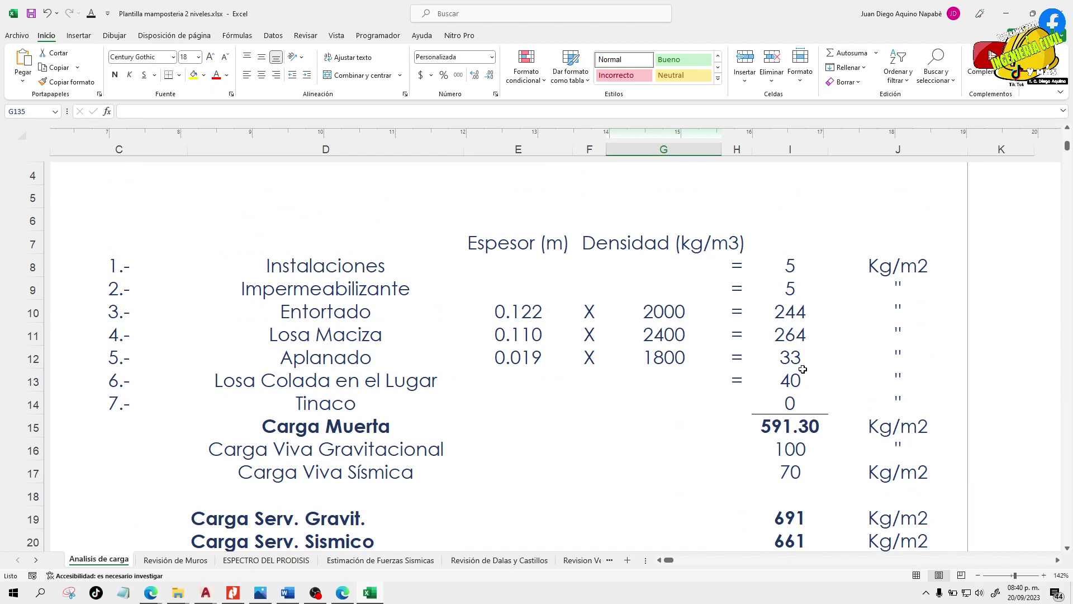
{"action": "left_click", "coordinate": [805, 351]}
{"action": "left_click", "coordinate": [685, 313]}
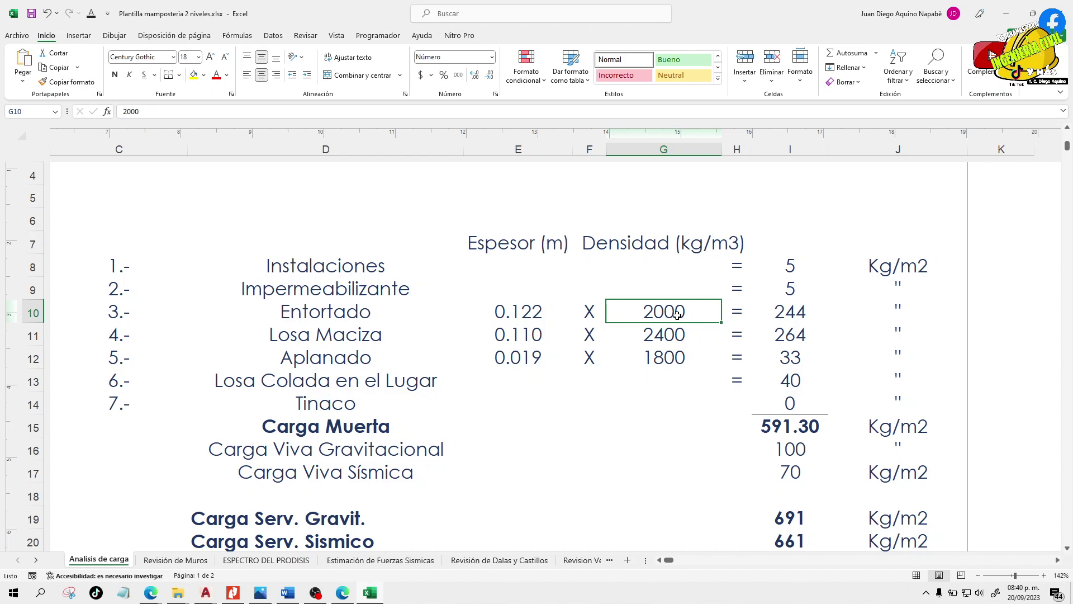
{"action": "left_click", "coordinate": [678, 335]}
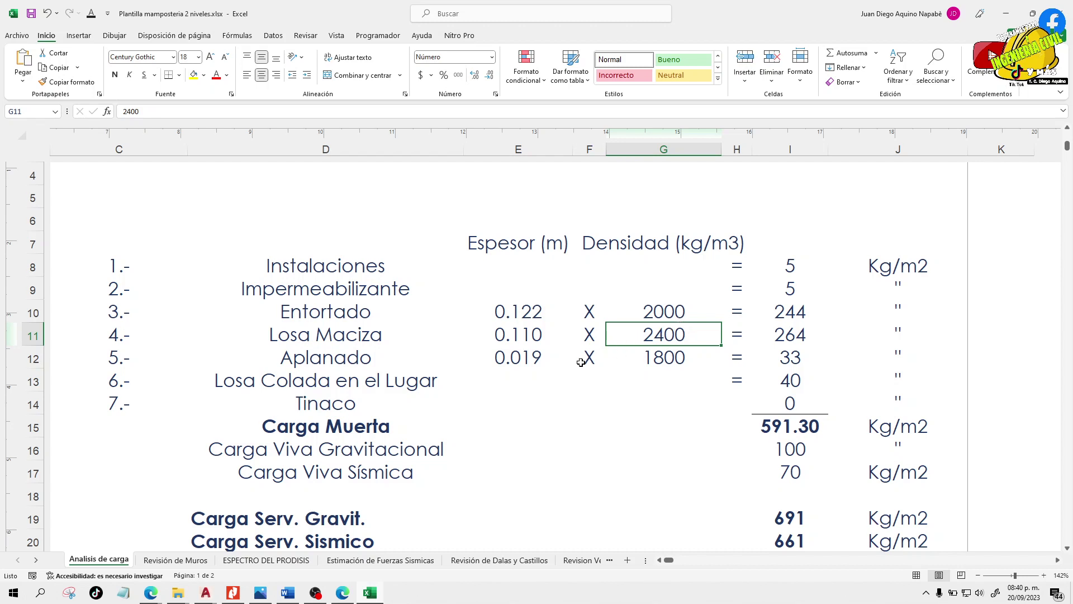
{"action": "left_click", "coordinate": [533, 443]}
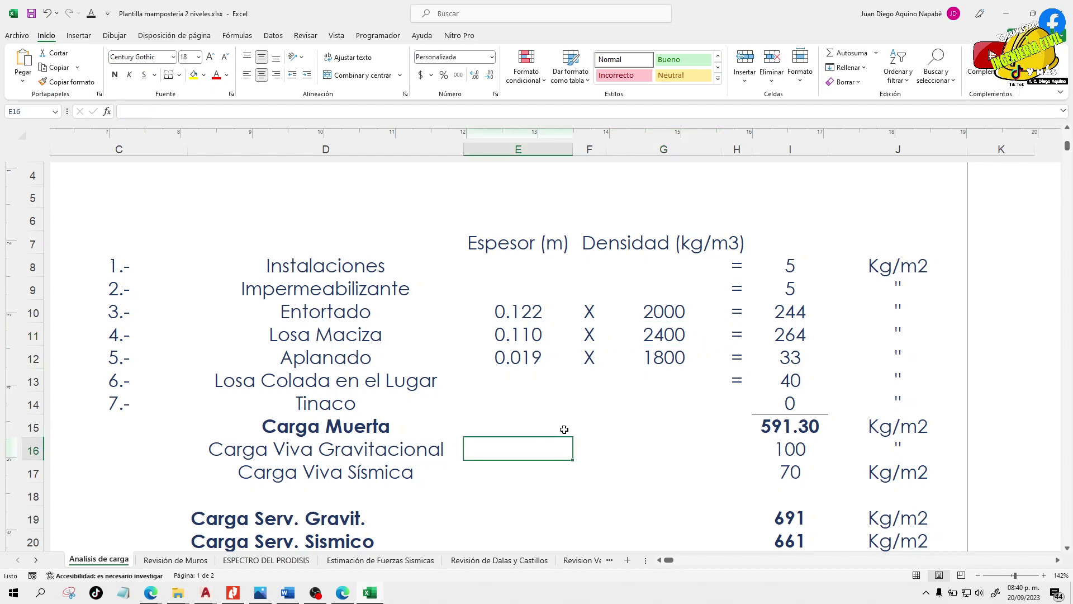
{"action": "left_click", "coordinate": [586, 411]}
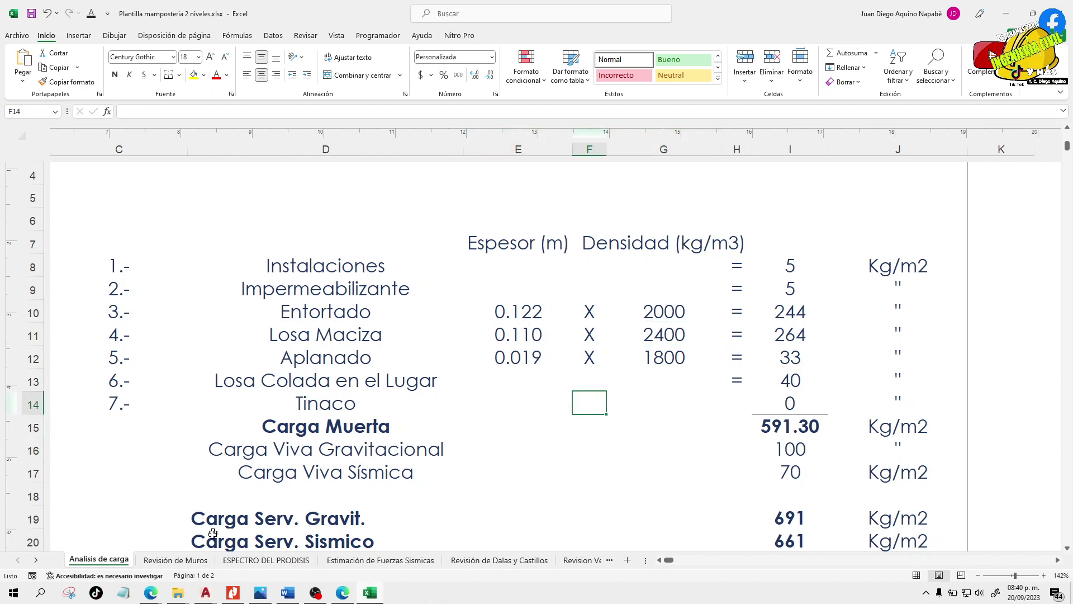
- Examine the areas, dead loads and live loads in Datos de proyecto on the Revisión de Muros sheet, including the linked formulas
{"action": "left_click", "coordinate": [193, 560]}
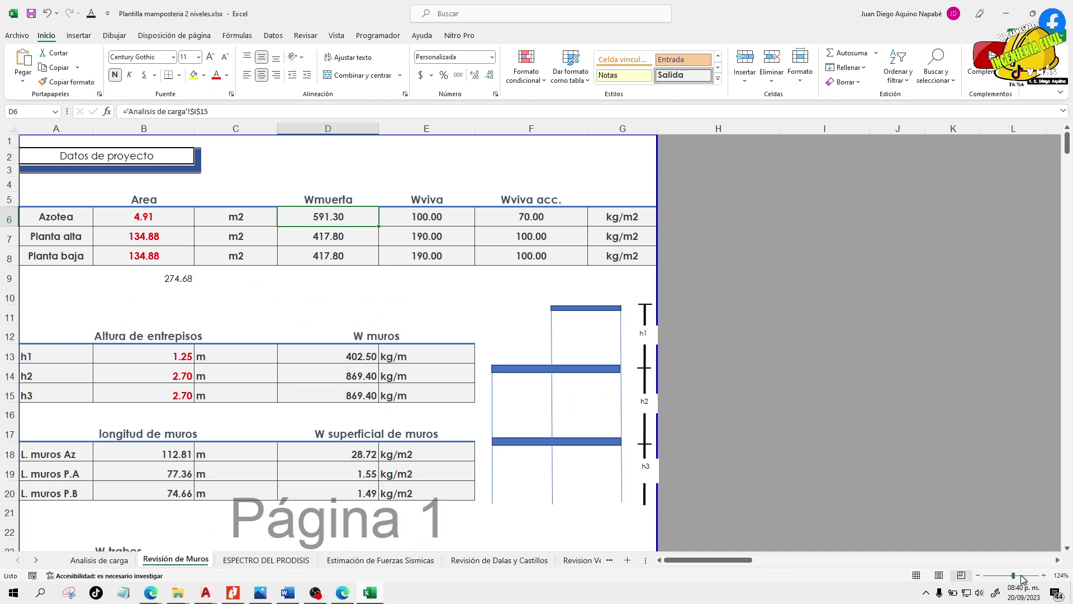
{"action": "left_click", "coordinate": [149, 243]}
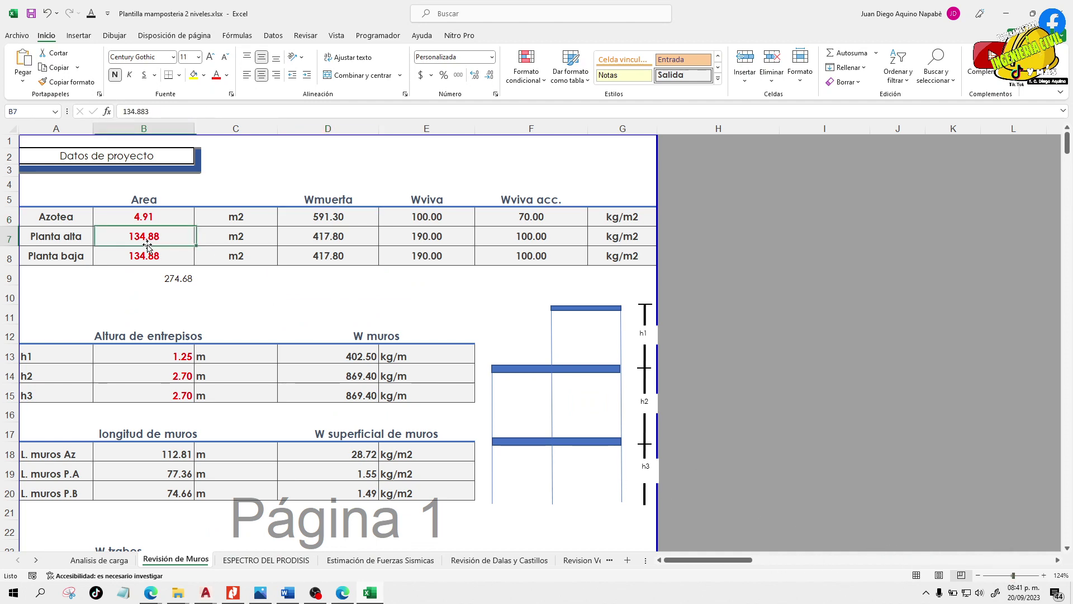
{"action": "left_click", "coordinate": [171, 221]}
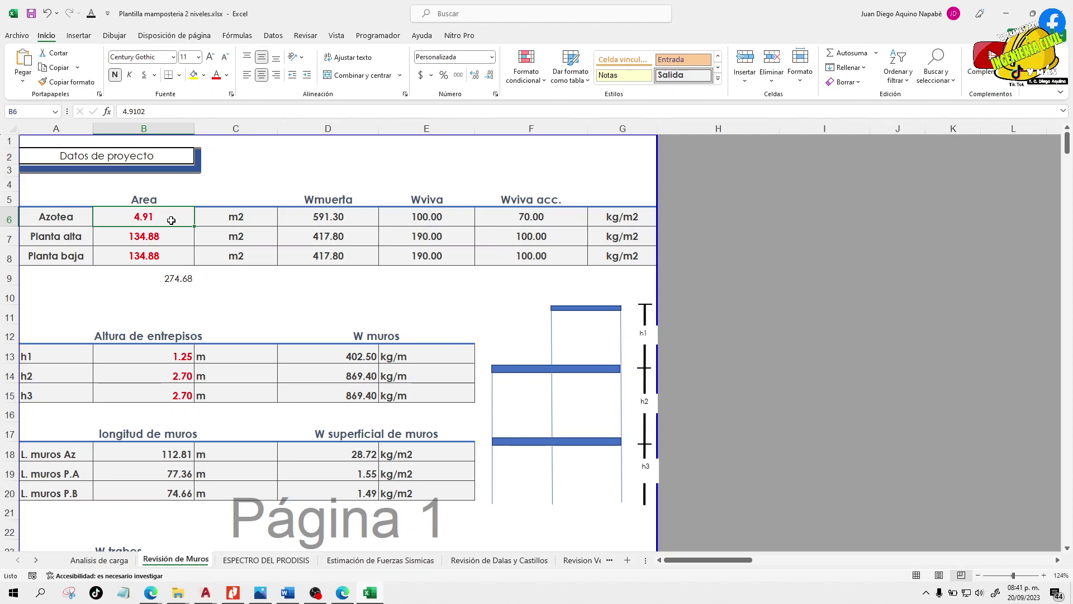
{"action": "left_click", "coordinate": [331, 217]}
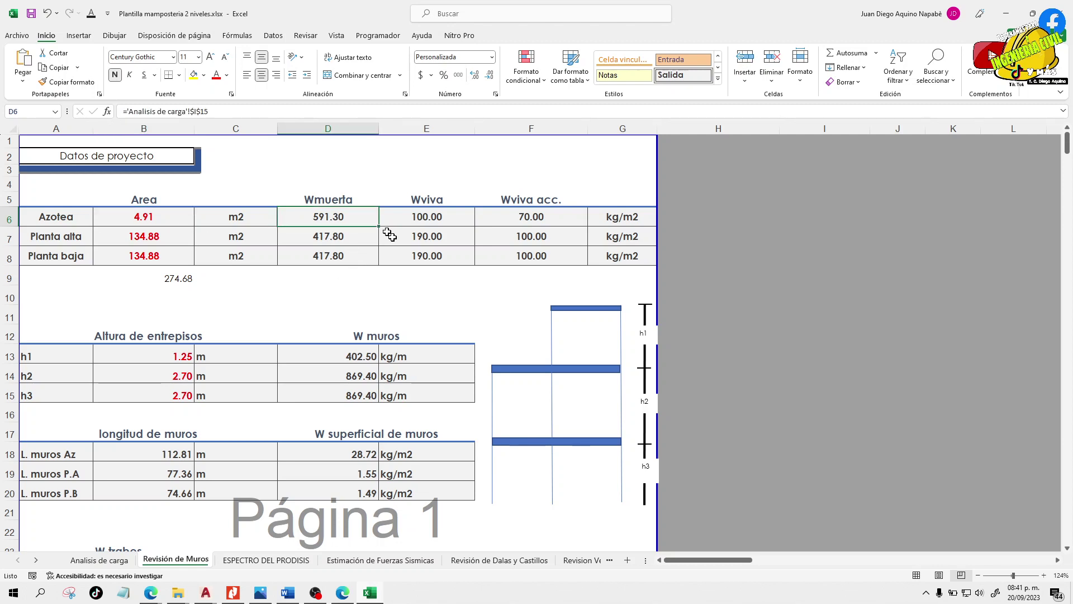
{"action": "left_click", "coordinate": [431, 218]}
{"action": "left_click", "coordinate": [506, 218]}
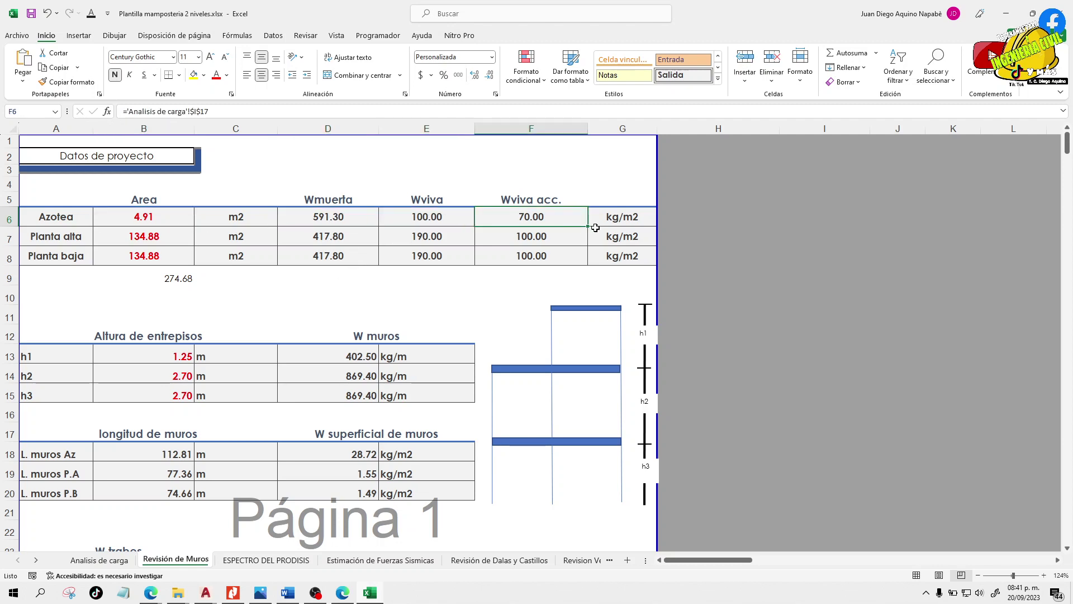
{"action": "left_click", "coordinate": [558, 242]}
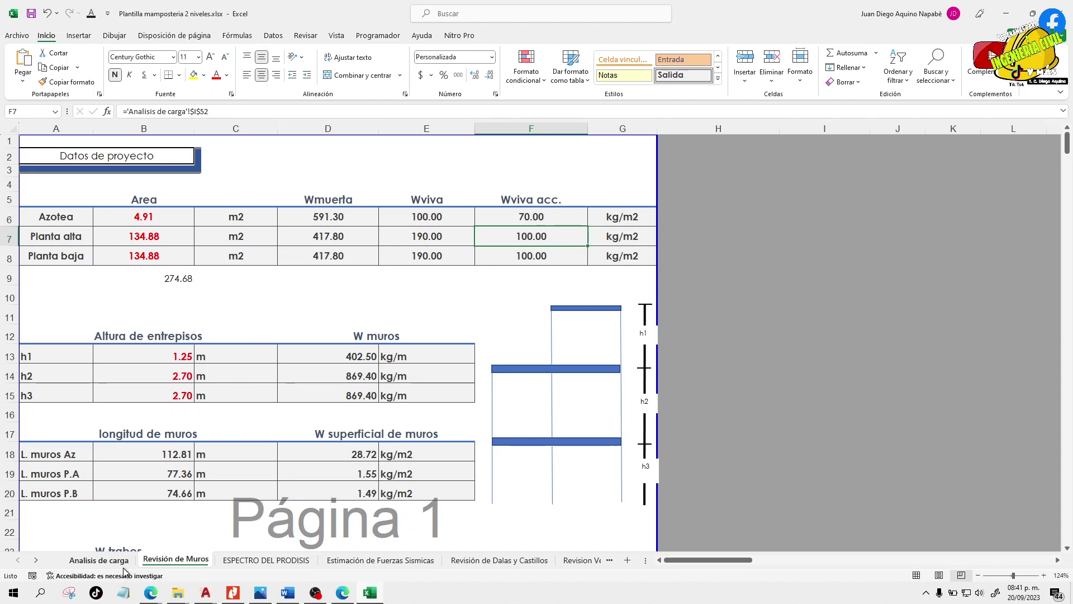
{"action": "left_click", "coordinate": [371, 221]}
{"action": "left_click", "coordinate": [368, 240]}
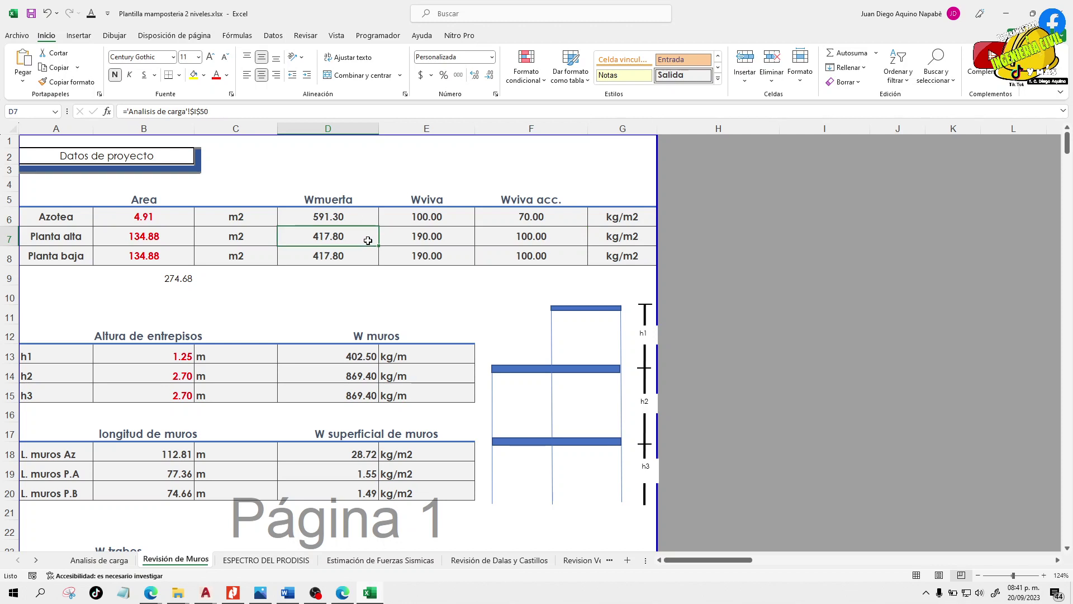
{"action": "left_click", "coordinate": [347, 221]}
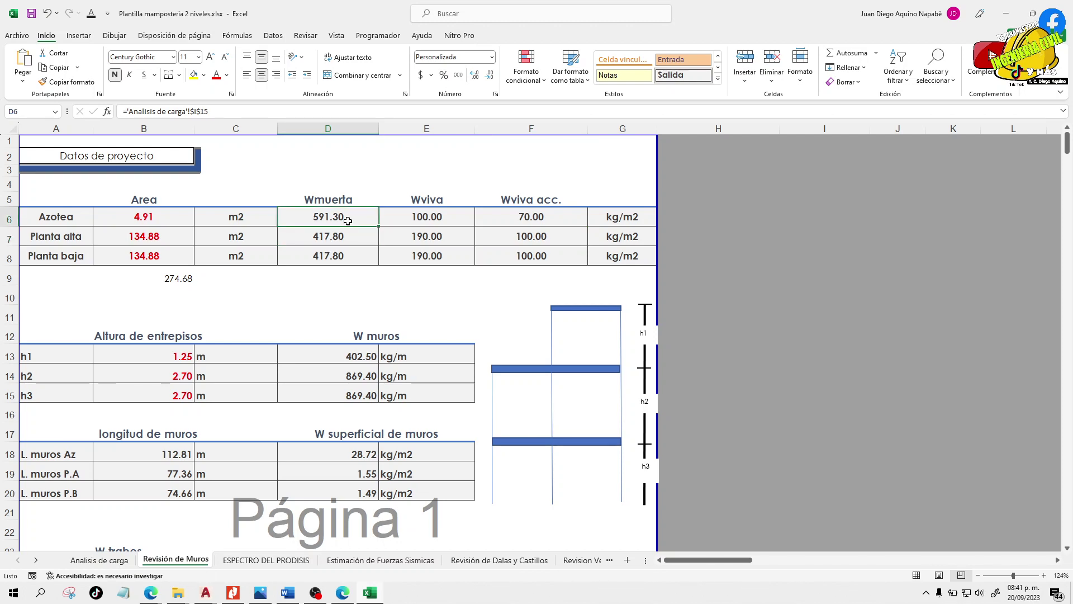
{"action": "left_click", "coordinate": [247, 115]}
{"action": "left_click", "coordinate": [235, 301]}
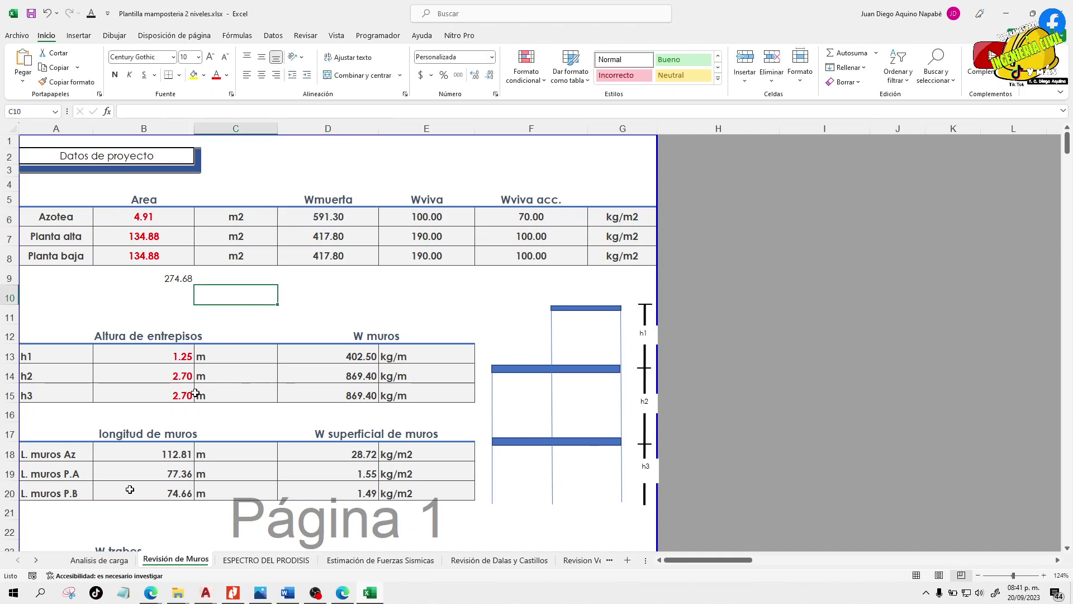
- Check the solid slab's Carga Muerta formula in Analisis de carga and look over the Losa de azotea aligerada section
{"action": "left_click", "coordinate": [99, 560]}
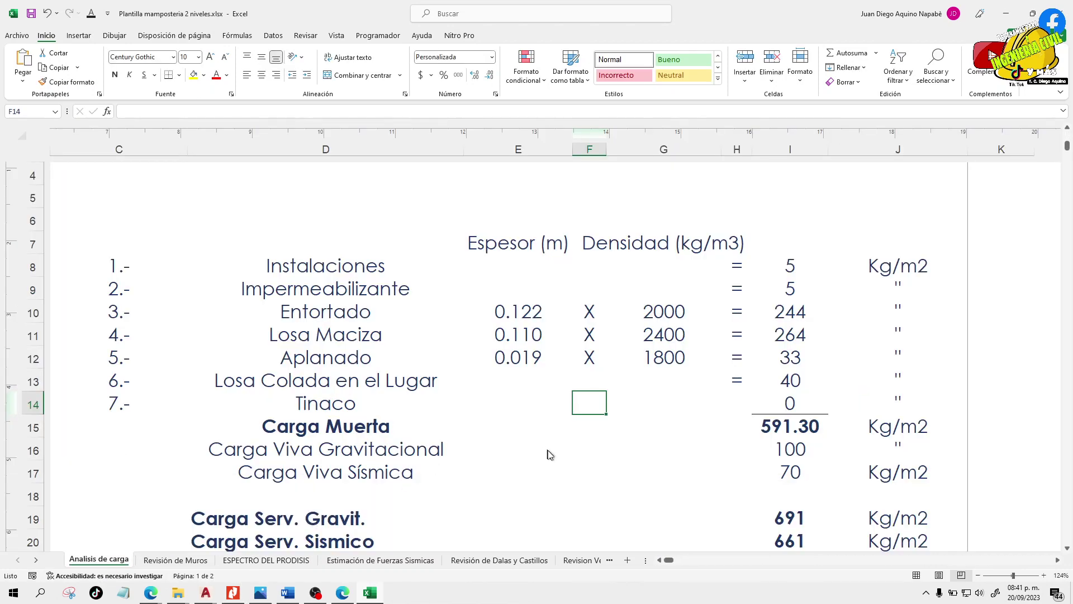
{"action": "scroll", "coordinate": [546, 453], "scroll_direction": "up", "scroll_amount": 2}
{"action": "scroll", "coordinate": [546, 453], "scroll_direction": "down", "scroll_amount": 4}
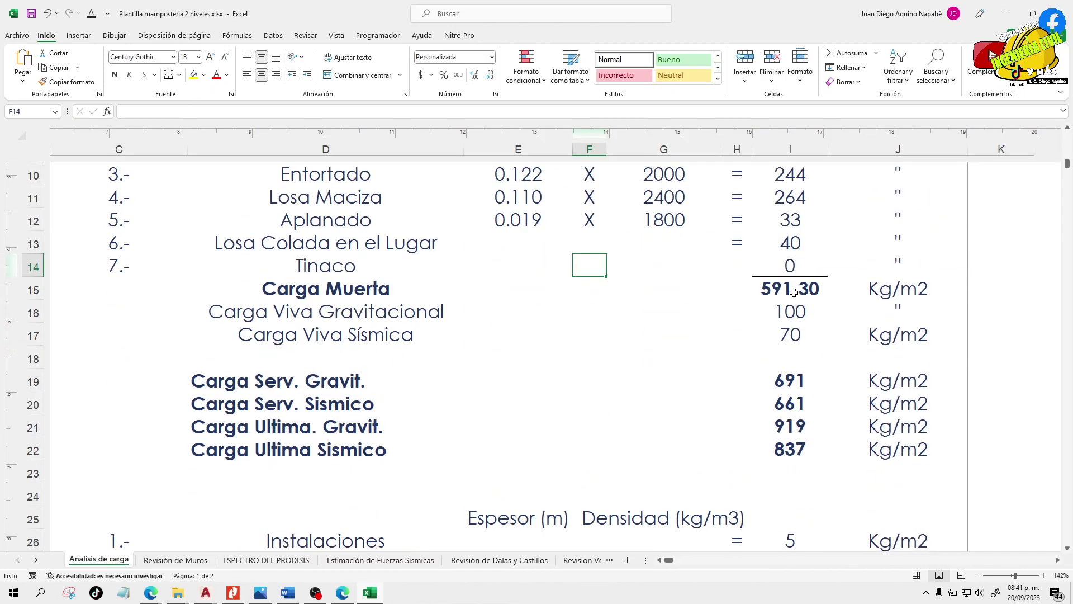
{"action": "left_click", "coordinate": [794, 291]}
{"action": "scroll", "coordinate": [661, 556], "scroll_direction": "left", "scroll_amount": 3}
{"action": "scroll", "coordinate": [560, 476], "scroll_direction": "up", "scroll_amount": 4}
{"action": "scroll", "coordinate": [375, 370], "scroll_direction": "down", "scroll_amount": 4}
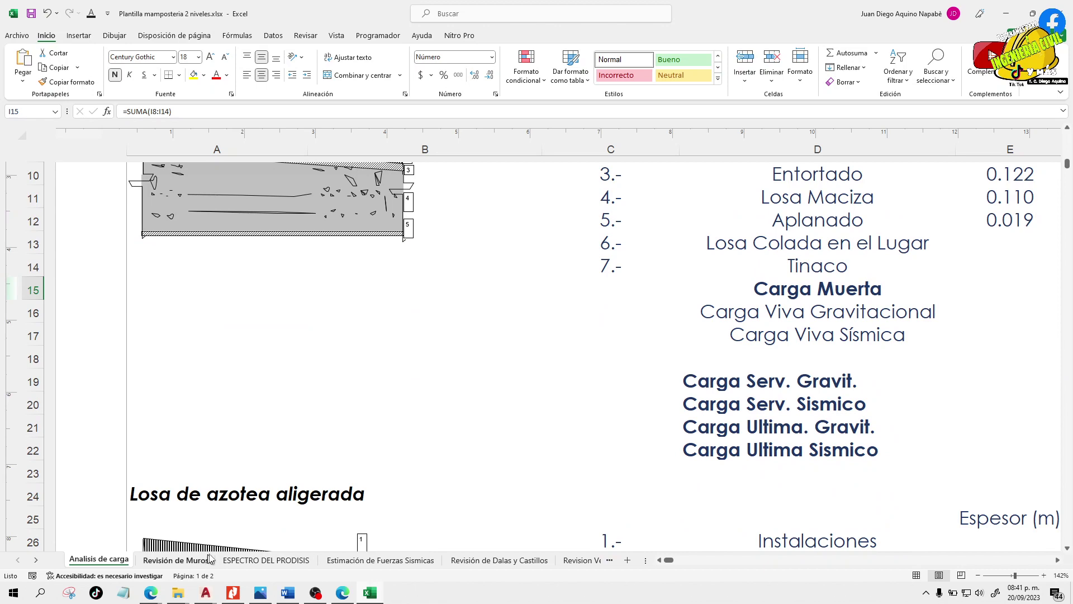
{"action": "scroll", "coordinate": [270, 447], "scroll_direction": "up", "scroll_amount": 2}
{"action": "scroll", "coordinate": [273, 401], "scroll_direction": "down", "scroll_amount": 5}
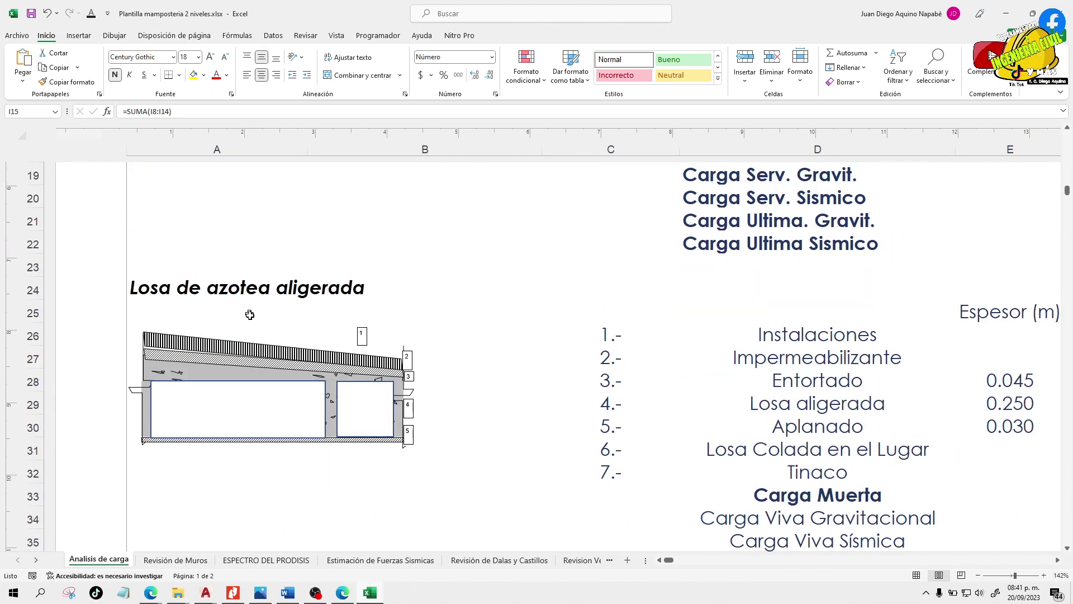
- Inspect the formula behind the Azotea Wmuerta value in cell D6 of Revisión de Muros without changing it
{"action": "left_click", "coordinate": [178, 560]}
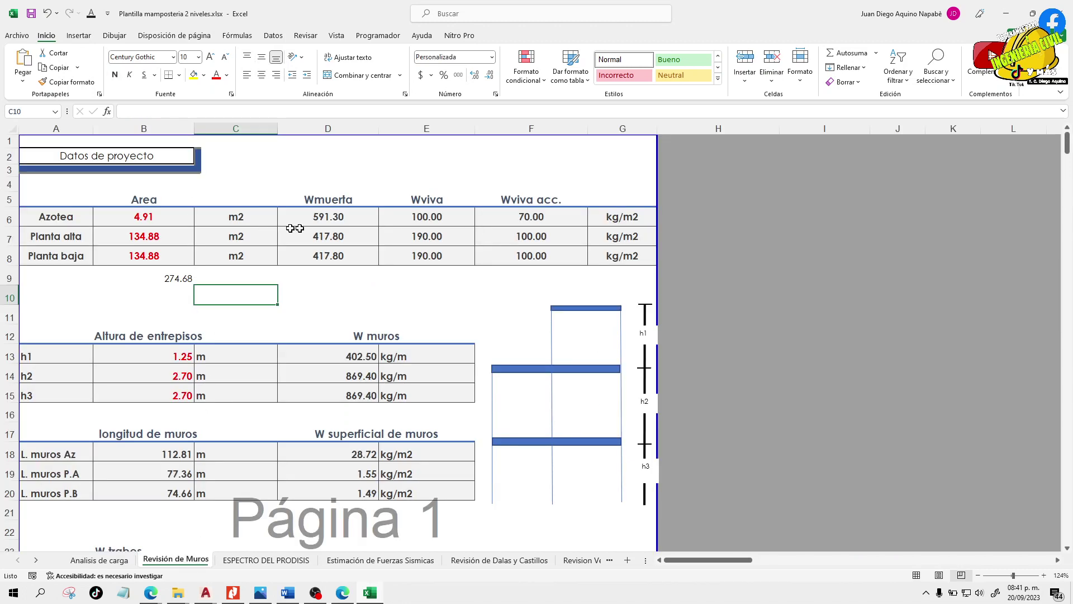
{"action": "left_click", "coordinate": [320, 226]}
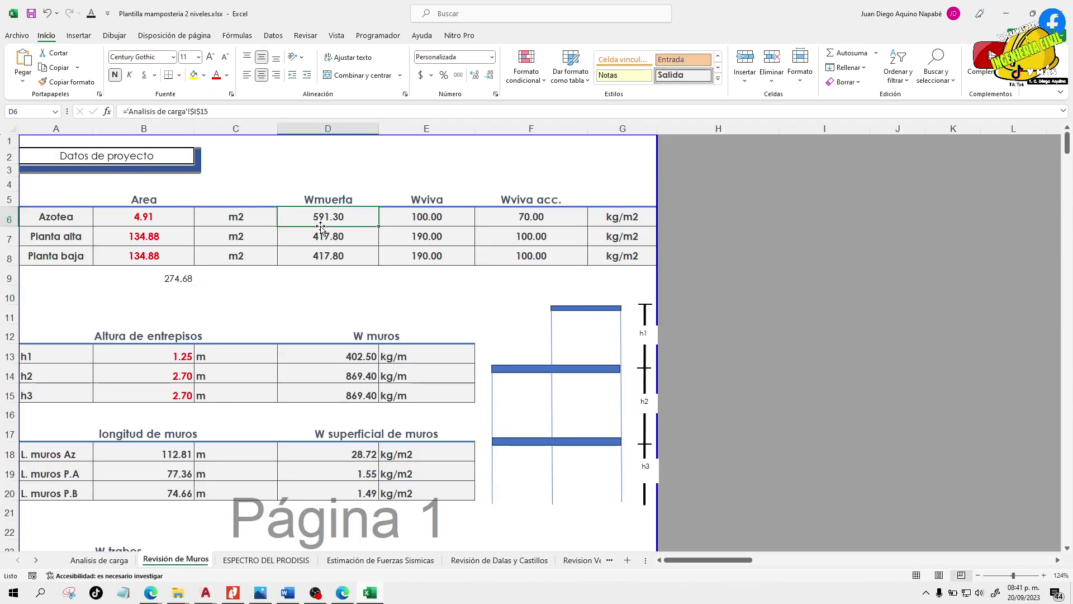
{"action": "left_click", "coordinate": [223, 112]}
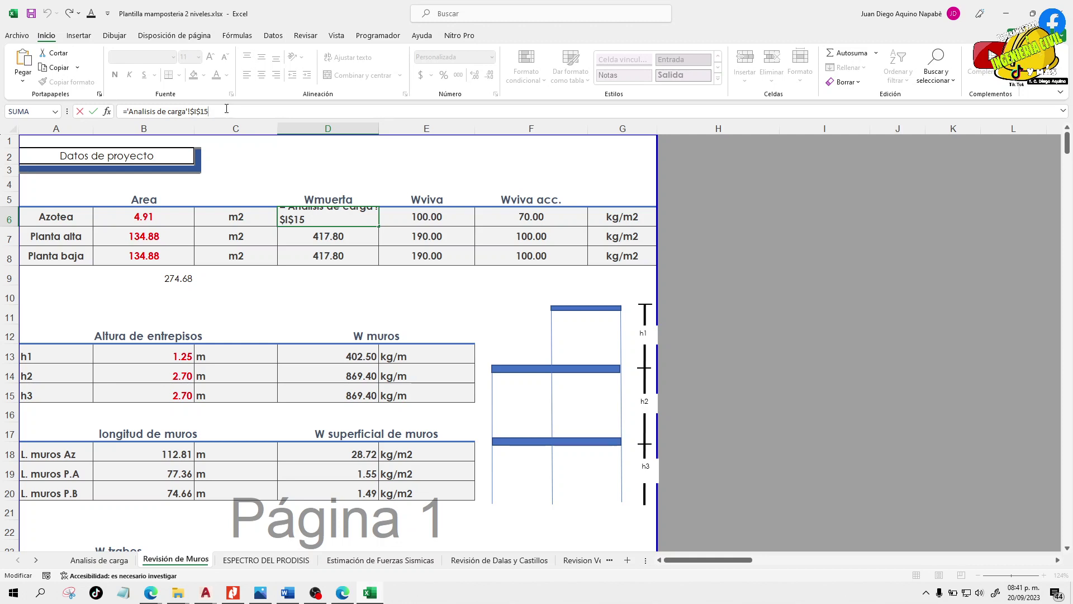
{"action": "key", "text": "Escape"}
{"action": "double_click", "coordinate": [338, 234]}
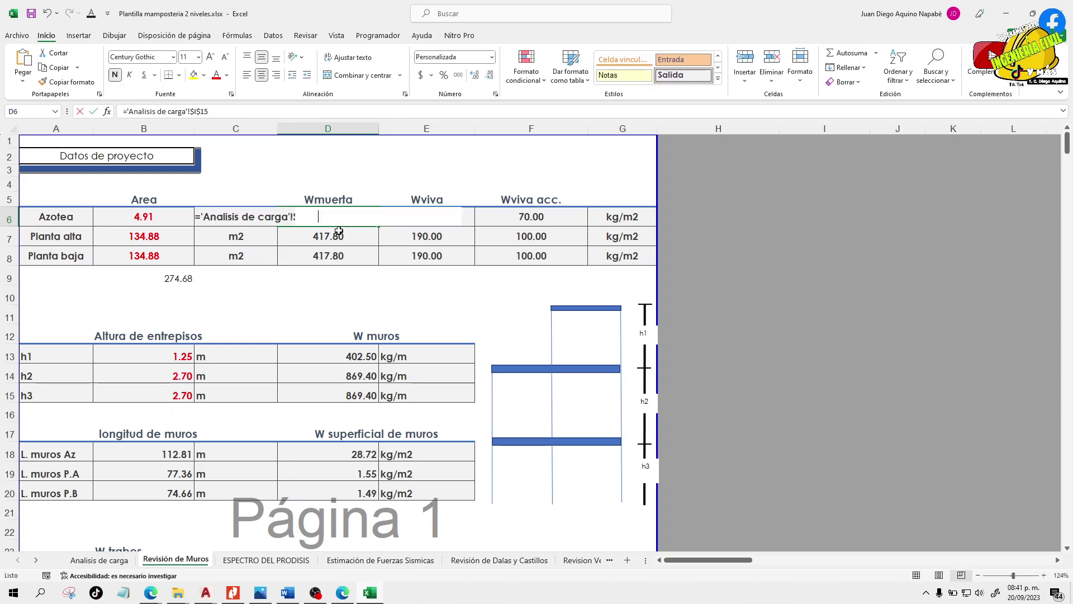
{"action": "key", "text": "Escape"}
- Link the Azotea Wmuerta in cell D6 to the lightened roof slab's Carga Muerta, cell I33 of Analisis de carga
{"action": "type", "text": "?"}
{"action": "key", "text": "Return"}
{"action": "type", "text": "0"}
{"action": "key", "text": "Escape"}
{"action": "left_click", "coordinate": [355, 220]}
{"action": "type", "text": "="}
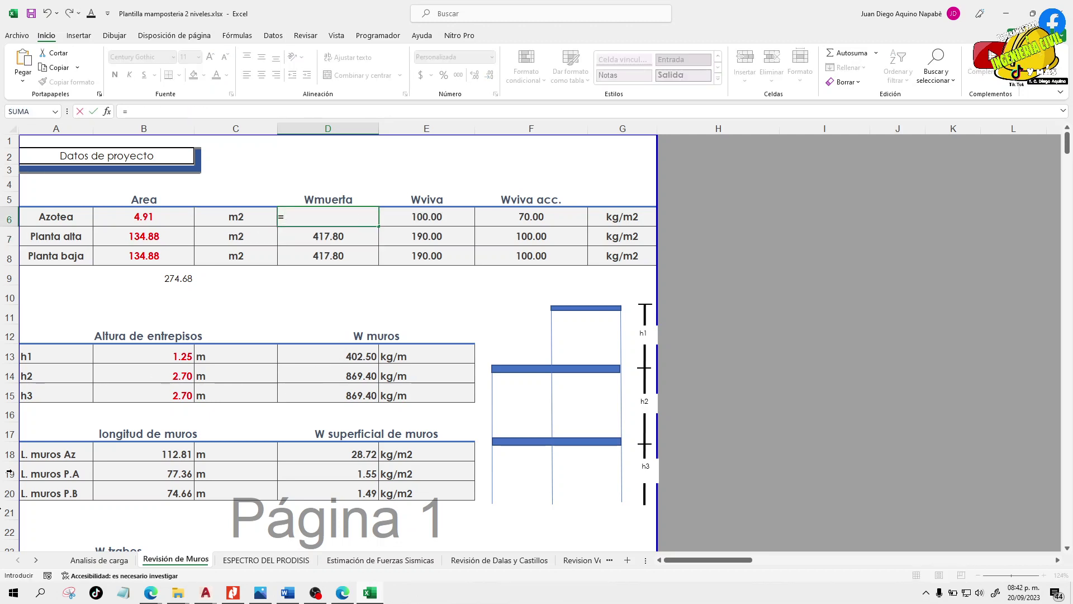
{"action": "left_click", "coordinate": [104, 564]}
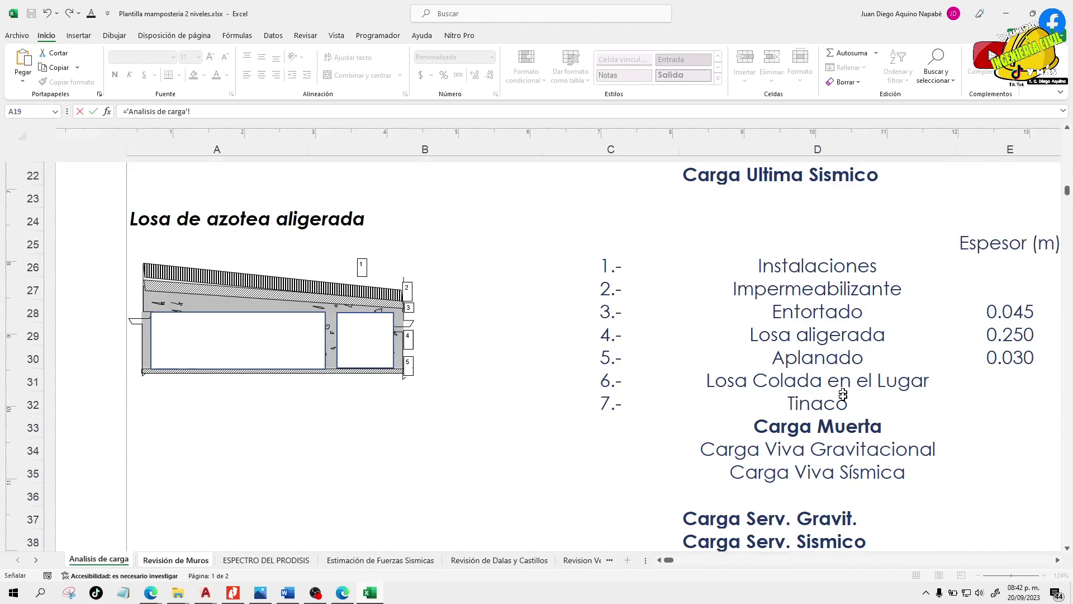
{"action": "left_click", "coordinate": [1054, 563]}
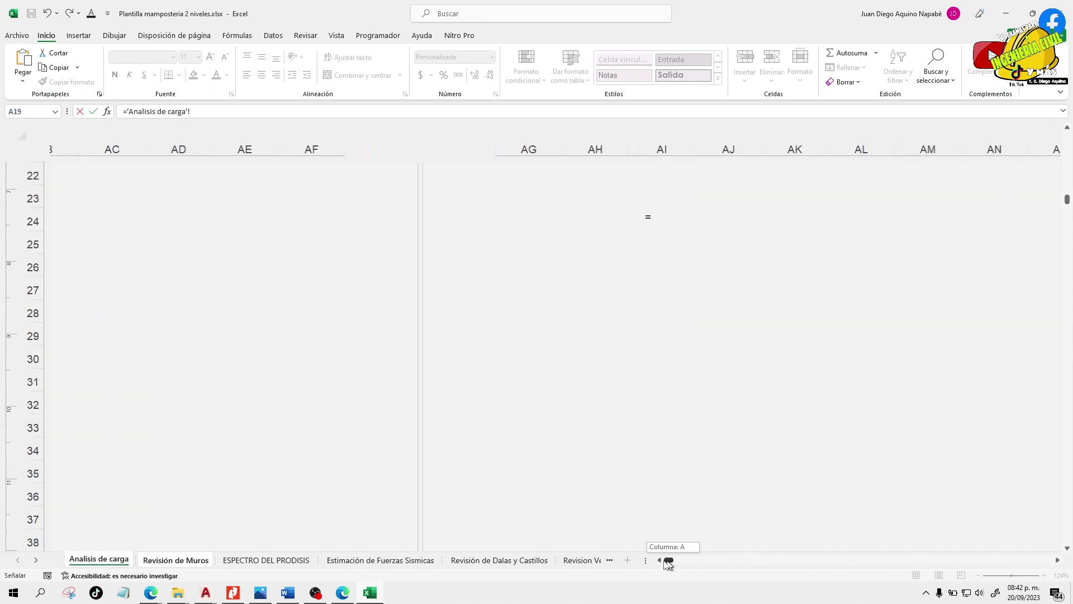
{"action": "scroll", "coordinate": [647, 216], "scroll_direction": "left", "scroll_amount": 10}
{"action": "scroll", "coordinate": [898, 544], "scroll_direction": "down", "scroll_amount": 1}
{"action": "left_click", "coordinate": [1025, 499]}
{"action": "key", "text": "Right"}
{"action": "key", "text": "Right"}
{"action": "key", "text": "Right"}
{"action": "left_click", "coordinate": [1004, 357]}
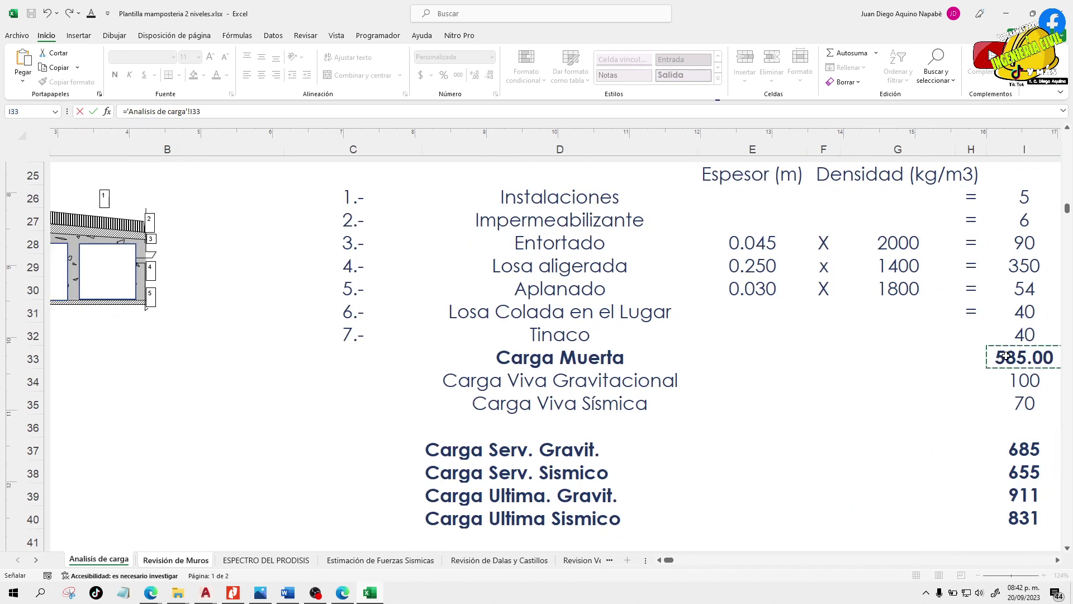
{"action": "key", "text": "Return"}
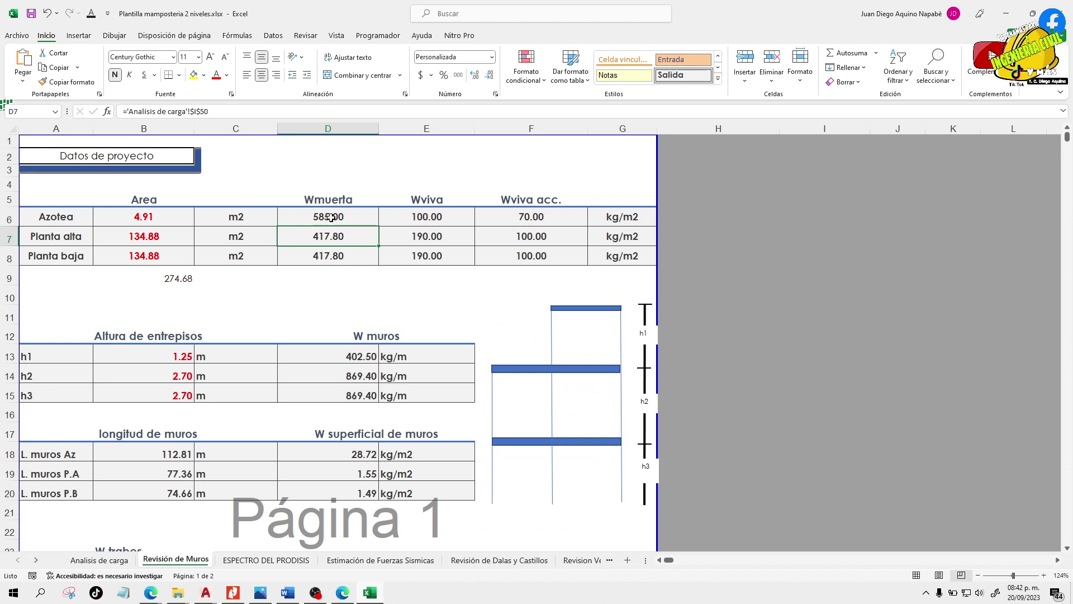
- Undo the changes to the Azotea Wmuerta cell, restoring its link to cell I15 of Analisis de carga
{"action": "left_click", "coordinate": [331, 217]}
{"action": "key", "text": "ctrl+z"}
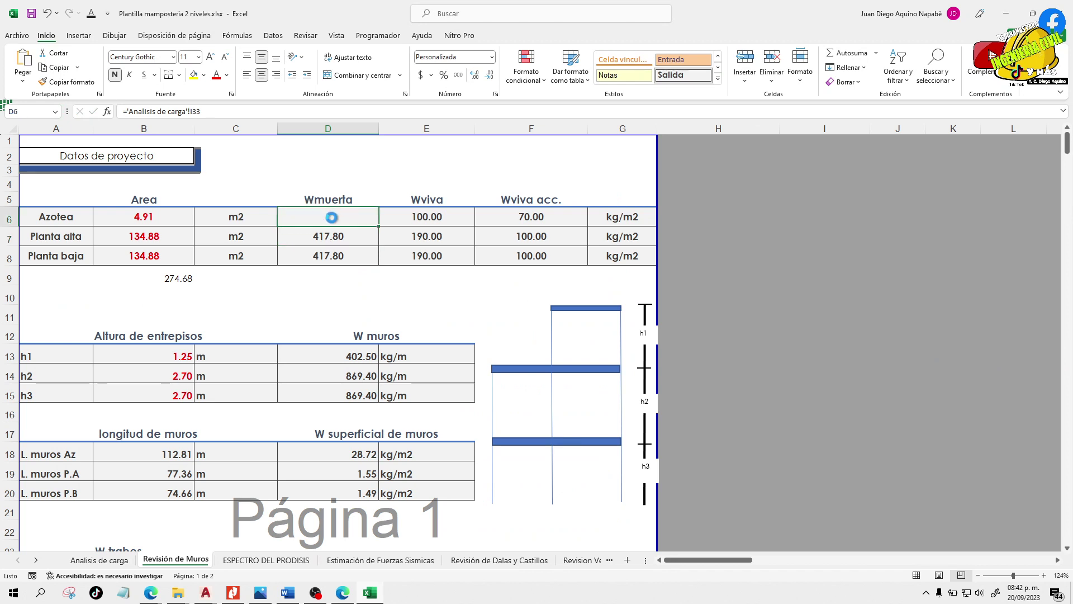
{"action": "key", "text": "ctrl+z"}
- Review the solid roof slab's loads in Analisis de carga and the Azotea area in Revisión de Muros
{"action": "left_click", "coordinate": [120, 562]}
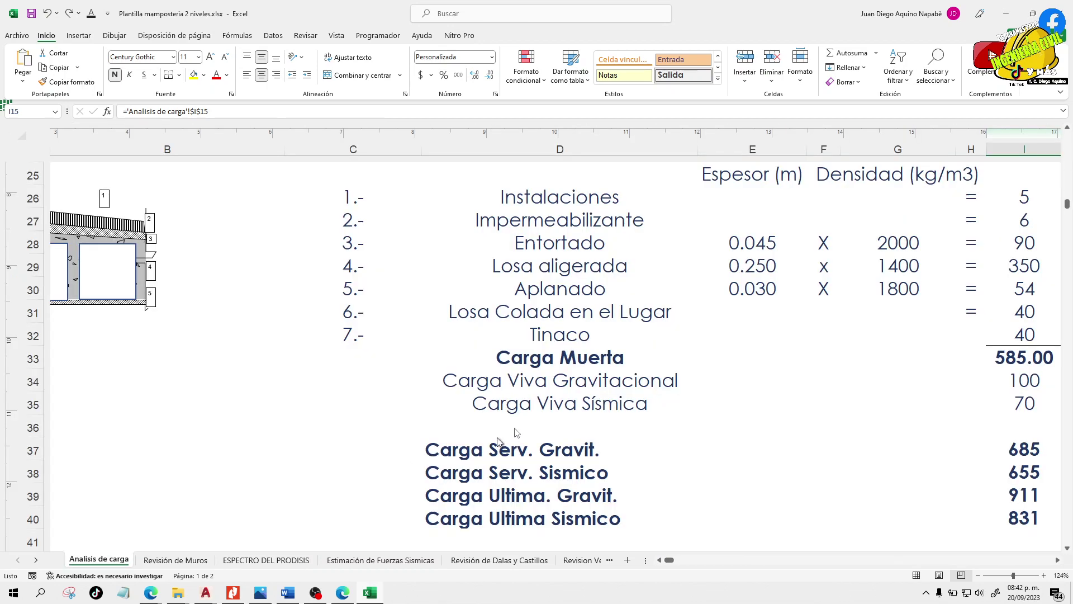
{"action": "scroll", "coordinate": [559, 405], "scroll_direction": "up", "scroll_amount": 5}
{"action": "scroll", "coordinate": [579, 408], "scroll_direction": "up", "scroll_amount": 2}
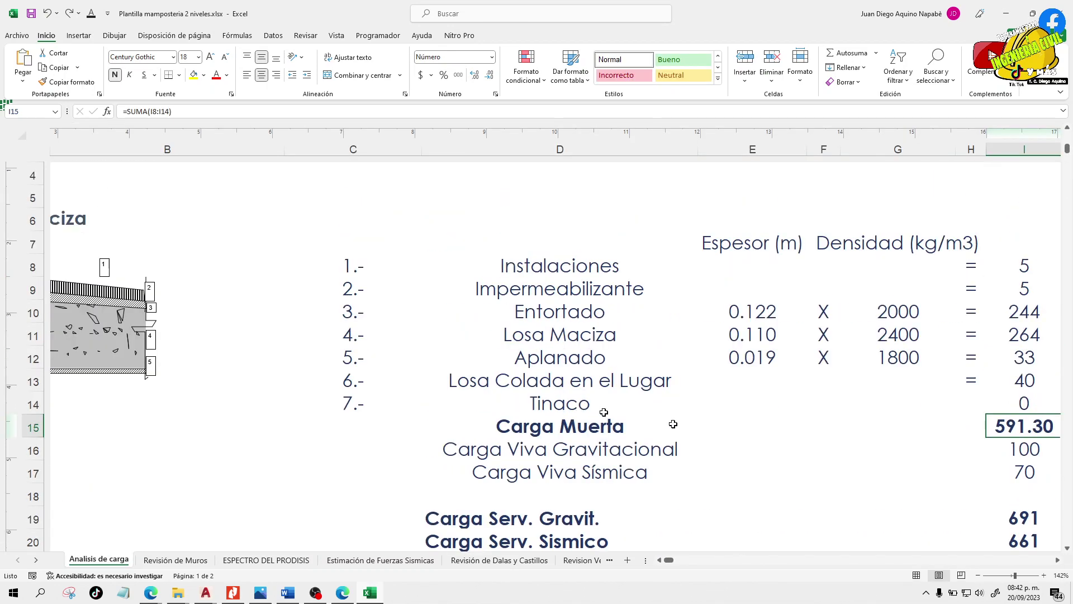
{"action": "left_click", "coordinate": [178, 560]}
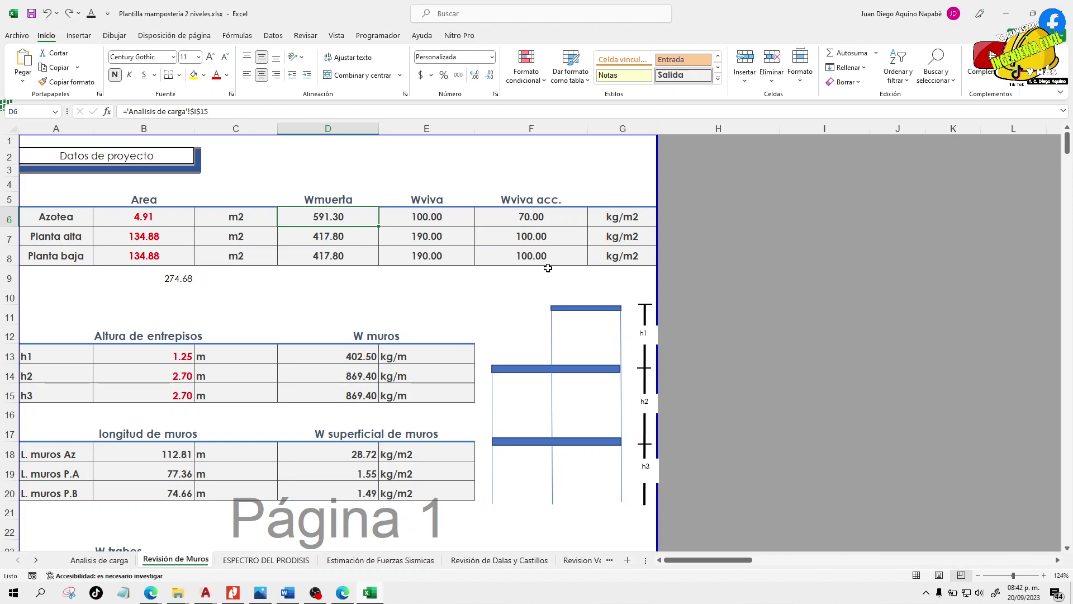
{"action": "scroll", "coordinate": [320, 274], "scroll_direction": "down", "scroll_amount": 1}
{"action": "scroll", "coordinate": [270, 274], "scroll_direction": "up", "scroll_amount": 1}
{"action": "left_click", "coordinate": [163, 223]}
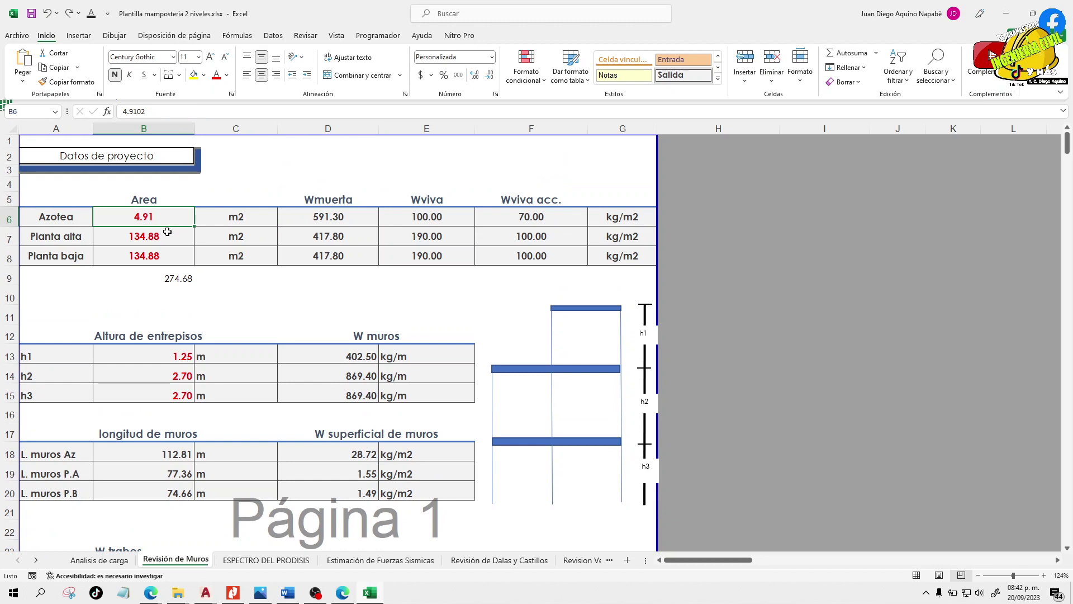
- Examine the Planta alta and Planta baja areas and the storey heights h1 to h3 in Revisión de Muros
{"action": "left_click", "coordinate": [161, 240]}
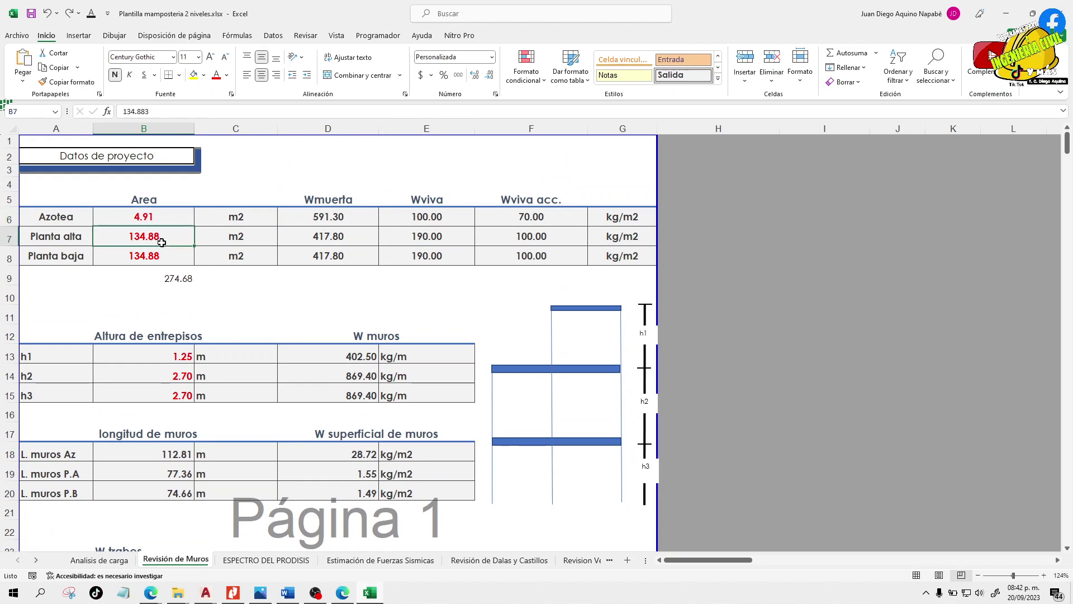
{"action": "left_click", "coordinate": [166, 256]}
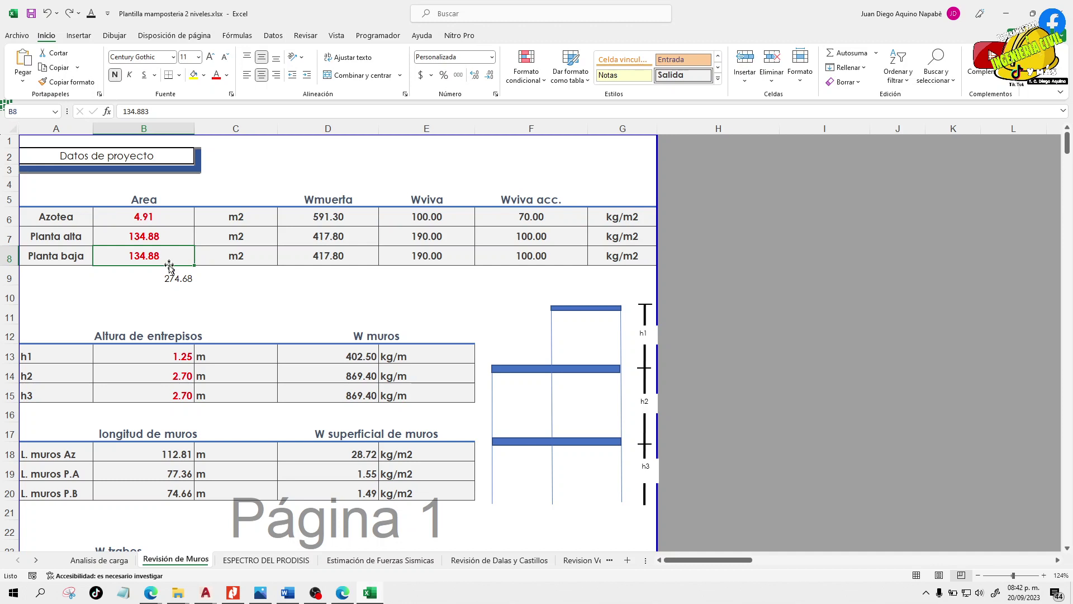
{"action": "scroll", "coordinate": [168, 259], "scroll_direction": "down", "scroll_amount": 1}
{"action": "left_click", "coordinate": [158, 318]}
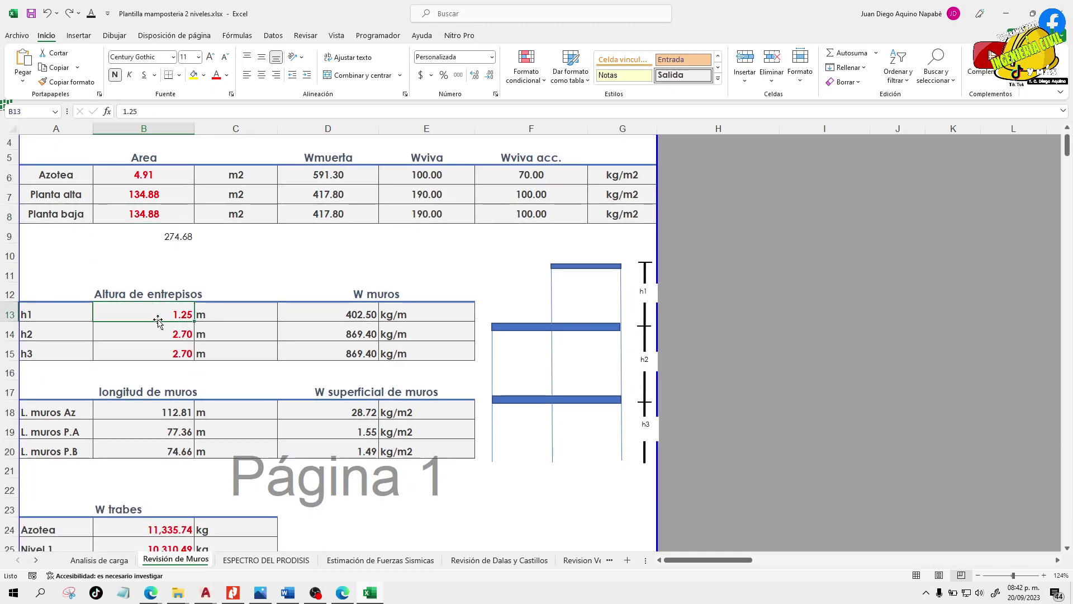
{"action": "left_click", "coordinate": [165, 329]}
{"action": "left_click", "coordinate": [169, 350]}
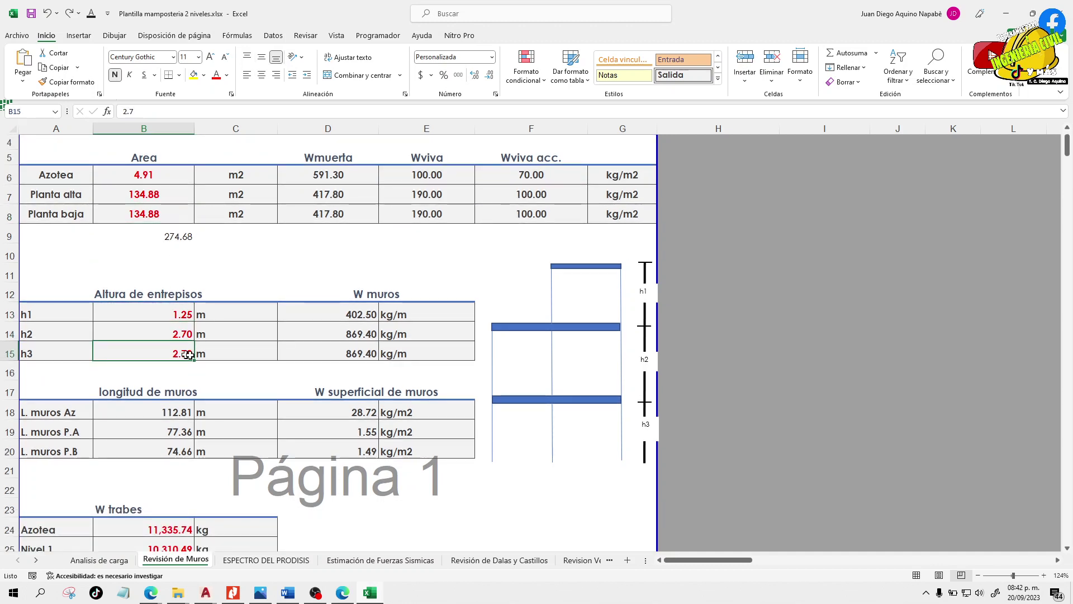
- Examine the W trabes values for Azotea, Nivel 1 and P.Baja and the total weight tables beneath them
{"action": "scroll", "coordinate": [207, 361], "scroll_direction": "down", "scroll_amount": 3}
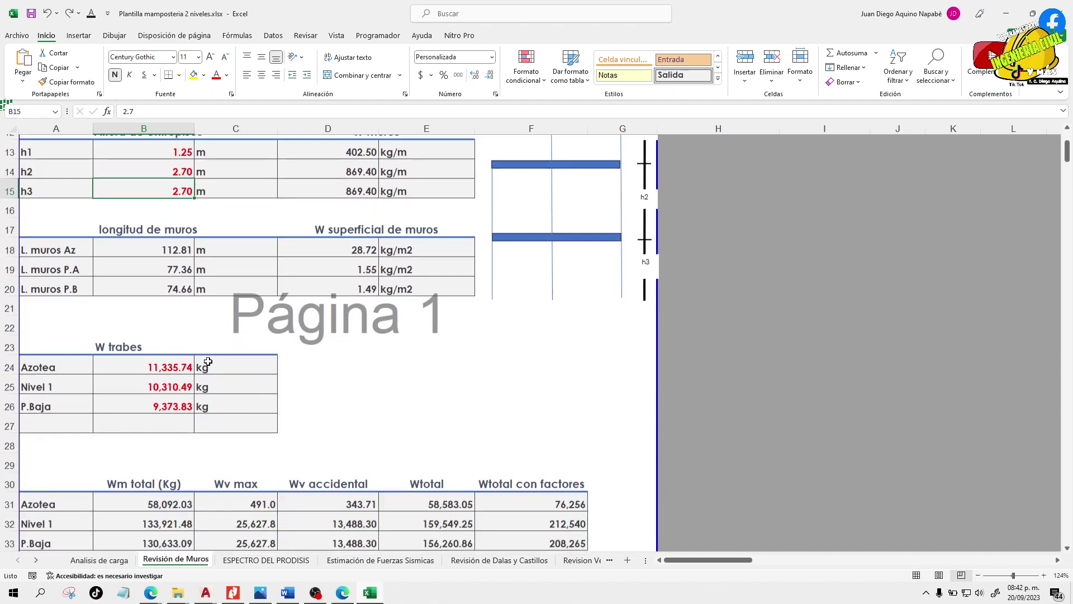
{"action": "left_click", "coordinate": [177, 364]}
{"action": "left_click", "coordinate": [182, 381]}
{"action": "left_click", "coordinate": [179, 401]}
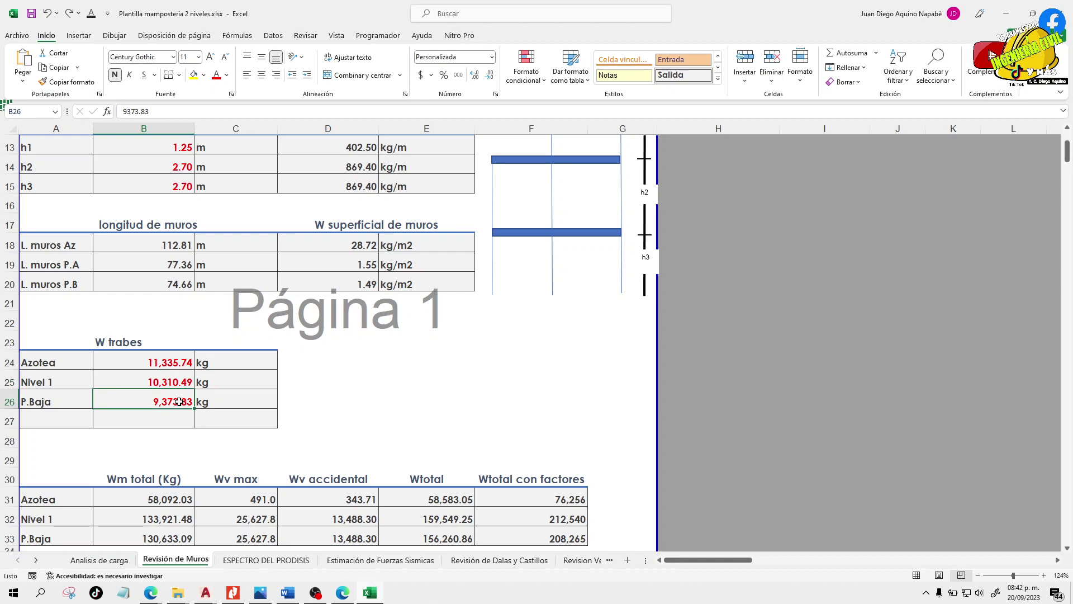
{"action": "scroll", "coordinate": [179, 401], "scroll_direction": "down", "scroll_amount": 2}
{"action": "scroll", "coordinate": [179, 402], "scroll_direction": "down", "scroll_amount": 1}
{"action": "scroll", "coordinate": [178, 402], "scroll_direction": "up", "scroll_amount": 8}
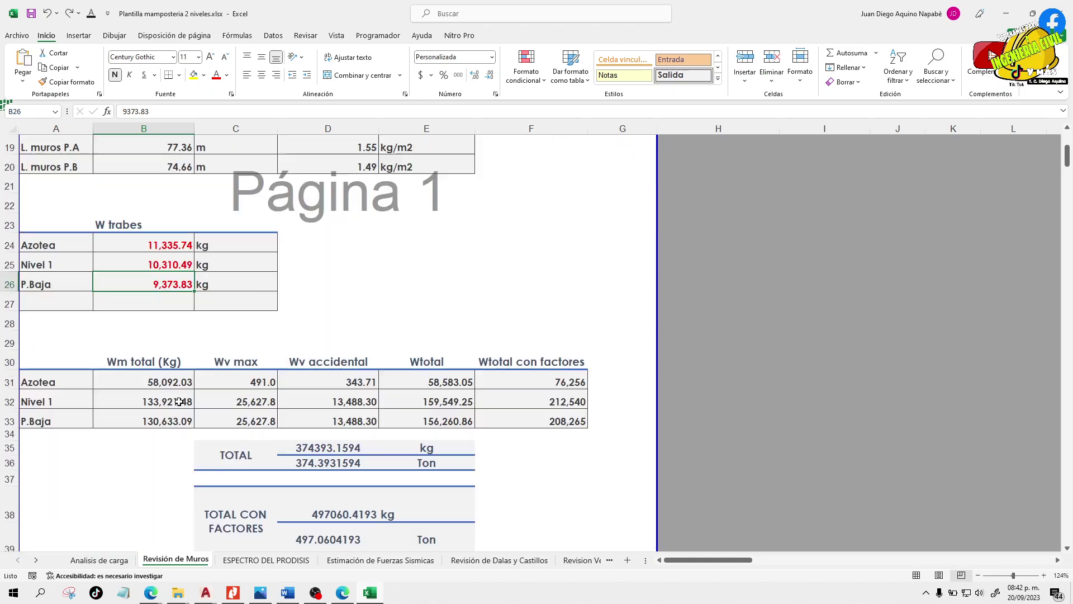
{"action": "scroll", "coordinate": [288, 382], "scroll_direction": "down", "scroll_amount": 1}
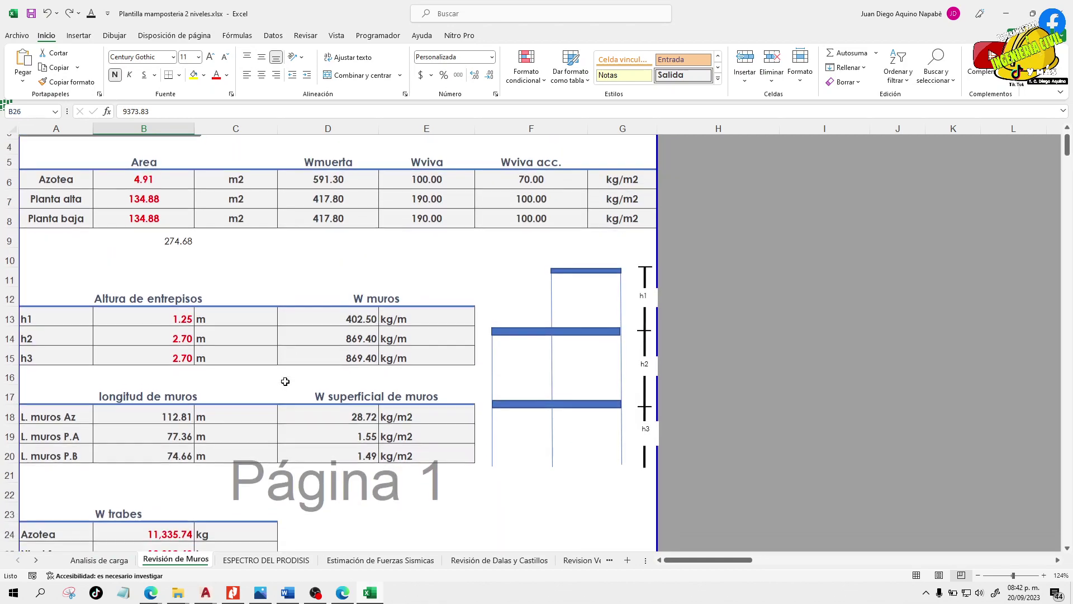
{"action": "left_click", "coordinate": [812, 335]}
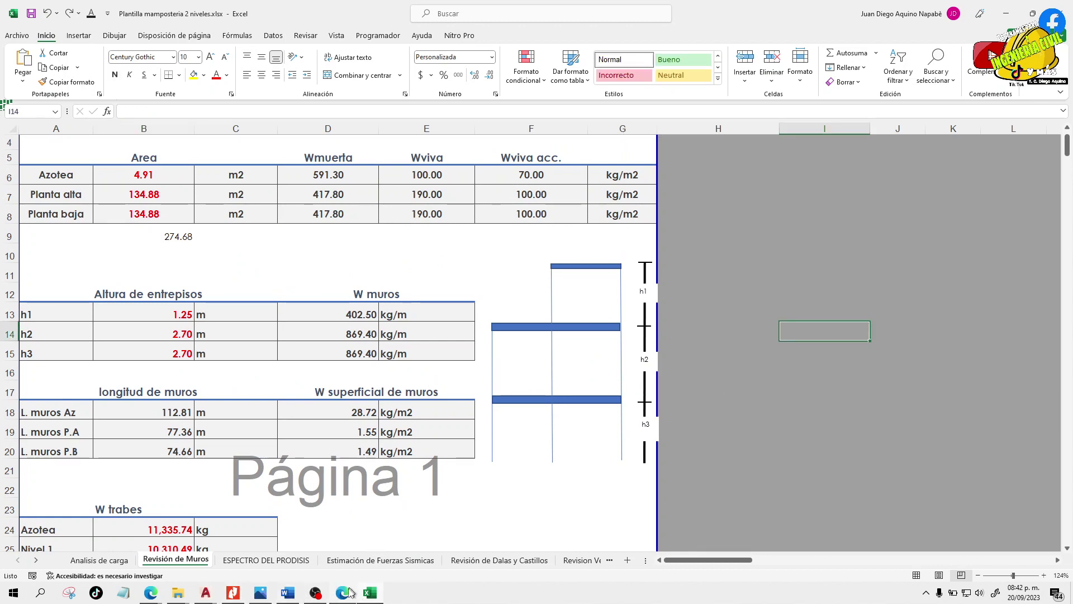
- Switch to the AutoCAD drawing PLANOS ARQUITECTONICOS PARA EJERCICIO 2023.dwg and examine the tributary area plans and the two empty slab outlines
{"action": "left_click", "coordinate": [210, 593]}
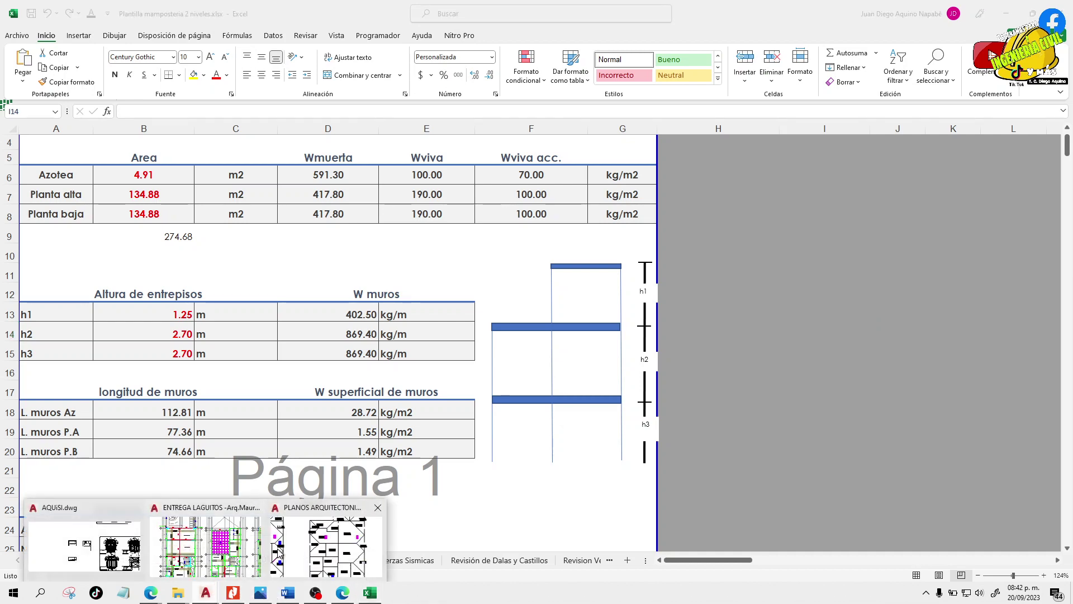
{"action": "left_click", "coordinate": [295, 556]}
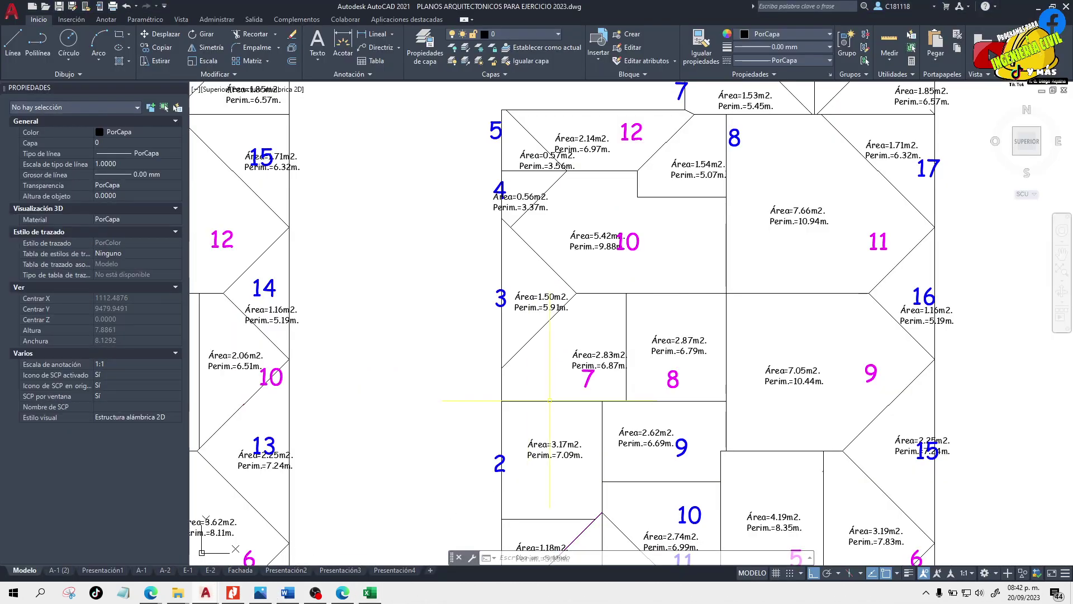
{"action": "scroll", "coordinate": [543, 399], "scroll_direction": "down", "scroll_amount": 6}
{"action": "scroll", "coordinate": [579, 397], "scroll_direction": "up", "scroll_amount": 4}
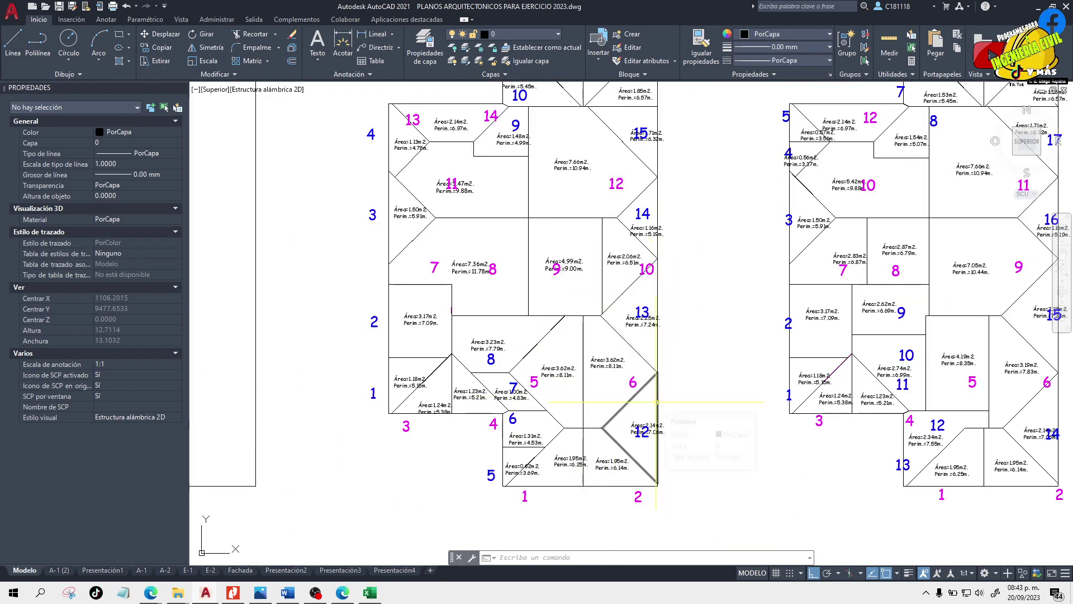
{"action": "scroll", "coordinate": [627, 458], "scroll_direction": "down", "scroll_amount": 2}
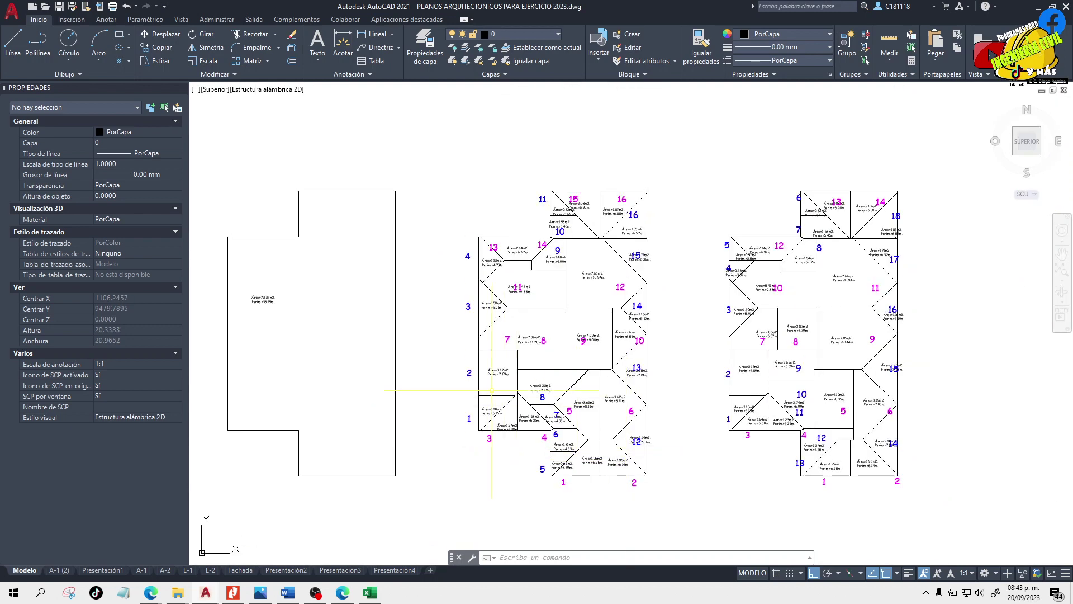
{"action": "scroll", "coordinate": [479, 352], "scroll_direction": "up", "scroll_amount": 2}
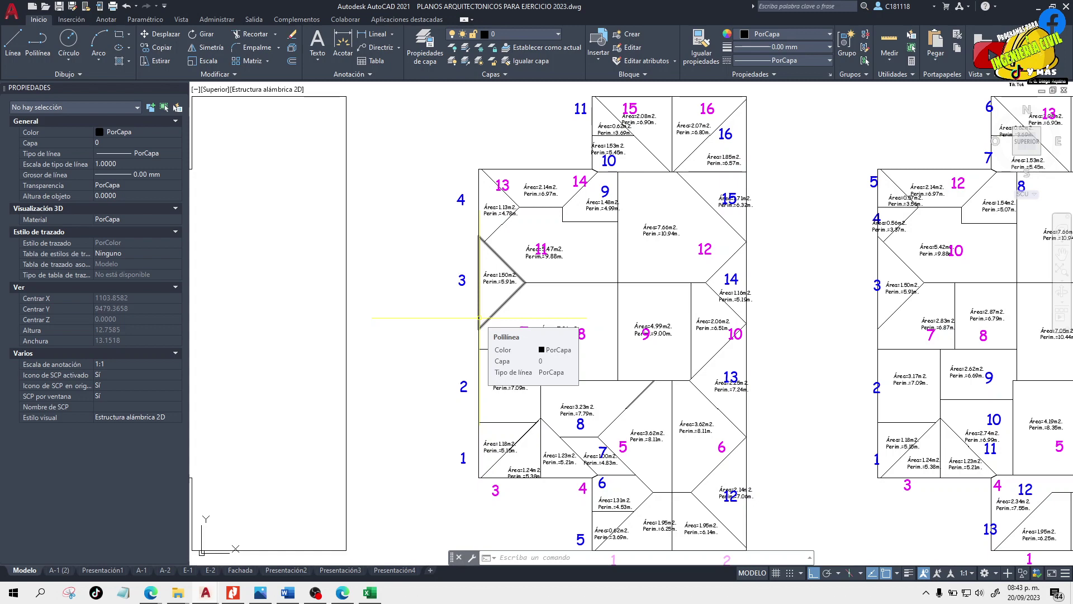
{"action": "scroll", "coordinate": [567, 360], "scroll_direction": "down", "scroll_amount": 4}
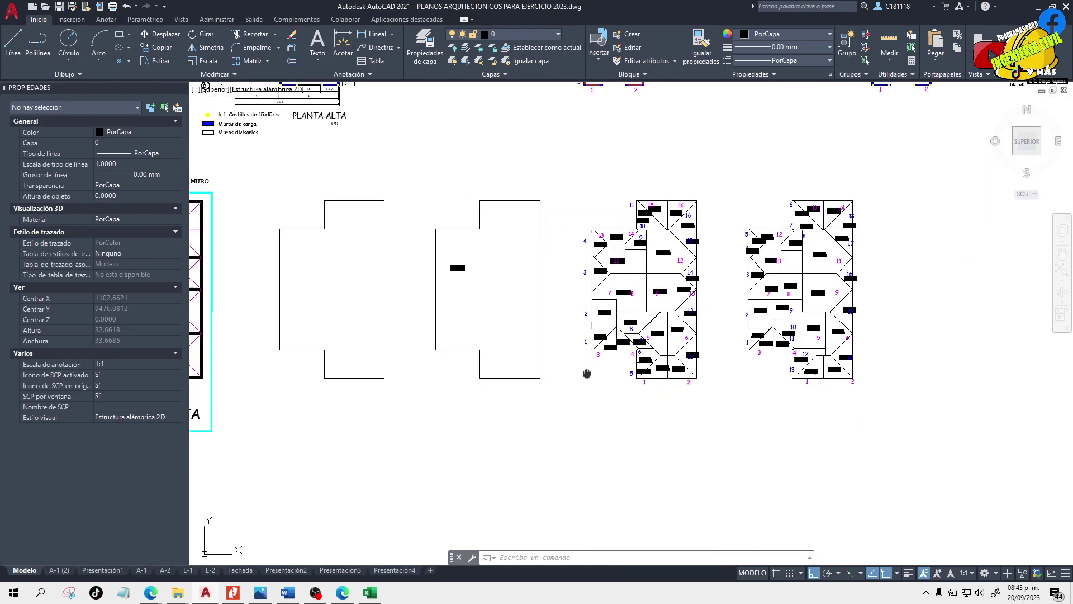
{"action": "scroll", "coordinate": [394, 301], "scroll_direction": "up", "scroll_amount": 3}
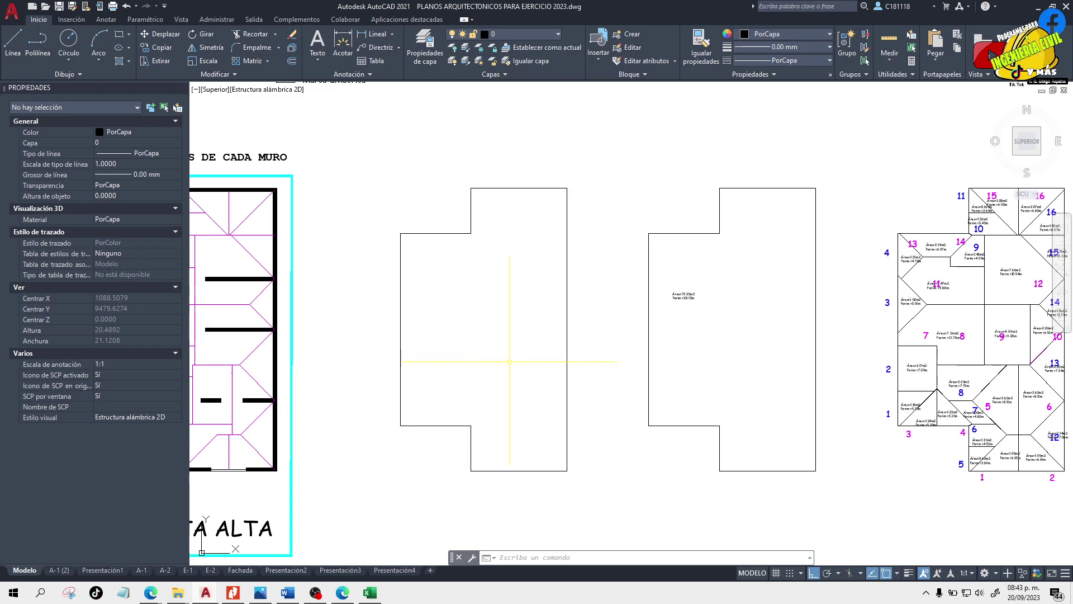
- Run the PRM command and place an area and perimeter label inside the slab outline nearest the PLANTA ALTA tributary plan
{"action": "type", "text": "pr"}
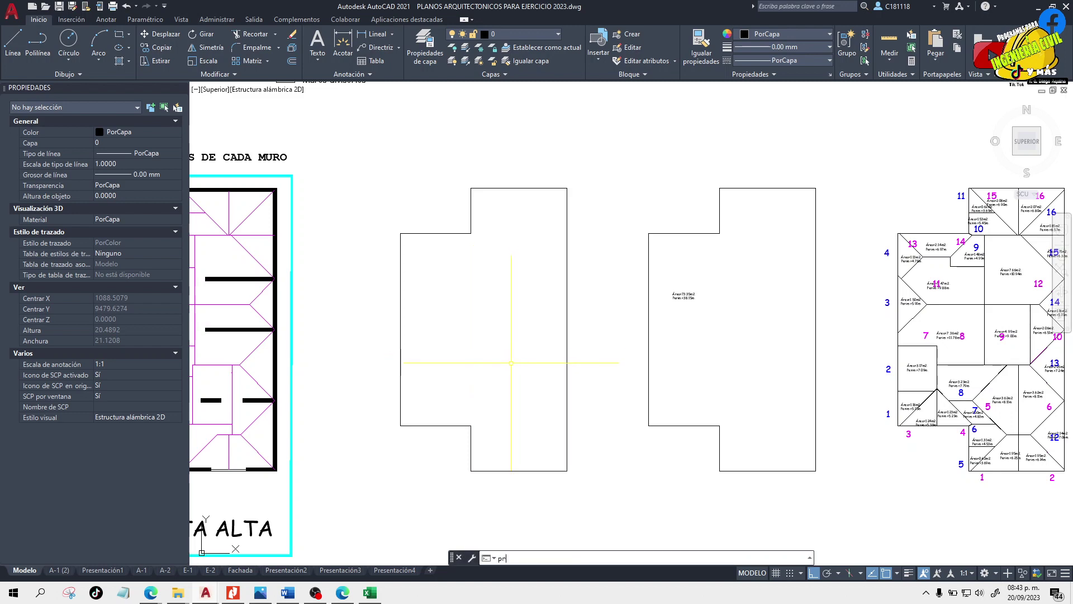
{"action": "type", "text": "m"}
{"action": "key", "text": "Return"}
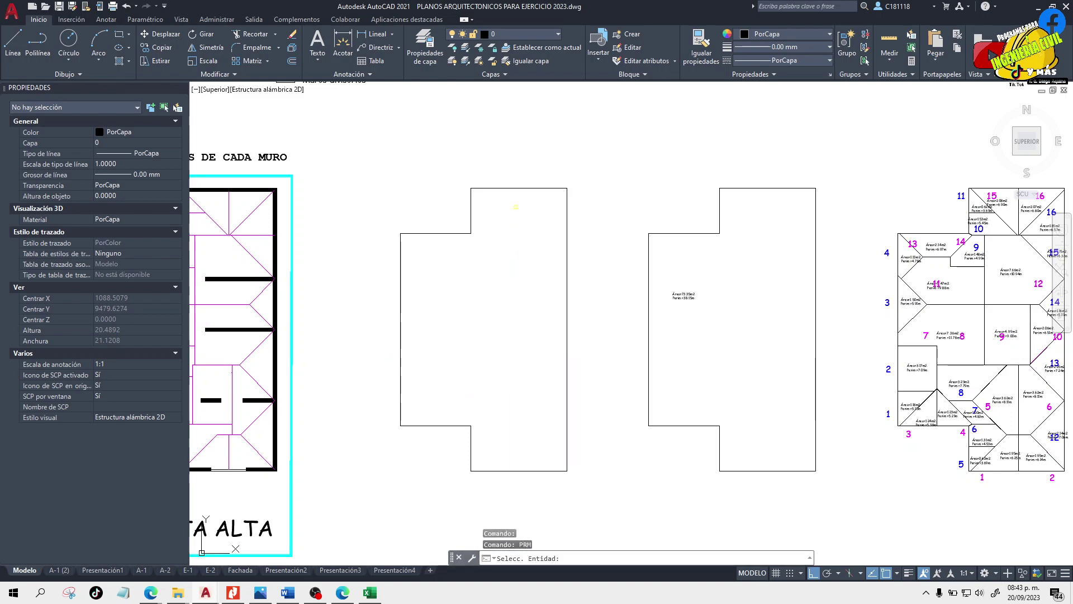
{"action": "left_click", "coordinate": [525, 189]}
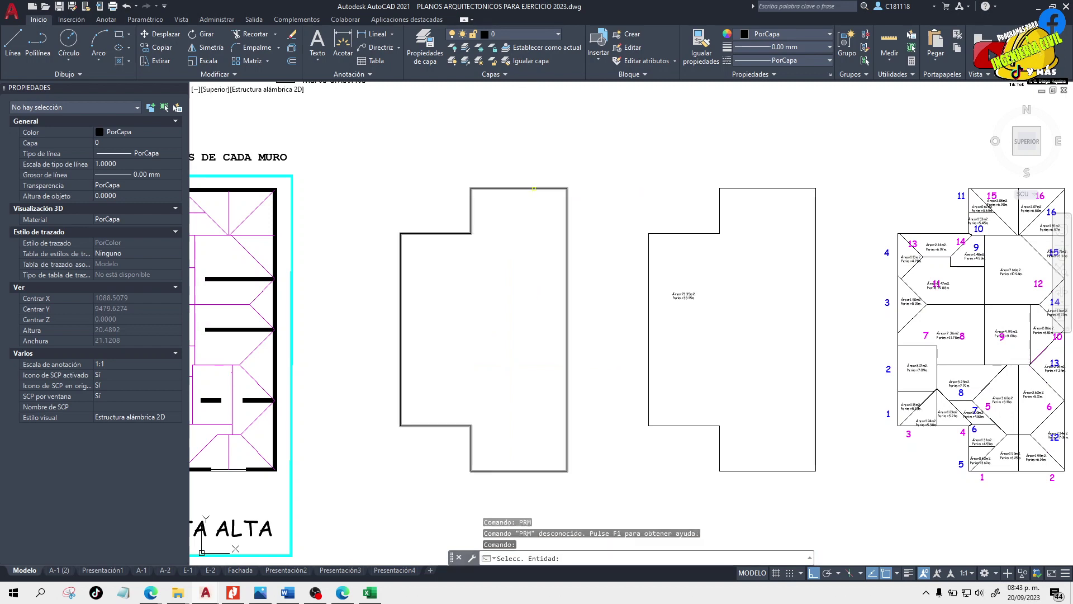
{"action": "left_click", "coordinate": [473, 277]}
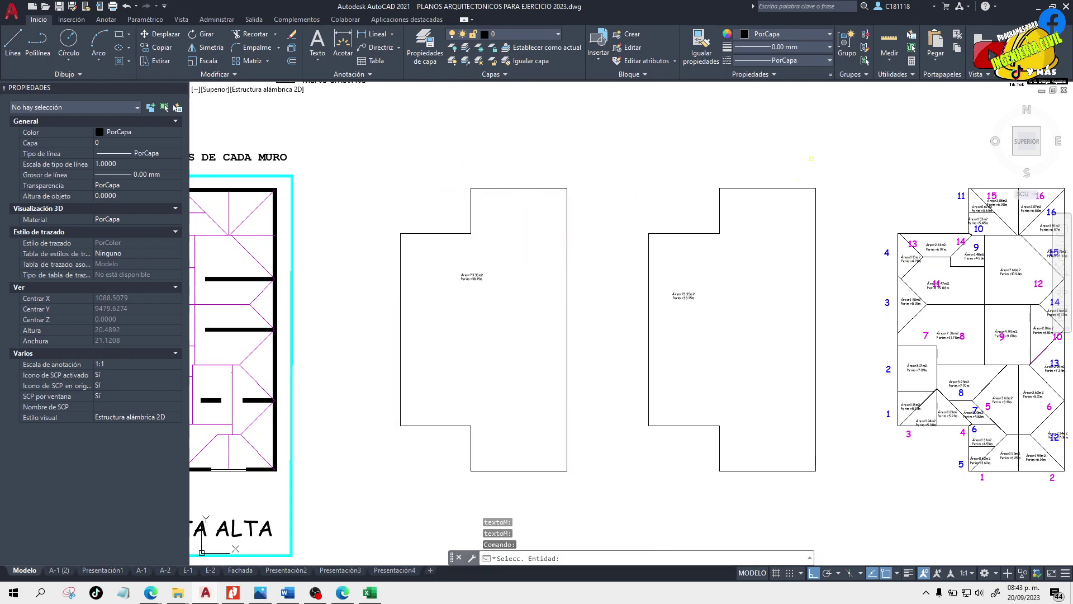
- Place an area and perimeter label inside the second slab outline with PRM and erase that outline's older label
{"action": "left_click", "coordinate": [803, 187]}
{"action": "left_click", "coordinate": [754, 276]}
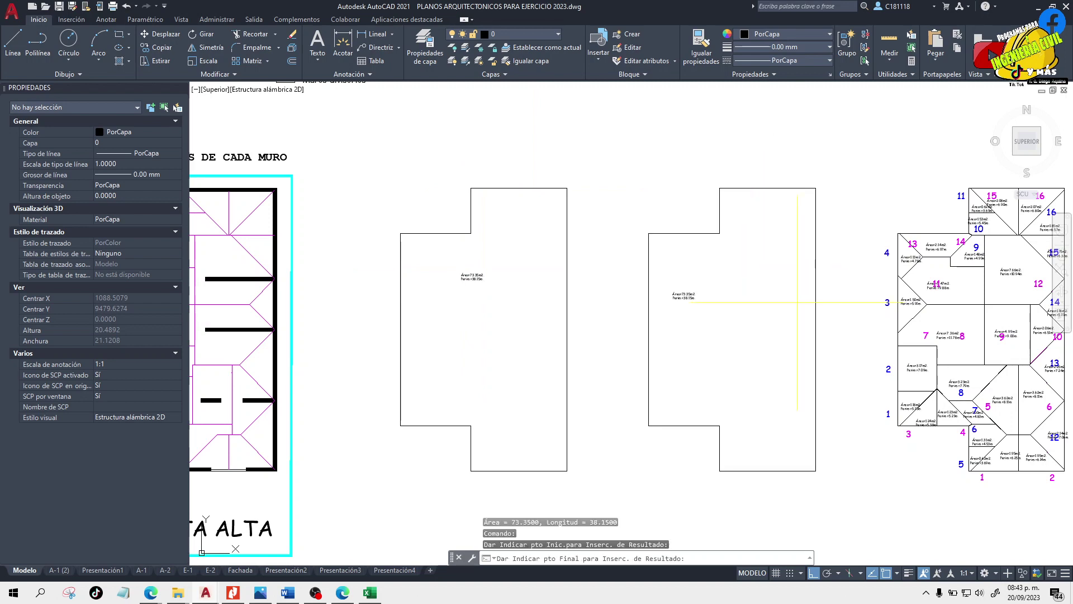
{"action": "key", "text": "Escape"}
{"action": "left_click", "coordinate": [635, 288]}
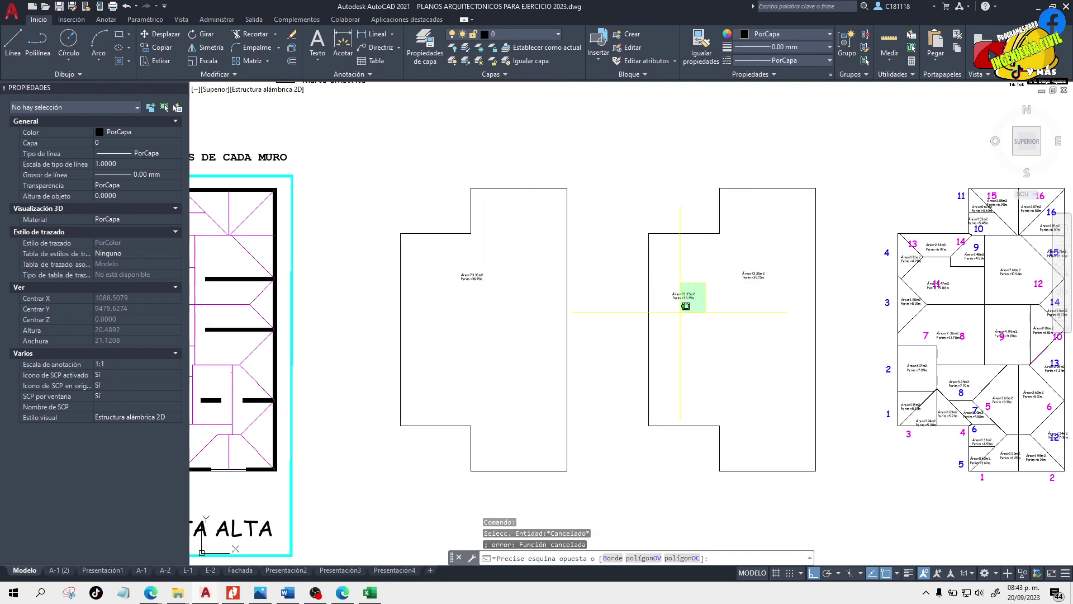
{"action": "left_click", "coordinate": [698, 307]}
{"action": "key", "text": "Delete"}
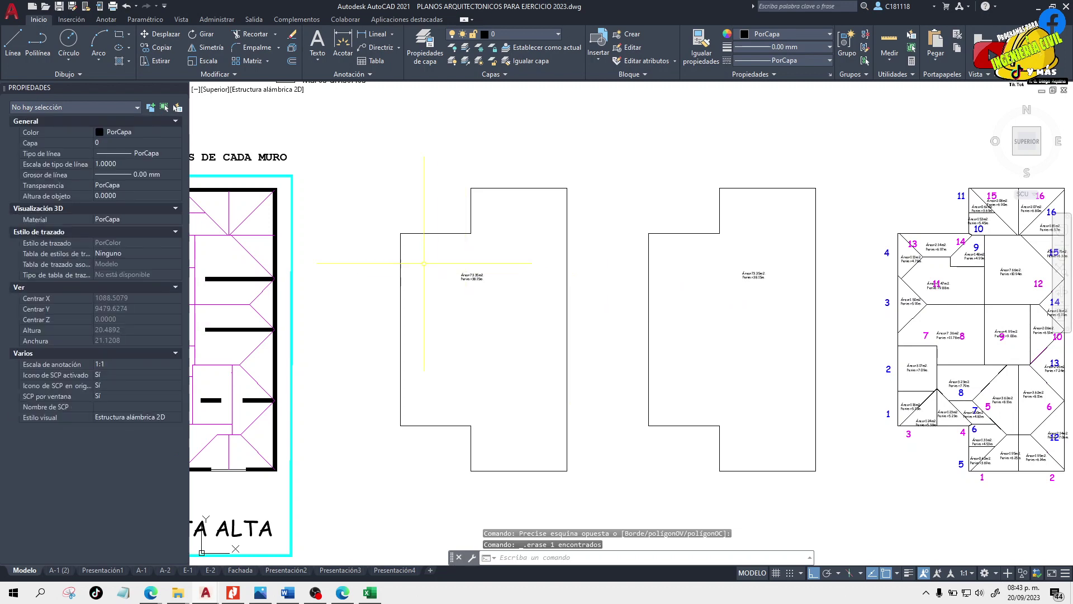
- Examine the area and perimeter labels of both slab outlines and compare them with the surrounding floor plans
{"action": "scroll", "coordinate": [436, 263], "scroll_direction": "up", "scroll_amount": 5}
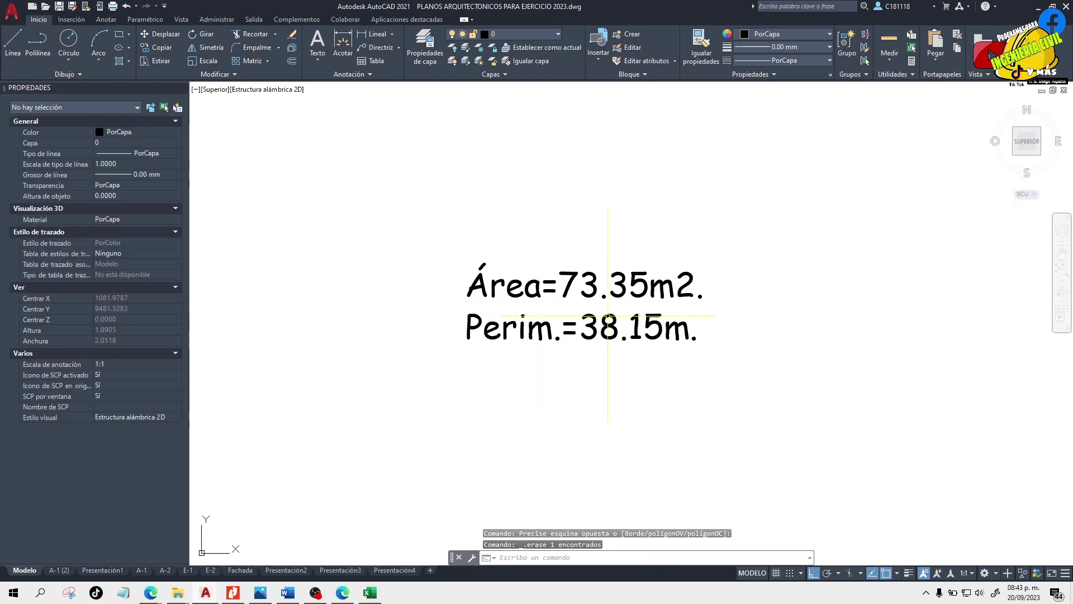
{"action": "scroll", "coordinate": [538, 299], "scroll_direction": "down", "scroll_amount": 2}
{"action": "scroll", "coordinate": [469, 313], "scroll_direction": "down", "scroll_amount": 2}
{"action": "scroll", "coordinate": [930, 338], "scroll_direction": "up", "scroll_amount": 5}
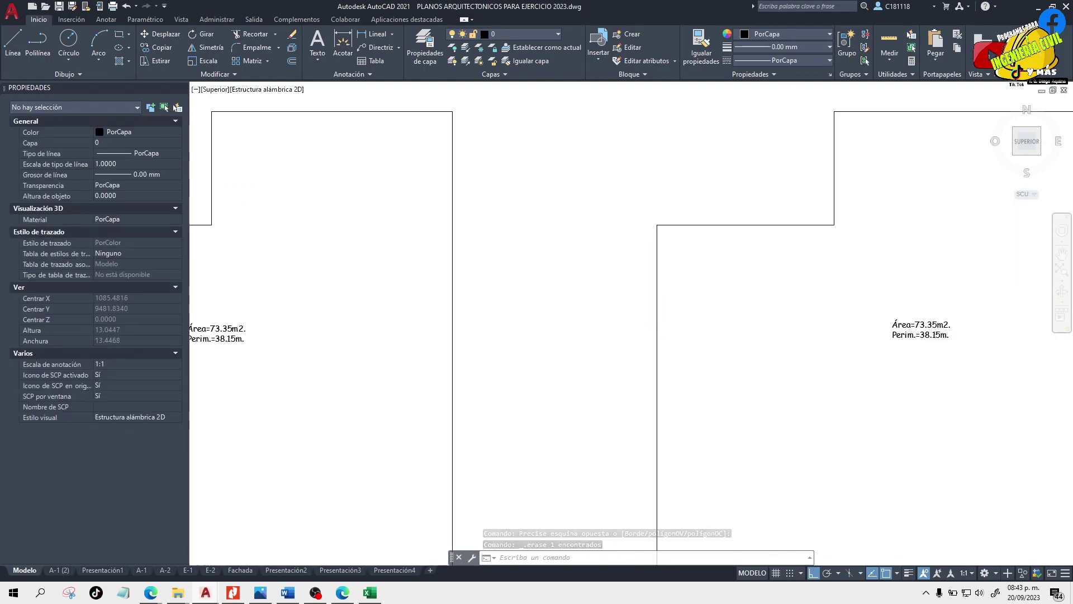
{"action": "scroll", "coordinate": [930, 338], "scroll_direction": "down", "scroll_amount": 7}
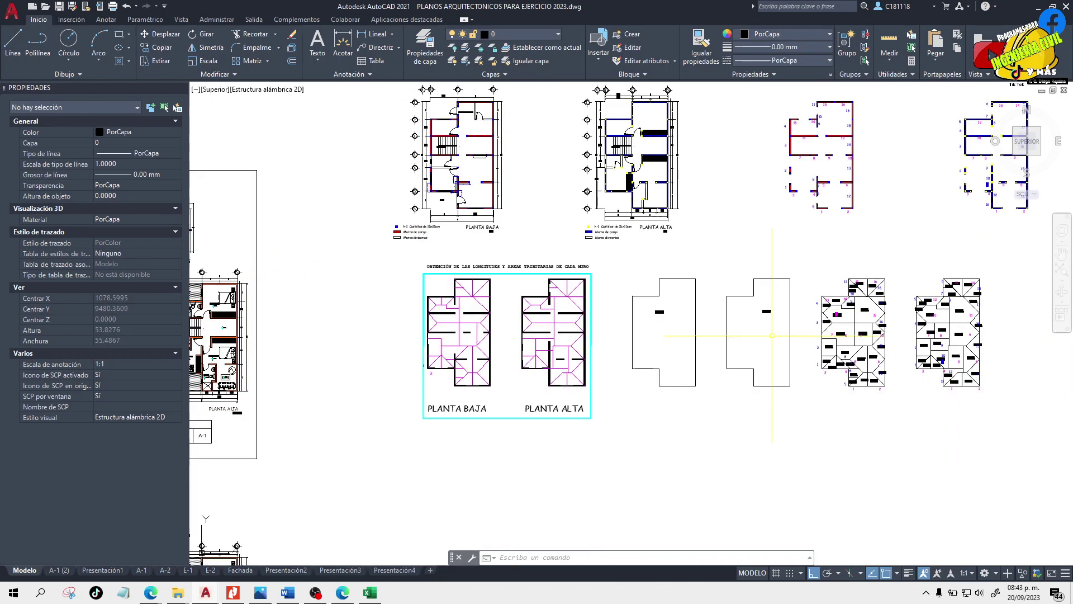
{"action": "scroll", "coordinate": [742, 336], "scroll_direction": "up", "scroll_amount": 2}
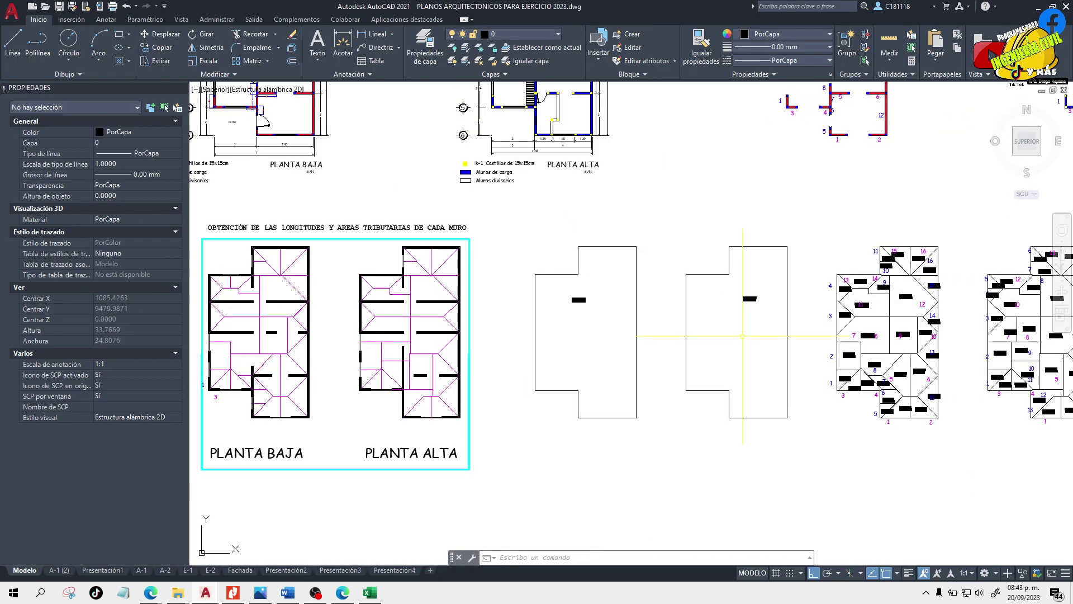
{"action": "scroll", "coordinate": [762, 424], "scroll_direction": "down", "scroll_amount": 3}
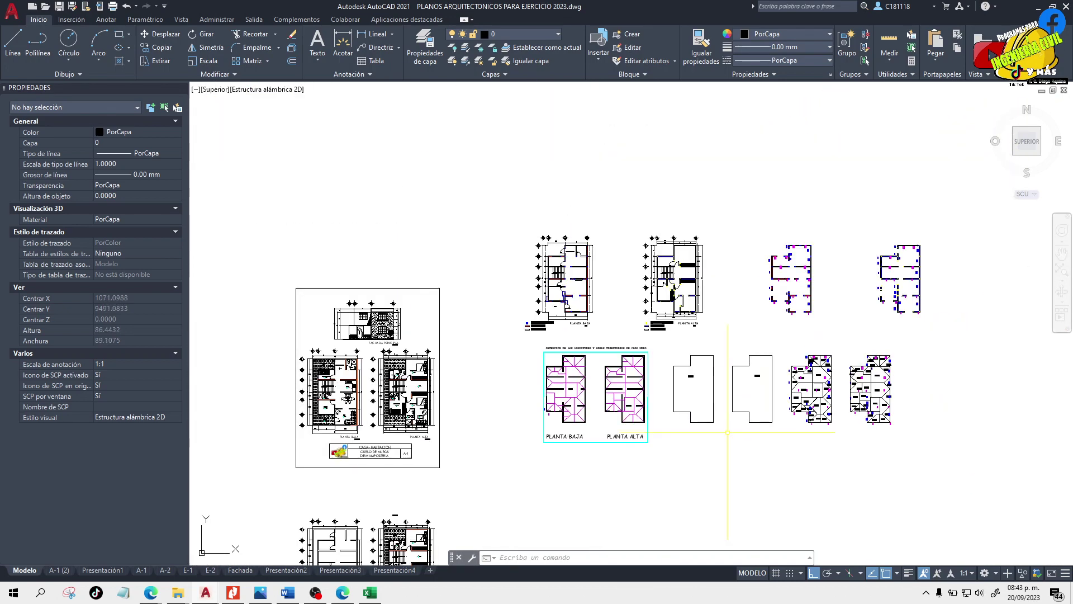
{"action": "scroll", "coordinate": [685, 412], "scroll_direction": "up", "scroll_amount": 2}
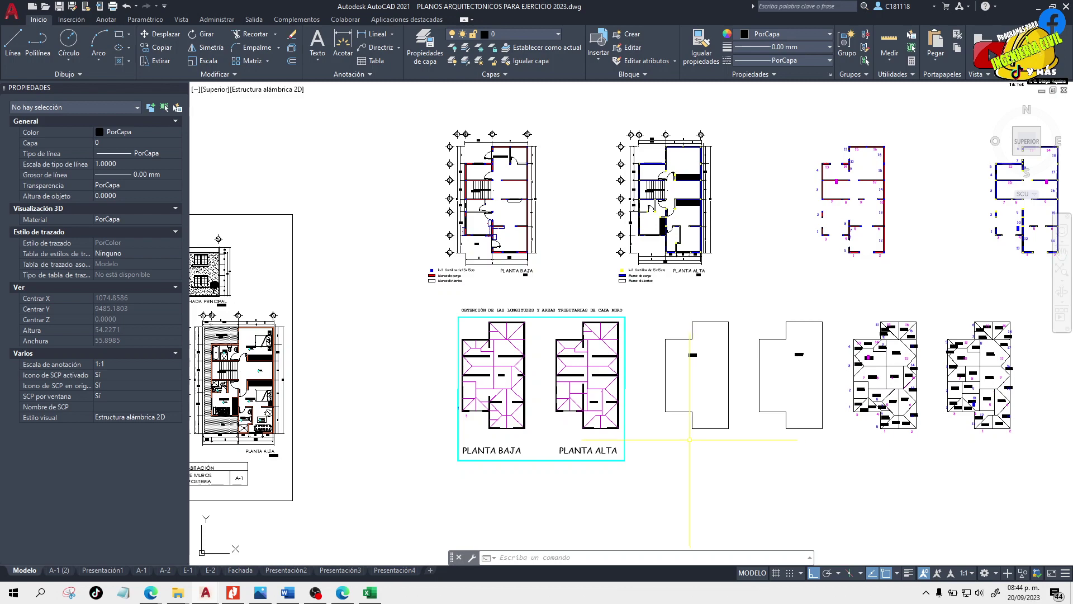
{"action": "scroll", "coordinate": [697, 352], "scroll_direction": "up", "scroll_amount": 10}
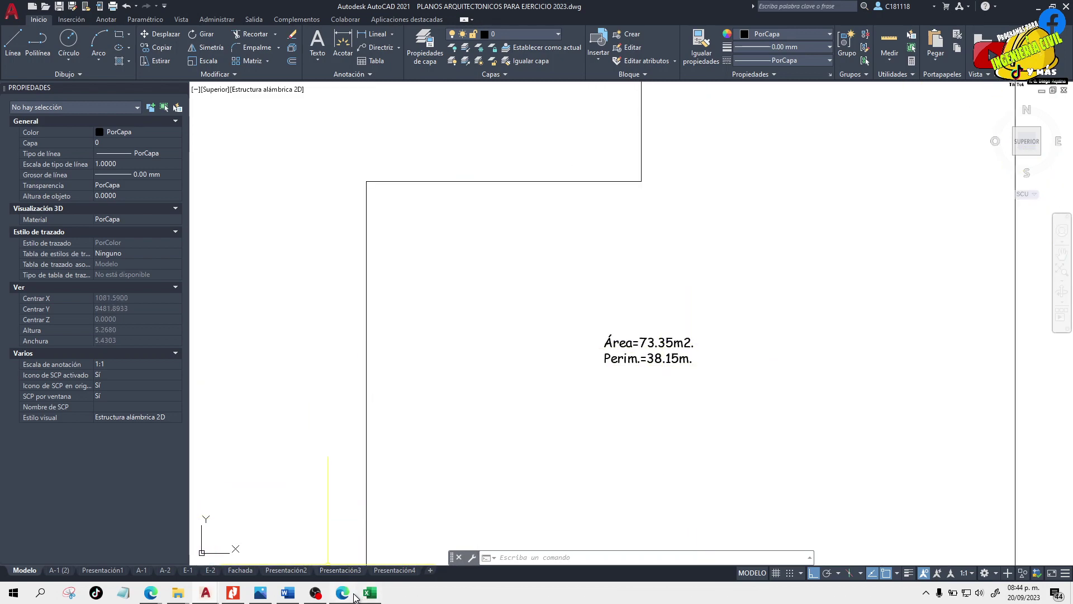
- Switch to the workbook Plantilla mamposteria 2 niveles.xlsx and set the Azotea area in the project data to 0 m2
{"action": "mouse_move", "coordinate": [345, 594]}
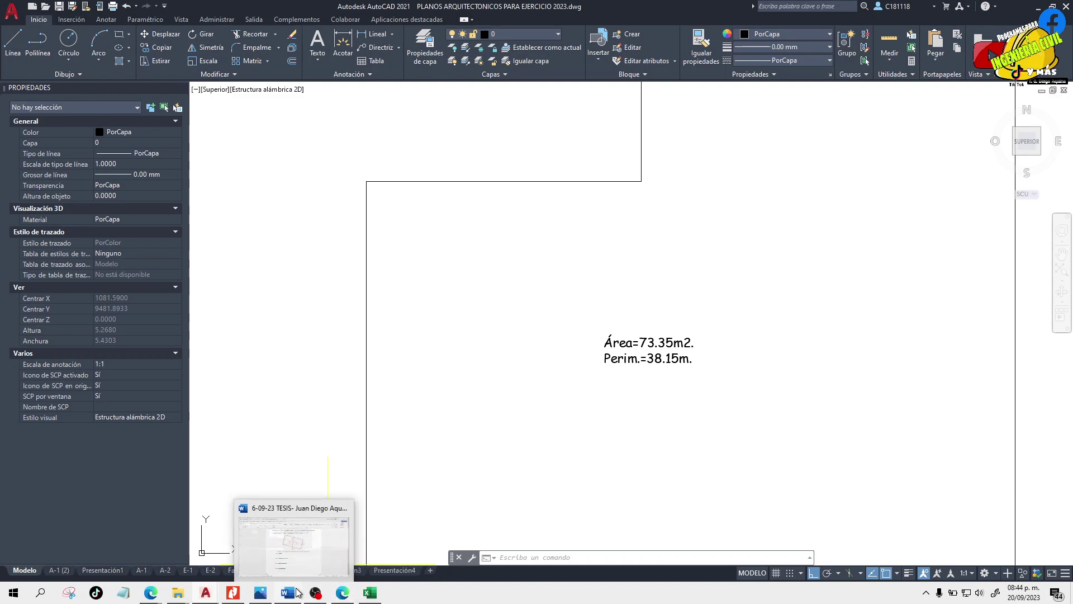
{"action": "mouse_move", "coordinate": [263, 591]}
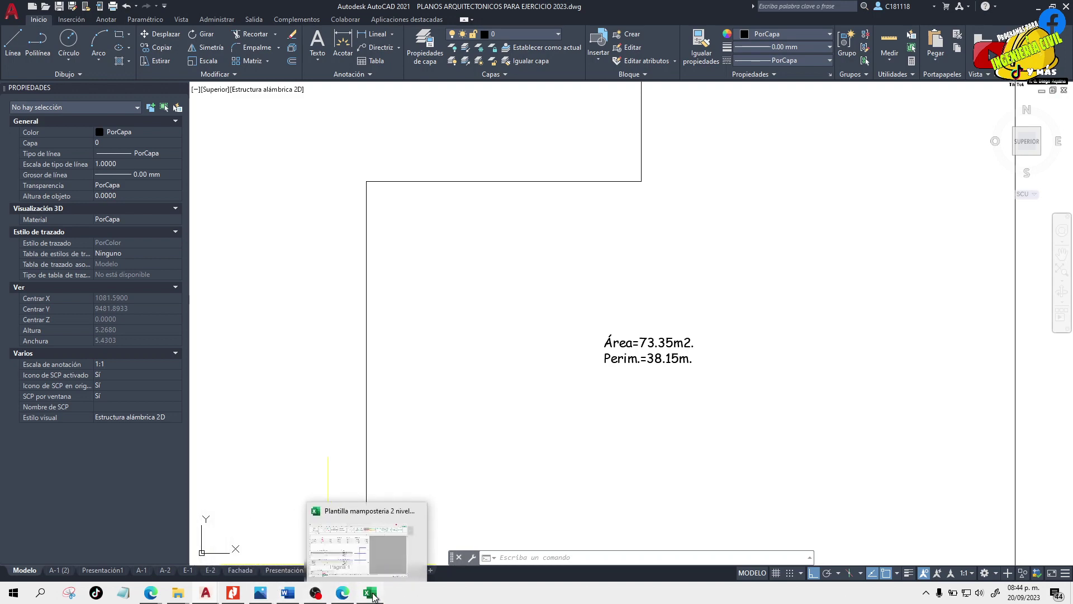
{"action": "mouse_move", "coordinate": [372, 553]}
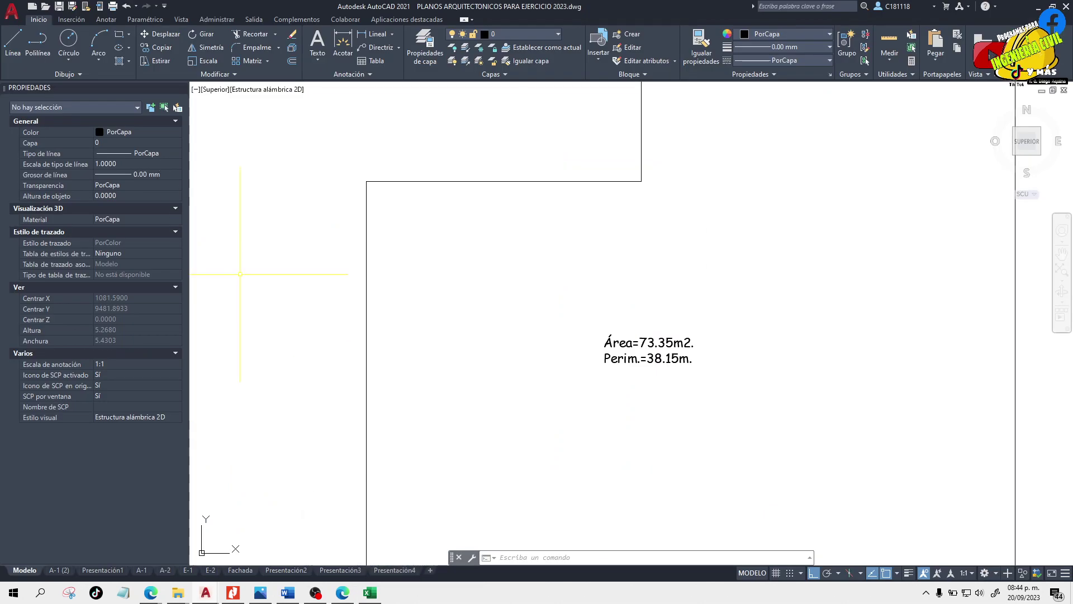
{"action": "left_click", "coordinate": [375, 598]}
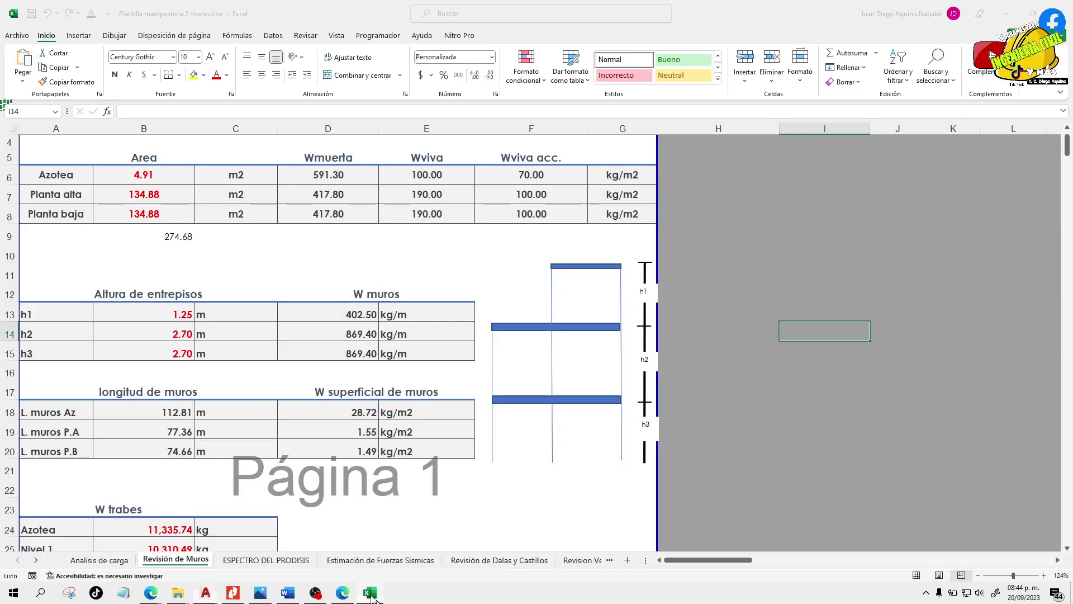
{"action": "left_click", "coordinate": [237, 370]}
{"action": "scroll", "coordinate": [237, 370], "scroll_direction": "up", "scroll_amount": 2}
{"action": "left_click", "coordinate": [148, 215]}
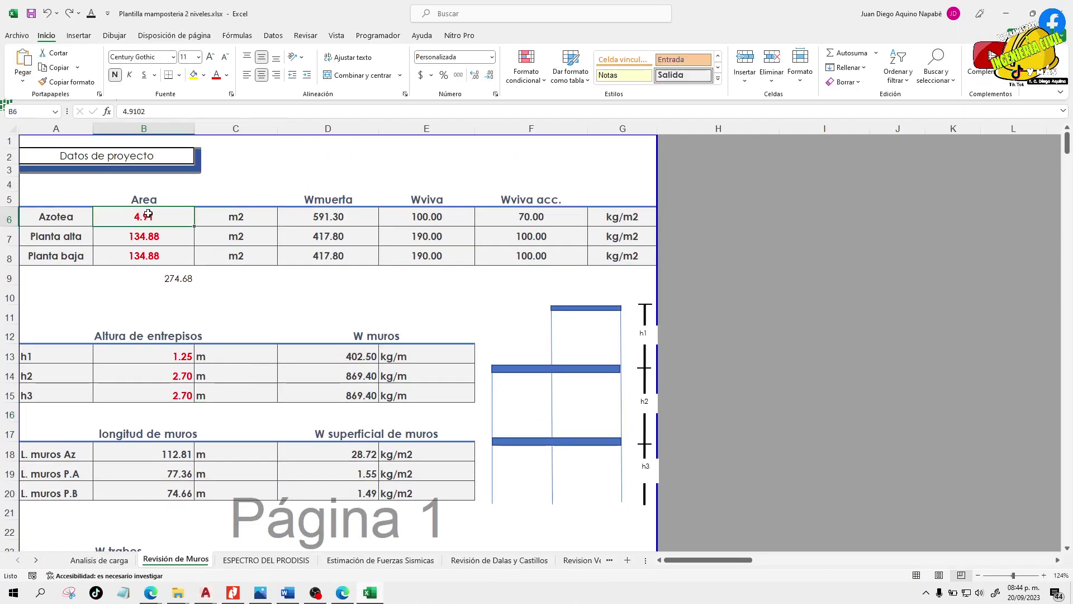
{"action": "type", "text": "0"}
{"action": "key", "text": "Return"}
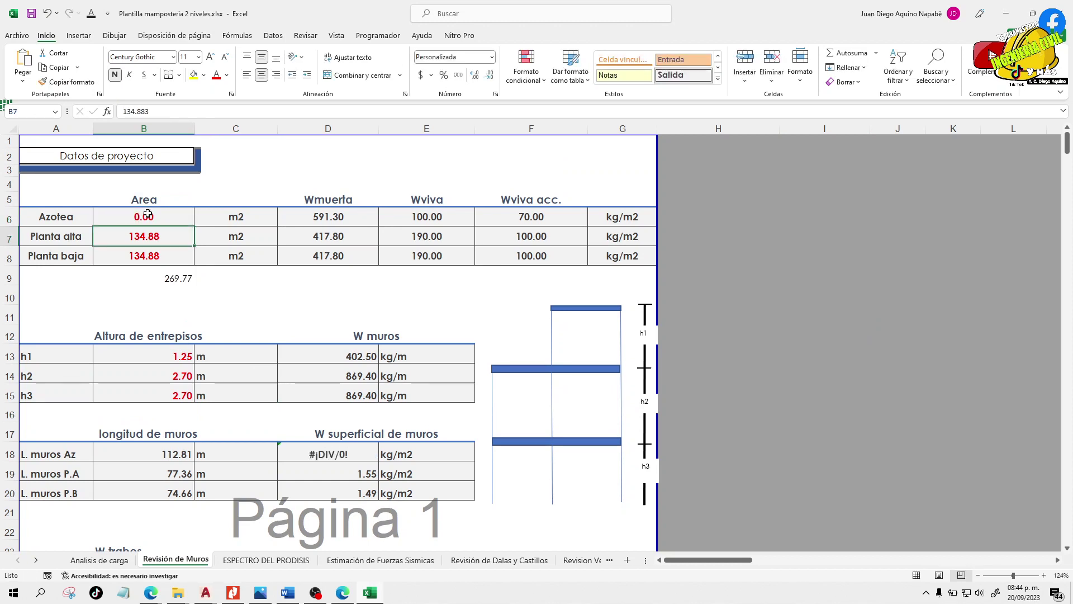
- Set the areas of both Planta alta and Planta baja to 73.35 m2
{"action": "type", "text": "73.35"}
{"action": "key", "text": "Return"}
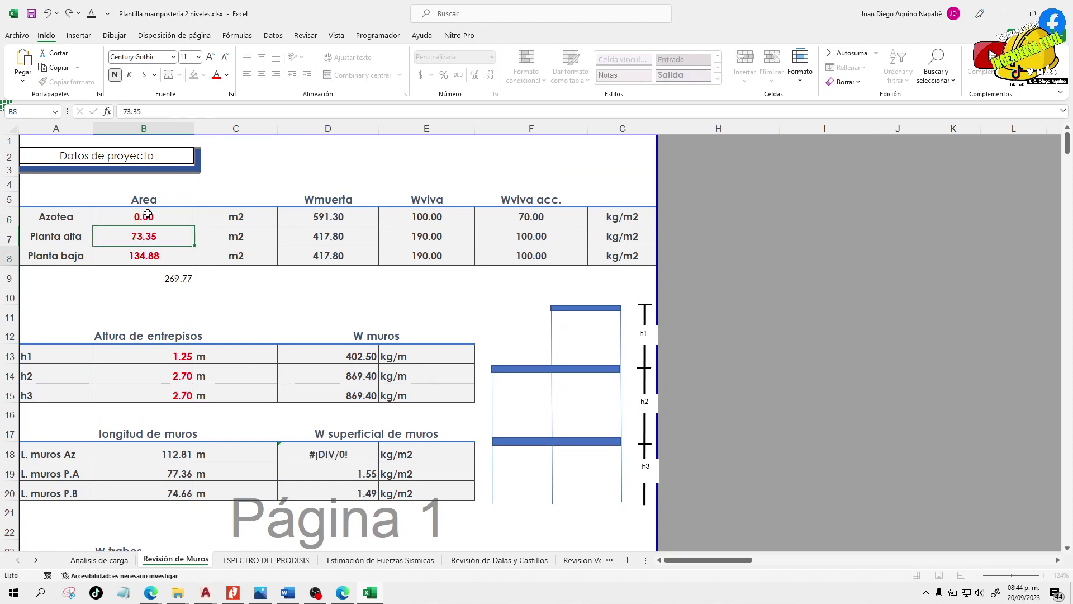
{"action": "type", "text": "73.35"}
{"action": "key", "text": "Return"}
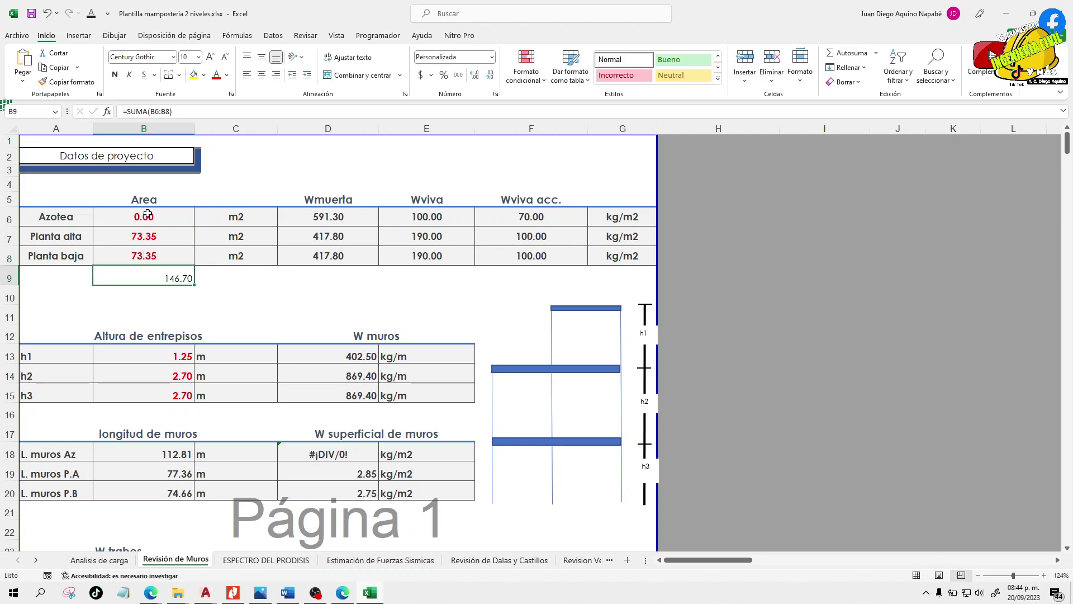
- Color the text of the total area cell below the area table red
{"action": "left_click", "coordinate": [212, 291]}
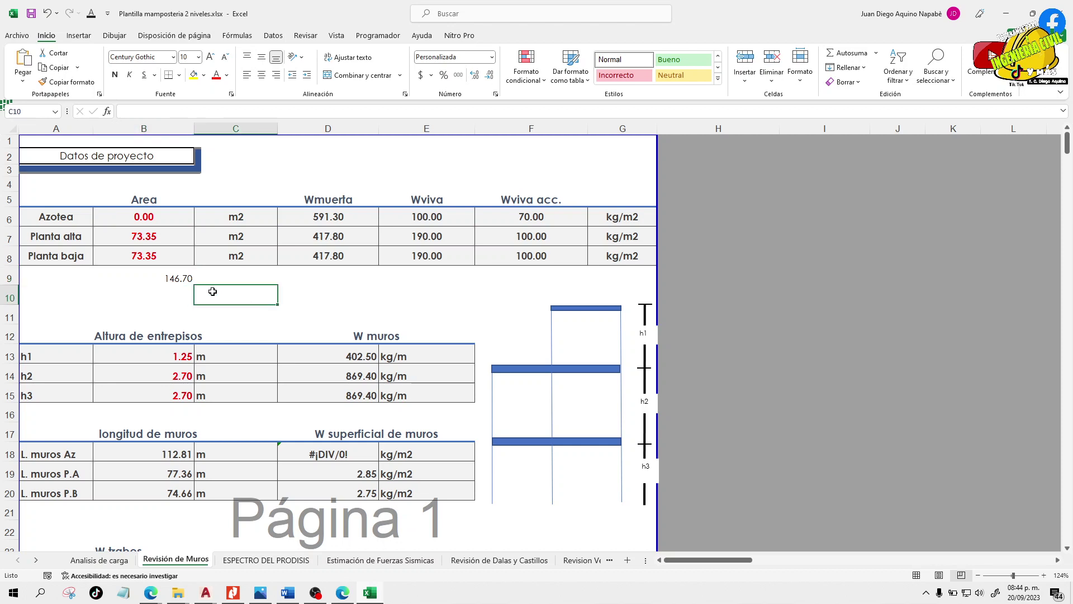
{"action": "key", "text": "Up"}
{"action": "key", "text": "Left"}
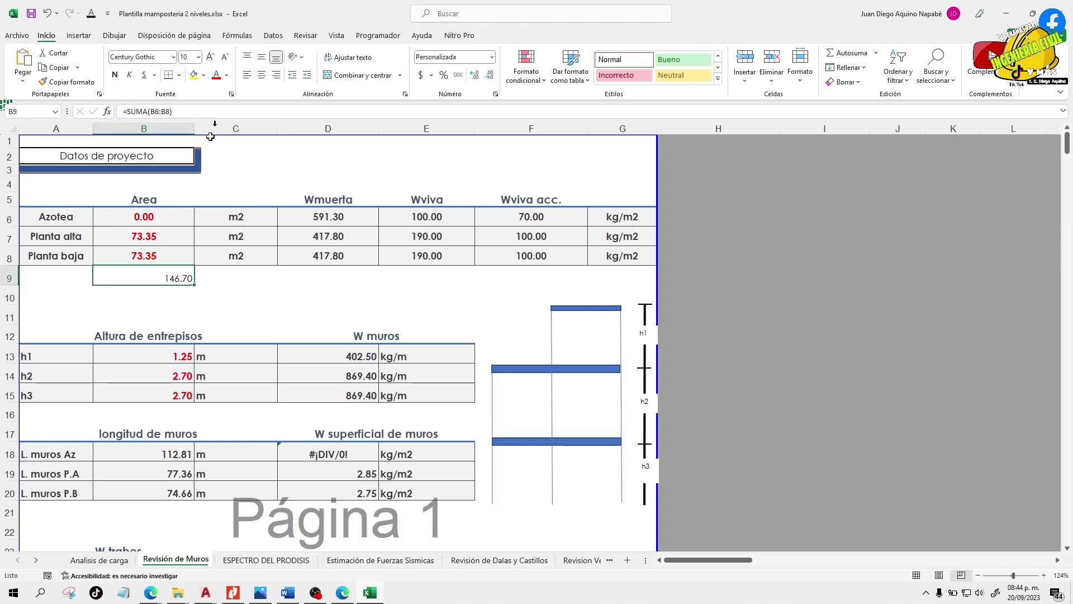
{"action": "left_click", "coordinate": [216, 74]}
{"action": "left_click", "coordinate": [284, 281]}
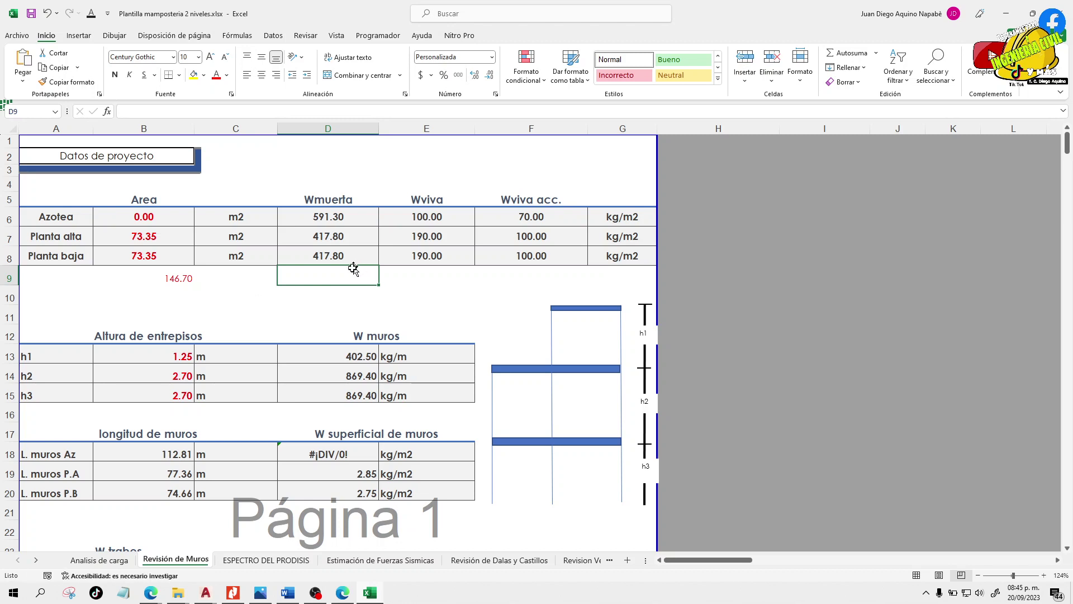
- Check the storey heights against the elevation diagram and set height h1 to 0 m
{"action": "left_click", "coordinate": [186, 360]}
{"action": "left_click", "coordinate": [177, 374]}
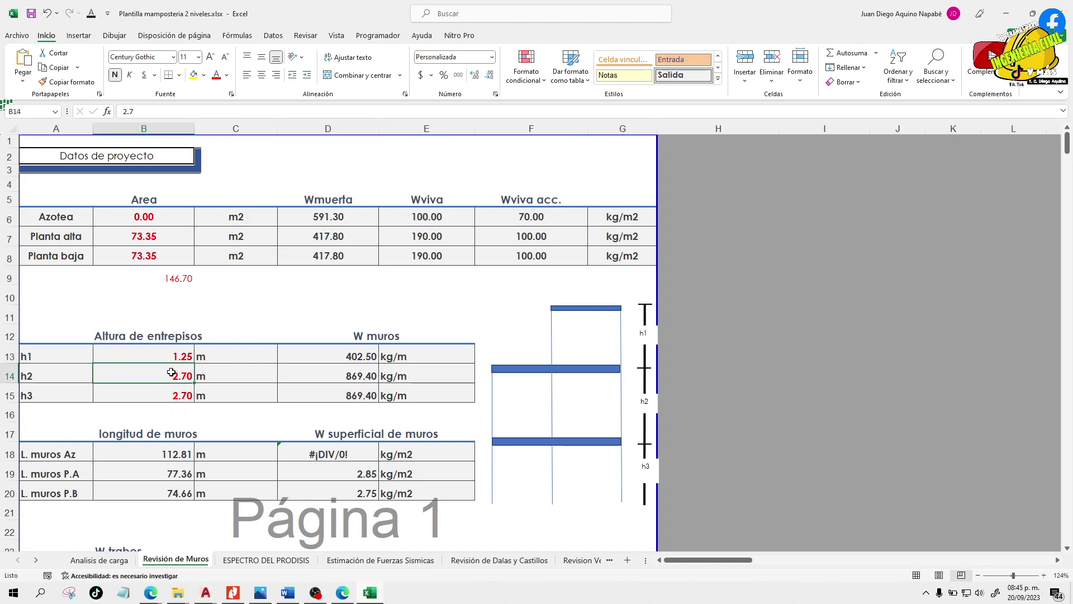
{"action": "left_click", "coordinate": [179, 395]}
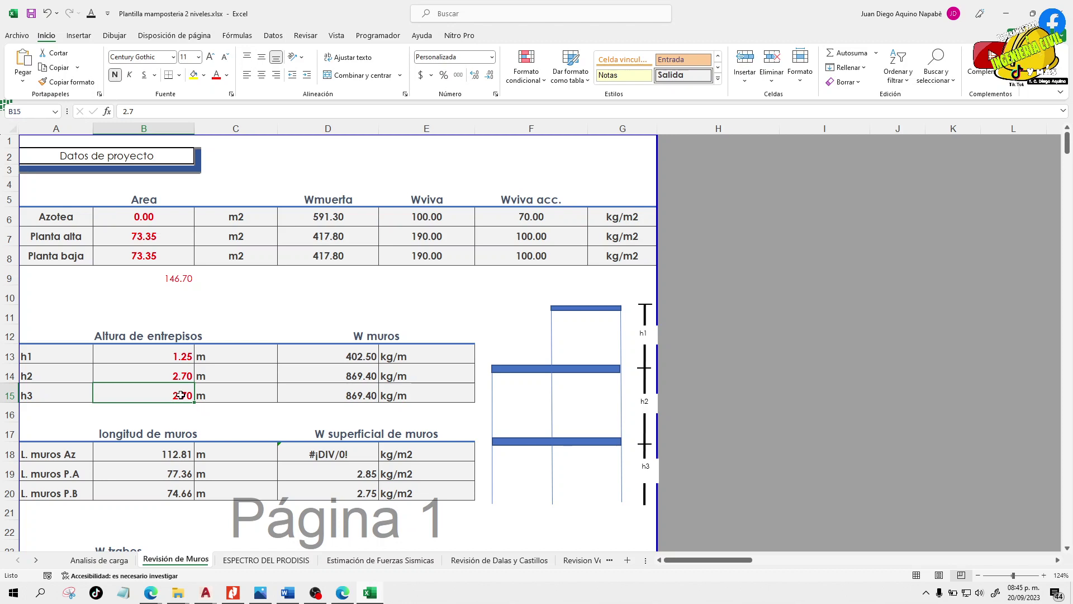
{"action": "left_click", "coordinate": [171, 355]}
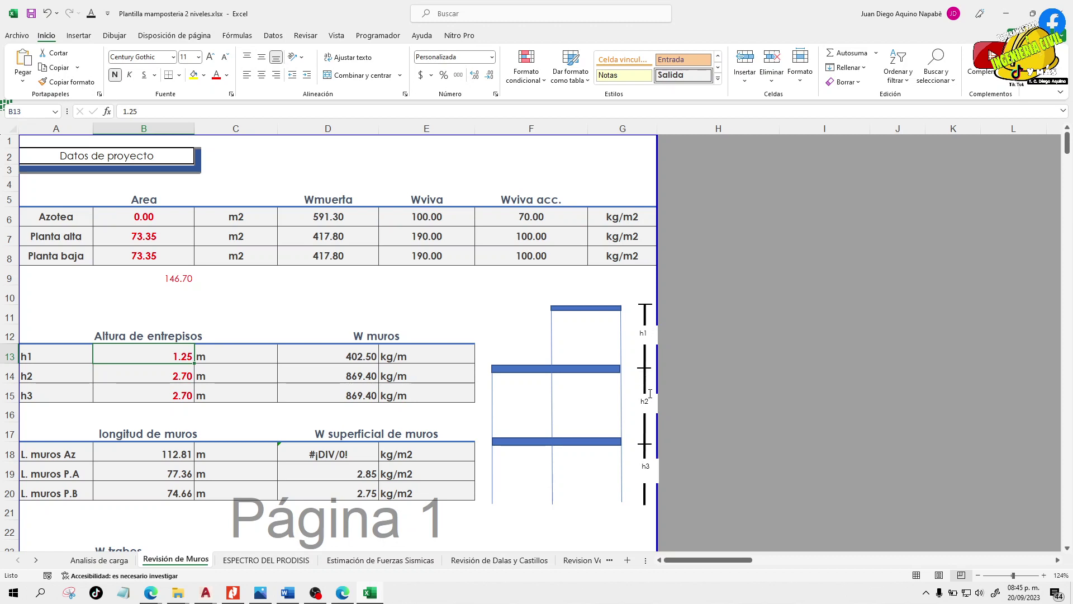
{"action": "left_click", "coordinate": [652, 459]}
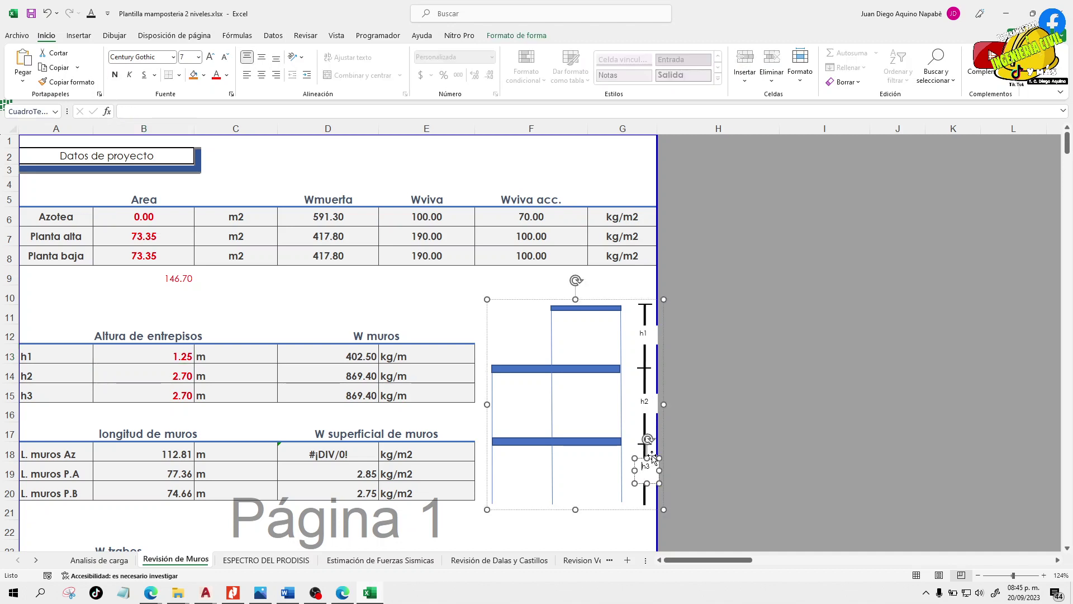
{"action": "left_click", "coordinate": [709, 462]}
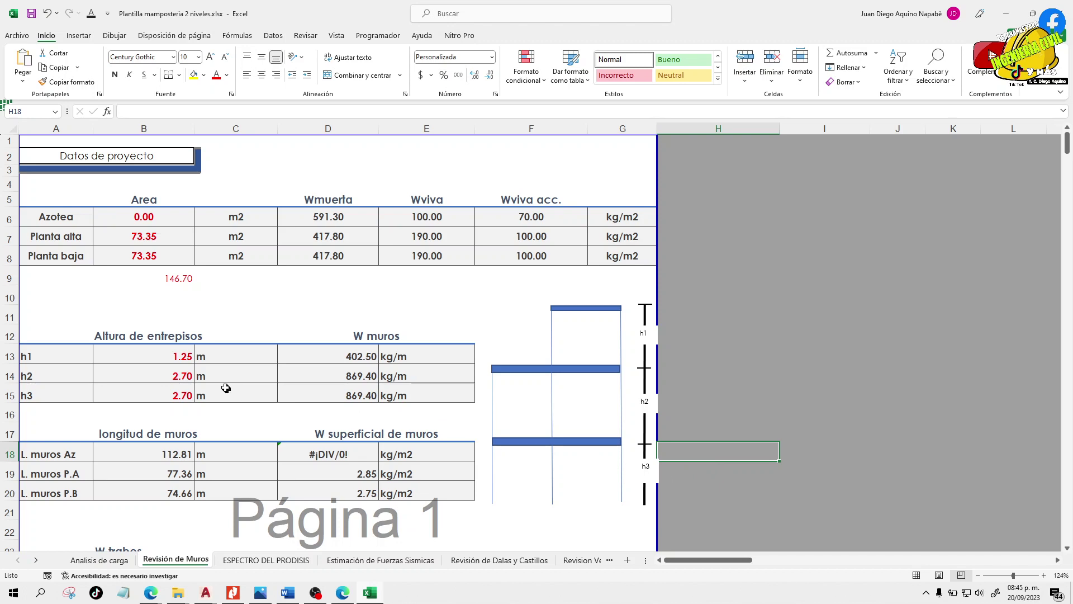
{"action": "left_click", "coordinate": [177, 358]}
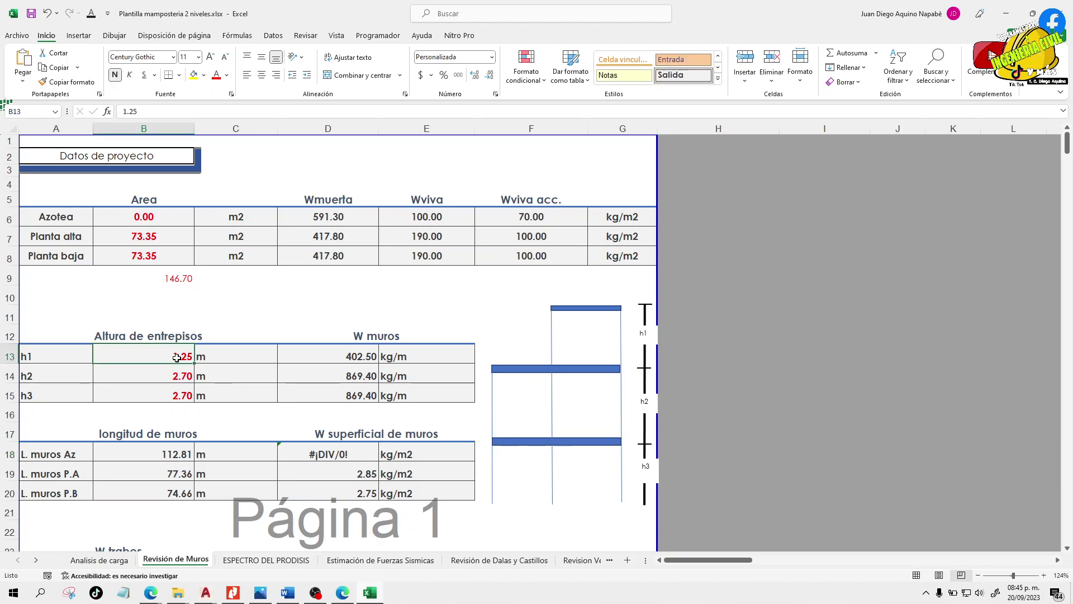
{"action": "type", "text": "0"}
{"action": "key", "text": "Return"}
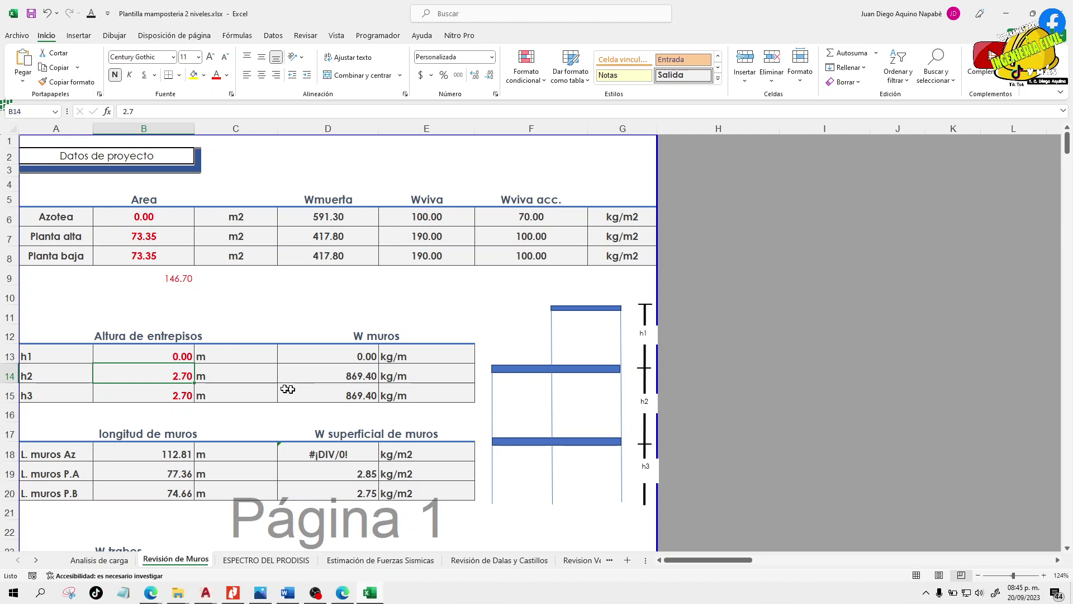
- Examine the h2 and h3 storey heights, the lower floor areas and the roof's beam weight under W trabes
{"action": "left_click", "coordinate": [170, 392]}
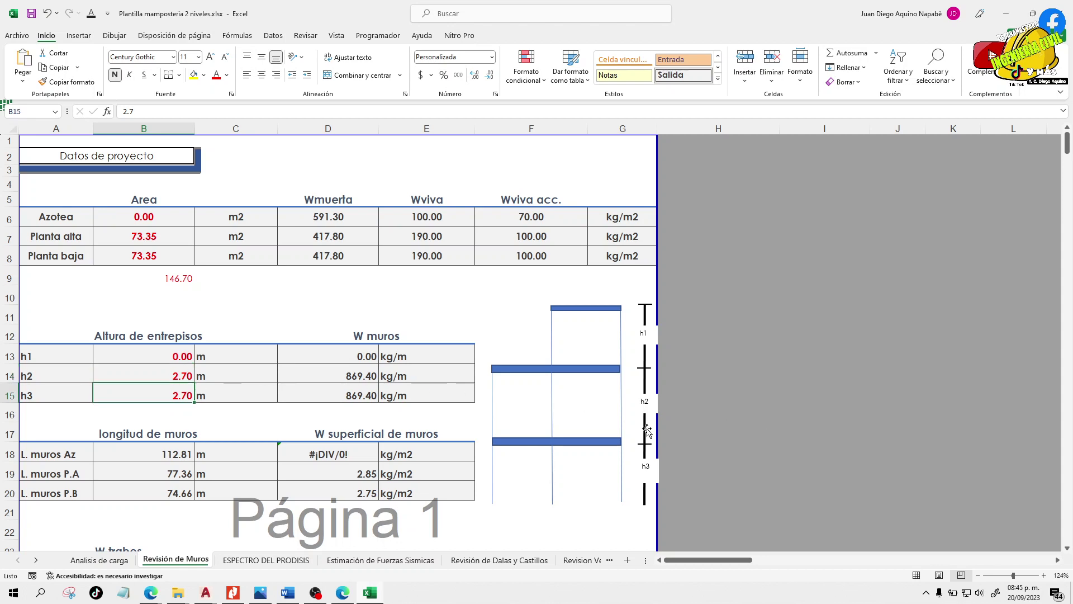
{"action": "left_click", "coordinate": [190, 376]}
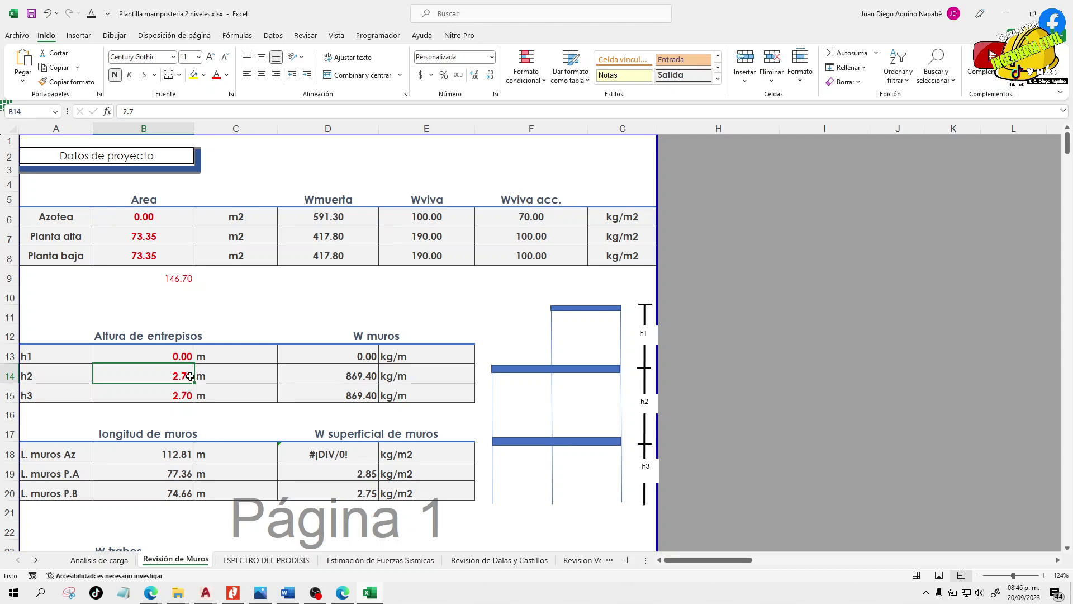
{"action": "key", "text": "Right"}
{"action": "key", "text": "Right"}
{"action": "key", "text": "Right"}
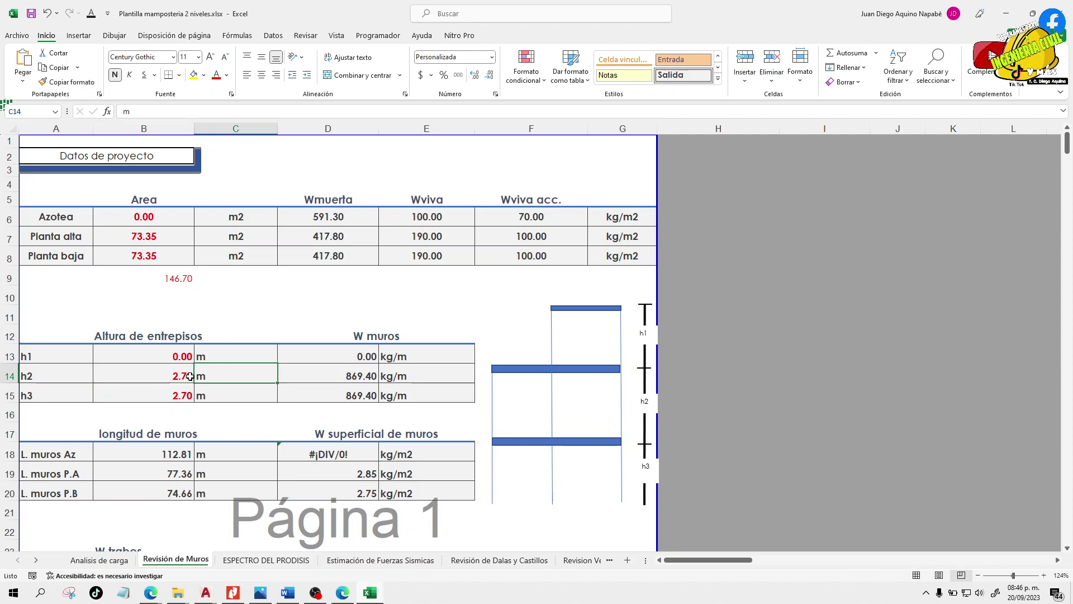
{"action": "key", "text": "Left"}
{"action": "key", "text": "Left"}
{"action": "key", "text": "Left"}
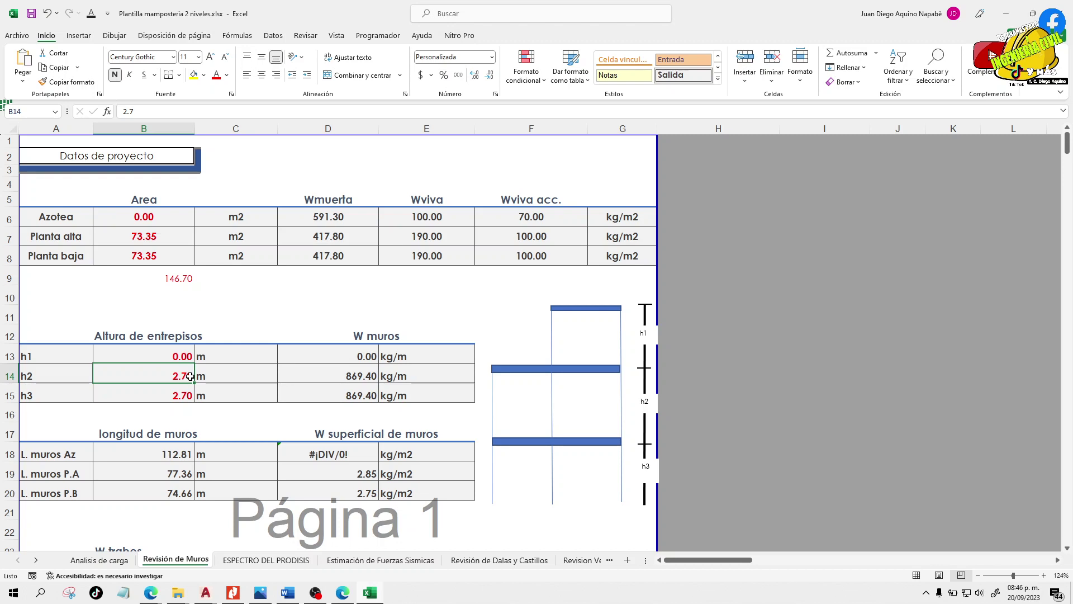
{"action": "left_click", "coordinate": [167, 243]}
{"action": "left_click", "coordinate": [170, 259]}
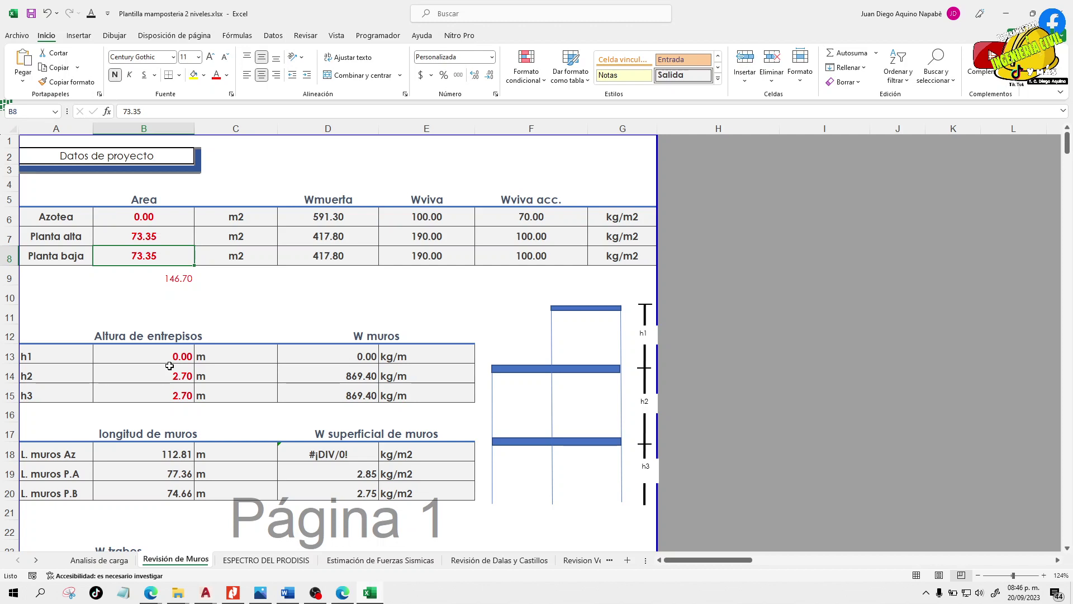
{"action": "left_click", "coordinate": [178, 371]}
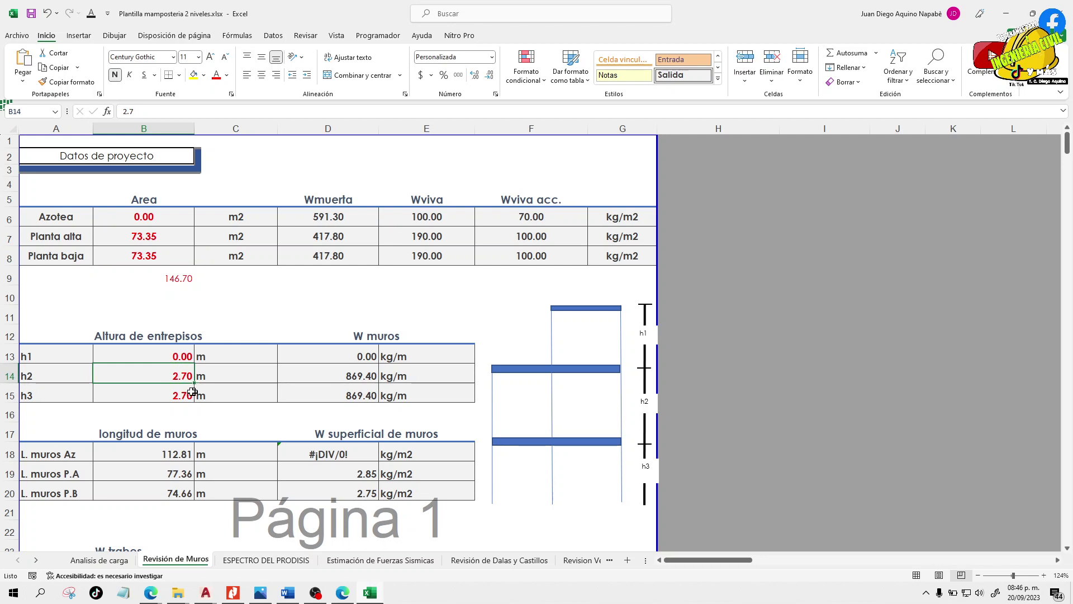
{"action": "left_click", "coordinate": [185, 394]}
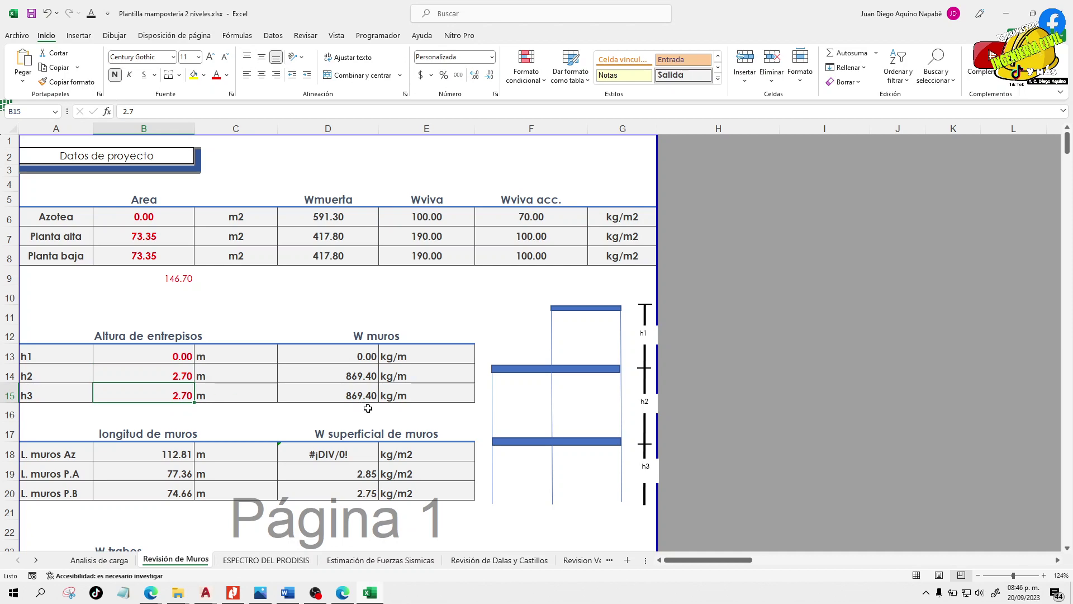
{"action": "scroll", "coordinate": [368, 408], "scroll_direction": "down", "scroll_amount": 3}
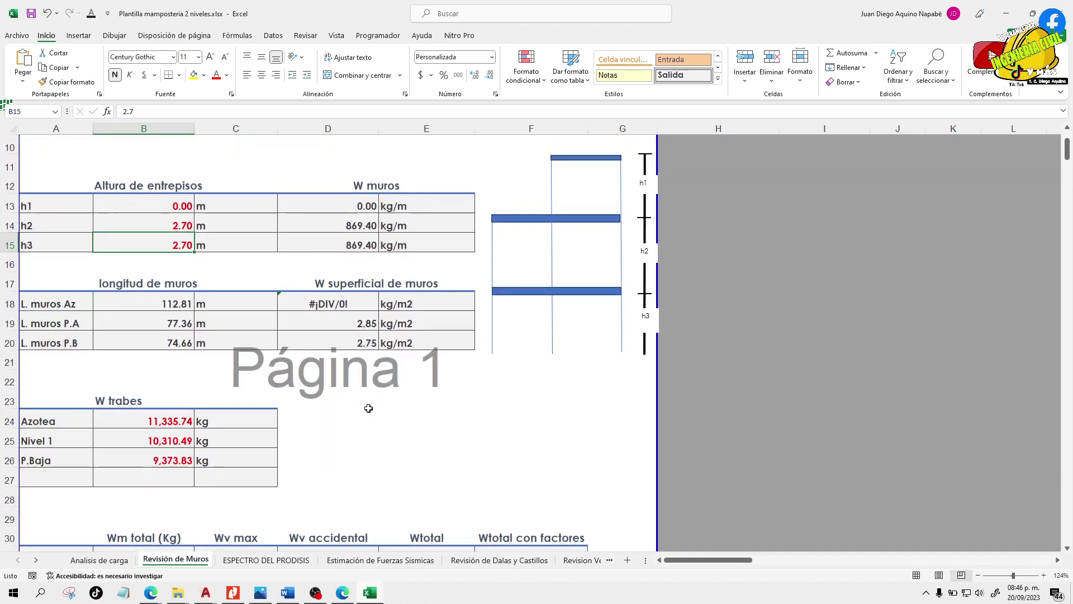
{"action": "left_click", "coordinate": [138, 422]}
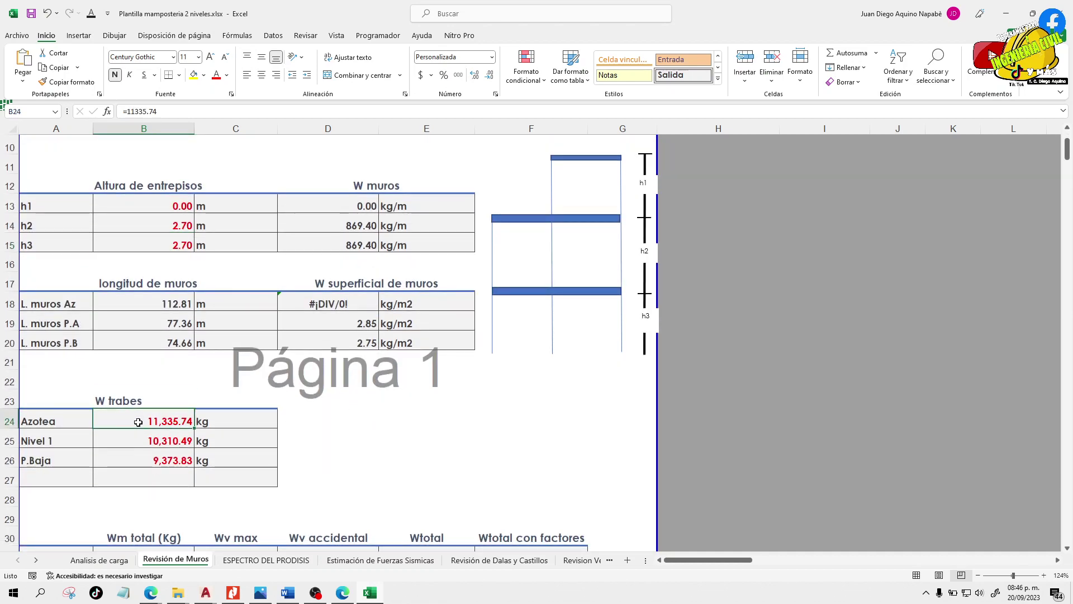
- Switch to the AutoCAD drawing and examine the Planta baja plan's load-bearing walls and the spans between its axes
{"action": "left_click", "coordinate": [1004, 13]}
{"action": "scroll", "coordinate": [737, 203], "scroll_direction": "down", "scroll_amount": 4}
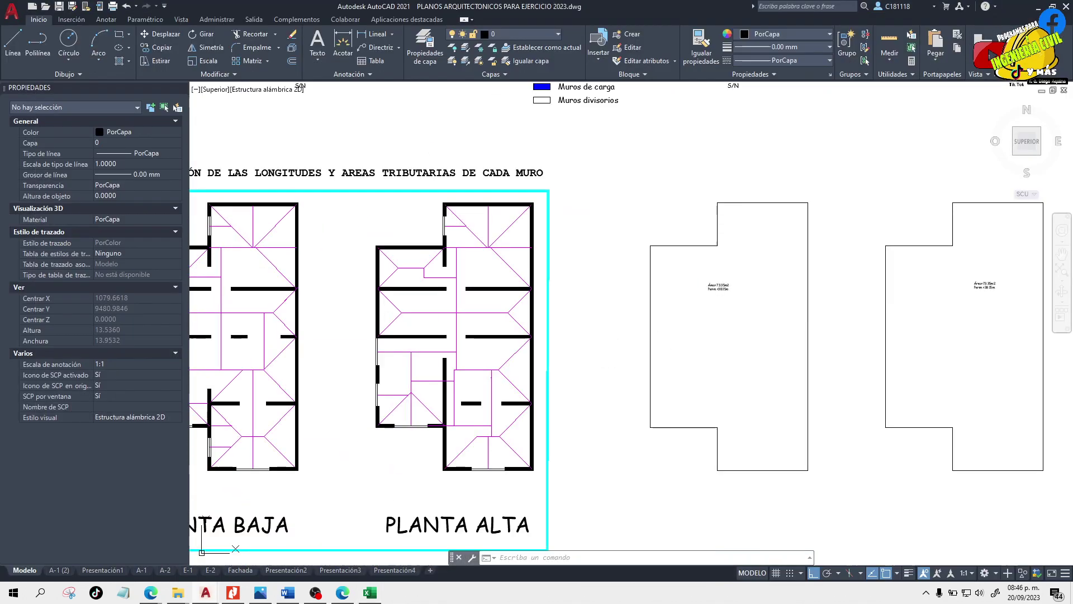
{"action": "scroll", "coordinate": [731, 266], "scroll_direction": "down", "scroll_amount": 3}
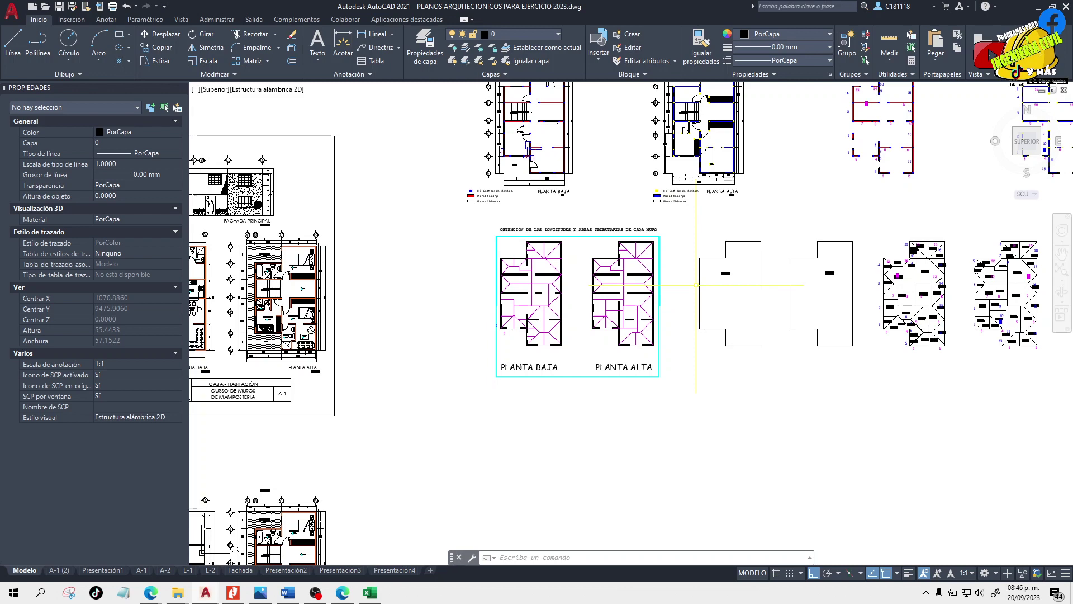
{"action": "scroll", "coordinate": [700, 289], "scroll_direction": "down", "scroll_amount": 2}
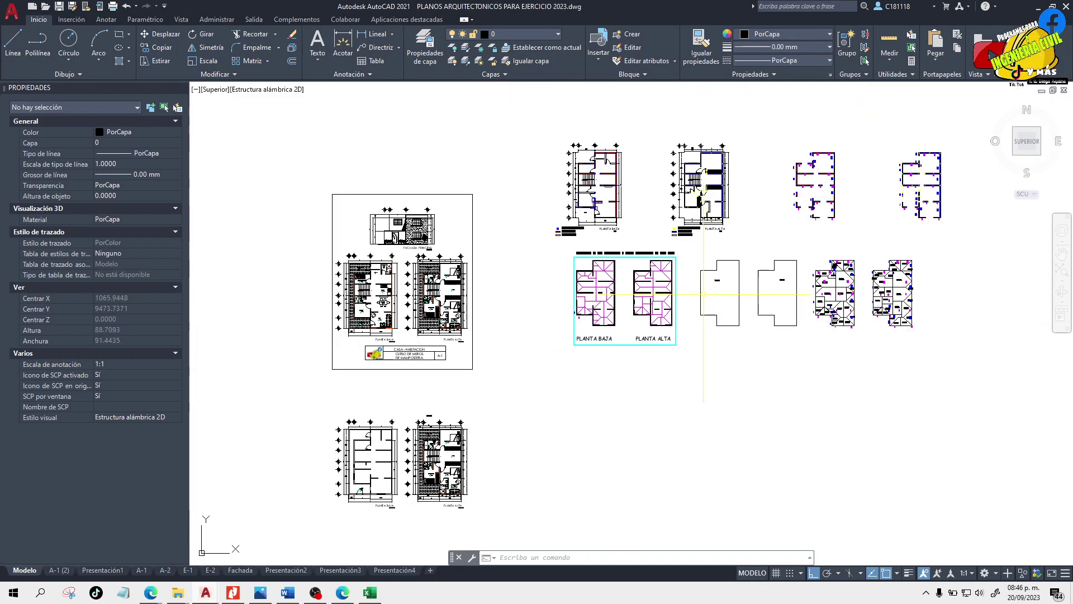
{"action": "left_click_drag", "start_coordinate": [606, 227], "coordinate": [612, 289]}
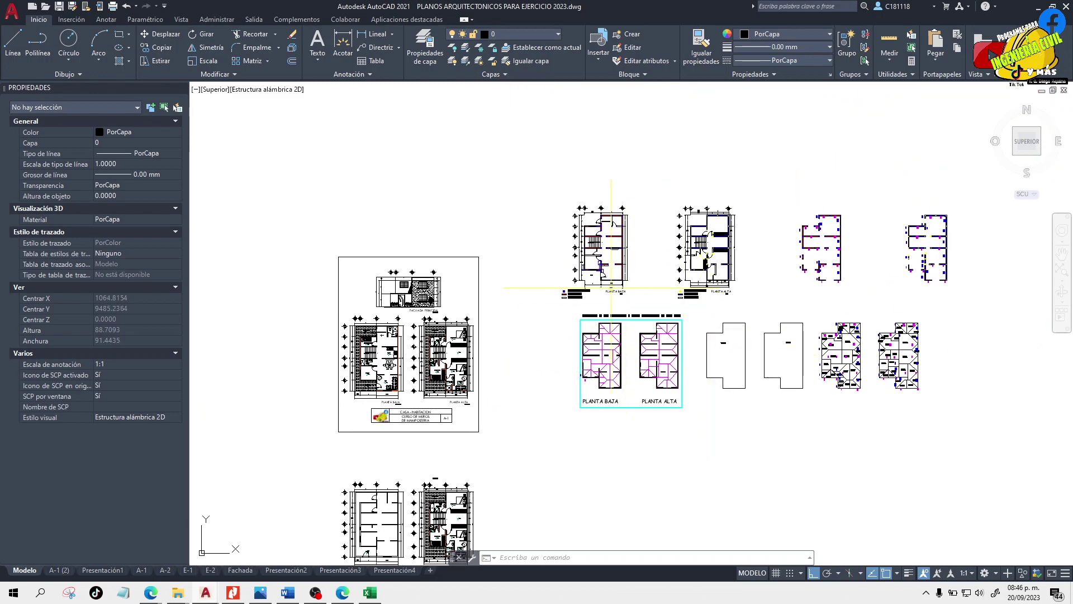
{"action": "scroll", "coordinate": [611, 251], "scroll_direction": "up", "scroll_amount": 3}
{"action": "scroll", "coordinate": [605, 212], "scroll_direction": "up", "scroll_amount": 3}
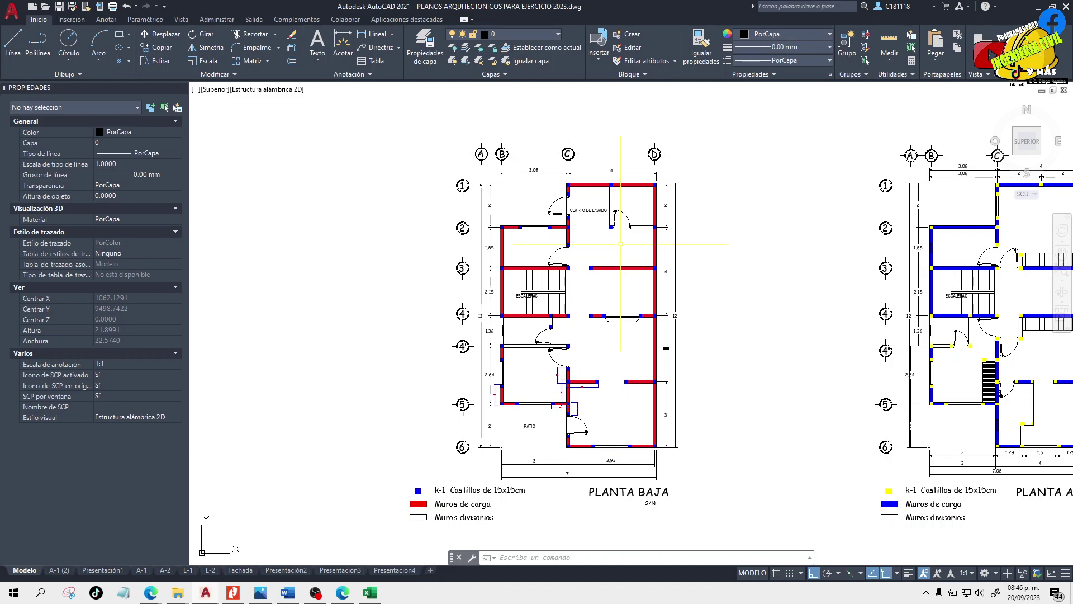
{"action": "scroll", "coordinate": [621, 244], "scroll_direction": "up", "scroll_amount": 3}
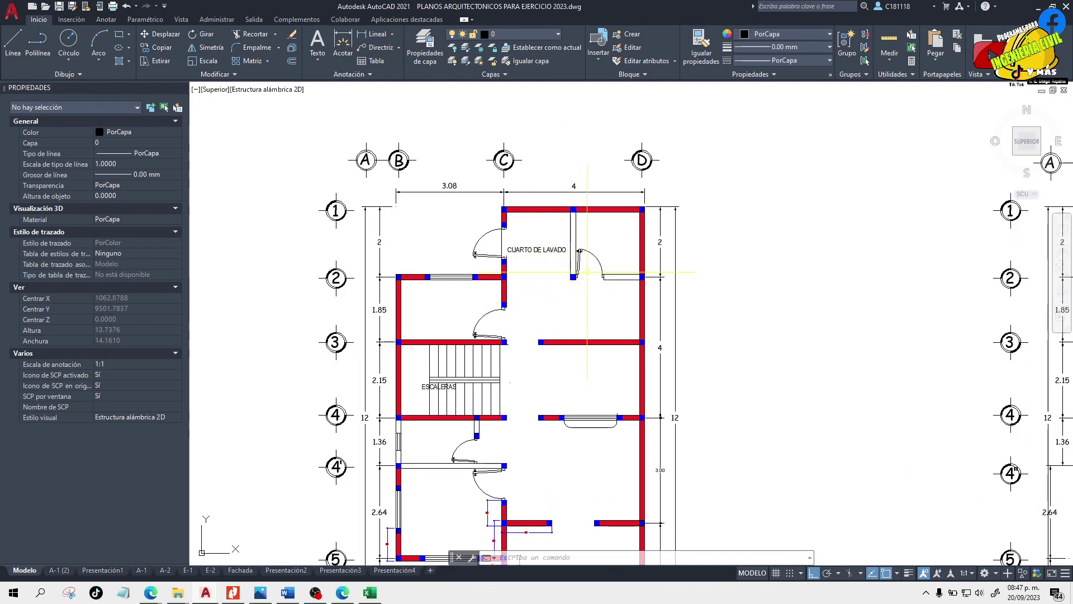
{"action": "scroll", "coordinate": [587, 271], "scroll_direction": "down", "scroll_amount": 3}
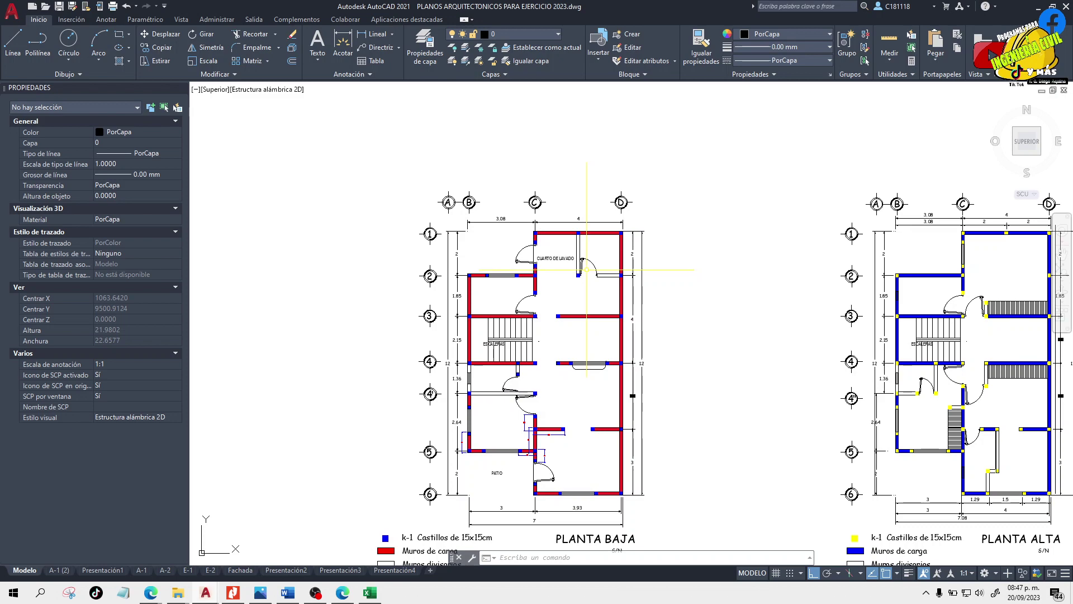
{"action": "scroll", "coordinate": [587, 272], "scroll_direction": "up", "scroll_amount": 2}
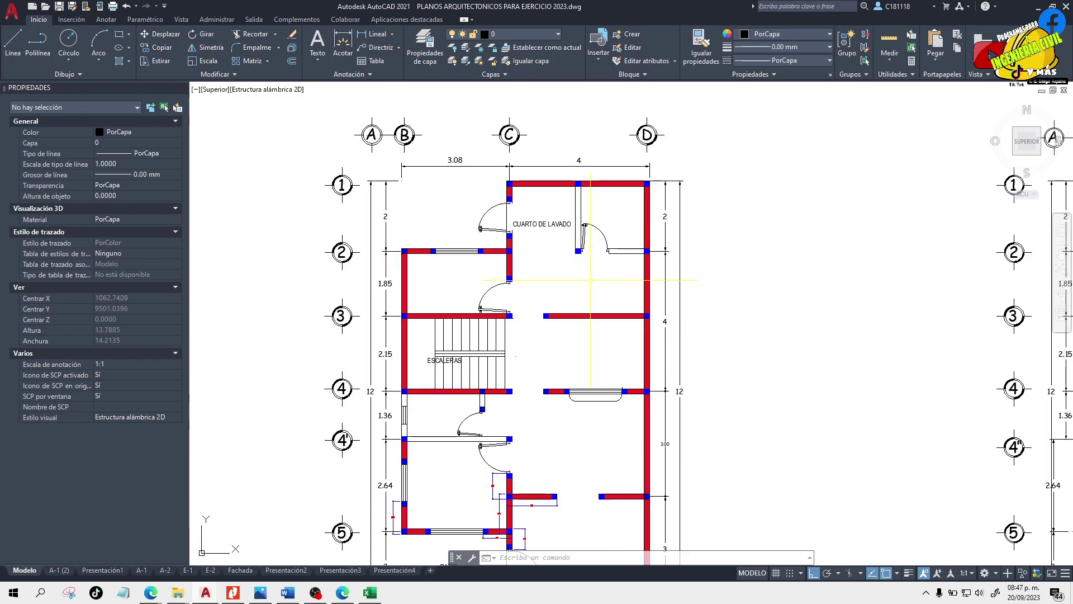
{"action": "scroll", "coordinate": [592, 279], "scroll_direction": "down", "scroll_amount": 2}
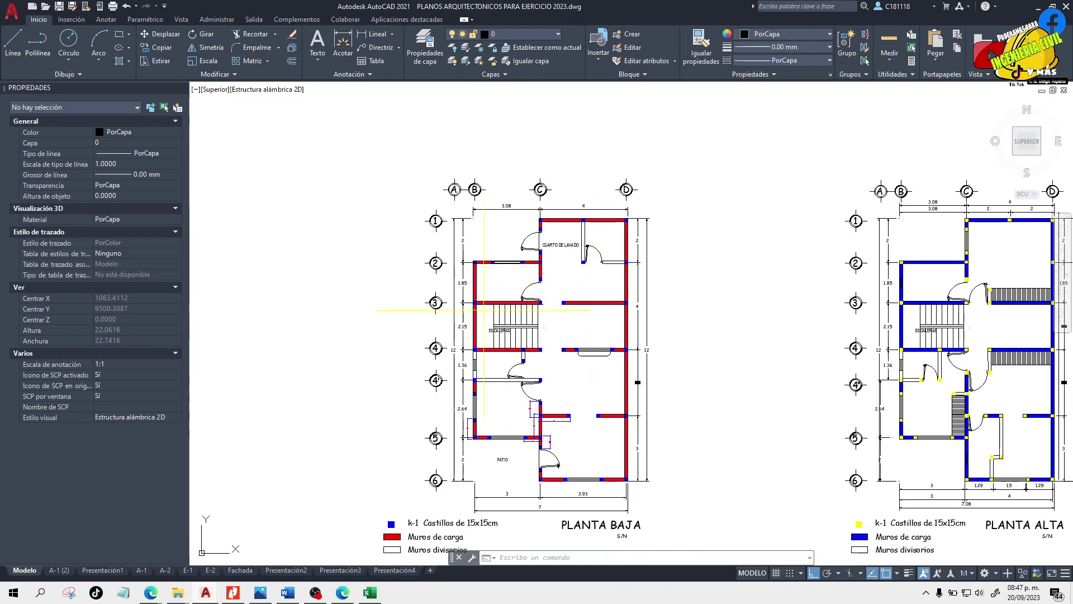
{"action": "scroll", "coordinate": [590, 331], "scroll_direction": "up", "scroll_amount": 2}
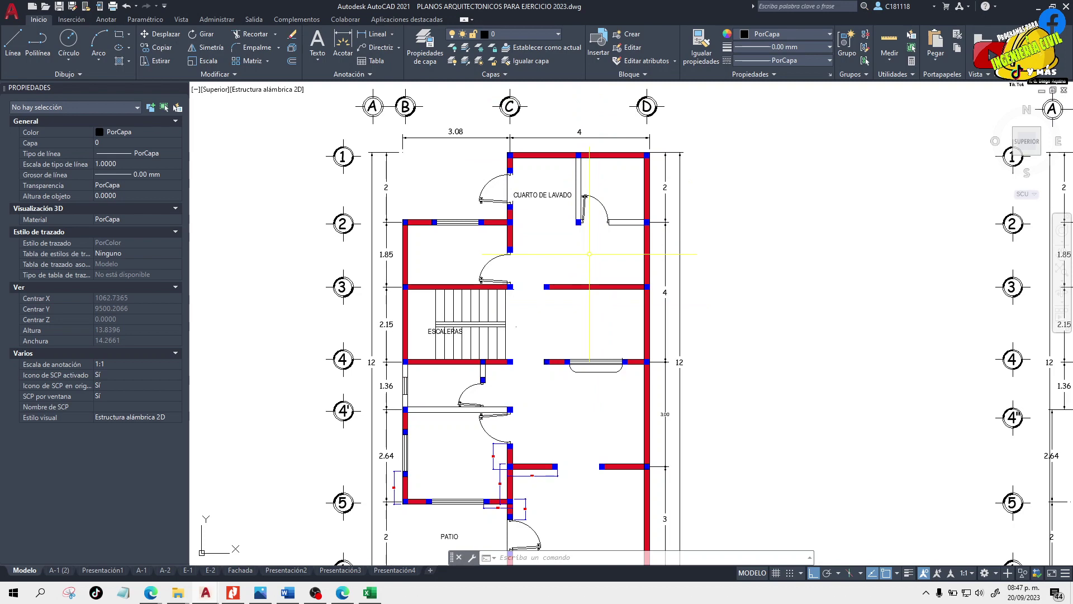
{"action": "scroll", "coordinate": [590, 253], "scroll_direction": "down", "scroll_amount": 3}
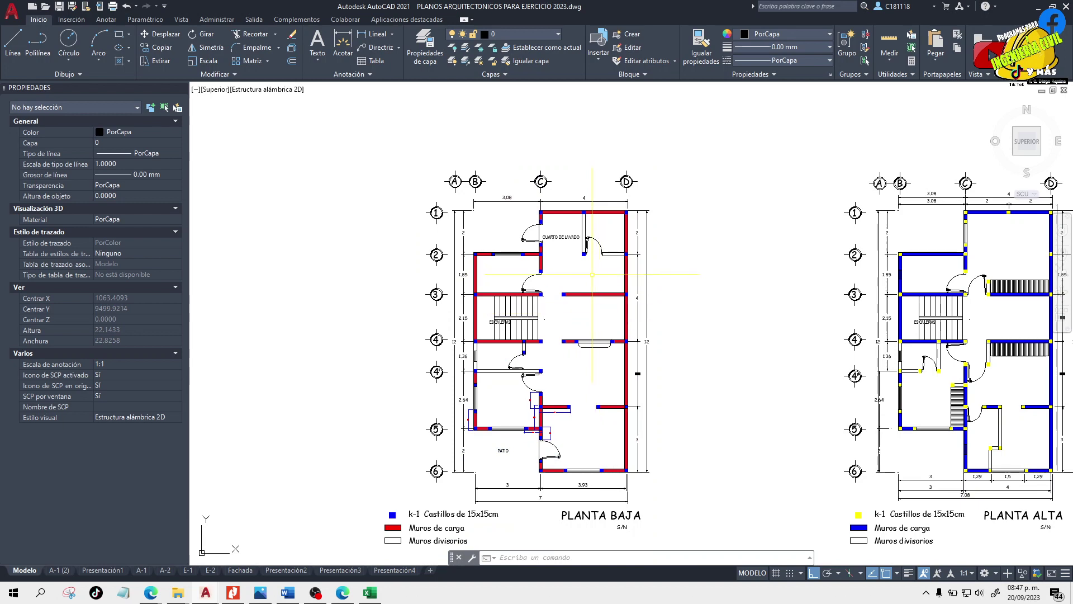
{"action": "scroll", "coordinate": [593, 273], "scroll_direction": "up", "scroll_amount": 2}
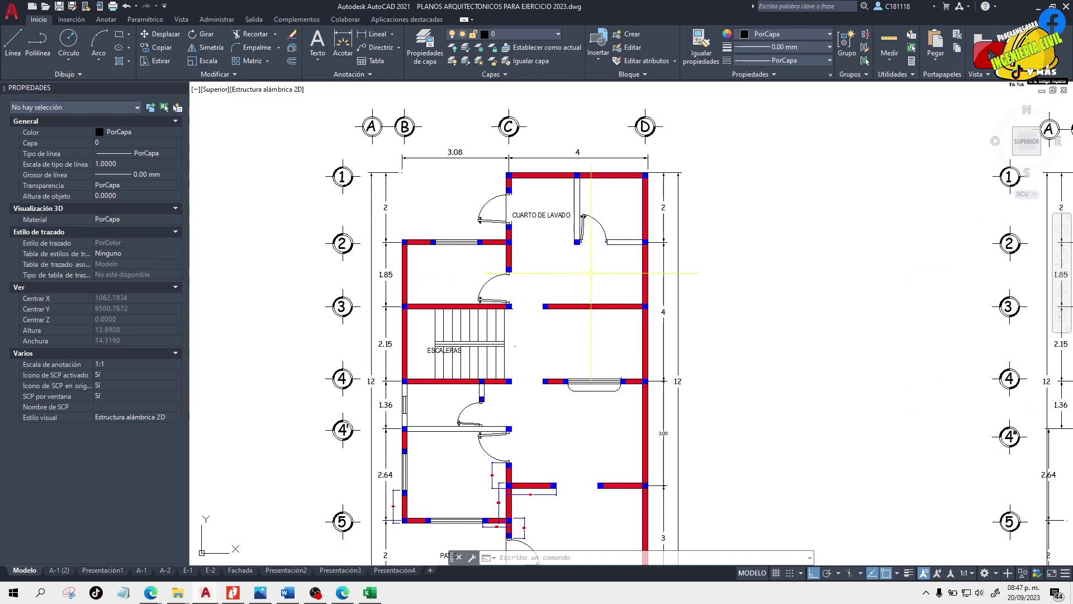
- Return to the Excel template and set the W trabes values for Azotea, Nivel 1 and P.Baja to 0 kg
{"action": "left_click", "coordinate": [1037, 7]}
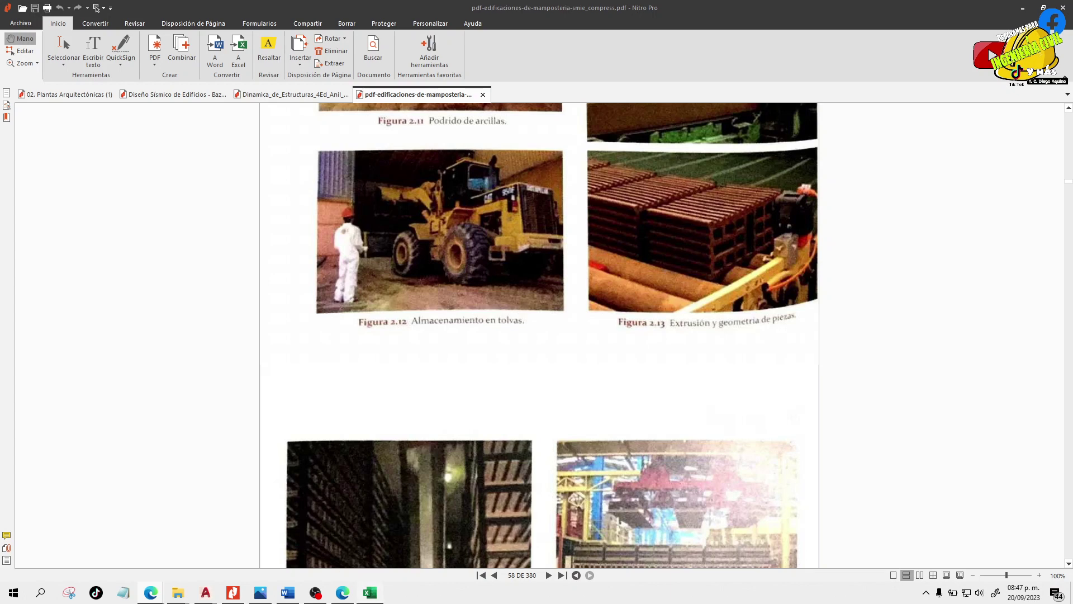
{"action": "left_click", "coordinate": [370, 592]}
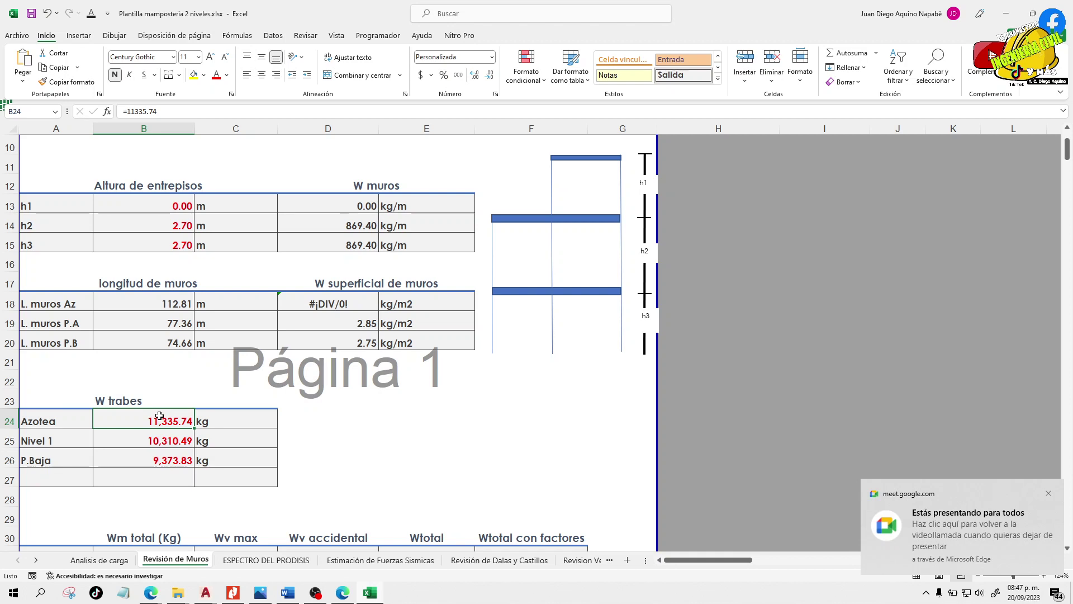
{"action": "type", "text": "0"}
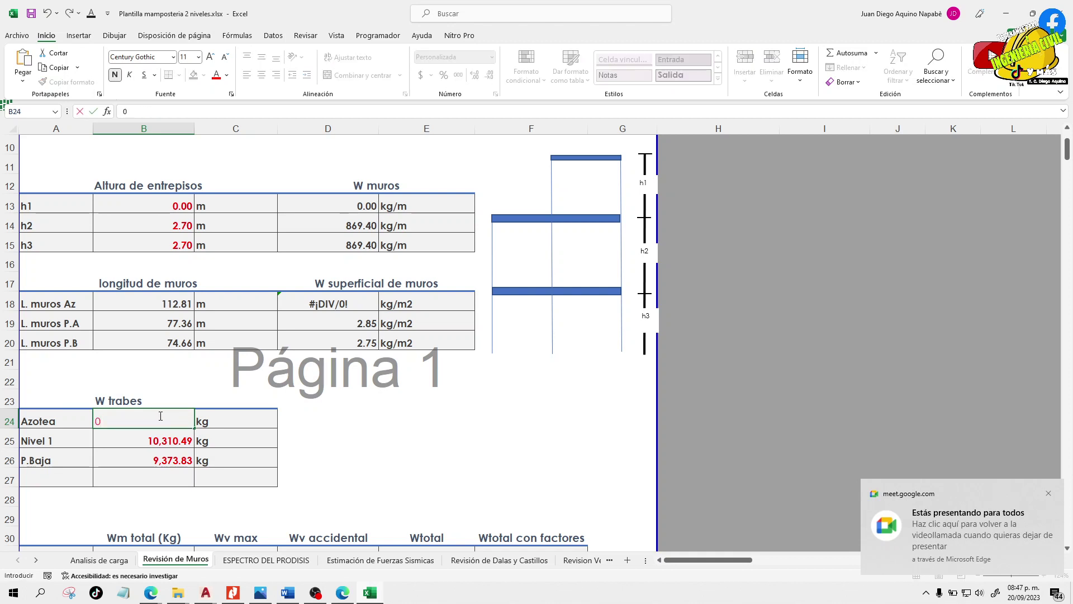
{"action": "key", "text": "Return"}
{"action": "type", "text": "0"}
{"action": "key", "text": "Return"}
{"action": "type", "text": "0"}
{"action": "key", "text": "Return"}
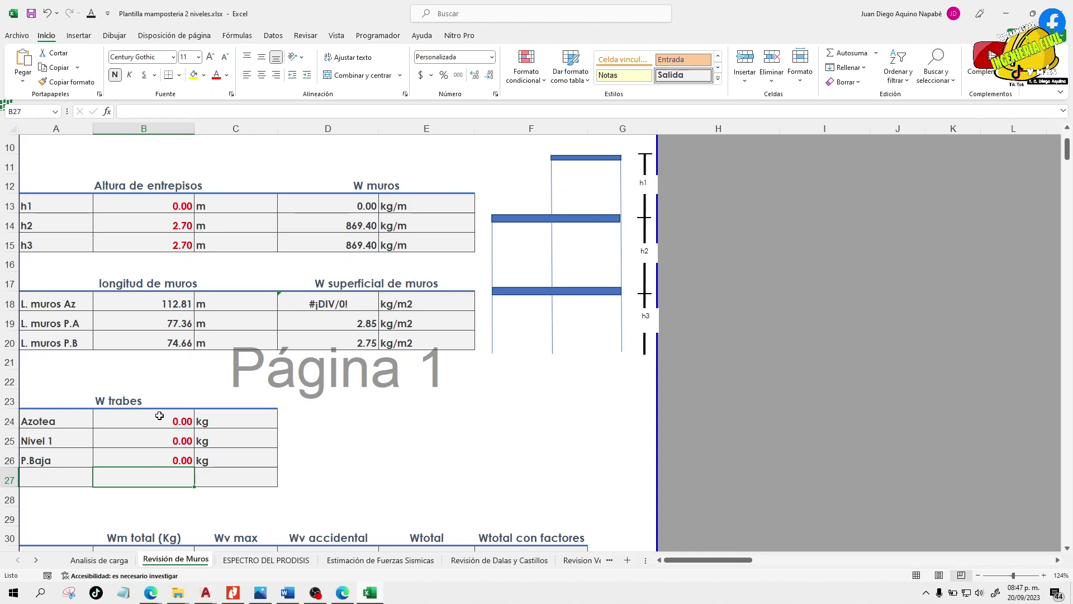
- Review the beam weight entries for Azotea, Nivel 1 and P.Baja in the W trabes table
{"action": "scroll", "coordinate": [275, 385], "scroll_direction": "down", "scroll_amount": 1}
{"action": "left_click", "coordinate": [173, 360]}
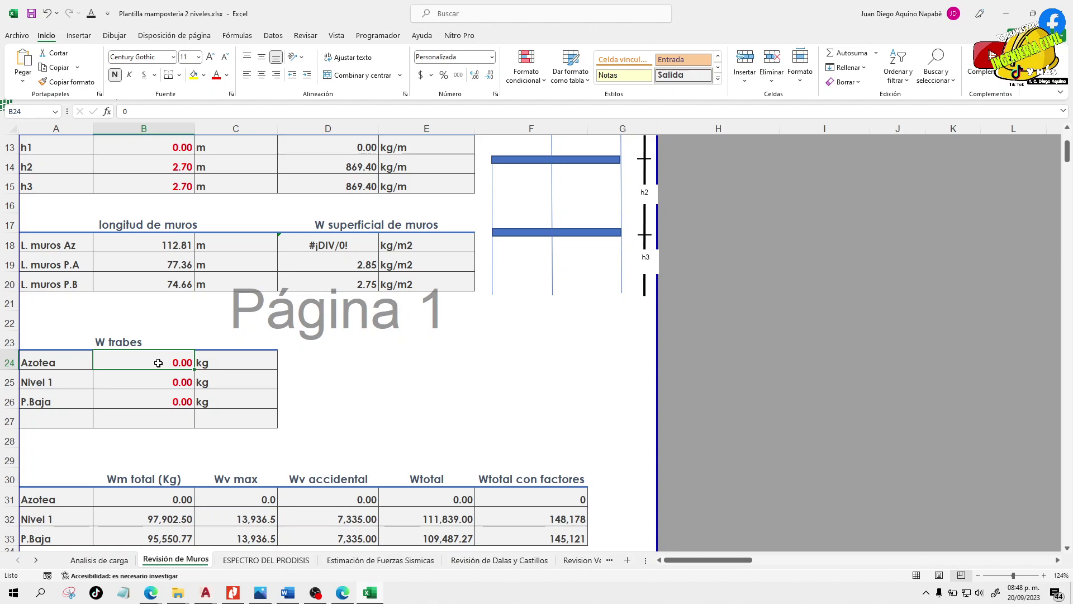
{"action": "left_click", "coordinate": [163, 375]}
{"action": "scroll", "coordinate": [166, 376], "scroll_direction": "down", "scroll_amount": 1}
{"action": "left_click", "coordinate": [179, 337]}
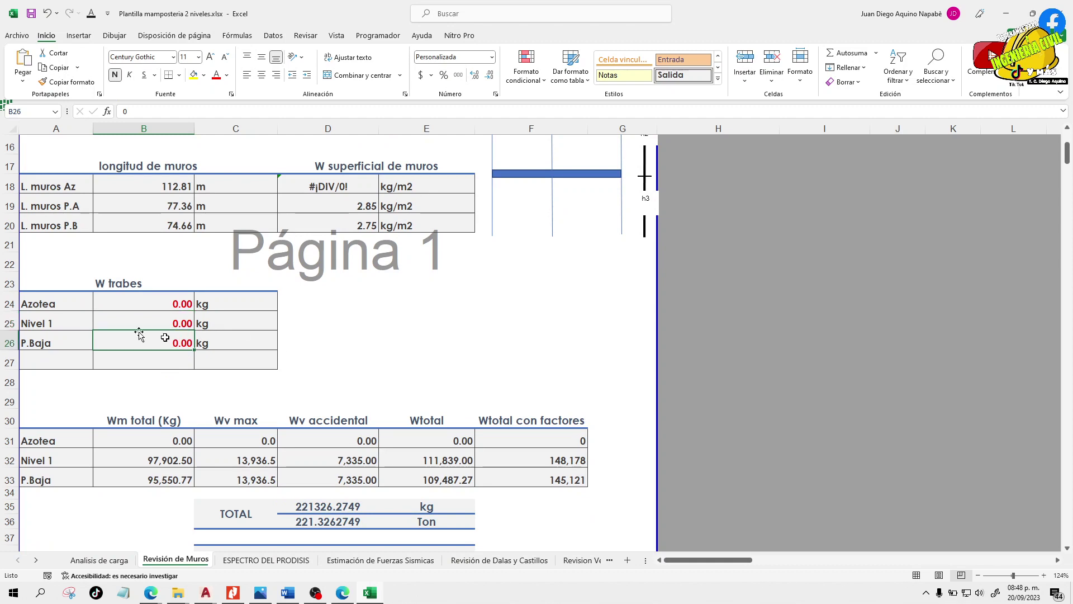
{"action": "left_click", "coordinate": [328, 351]}
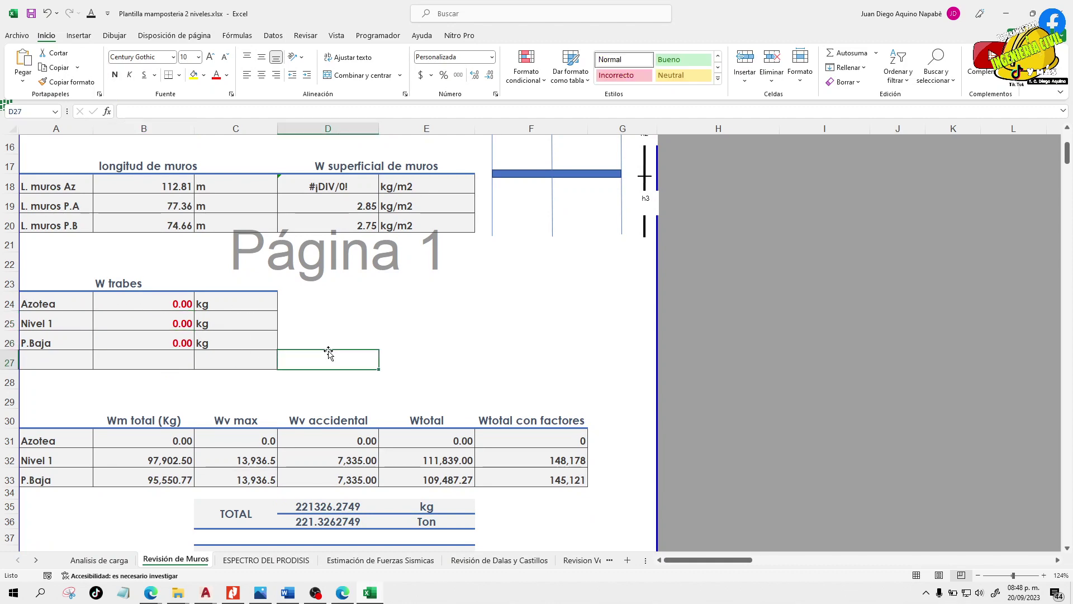
- Examine the Wm total, Wv max and Wv accidental formulas in the Nivel 1 and P.Baja rows of the weight summary
{"action": "scroll", "coordinate": [328, 351], "scroll_direction": "down", "scroll_amount": 2}
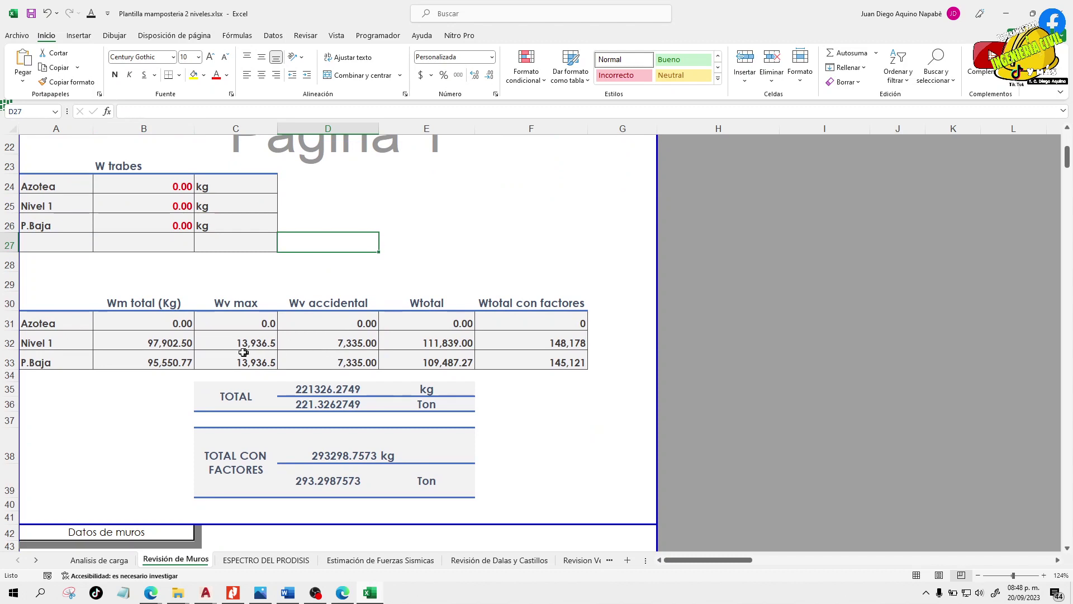
{"action": "left_click", "coordinate": [567, 446]}
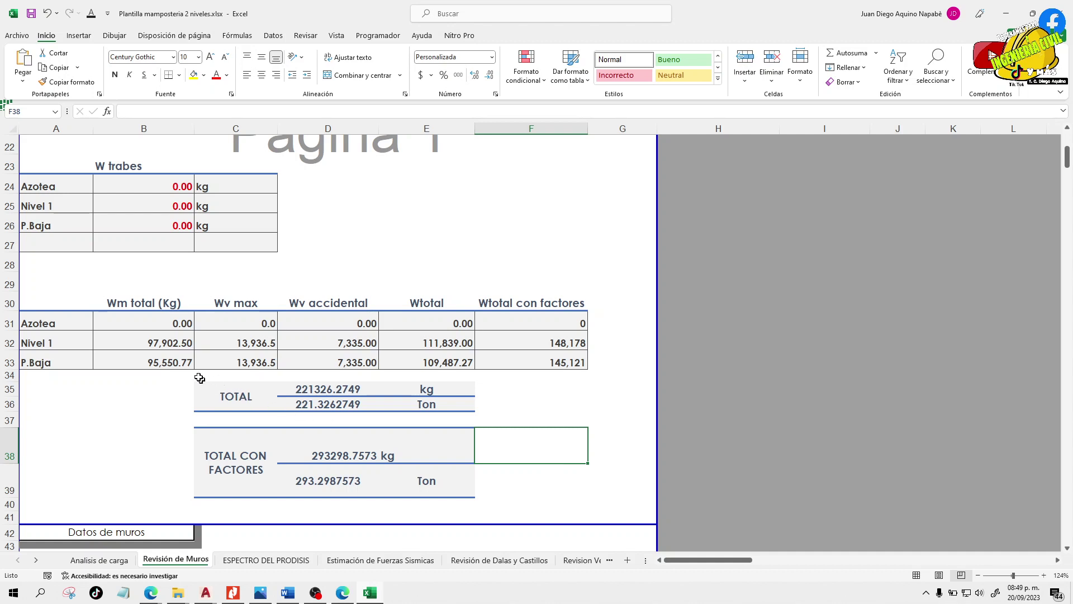
{"action": "left_click", "coordinate": [172, 344]}
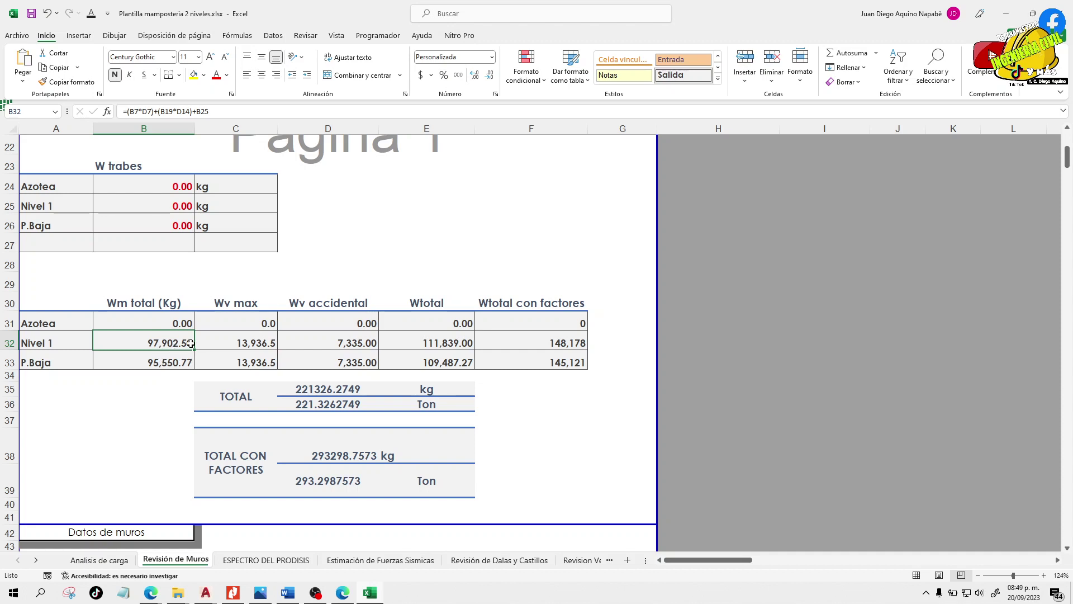
{"action": "left_click", "coordinate": [190, 363]}
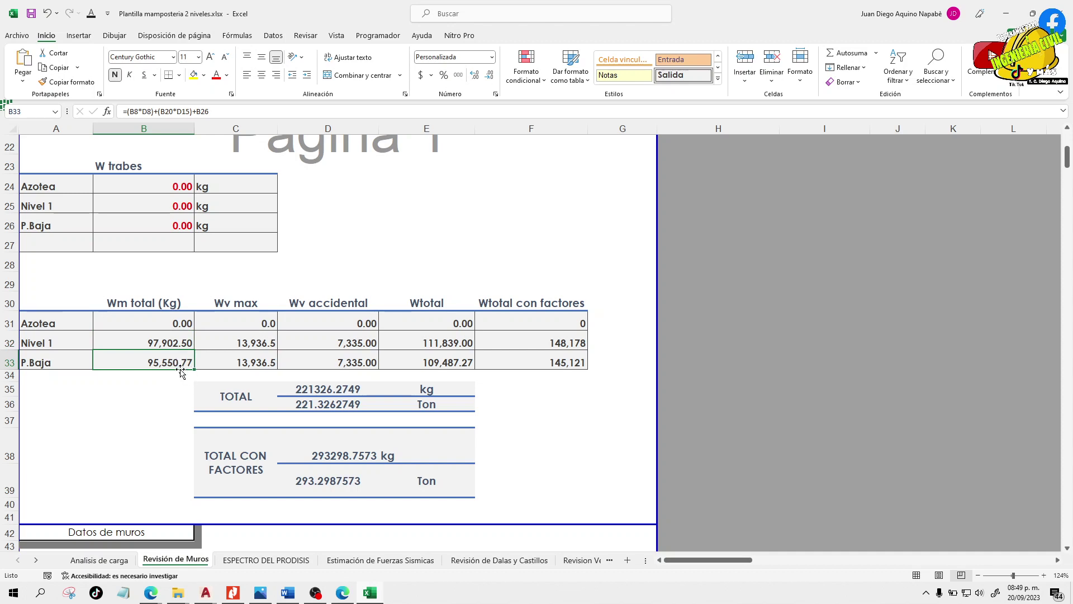
{"action": "left_click", "coordinate": [246, 357]}
{"action": "left_click", "coordinate": [266, 341]}
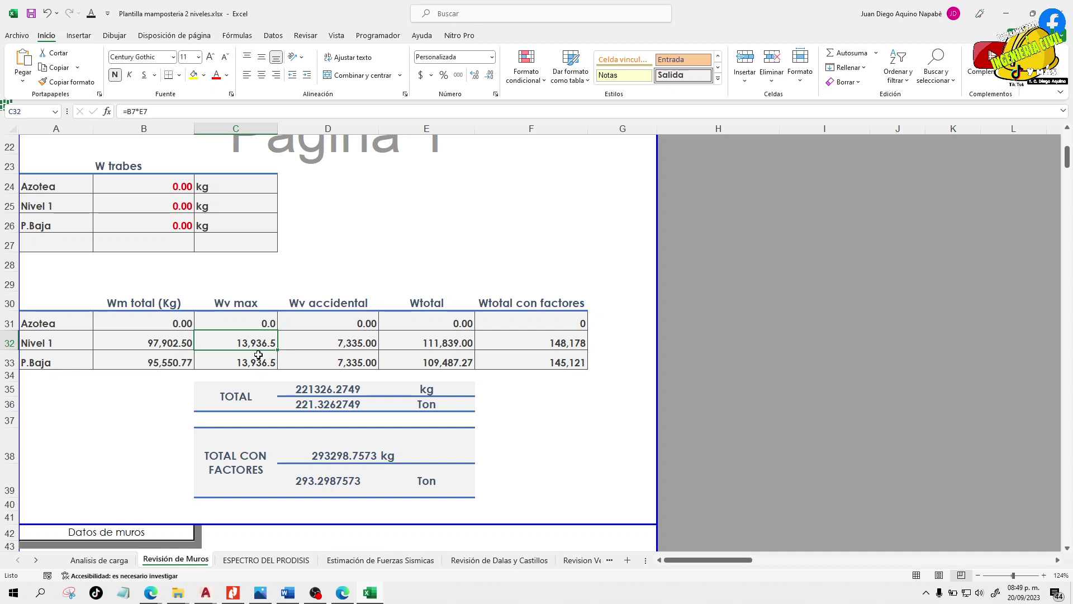
{"action": "left_click", "coordinate": [337, 342]}
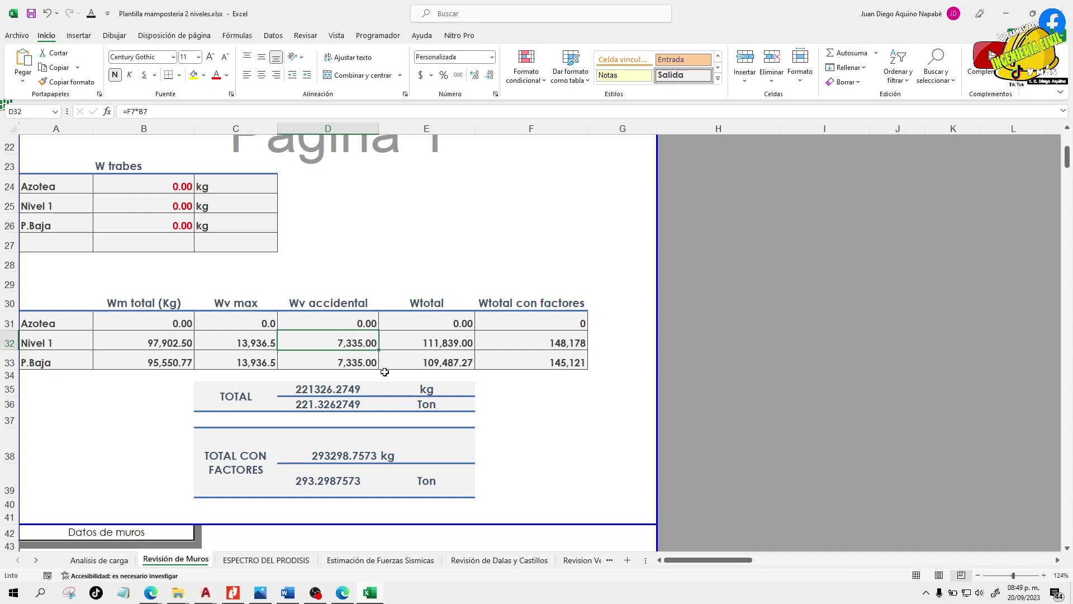
- Inspect the cell references in Nivel 1's Wtotal formula and the load factors in its Wtotal con factores formula
{"action": "left_click", "coordinate": [450, 345]}
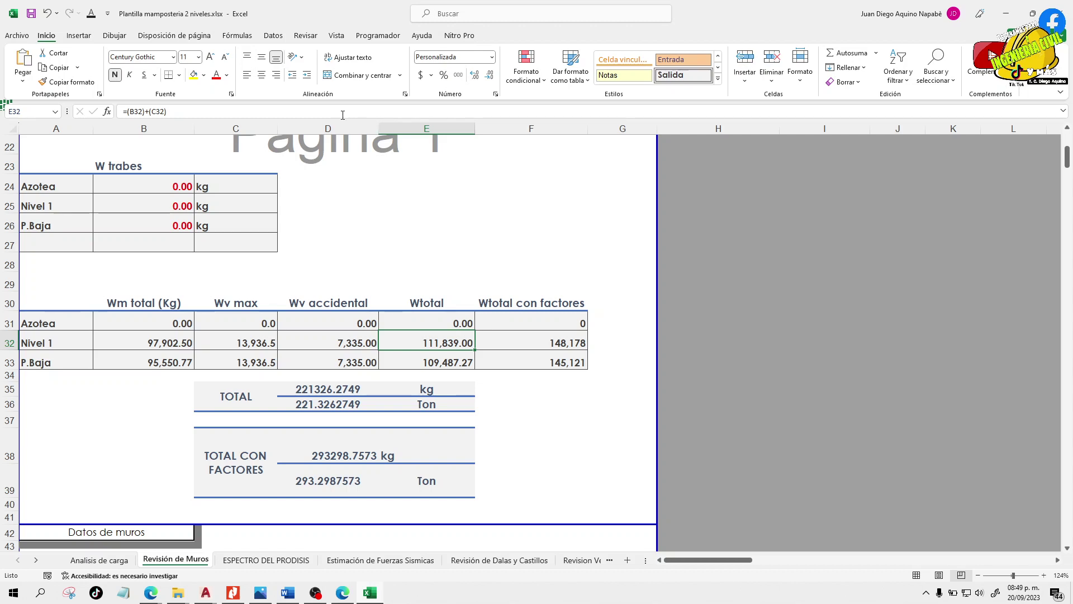
{"action": "left_click", "coordinate": [343, 113]}
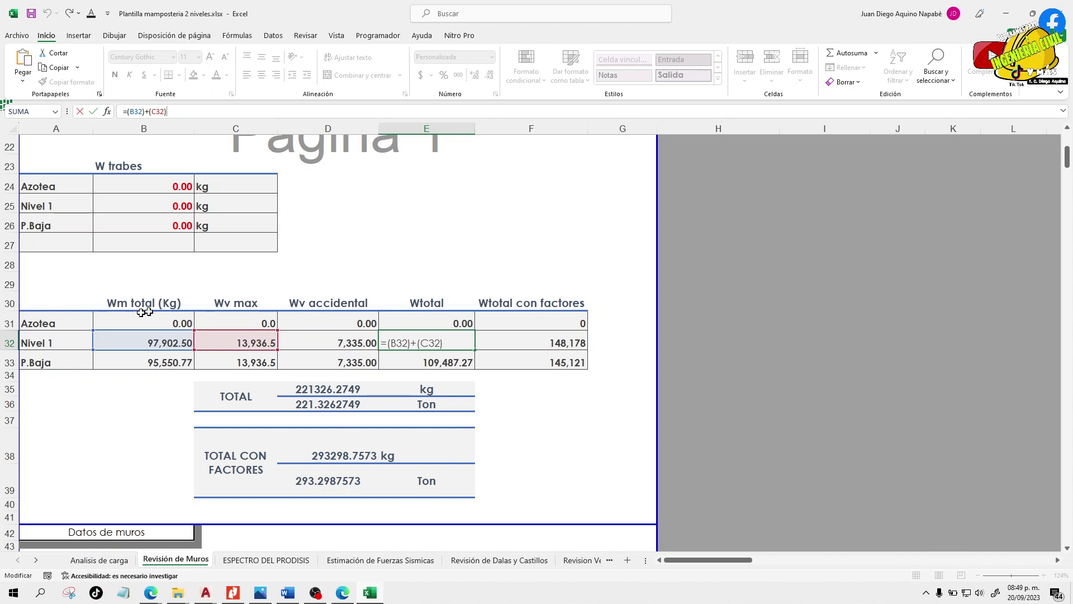
{"action": "left_click", "coordinate": [618, 469]}
{"action": "left_click", "coordinate": [434, 345]}
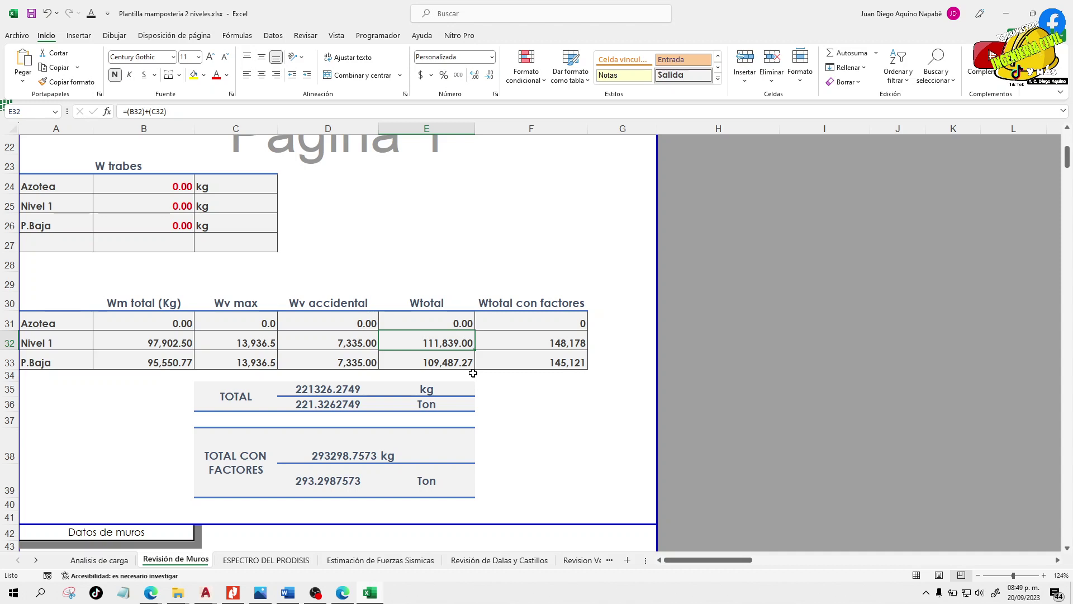
{"action": "left_click", "coordinate": [502, 349]}
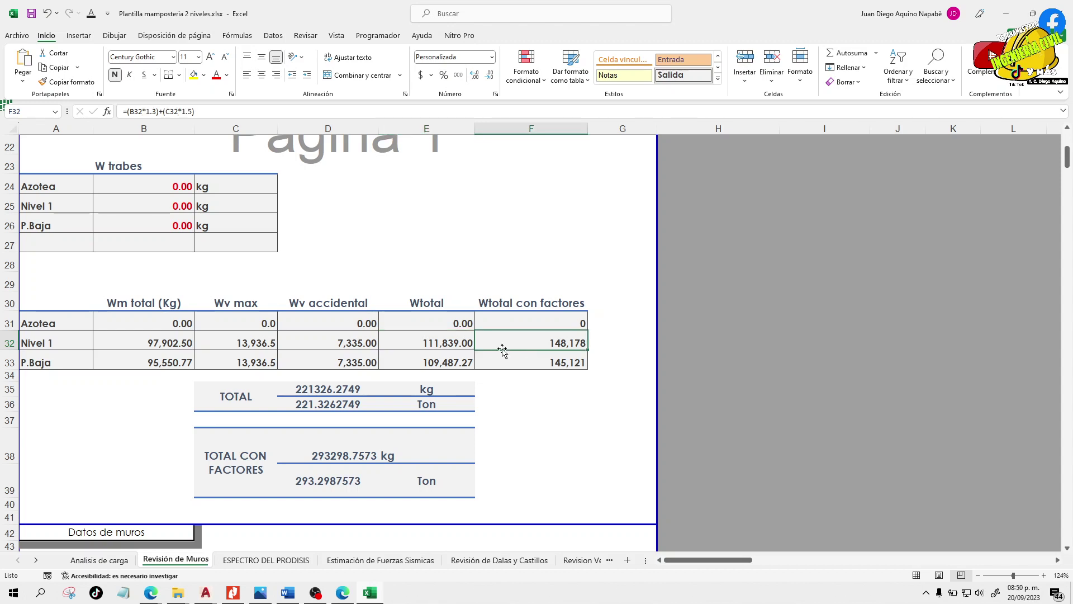
{"action": "left_click", "coordinate": [543, 391]}
{"action": "left_click", "coordinate": [555, 344]}
{"action": "left_click", "coordinate": [556, 386]}
- Check the TOTAL formulas in kg and Ton, including the summed range, and the TOTAL CON FACTORES formula in Ton
{"action": "left_click", "coordinate": [335, 391]}
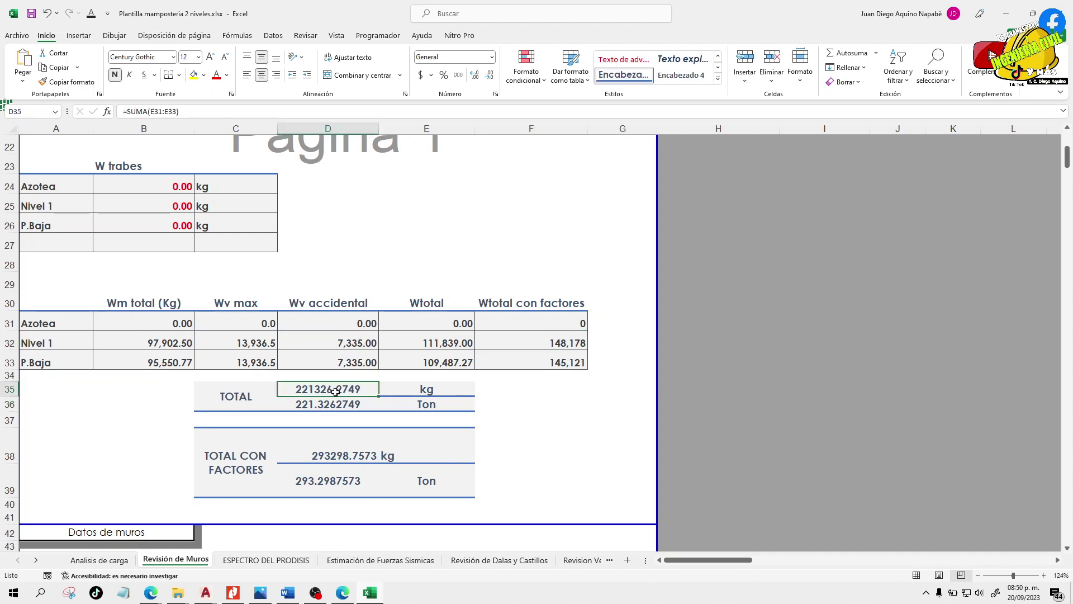
{"action": "left_click", "coordinate": [309, 109]}
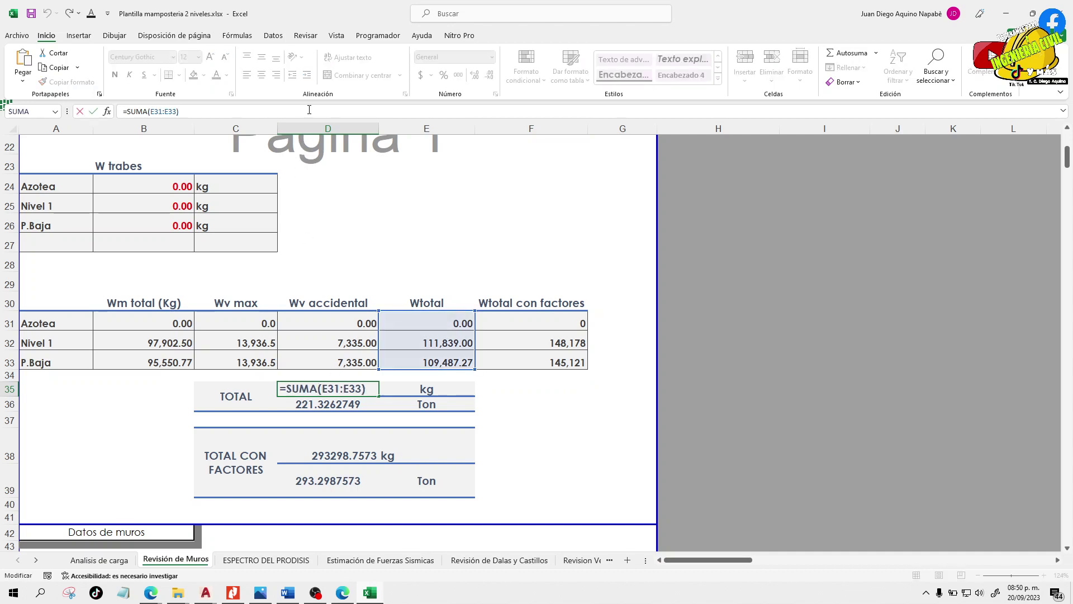
{"action": "left_click", "coordinate": [614, 438]}
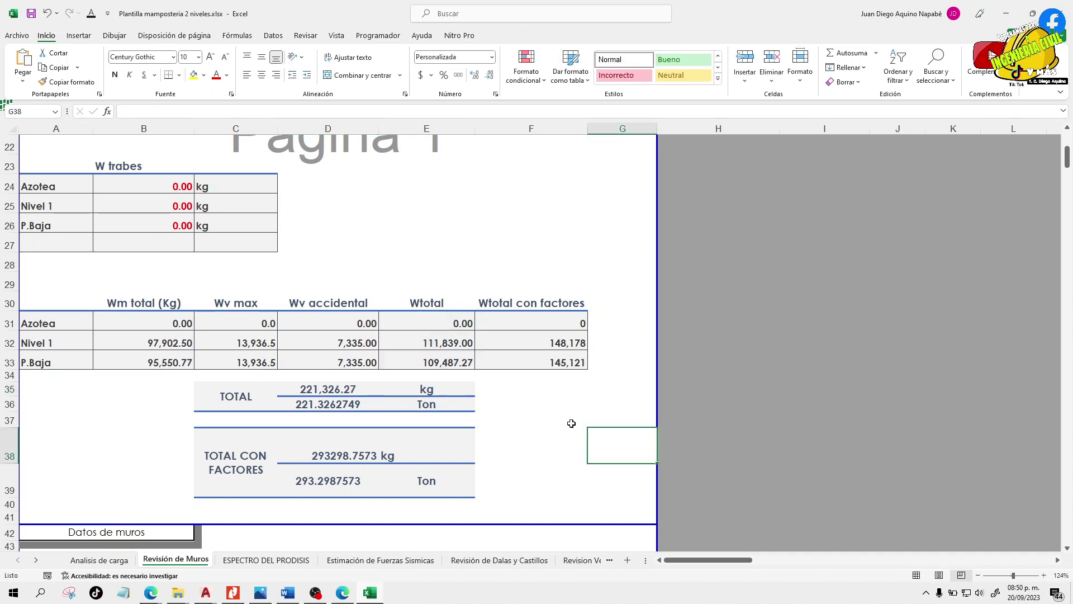
{"action": "left_click", "coordinate": [341, 391]}
{"action": "left_click", "coordinate": [357, 410]}
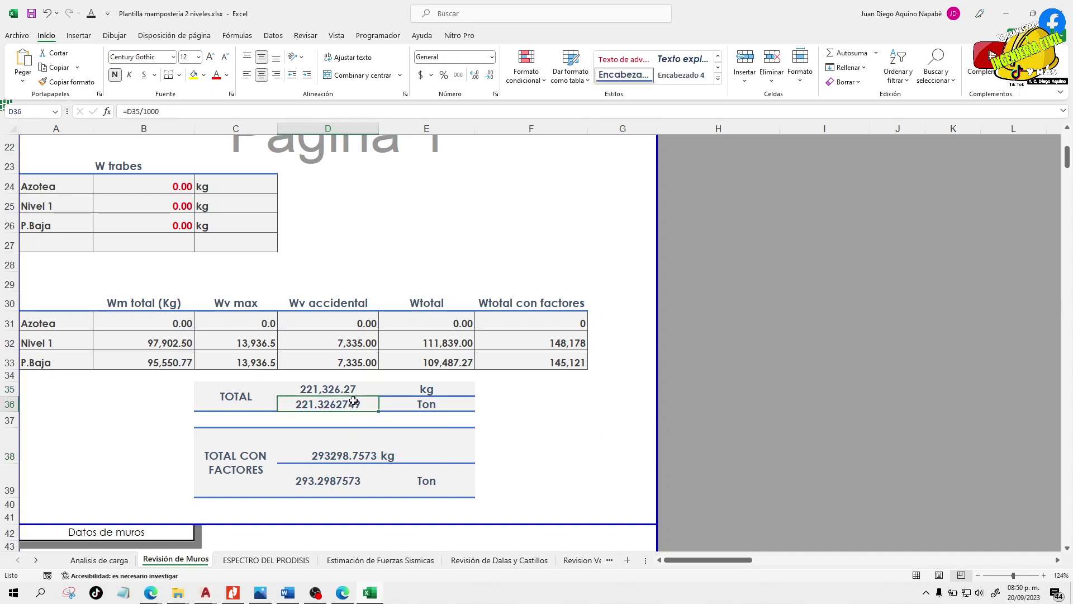
{"action": "left_click", "coordinate": [352, 484]}
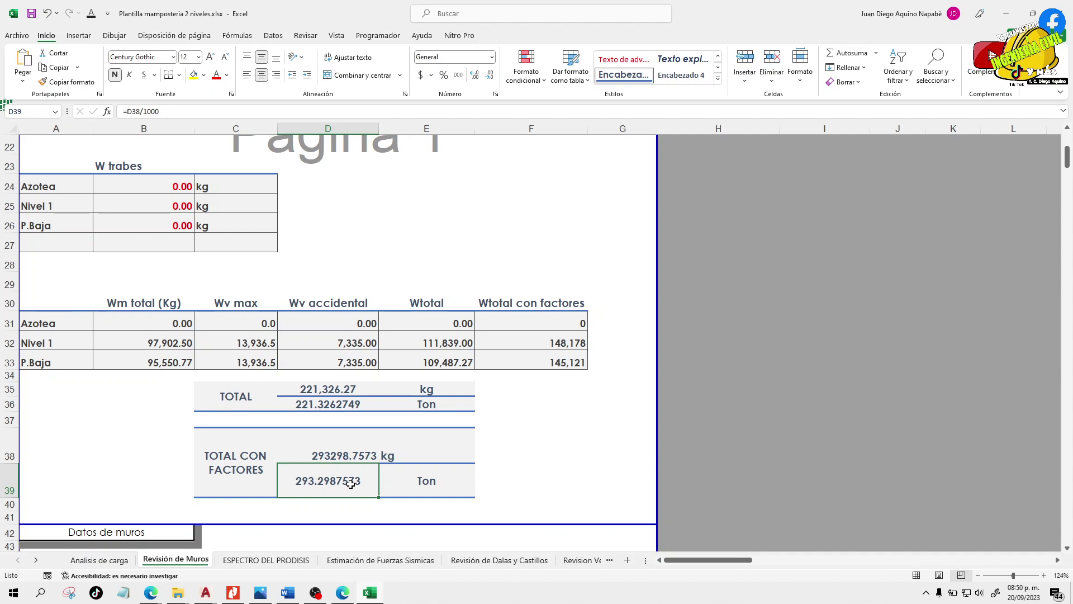
{"action": "left_click", "coordinate": [545, 497]}
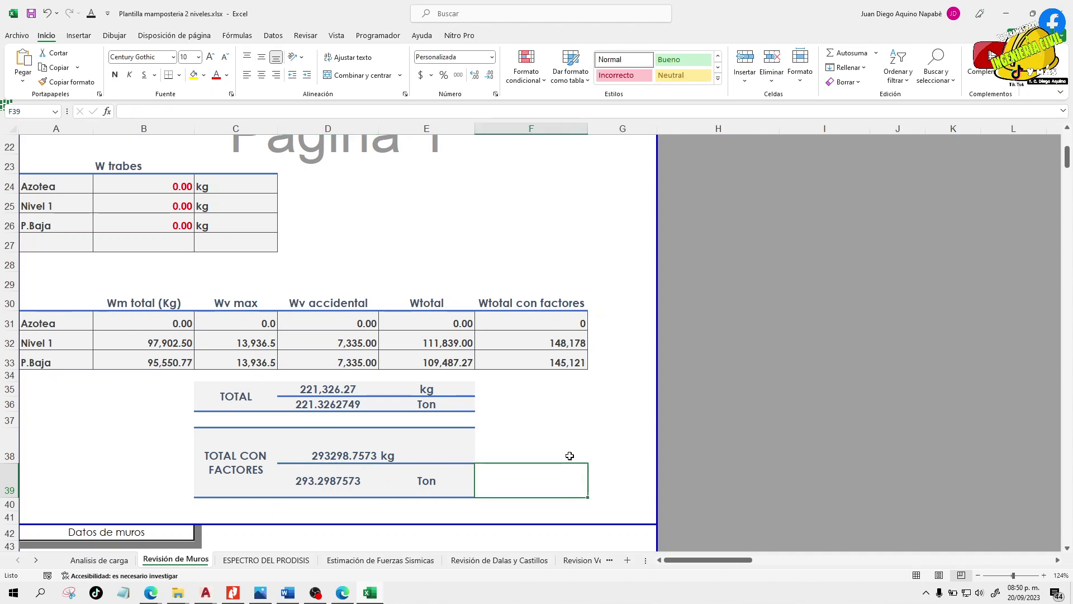
- Review the floor heights, wall lengths, W trabes entries, level weights and TOTAL and TOTAL CON FACTORES results in the wall review sheet
{"action": "scroll", "coordinate": [566, 450], "scroll_direction": "down", "scroll_amount": 1}
{"action": "left_click", "coordinate": [611, 431]}
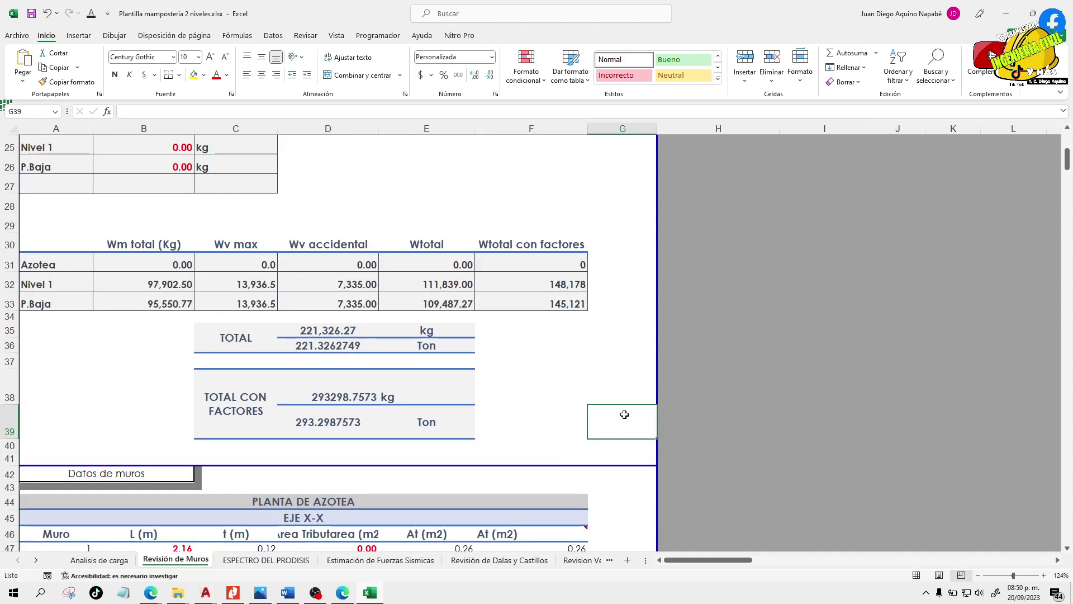
{"action": "scroll", "coordinate": [624, 414], "scroll_direction": "up", "scroll_amount": 7}
{"action": "scroll", "coordinate": [624, 414], "scroll_direction": "down", "scroll_amount": 1}
{"action": "scroll", "coordinate": [624, 416], "scroll_direction": "down", "scroll_amount": 3}
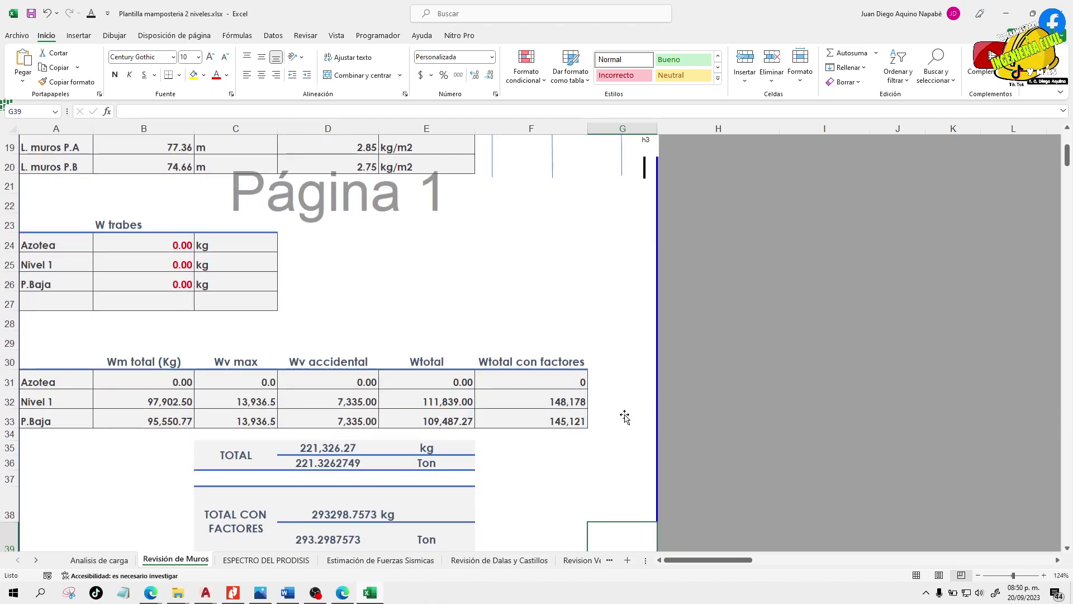
{"action": "scroll", "coordinate": [624, 416], "scroll_direction": "down", "scroll_amount": 1}
{"action": "scroll", "coordinate": [597, 432], "scroll_direction": "up", "scroll_amount": 6}
{"action": "scroll", "coordinate": [597, 433], "scroll_direction": "down", "scroll_amount": 3}
{"action": "scroll", "coordinate": [597, 432], "scroll_direction": "up", "scroll_amount": 1}
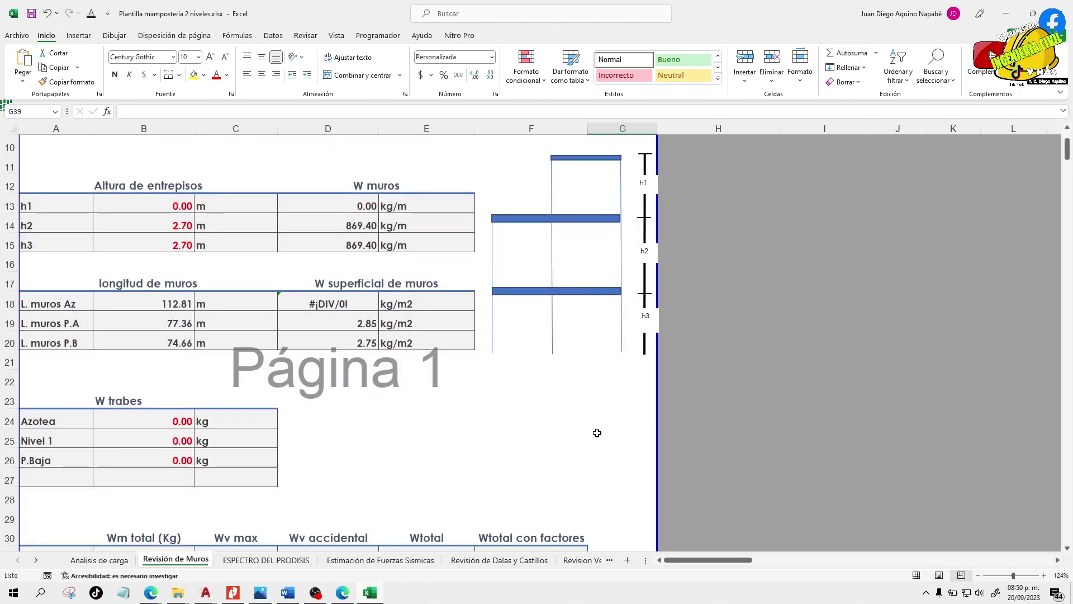
{"action": "left_click", "coordinate": [597, 432]}
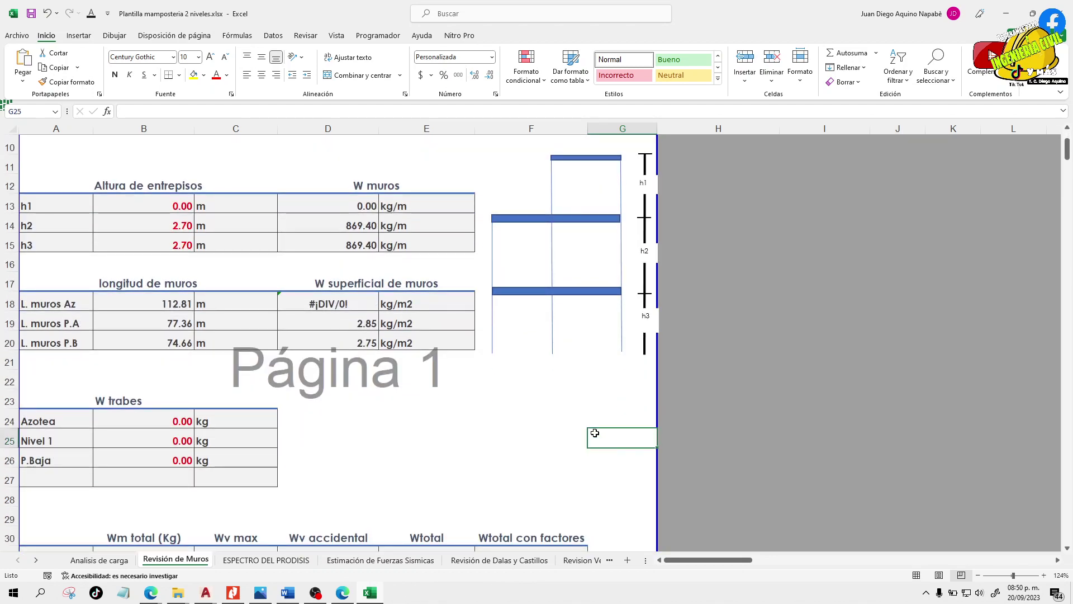
{"action": "scroll", "coordinate": [550, 439], "scroll_direction": "down", "scroll_amount": 2}
{"action": "scroll", "coordinate": [548, 442], "scroll_direction": "down", "scroll_amount": 3}
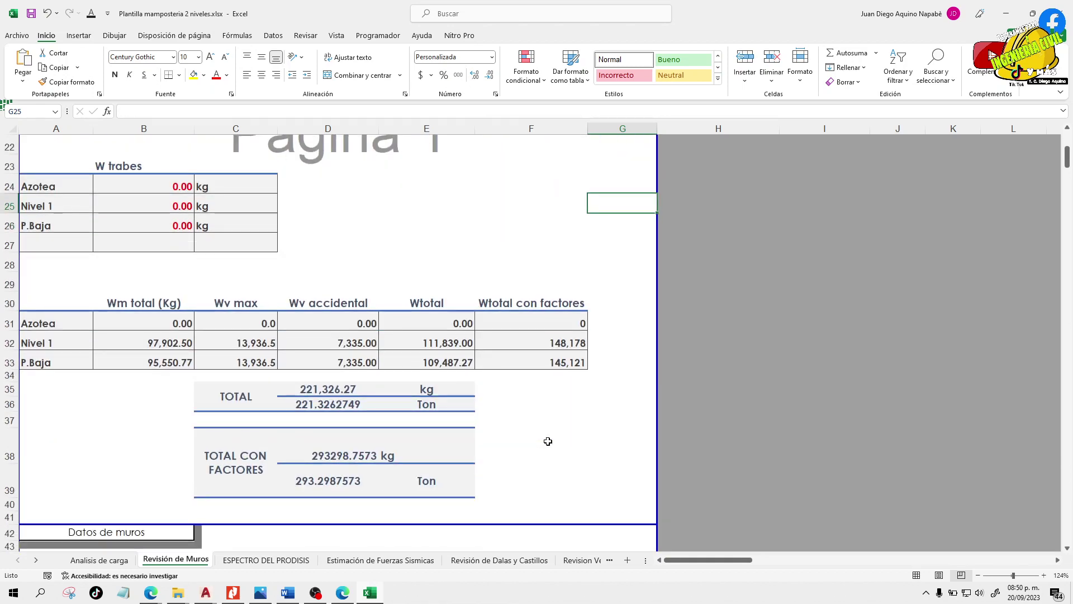
{"action": "scroll", "coordinate": [547, 441], "scroll_direction": "up", "scroll_amount": 3}
{"action": "scroll", "coordinate": [547, 441], "scroll_direction": "up", "scroll_amount": 4}
{"action": "scroll", "coordinate": [547, 443], "scroll_direction": "down", "scroll_amount": 8}
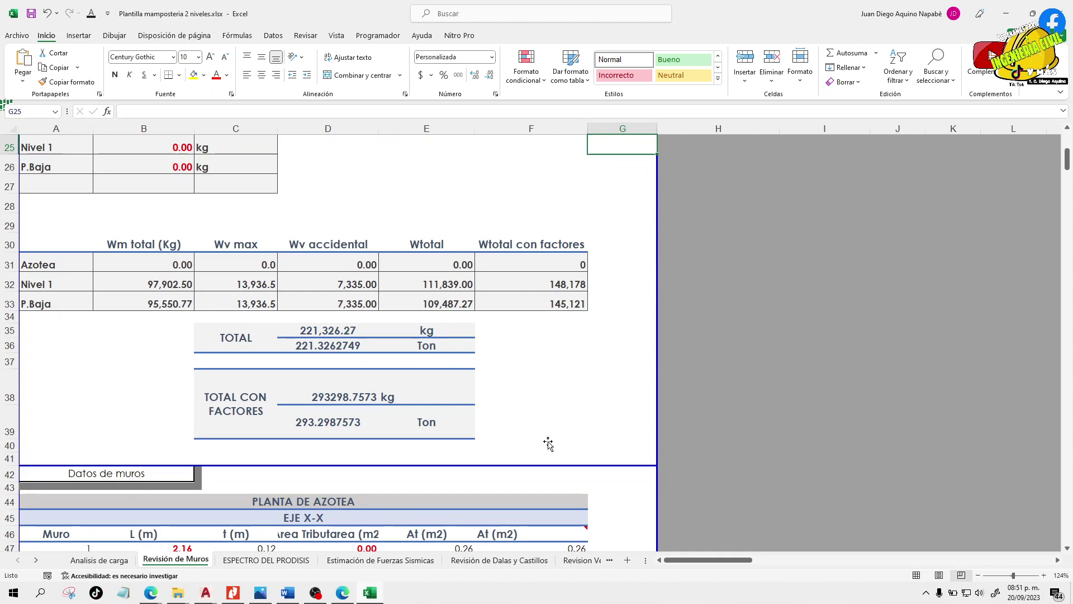
- Widen column D in the Datos de muros section so the full Area Tributarea (m2) heading fits
{"action": "scroll", "coordinate": [548, 443], "scroll_direction": "down", "scroll_amount": 1}
{"action": "scroll", "coordinate": [589, 454], "scroll_direction": "down", "scroll_amount": 3}
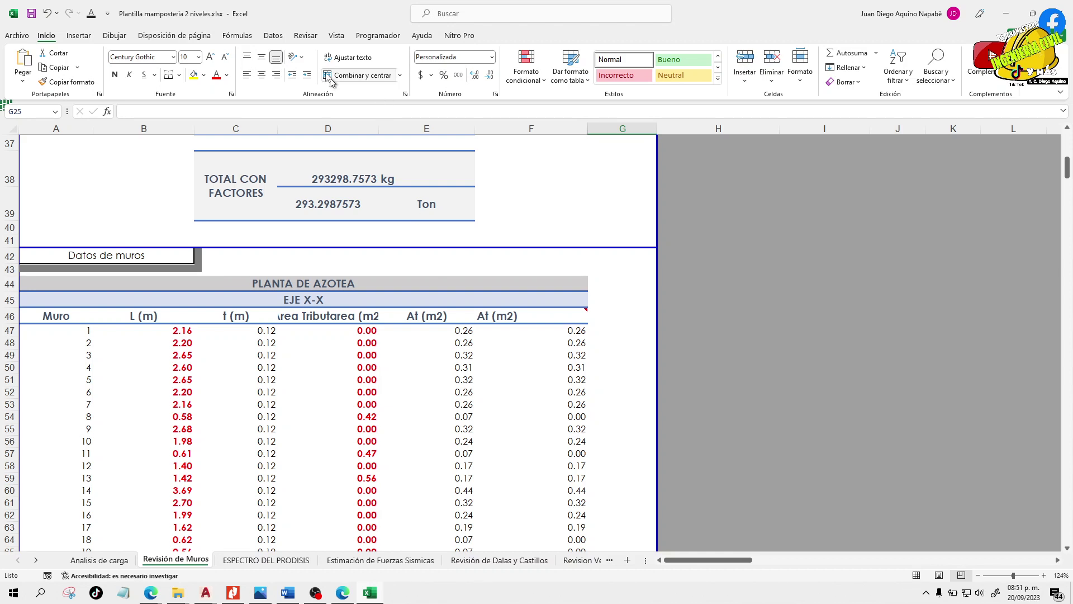
{"action": "left_click_drag", "start_coordinate": [380, 128], "coordinate": [395, 128]}
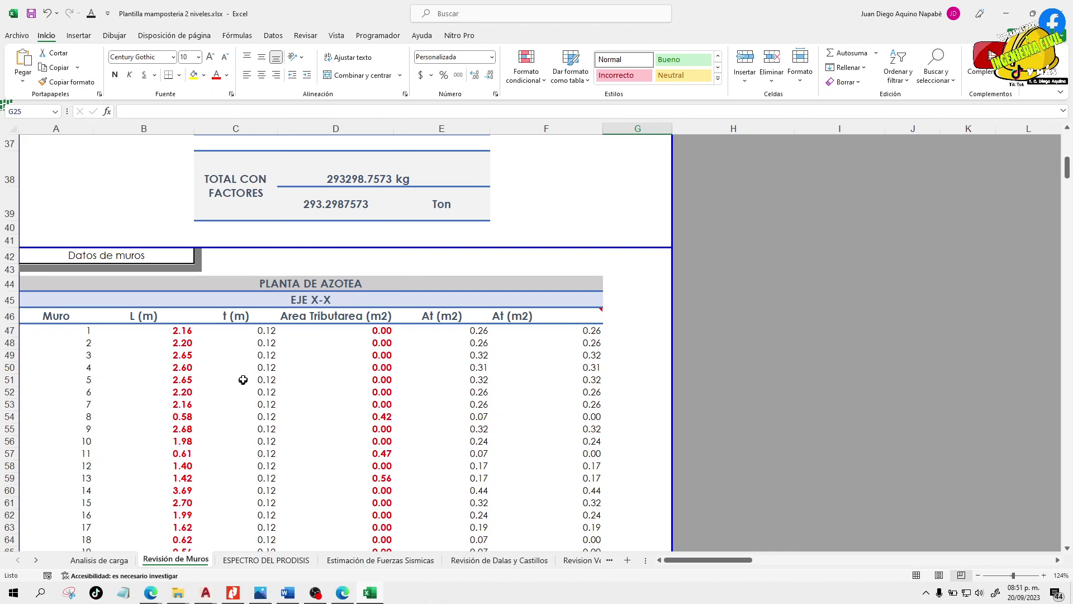
- Look over the EJE X-X and EJE Y-Y wall data tables for Planta de Azotea, Planta Alta and Planta Baja
{"action": "scroll", "coordinate": [244, 379], "scroll_direction": "down", "scroll_amount": 10}
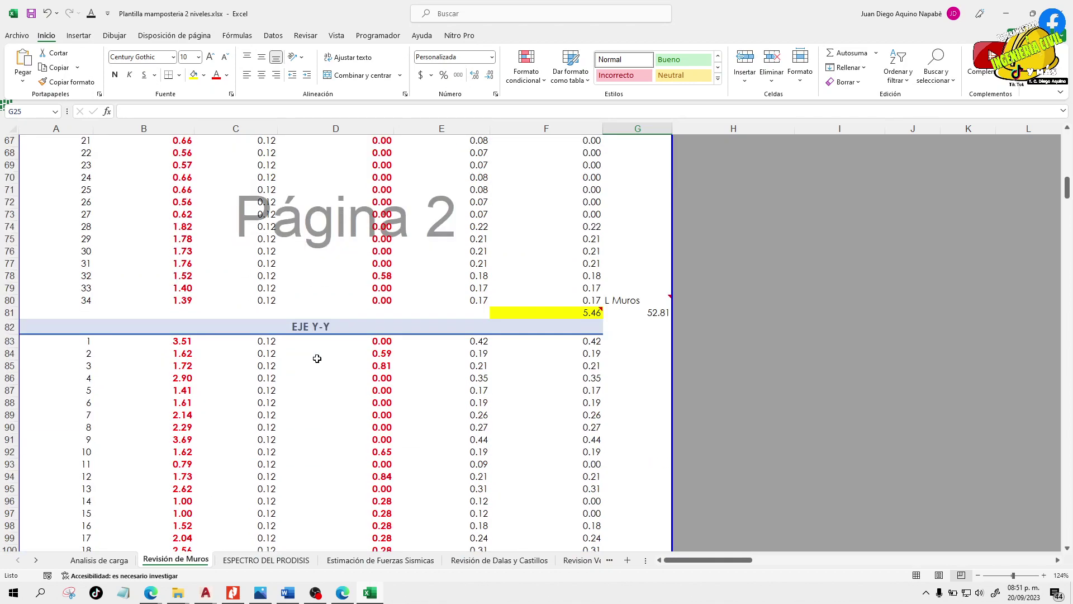
{"action": "scroll", "coordinate": [317, 358], "scroll_direction": "down", "scroll_amount": 9}
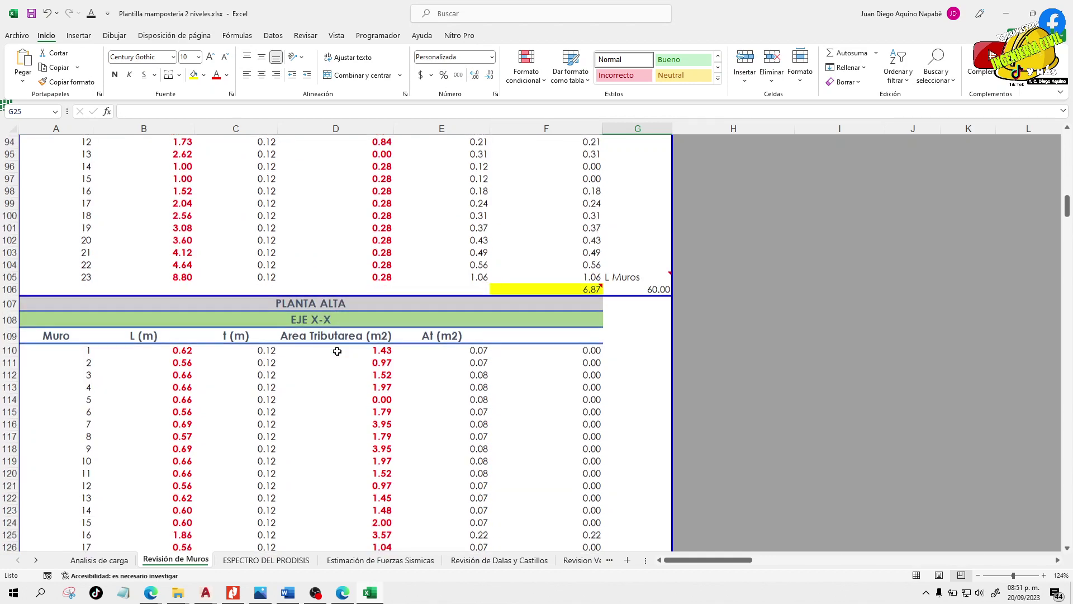
{"action": "scroll", "coordinate": [337, 351], "scroll_direction": "down", "scroll_amount": 3}
{"action": "scroll", "coordinate": [341, 351], "scroll_direction": "up", "scroll_amount": 9}
{"action": "scroll", "coordinate": [346, 351], "scroll_direction": "up", "scroll_amount": 9}
{"action": "scroll", "coordinate": [346, 351], "scroll_direction": "up", "scroll_amount": 3}
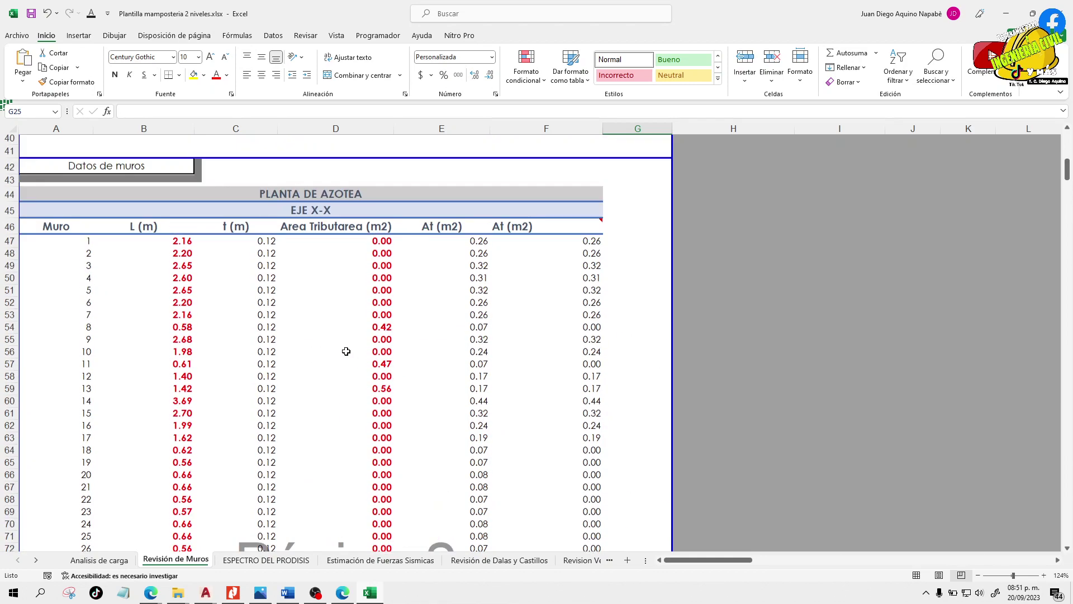
{"action": "scroll", "coordinate": [358, 280], "scroll_direction": "down", "scroll_amount": 20}
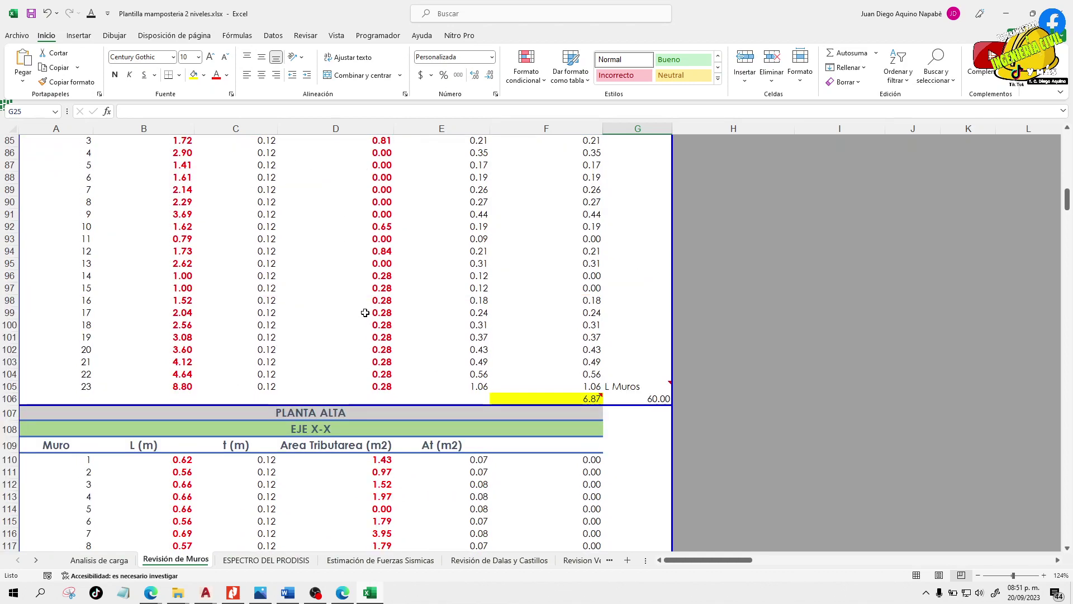
{"action": "scroll", "coordinate": [370, 360], "scroll_direction": "down", "scroll_amount": 11}
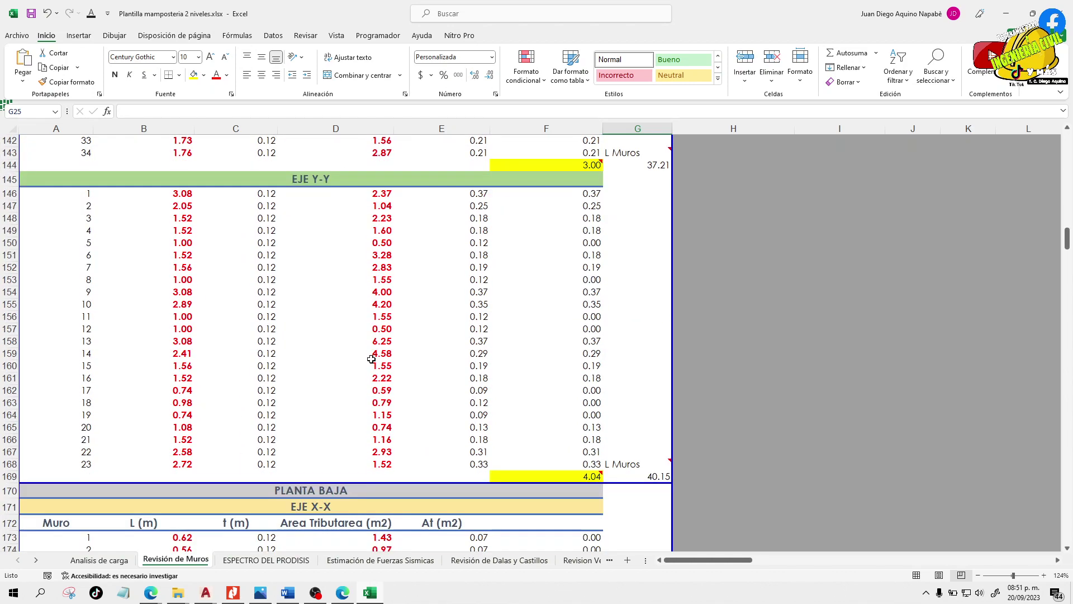
{"action": "scroll", "coordinate": [418, 419], "scroll_direction": "down", "scroll_amount": 1}
{"action": "scroll", "coordinate": [418, 416], "scroll_direction": "up", "scroll_amount": 10}
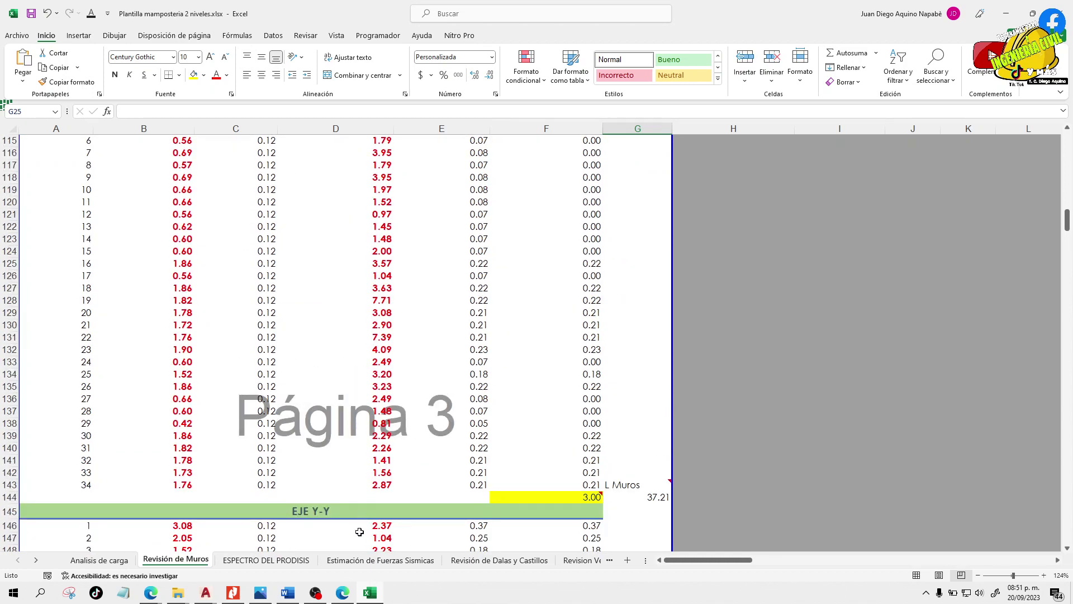
{"action": "scroll", "coordinate": [360, 530], "scroll_direction": "up", "scroll_amount": 12}
{"action": "scroll", "coordinate": [336, 190], "scroll_direction": "up", "scroll_amount": 12}
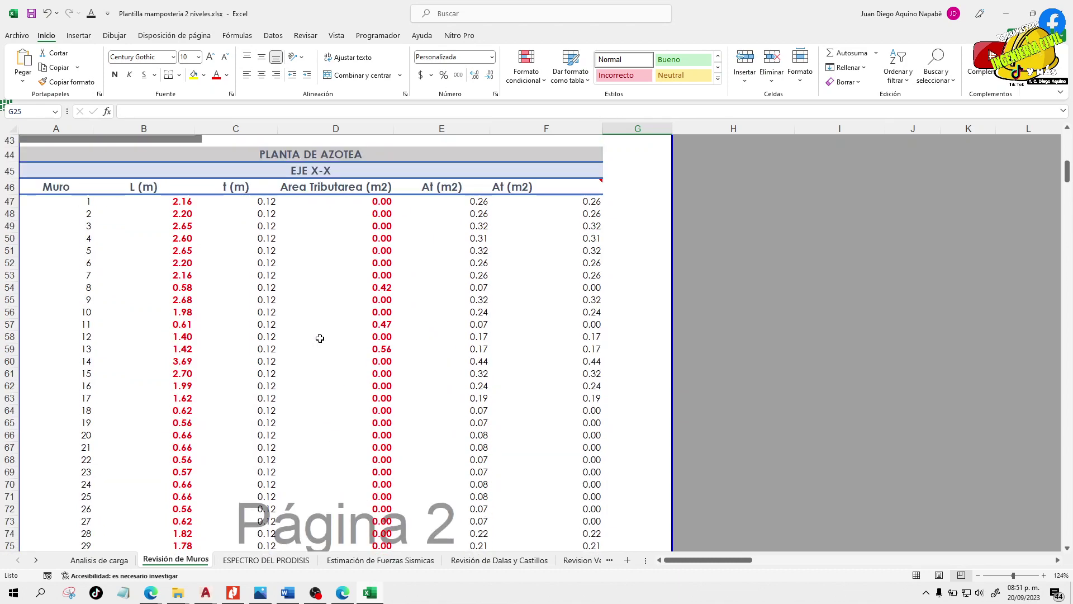
{"action": "scroll", "coordinate": [321, 335], "scroll_direction": "up", "scroll_amount": 3}
{"action": "scroll", "coordinate": [324, 333], "scroll_direction": "down", "scroll_amount": 2}
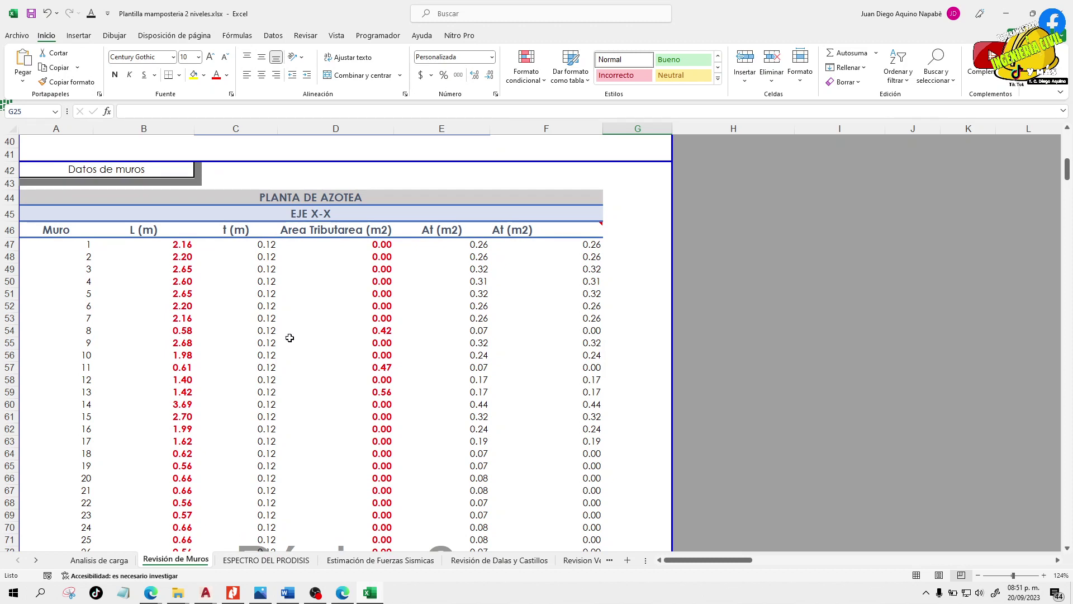
- Set the length L to 0 for all 34 walls in the EJE X-X table of Planta de Azotea
{"action": "left_click", "coordinate": [209, 269]}
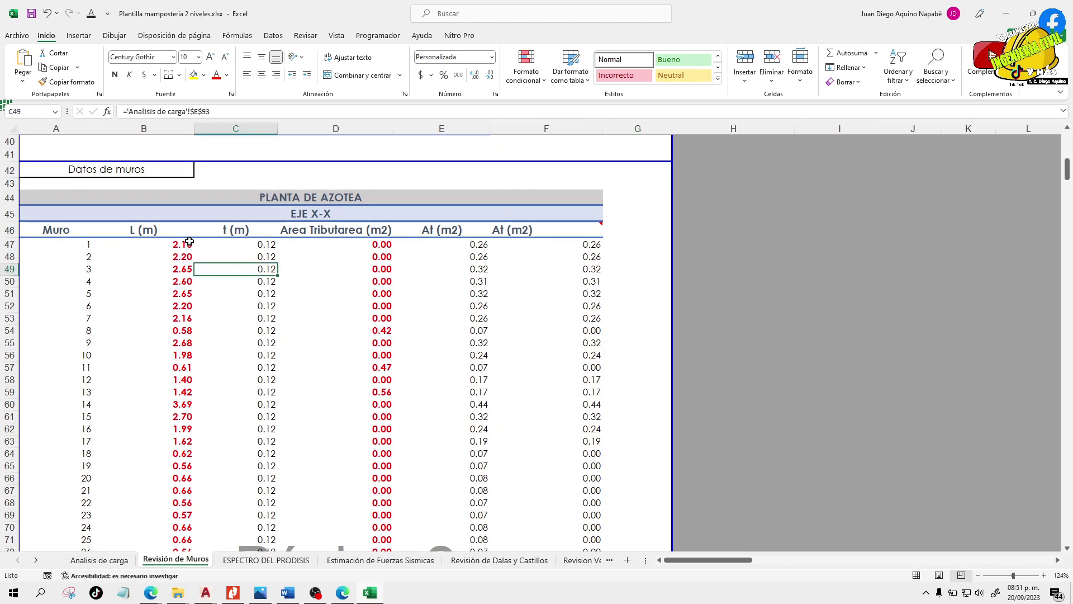
{"action": "left_click", "coordinate": [180, 244]}
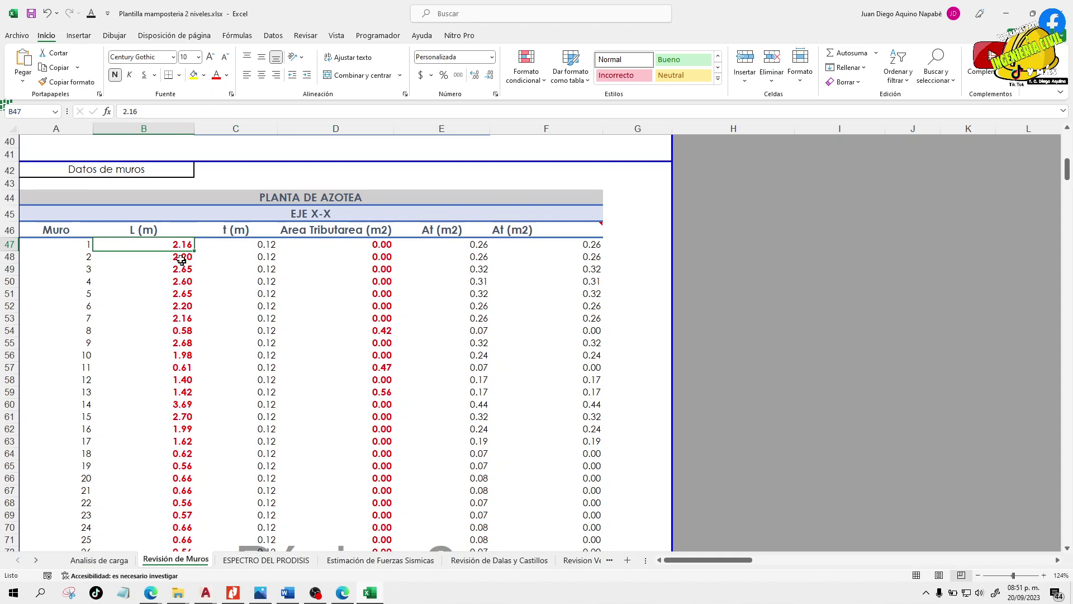
{"action": "left_click", "coordinate": [181, 244]}
{"action": "type", "text": "0"}
{"action": "key", "text": "ctrl+Return"}
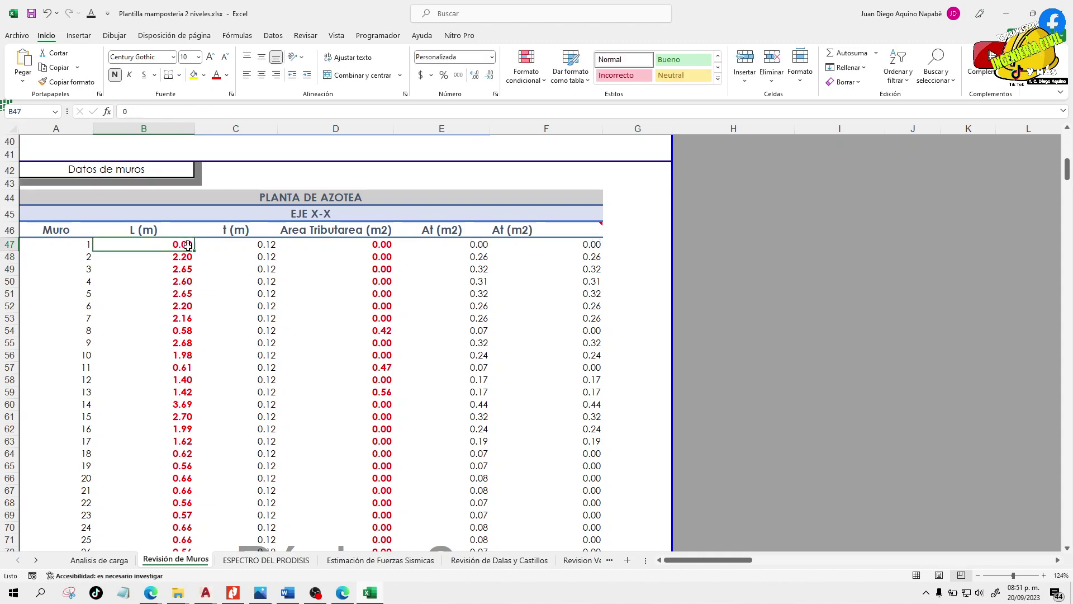
{"action": "left_click_drag", "start_coordinate": [194, 253], "coordinate": [179, 282]}
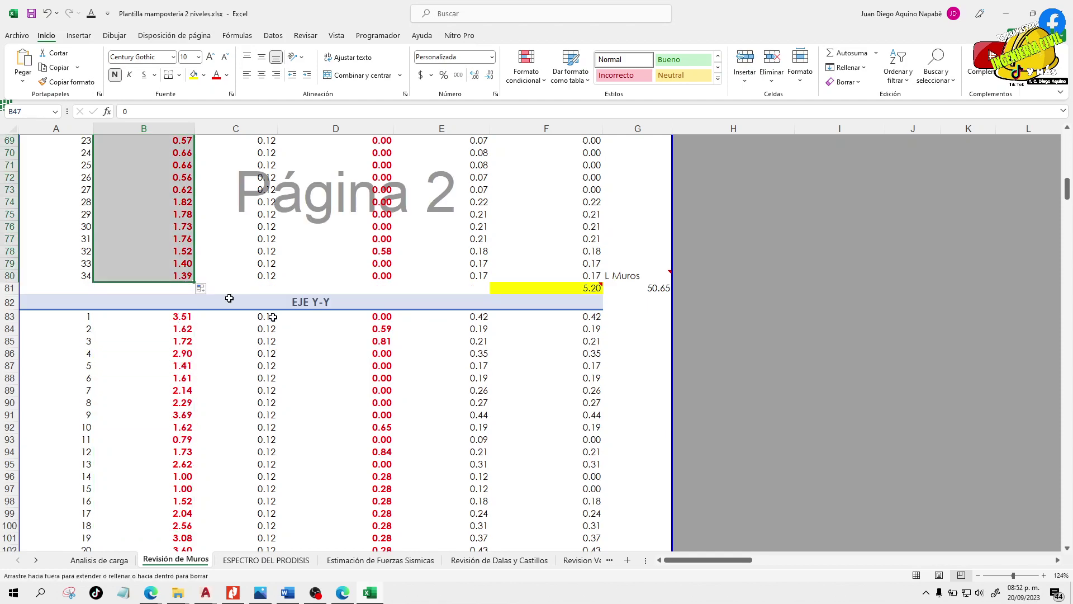
{"action": "scroll", "coordinate": [374, 353], "scroll_direction": "up", "scroll_amount": 10}
{"action": "scroll", "coordinate": [399, 356], "scroll_direction": "up", "scroll_amount": 3}
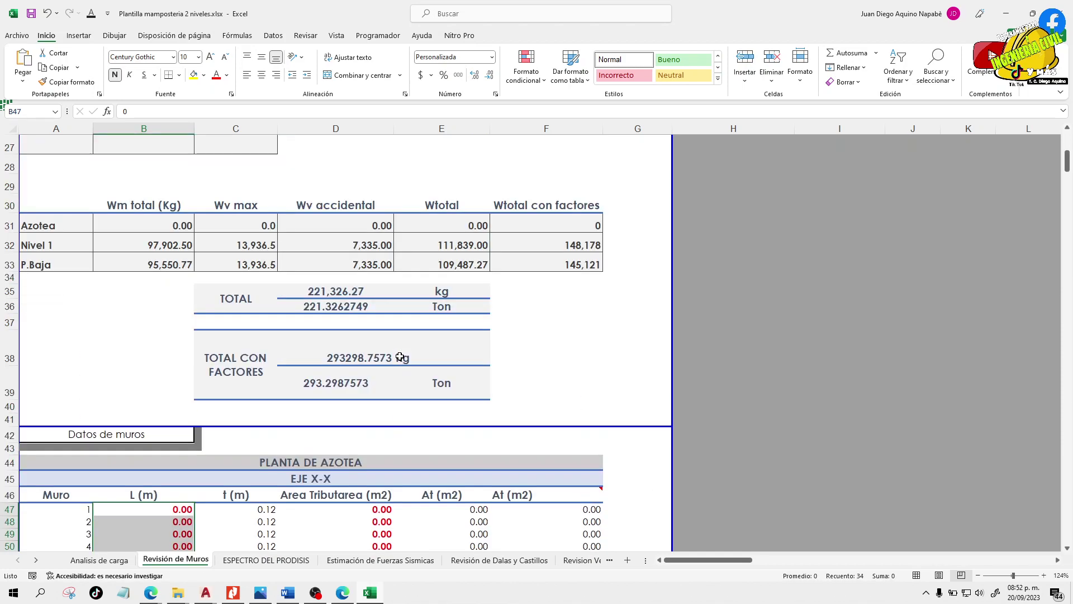
{"action": "scroll", "coordinate": [399, 356], "scroll_direction": "down", "scroll_amount": 6}
{"action": "scroll", "coordinate": [400, 356], "scroll_direction": "down", "scroll_amount": 1}
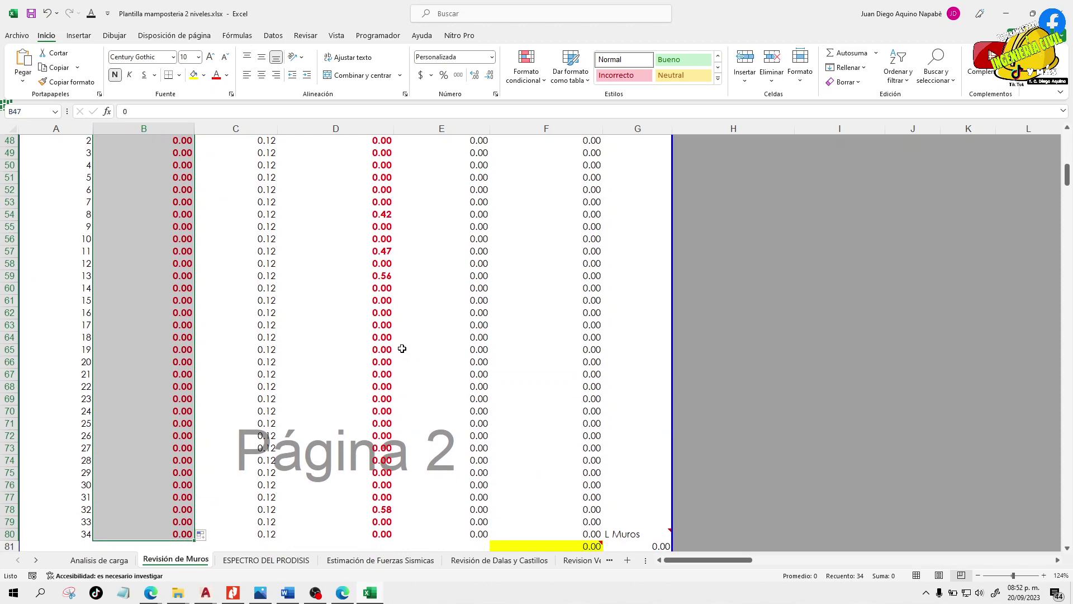
- Fill a tributary area of 0 down through all 34 walls in the EJE X-X table of Planta de Azotea
{"action": "scroll", "coordinate": [402, 348], "scroll_direction": "up", "scroll_amount": 4}
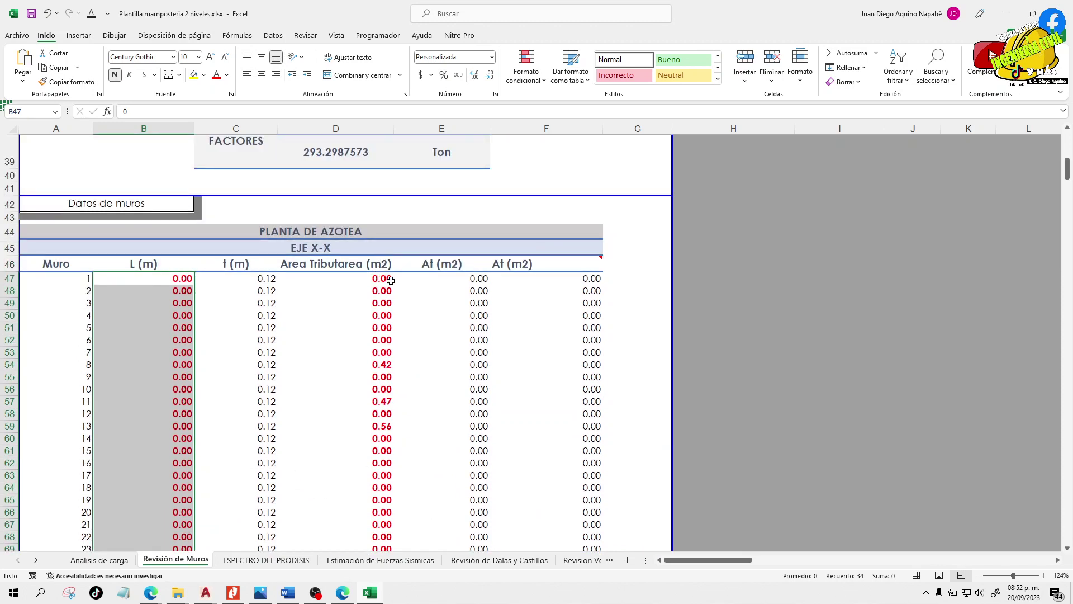
{"action": "left_click", "coordinate": [384, 280]}
{"action": "left_click_drag", "start_coordinate": [387, 280], "coordinate": [385, 445]}
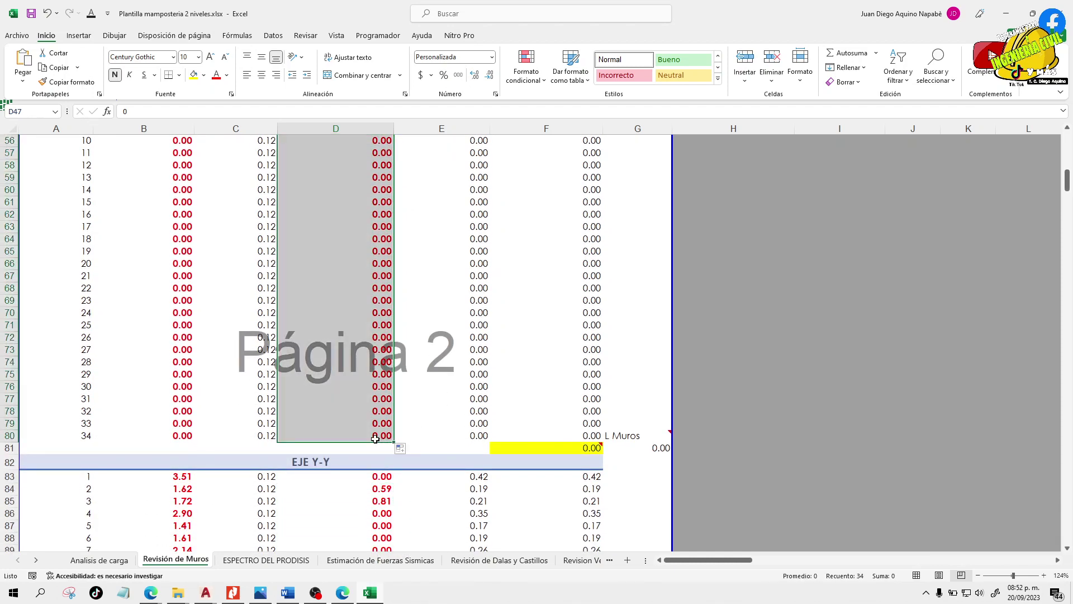
{"action": "scroll", "coordinate": [375, 439], "scroll_direction": "up", "scroll_amount": 6}
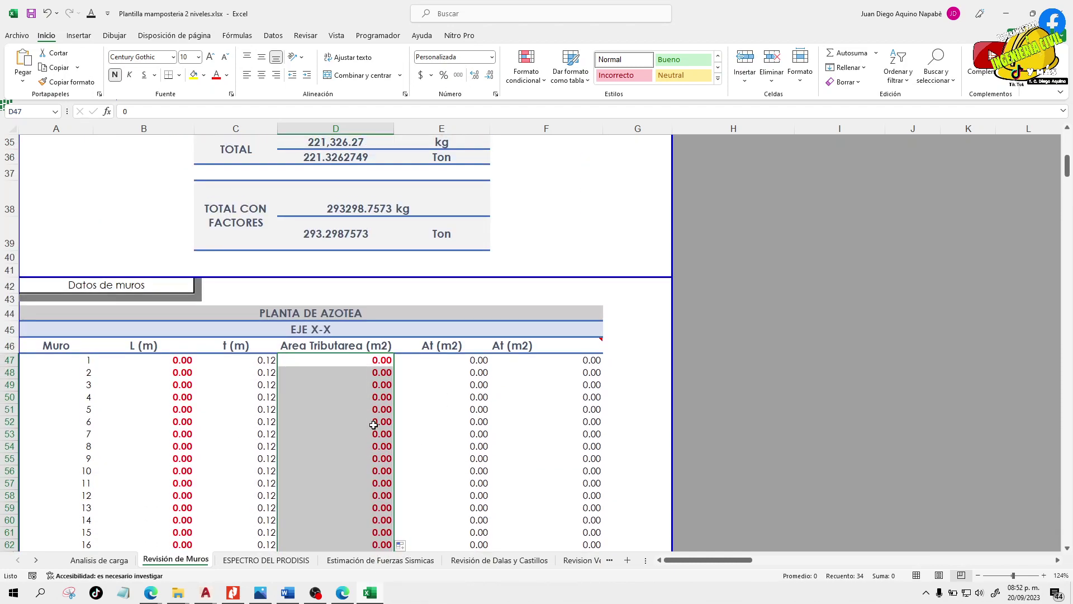
{"action": "scroll", "coordinate": [374, 424], "scroll_direction": "down", "scroll_amount": 2}
{"action": "left_click", "coordinate": [374, 425]}
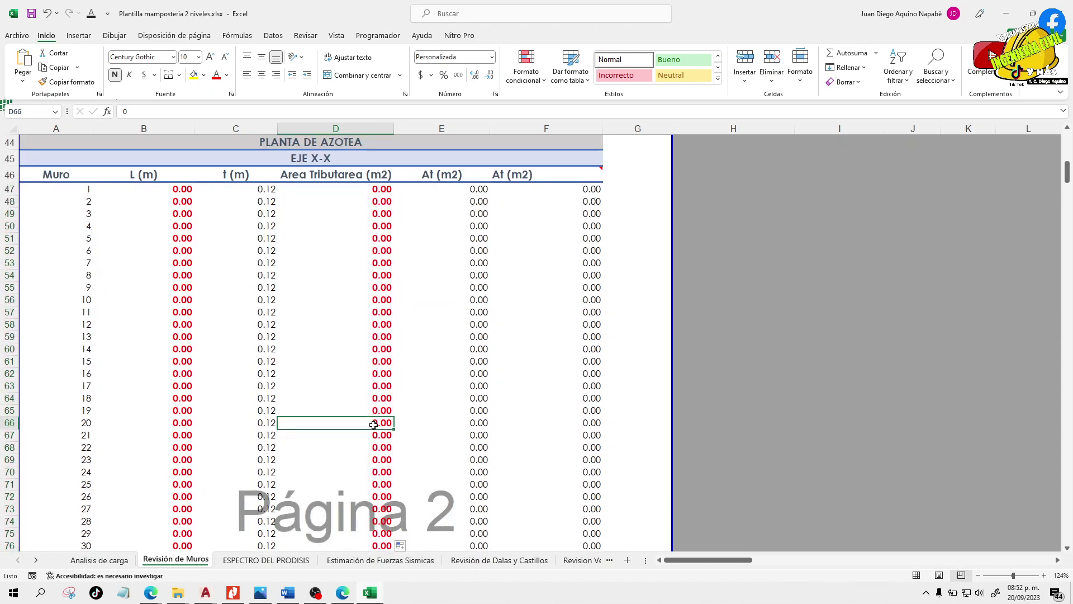
{"action": "left_click", "coordinate": [342, 369]}
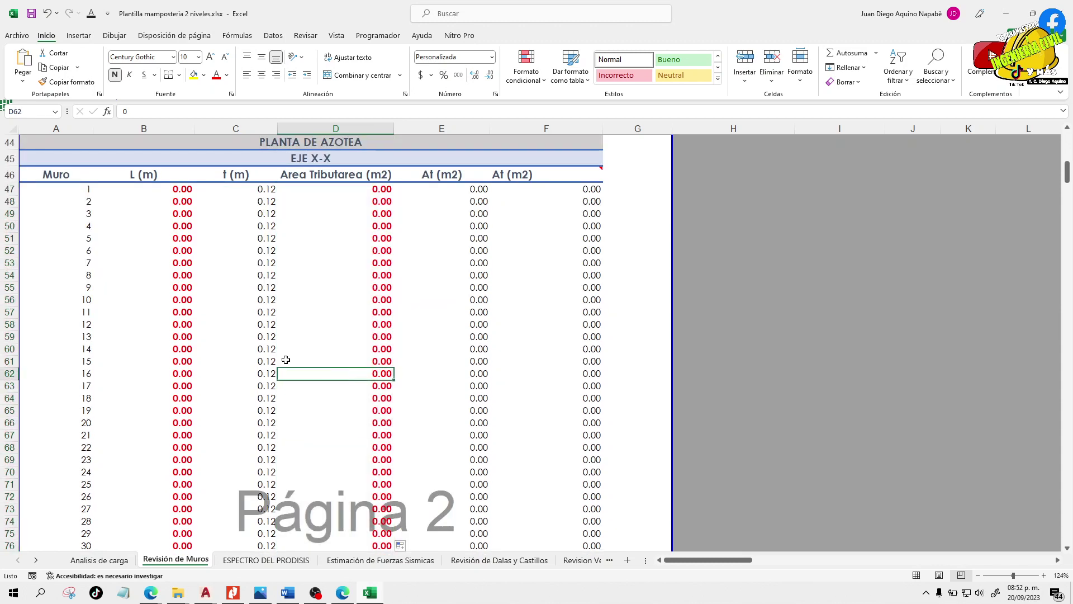
{"action": "left_click", "coordinate": [246, 361]}
- Set the length L to 0 for all 23 walls in the EJE Y-Y table of Planta de Azotea
{"action": "scroll", "coordinate": [246, 361], "scroll_direction": "down", "scroll_amount": 9}
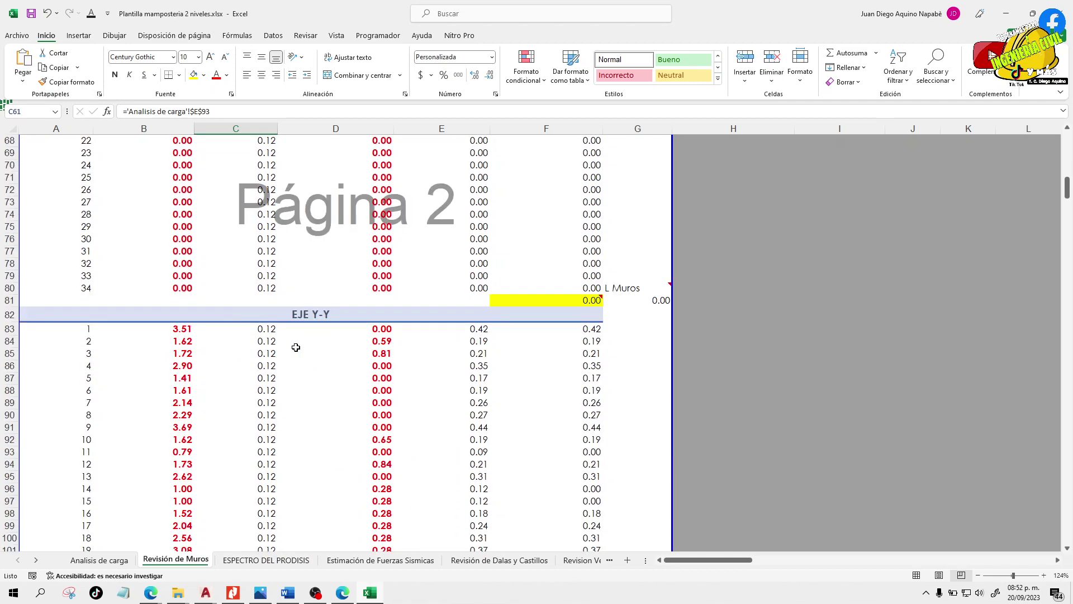
{"action": "left_click", "coordinate": [183, 303]}
{"action": "left_click", "coordinate": [190, 291]}
{"action": "type", "text": "0"}
{"action": "key", "text": "Return"}
{"action": "left_click", "coordinate": [189, 292]}
{"action": "left_click_drag", "start_coordinate": [194, 298], "coordinate": [189, 228]}
{"action": "scroll", "coordinate": [338, 304], "scroll_direction": "up", "scroll_amount": 7}
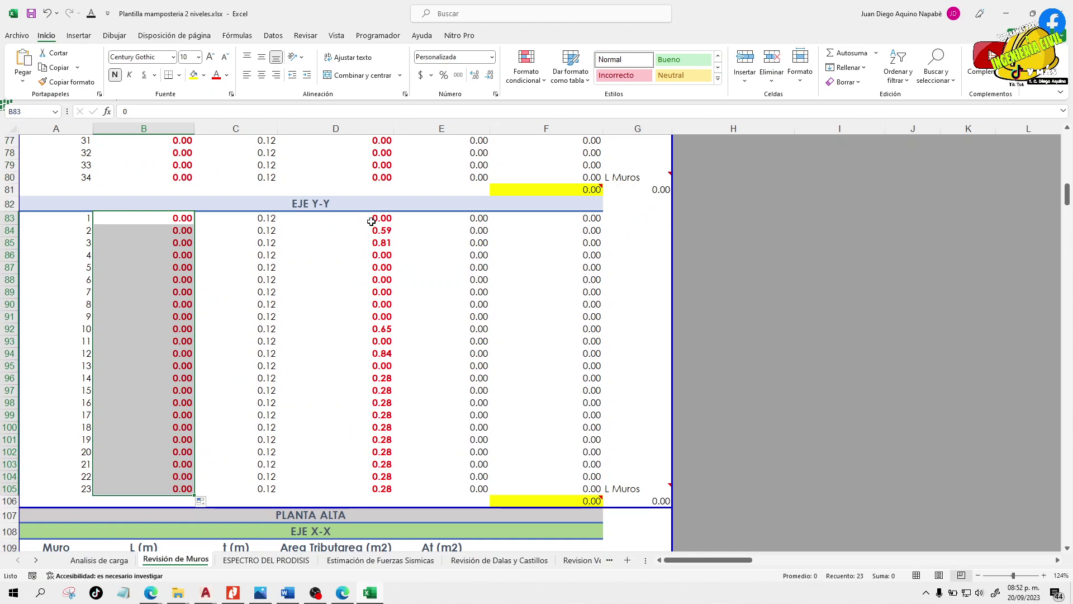
- Fill a tributary area of 0 down through all 23 walls in the EJE Y-Y table of Planta de Azotea
{"action": "left_click", "coordinate": [372, 221]}
{"action": "left_click_drag", "start_coordinate": [393, 226], "coordinate": [402, 492]}
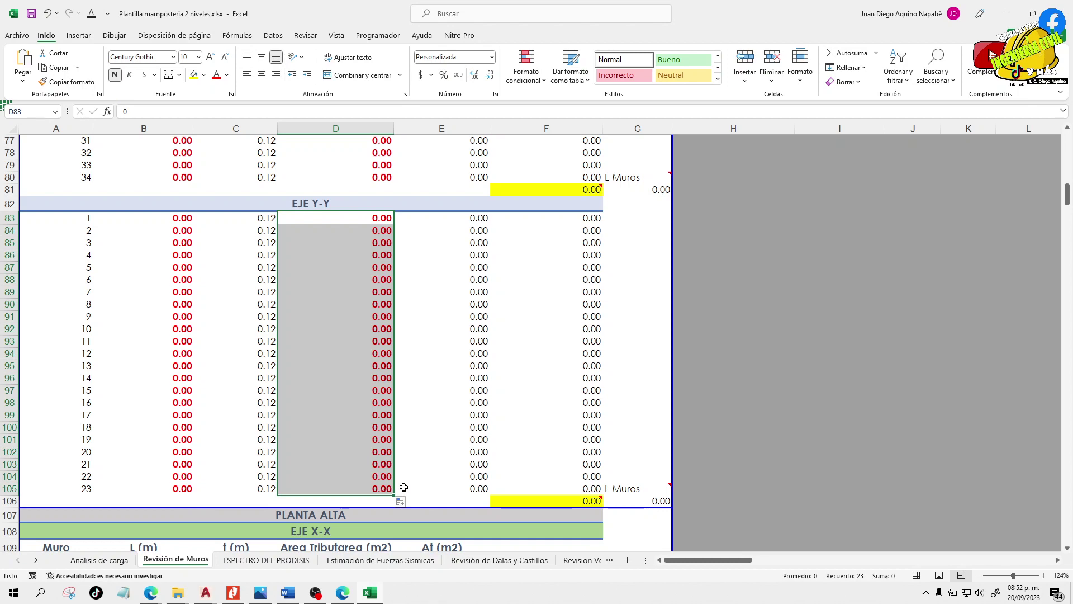
{"action": "scroll", "coordinate": [455, 415], "scroll_direction": "up", "scroll_amount": 13}
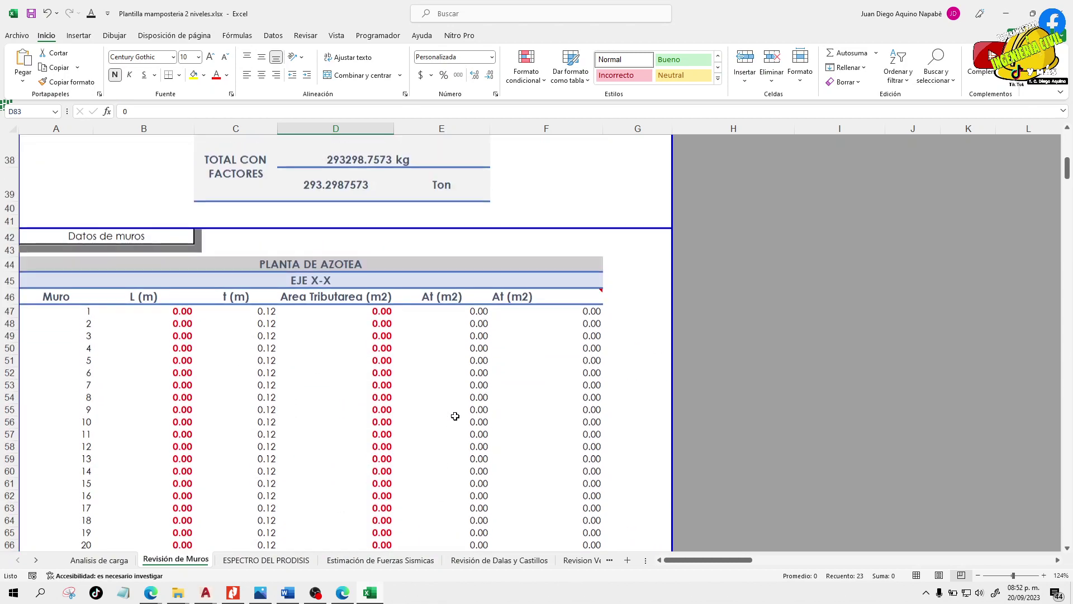
{"action": "scroll", "coordinate": [455, 415], "scroll_direction": "up", "scroll_amount": 2}
{"action": "left_click", "coordinate": [263, 425]}
{"action": "left_click", "coordinate": [247, 413]}
- Examine the wall numbers, lengths and tributary areas in the EJE X-X table of Planta Alta
{"action": "scroll", "coordinate": [337, 424], "scroll_direction": "down", "scroll_amount": 9}
{"action": "scroll", "coordinate": [337, 424], "scroll_direction": "down", "scroll_amount": 7}
{"action": "scroll", "coordinate": [337, 424], "scroll_direction": "down", "scroll_amount": 4}
{"action": "left_click", "coordinate": [329, 420]}
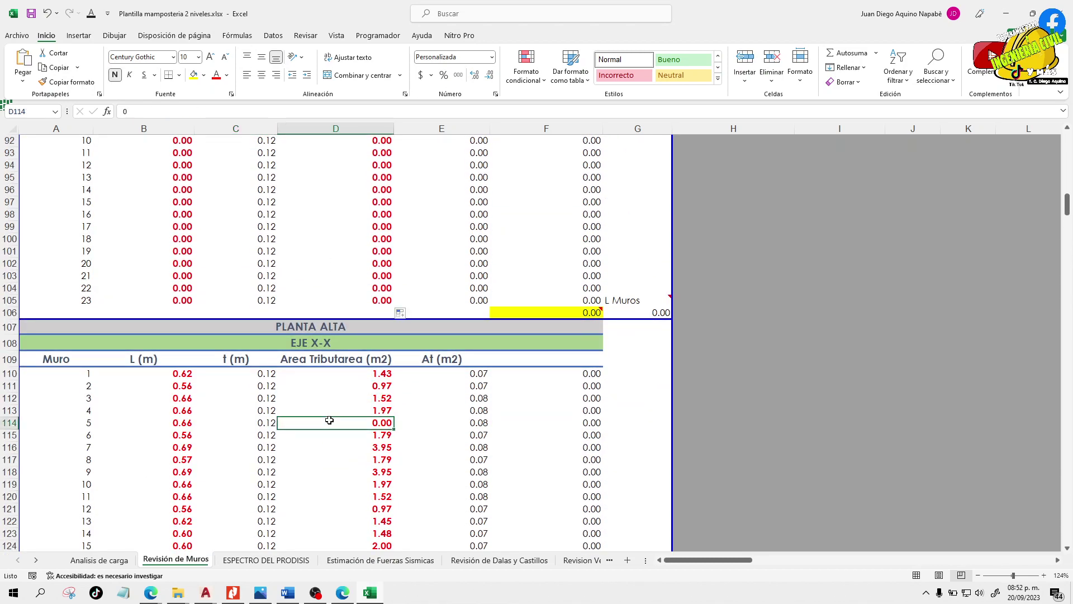
{"action": "scroll", "coordinate": [329, 421], "scroll_direction": "down", "scroll_amount": 2}
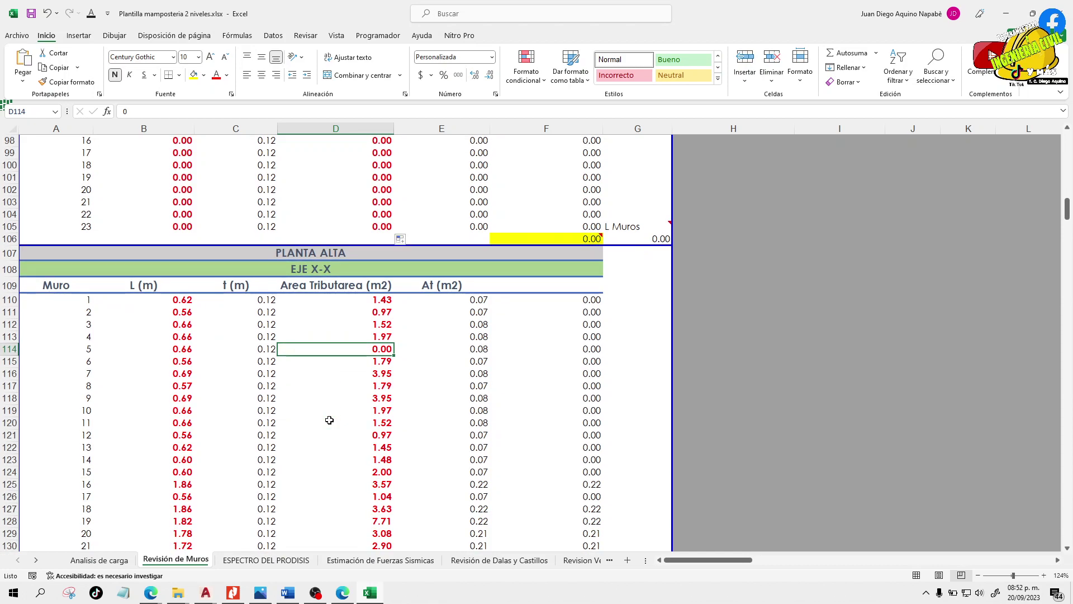
{"action": "scroll", "coordinate": [330, 420], "scroll_direction": "down", "scroll_amount": 4}
{"action": "scroll", "coordinate": [330, 420], "scroll_direction": "up", "scroll_amount": 2}
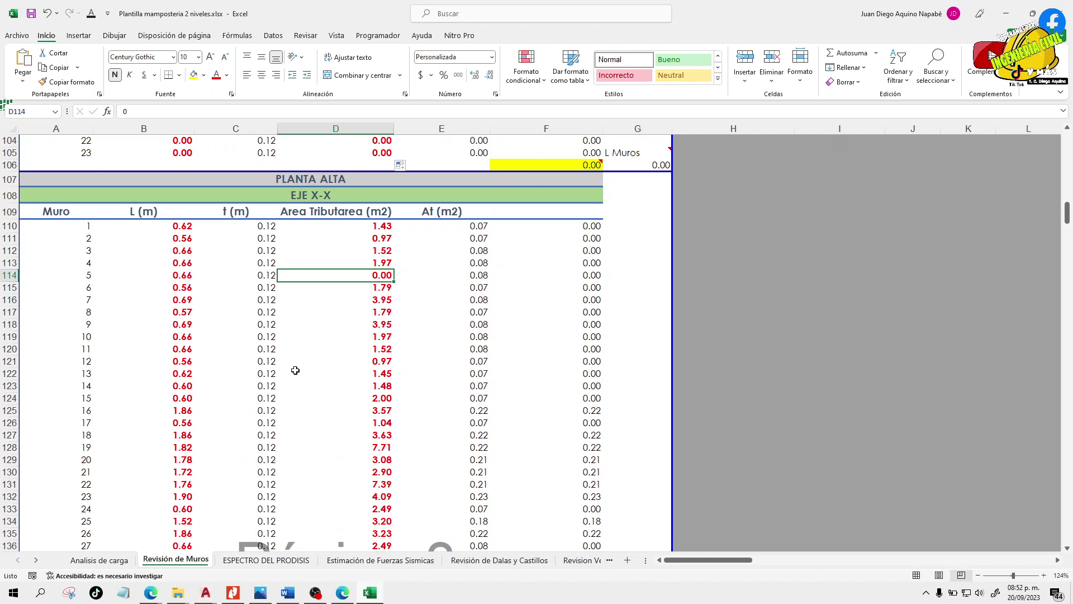
{"action": "left_click", "coordinate": [89, 227]}
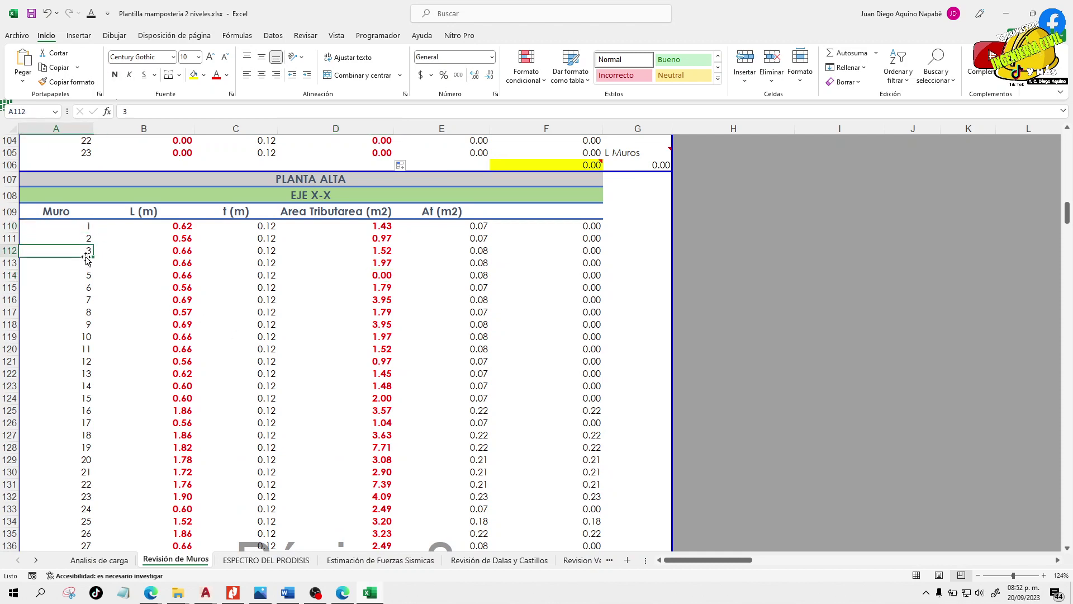
- Examine the wall numbering in the Planta Alta EJE X-X table and at the start of its EJE Y-Y table
{"action": "left_click", "coordinate": [81, 251]}
{"action": "left_click", "coordinate": [83, 264]}
{"action": "left_click", "coordinate": [77, 307]}
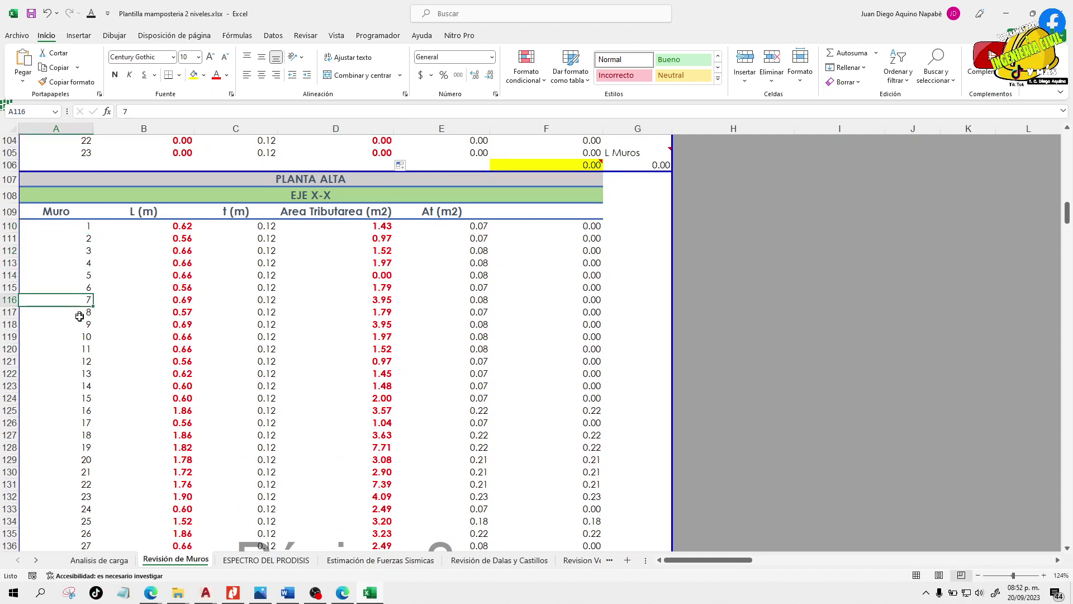
{"action": "left_click", "coordinate": [88, 322]}
{"action": "left_click", "coordinate": [88, 360]}
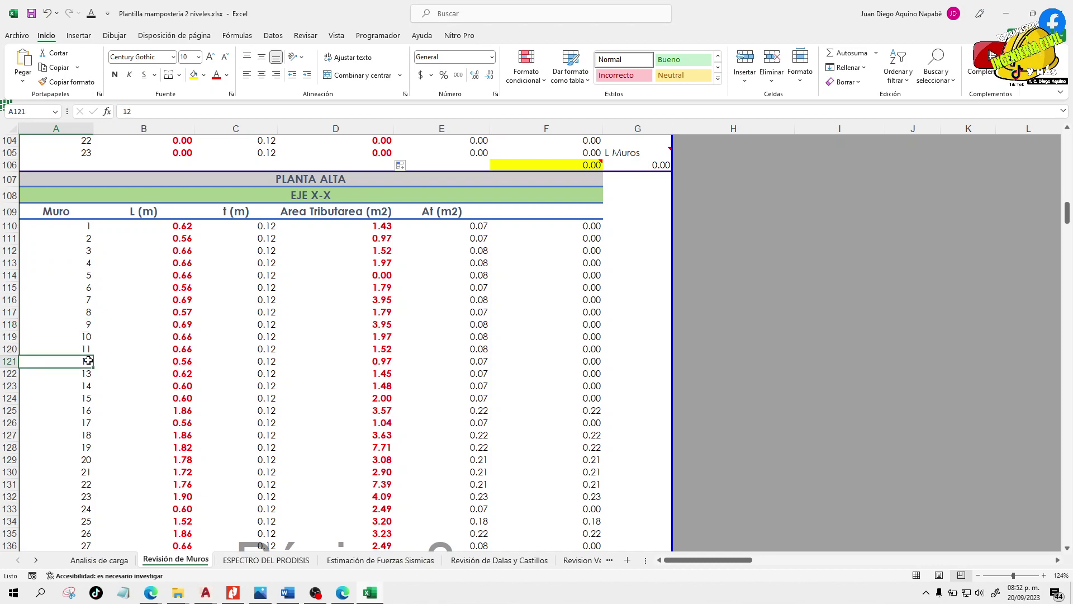
{"action": "scroll", "coordinate": [223, 364], "scroll_direction": "down", "scroll_amount": 7}
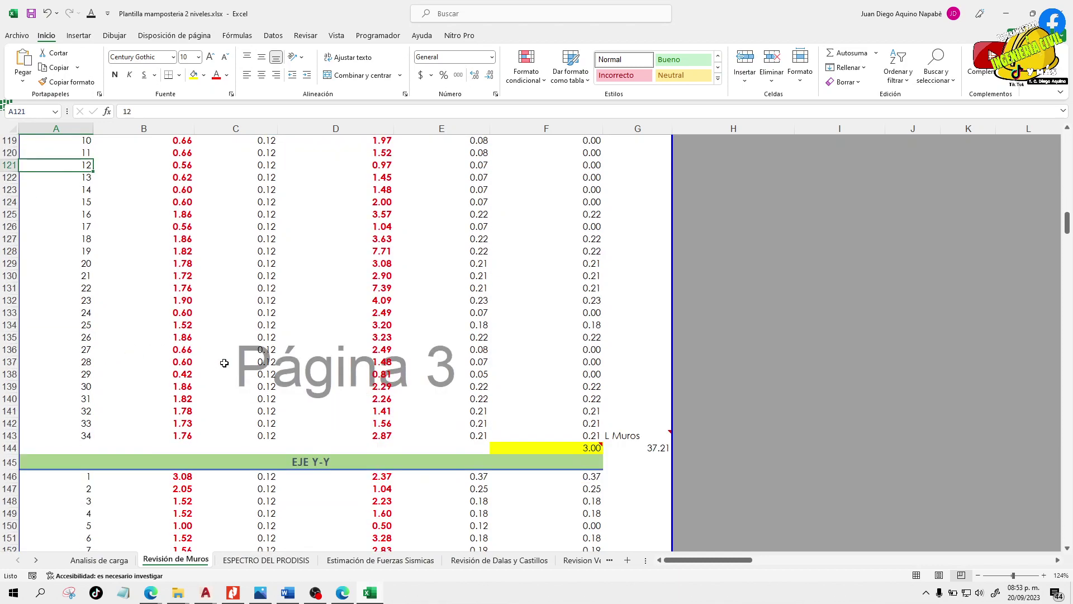
{"action": "left_click", "coordinate": [78, 407]}
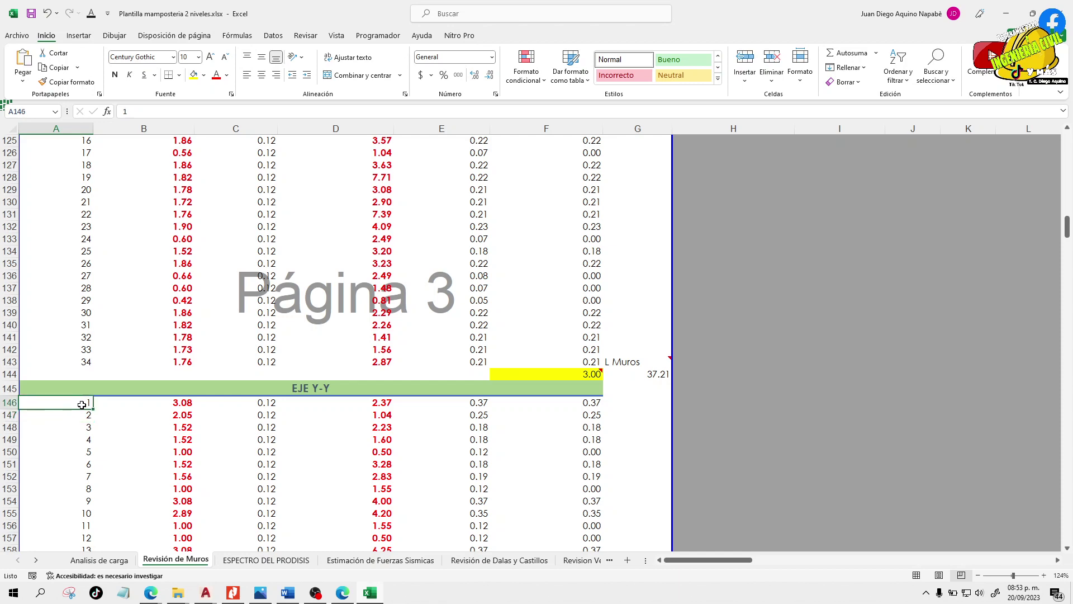
{"action": "scroll", "coordinate": [91, 465], "scroll_direction": "up", "scroll_amount": 4}
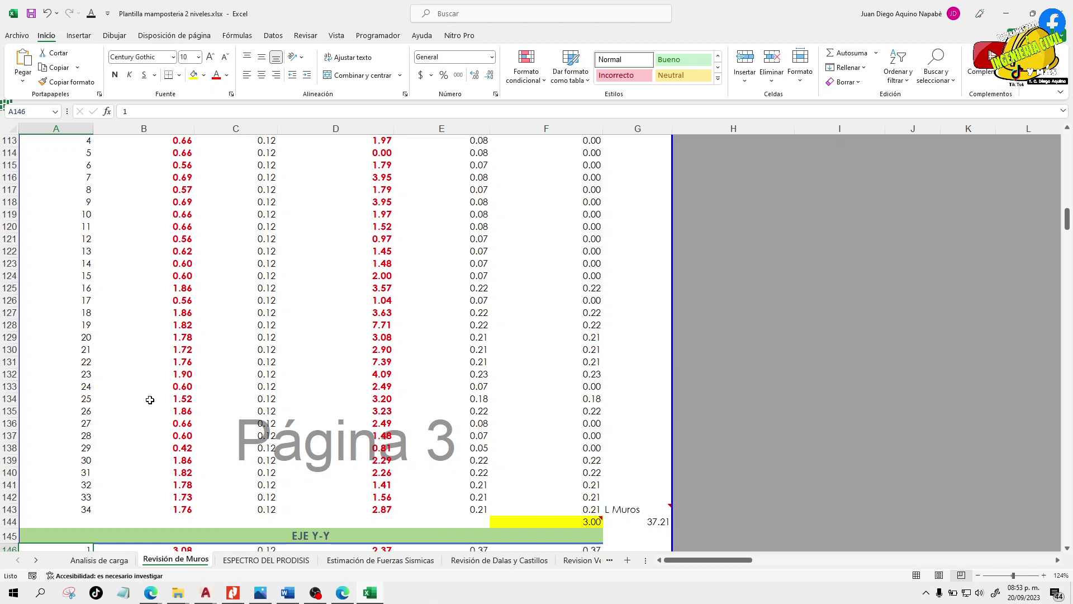
{"action": "scroll", "coordinate": [150, 399], "scroll_direction": "down", "scroll_amount": 5}
{"action": "scroll", "coordinate": [153, 430], "scroll_direction": "up", "scroll_amount": 9}
{"action": "scroll", "coordinate": [394, 423], "scroll_direction": "up", "scroll_amount": 1}
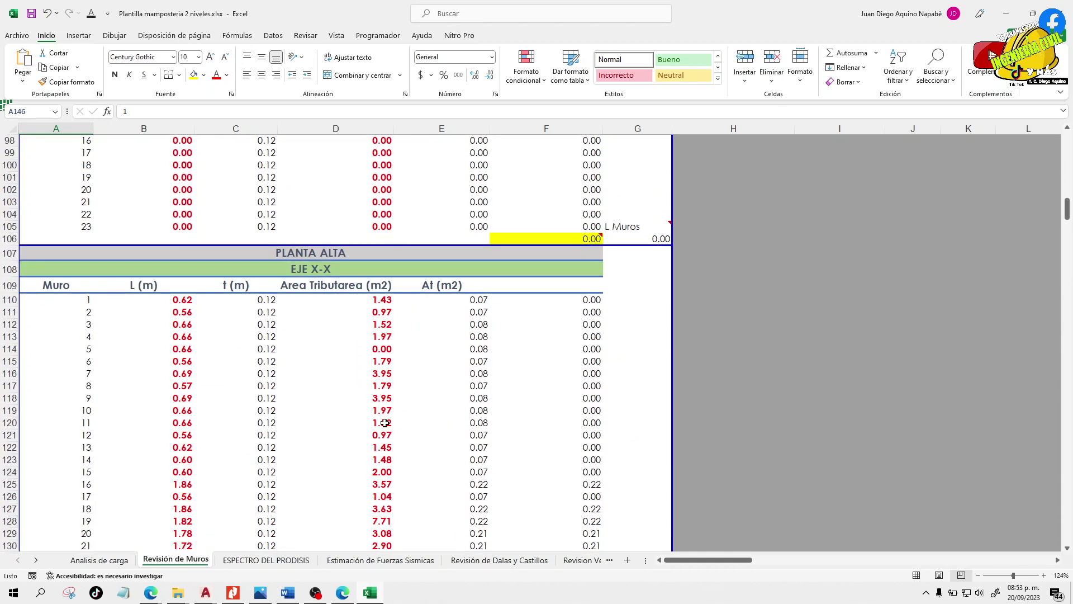
- Review the Datos de muros section from Planta de Azotea through Planta Baja, down to the Bajada de Cargas heading
{"action": "scroll", "coordinate": [205, 348], "scroll_direction": "up", "scroll_amount": 8}
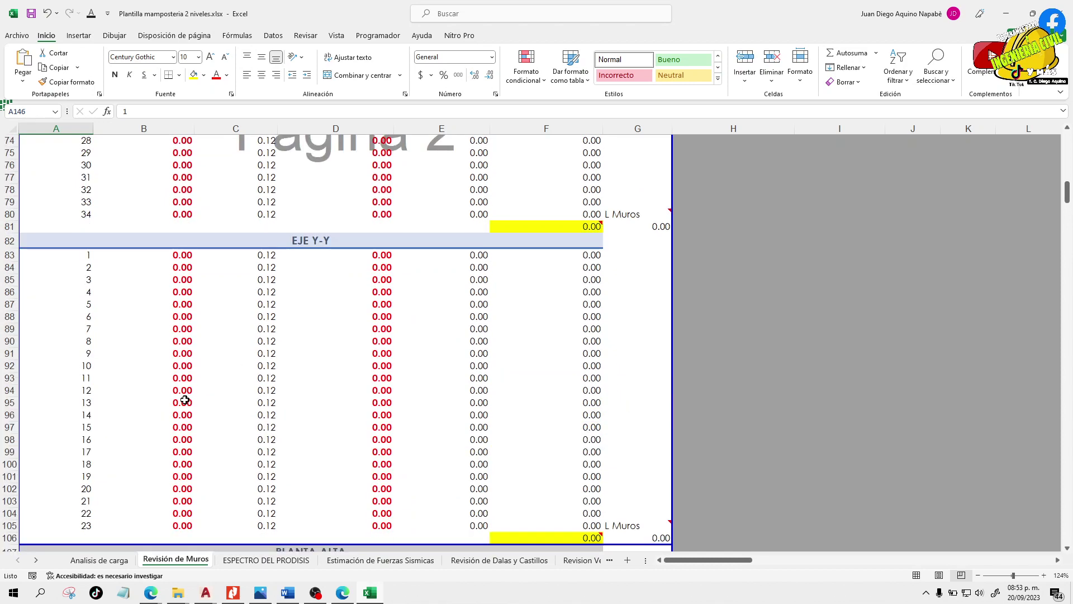
{"action": "scroll", "coordinate": [185, 400], "scroll_direction": "up", "scroll_amount": 14}
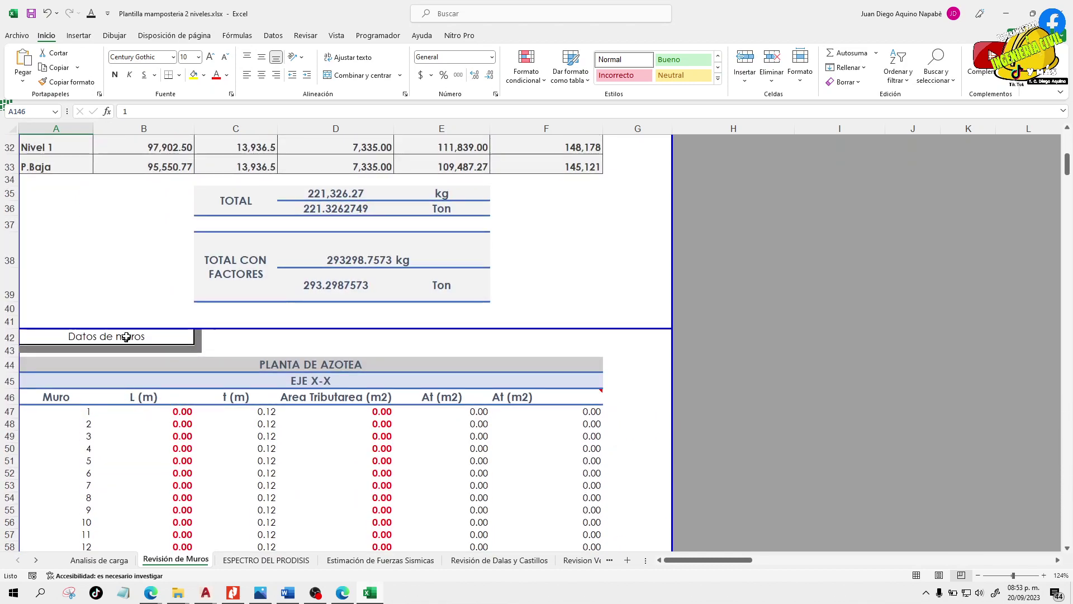
{"action": "left_click", "coordinate": [128, 335]}
{"action": "scroll", "coordinate": [296, 359], "scroll_direction": "down", "scroll_amount": 20}
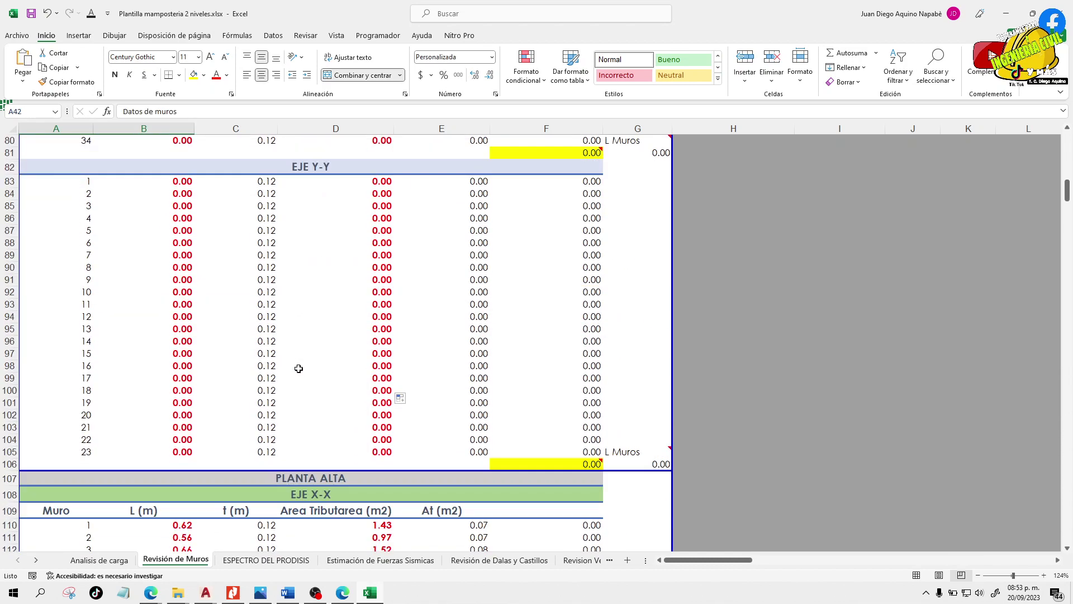
{"action": "scroll", "coordinate": [60, 387], "scroll_direction": "down", "scroll_amount": 18}
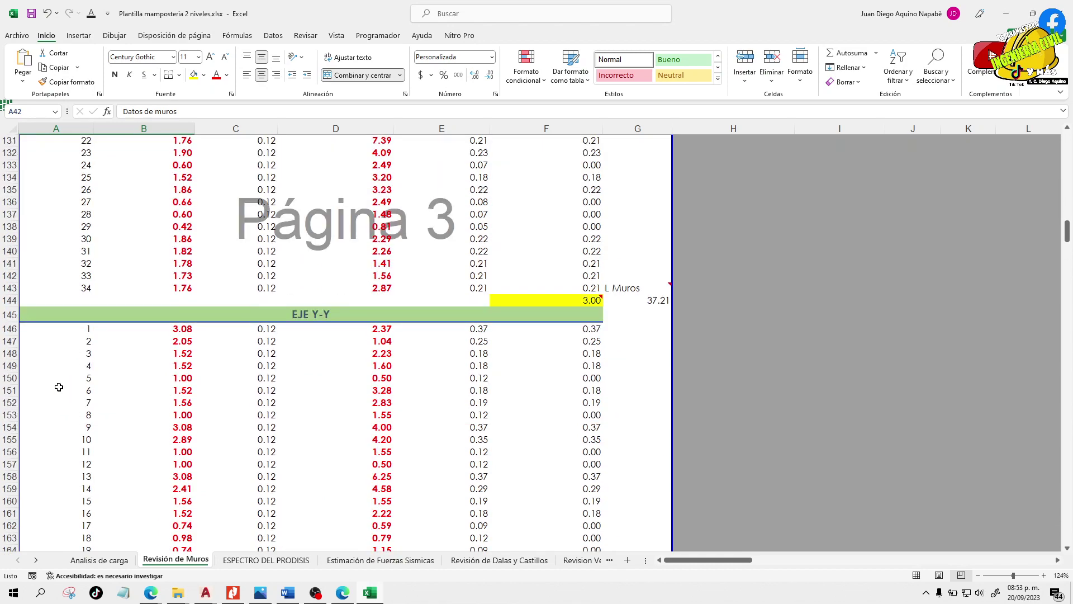
{"action": "scroll", "coordinate": [108, 410], "scroll_direction": "down", "scroll_amount": 18}
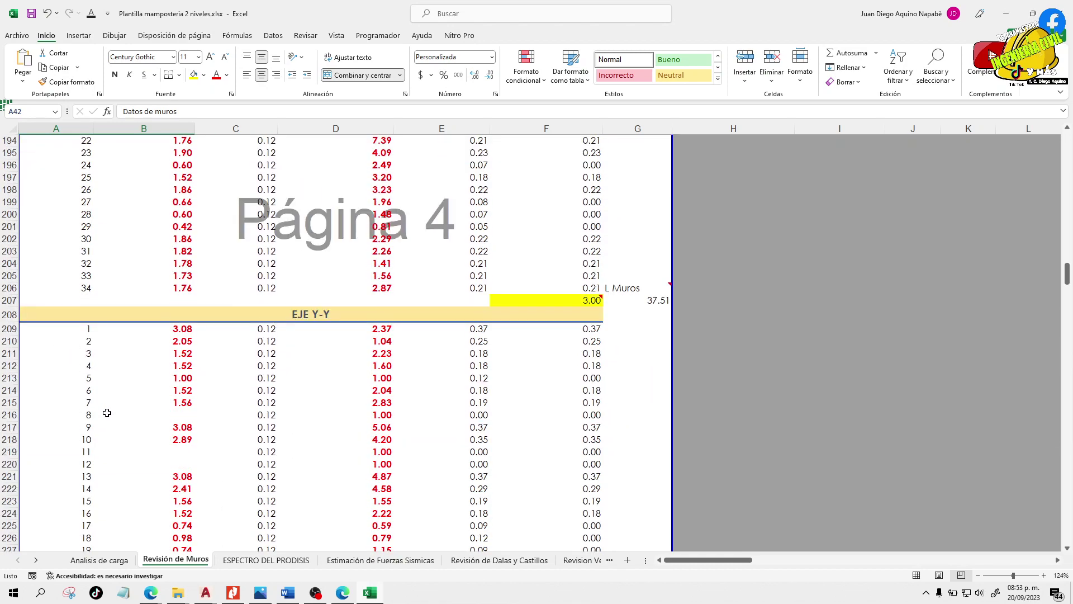
{"action": "scroll", "coordinate": [108, 414], "scroll_direction": "up", "scroll_amount": 1}
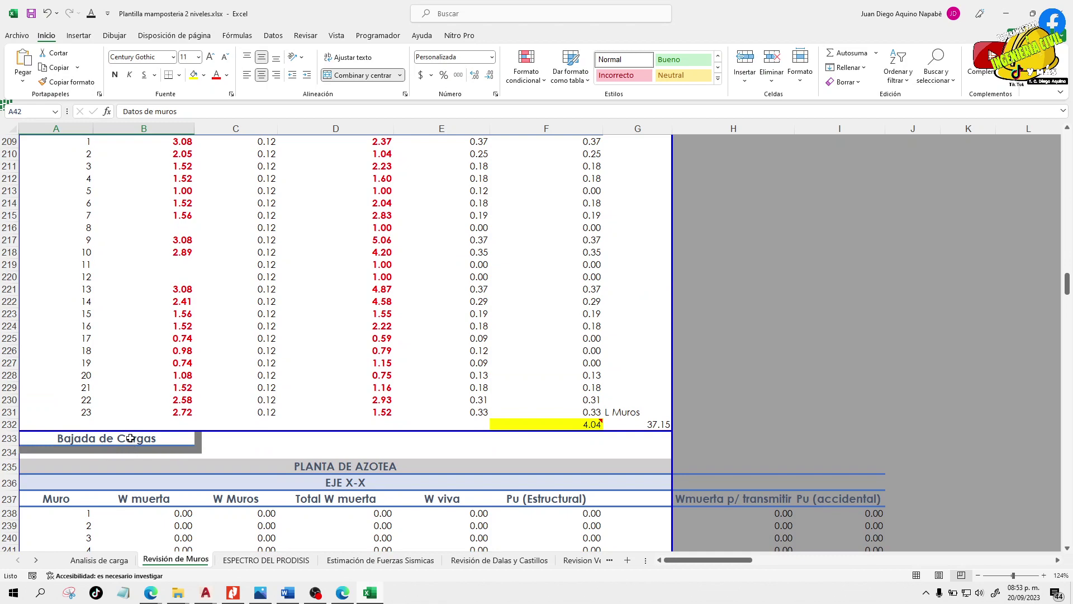
{"action": "left_click", "coordinate": [130, 438]}
{"action": "scroll", "coordinate": [269, 461], "scroll_direction": "up", "scroll_amount": 2}
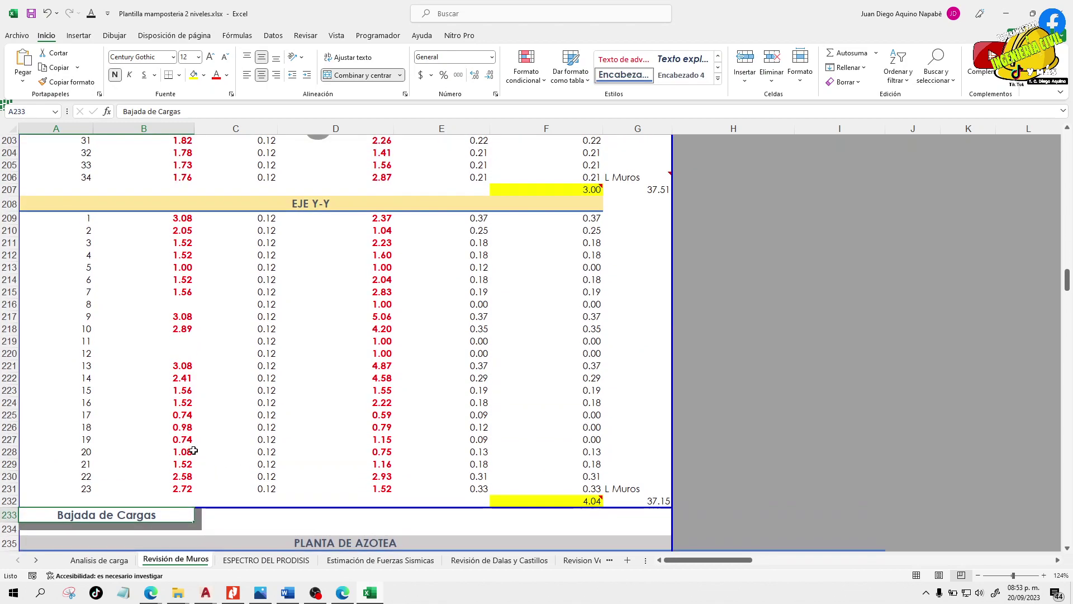
{"action": "left_click", "coordinate": [178, 451]}
{"action": "scroll", "coordinate": [278, 397], "scroll_direction": "up", "scroll_amount": 9}
{"action": "scroll", "coordinate": [277, 397], "scroll_direction": "up", "scroll_amount": 20}
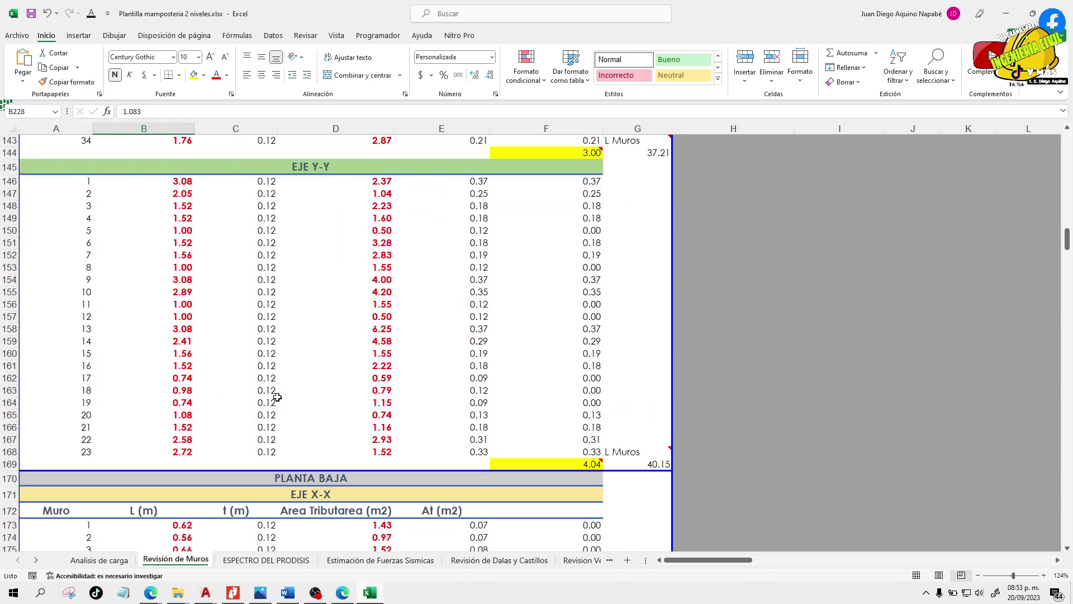
{"action": "scroll", "coordinate": [108, 355], "scroll_direction": "up", "scroll_amount": 16}
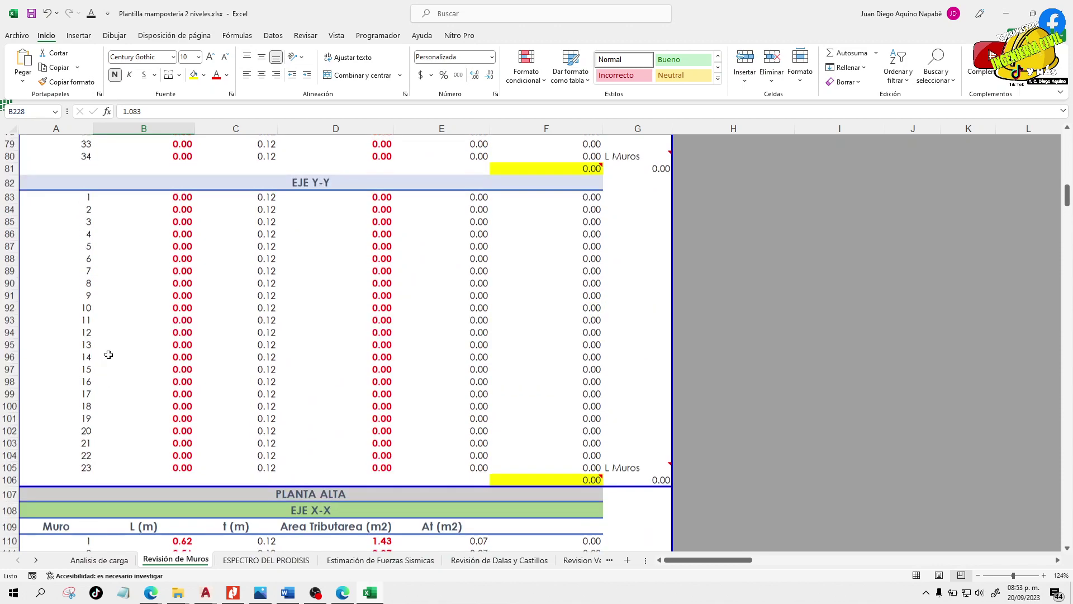
- Examine the wall numbers and lengths in the Planta de Azotea EJE X-X table, and where its EJE Y-Y numbering starts
{"action": "left_click", "coordinate": [79, 312]}
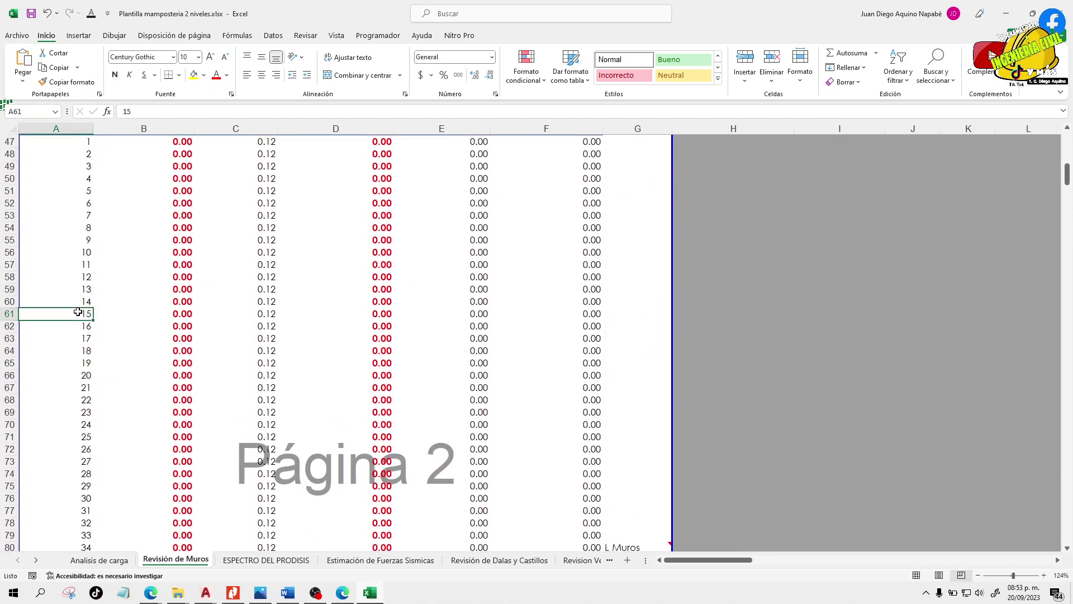
{"action": "scroll", "coordinate": [79, 310], "scroll_direction": "up", "scroll_amount": 5}
{"action": "left_click", "coordinate": [89, 422]}
{"action": "left_click", "coordinate": [92, 451]}
{"action": "scroll", "coordinate": [93, 452], "scroll_direction": "down", "scroll_amount": 4}
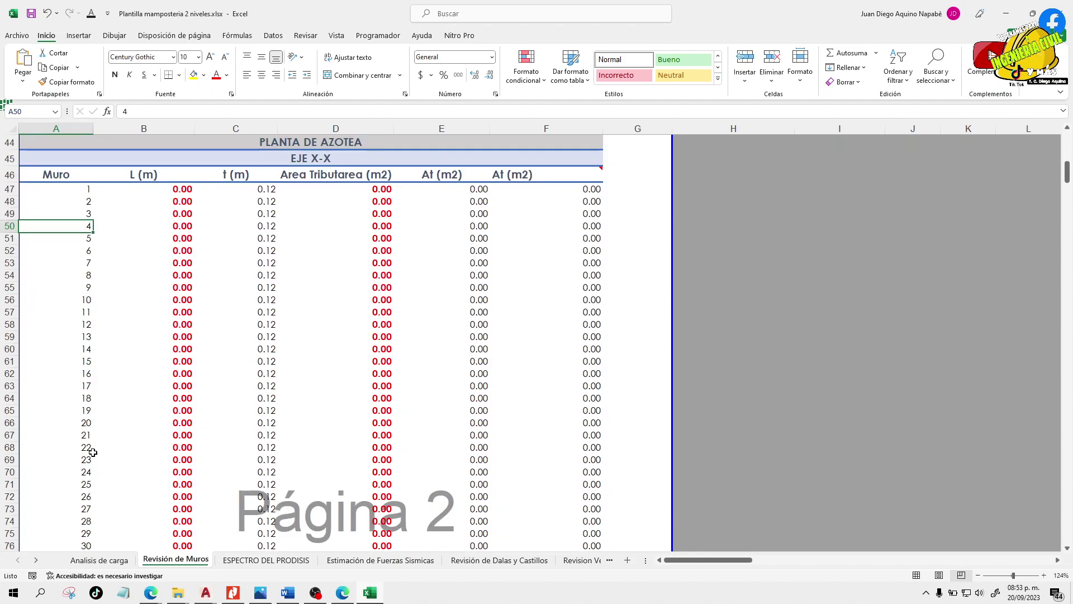
{"action": "scroll", "coordinate": [93, 452], "scroll_direction": "down", "scroll_amount": 2}
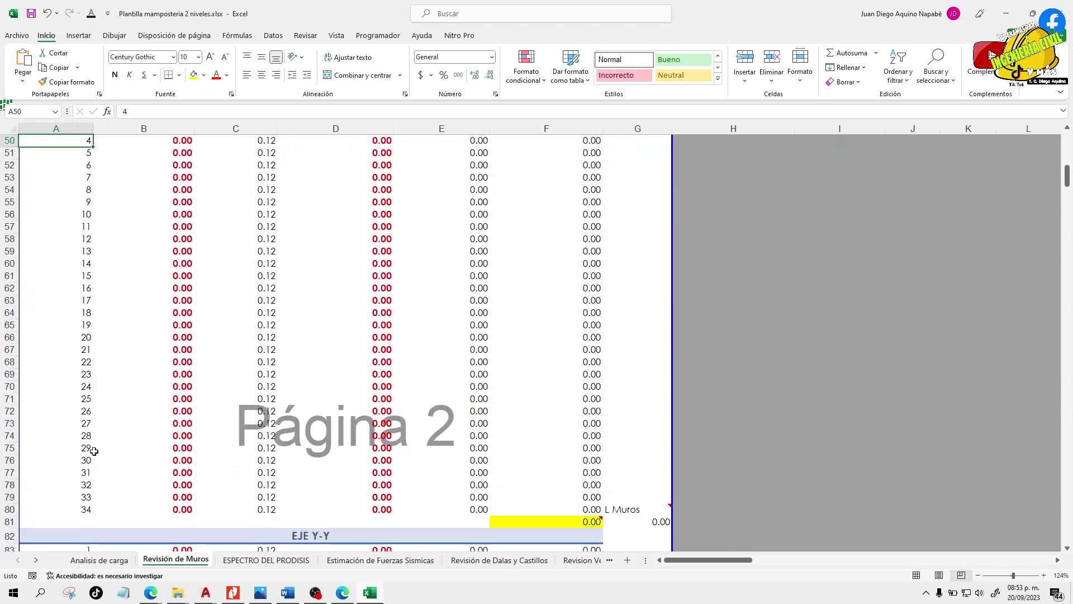
{"action": "scroll", "coordinate": [94, 451], "scroll_direction": "down", "scroll_amount": 5}
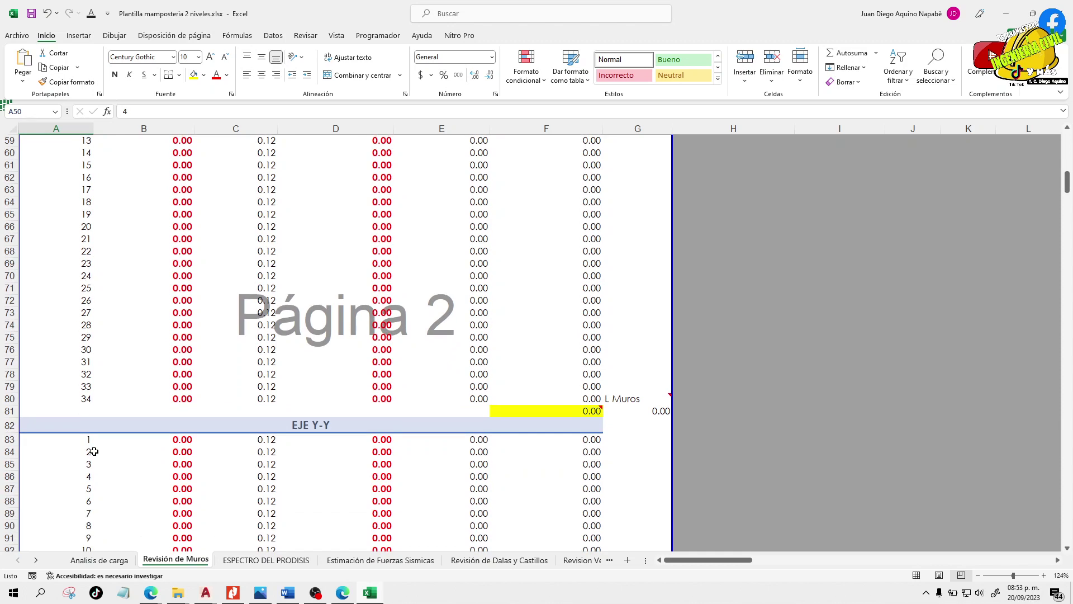
{"action": "scroll", "coordinate": [93, 451], "scroll_direction": "up", "scroll_amount": 5}
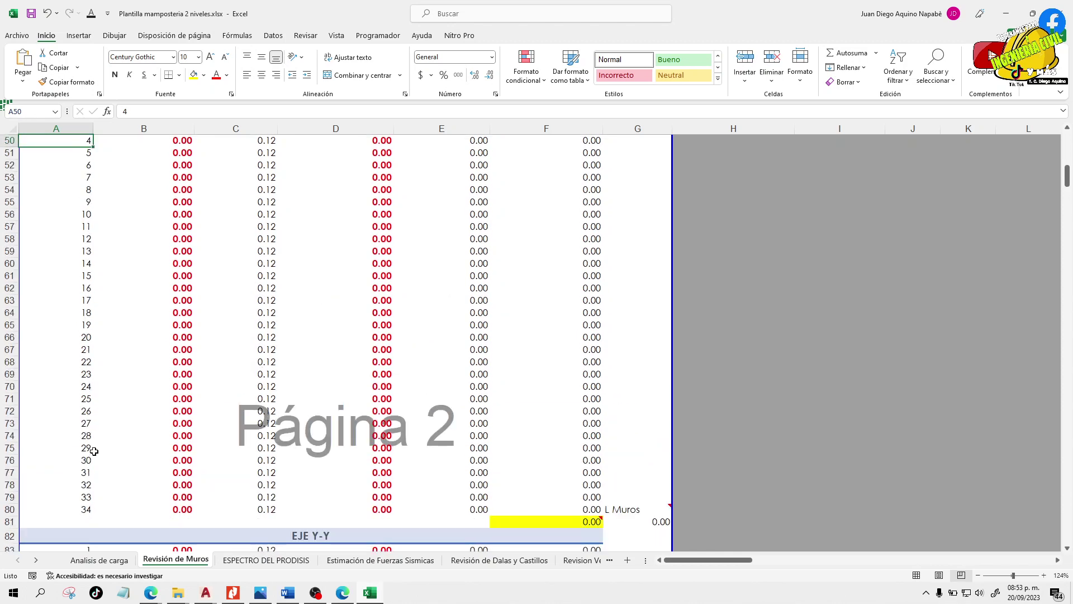
{"action": "scroll", "coordinate": [94, 451], "scroll_direction": "down", "scroll_amount": 2}
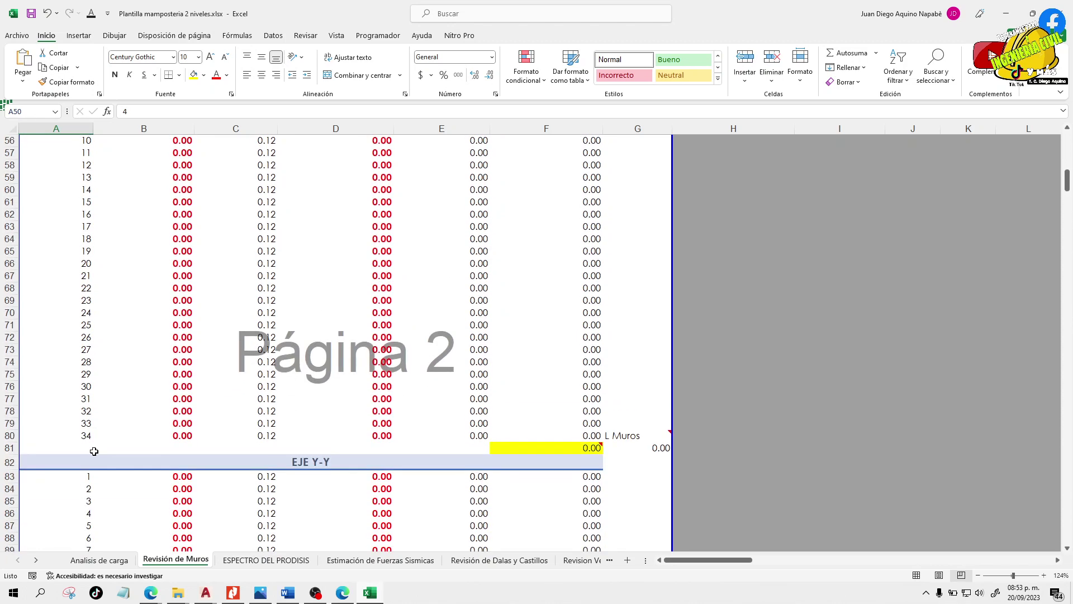
{"action": "scroll", "coordinate": [94, 451], "scroll_direction": "up", "scroll_amount": 2}
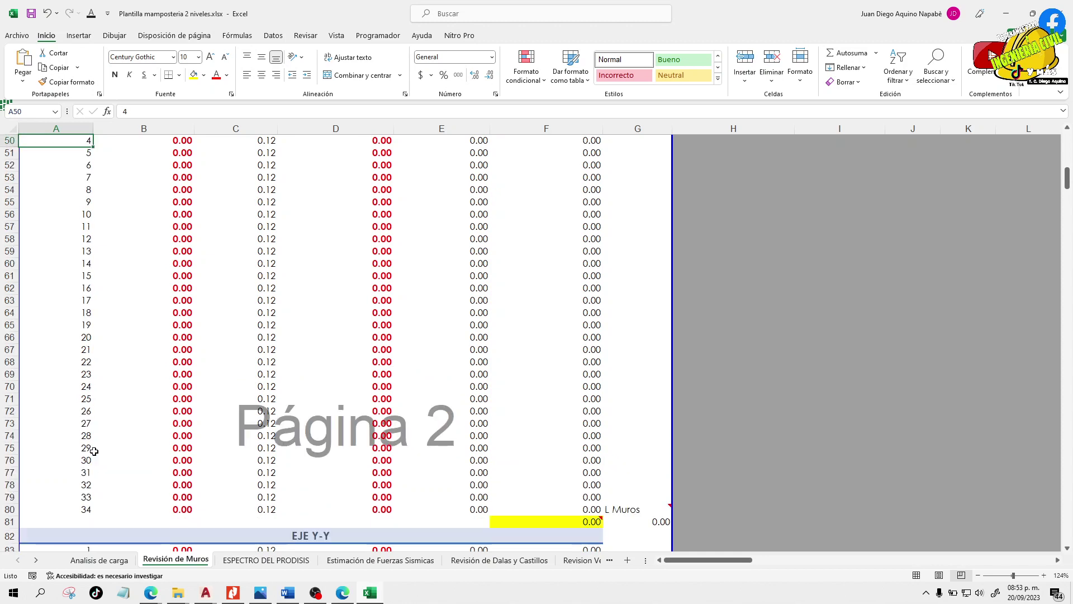
{"action": "left_click", "coordinate": [123, 445]}
{"action": "scroll", "coordinate": [123, 438], "scroll_direction": "up", "scroll_amount": 2}
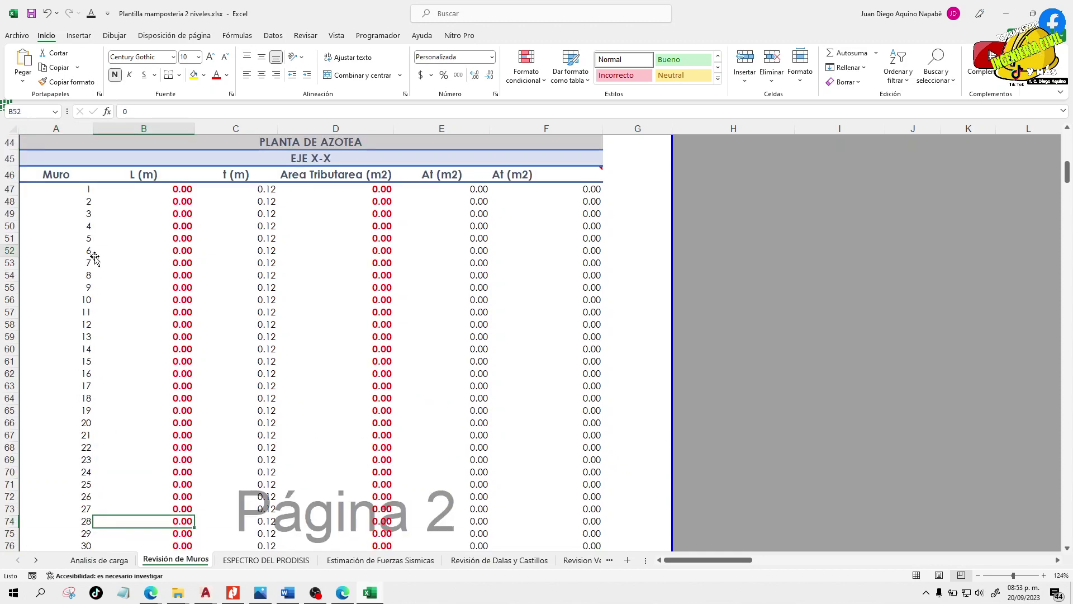
{"action": "left_click", "coordinate": [91, 201]}
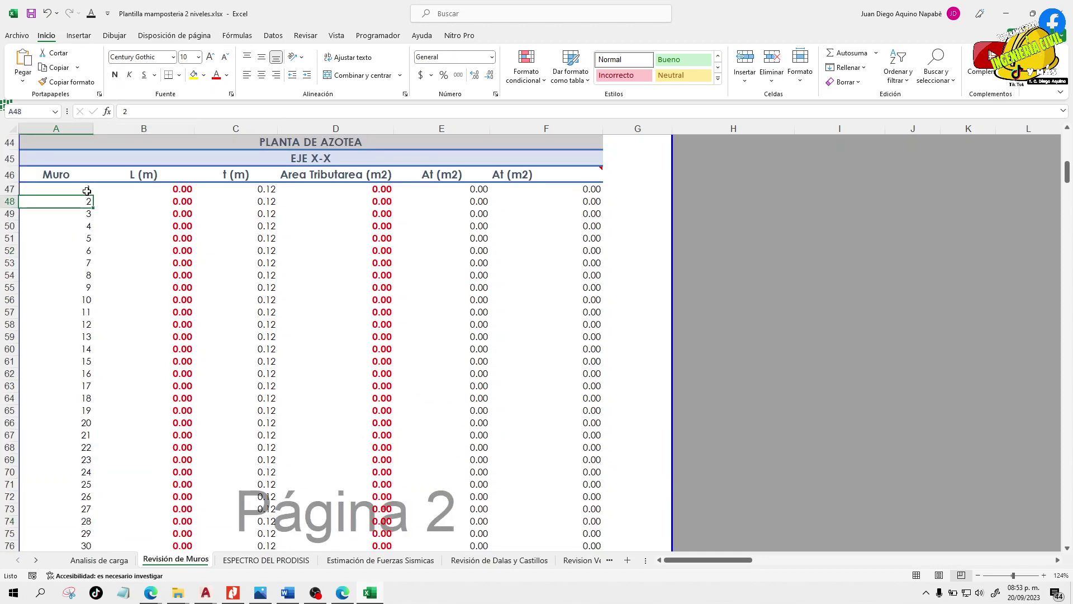
{"action": "left_click", "coordinate": [159, 279]}
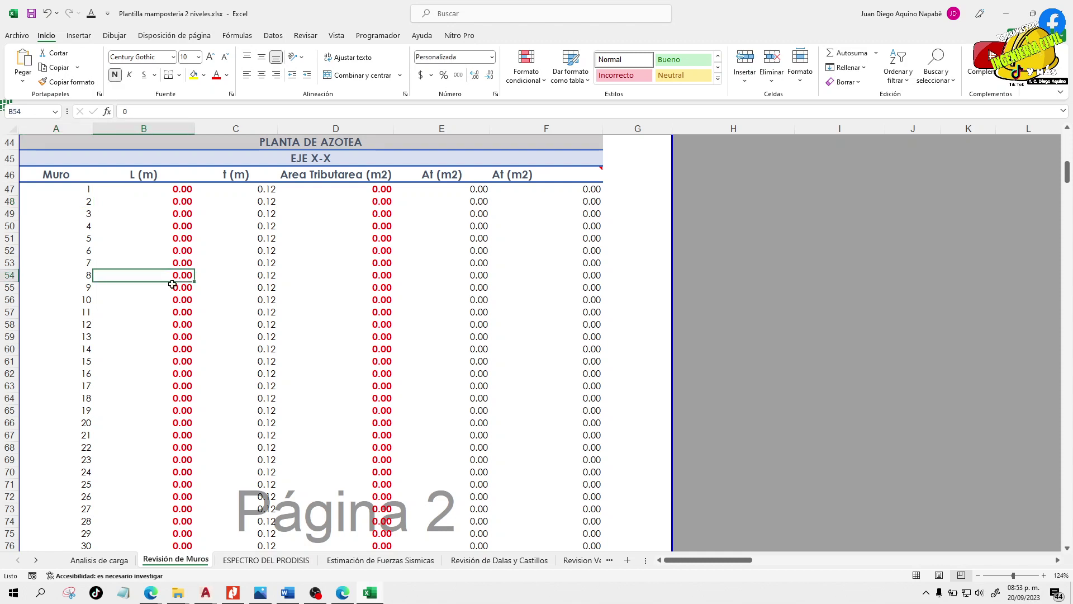
- Trace the thickness t of wall 1 in Planta de Azotea to the Espesor de muros cell E93 on the Analisis de carga sheet
{"action": "left_click", "coordinate": [262, 189]}
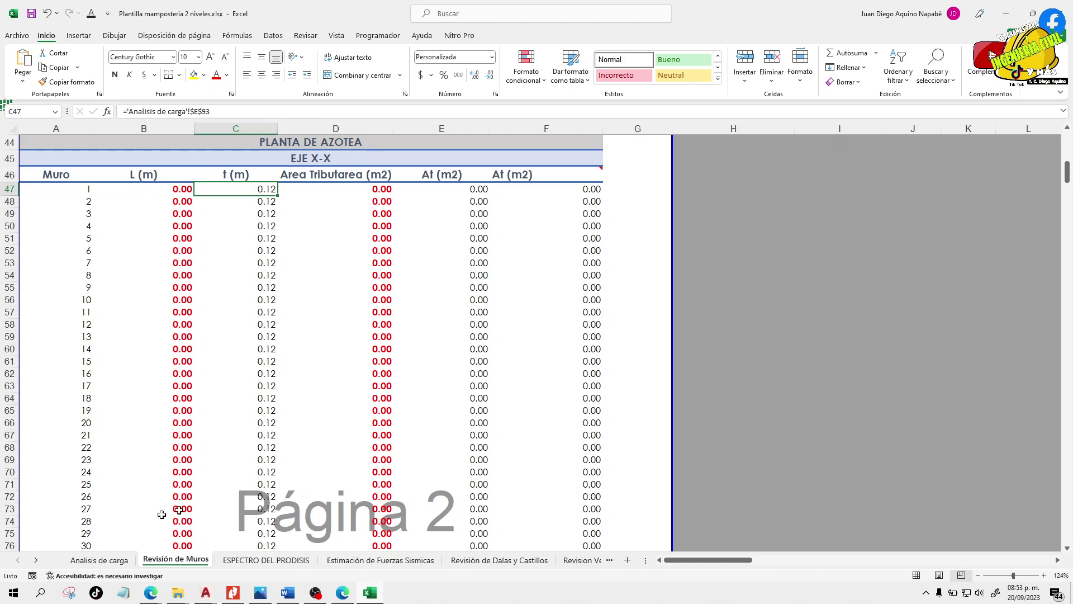
{"action": "left_click", "coordinate": [125, 561]}
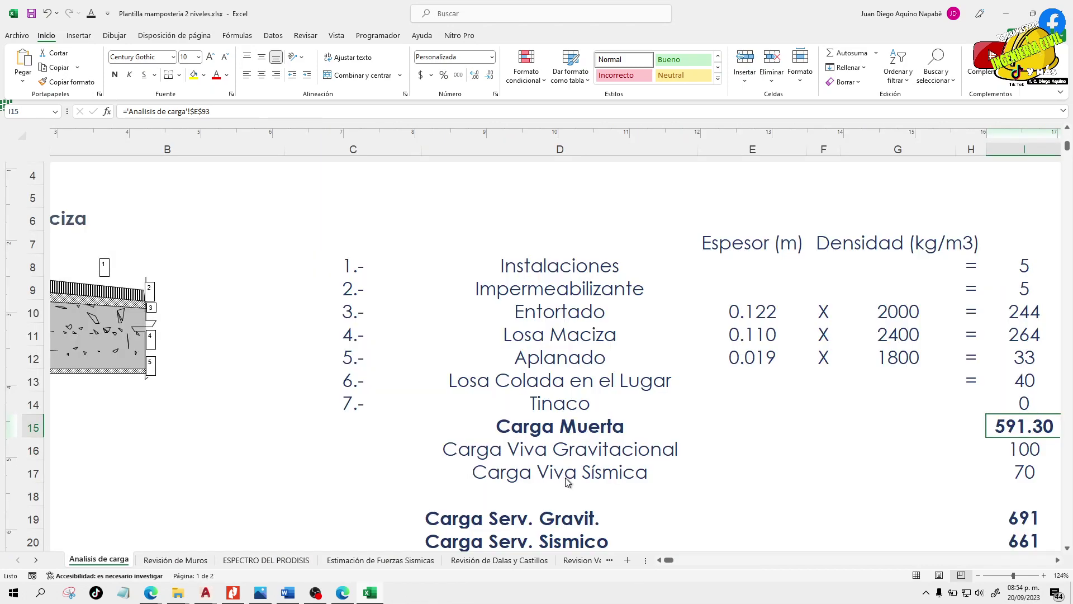
{"action": "scroll", "coordinate": [687, 421], "scroll_direction": "down", "scroll_amount": 4}
{"action": "scroll", "coordinate": [722, 410], "scroll_direction": "down", "scroll_amount": 20}
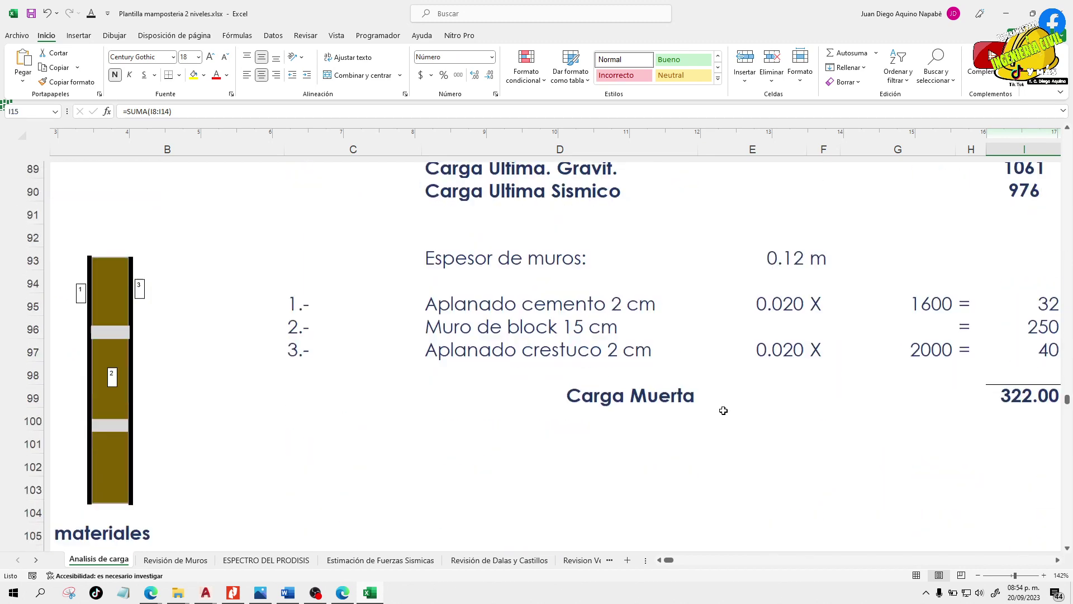
{"action": "scroll", "coordinate": [741, 383], "scroll_direction": "up", "scroll_amount": 2}
{"action": "left_click", "coordinate": [781, 280]}
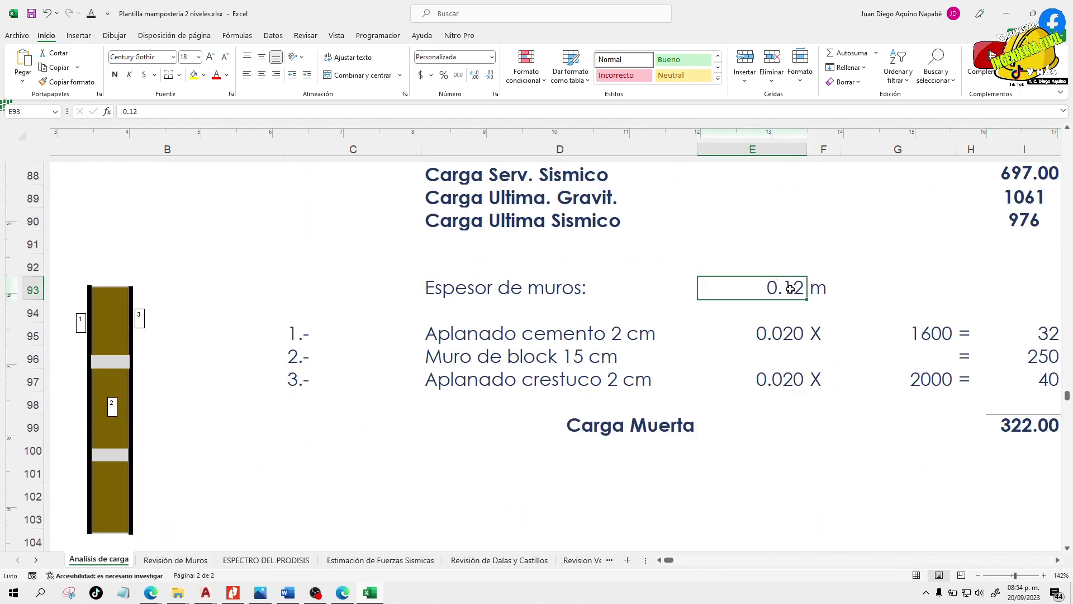
- Return to the Revisión de Muros sheet and check the thickness references of walls 5 and 7 in the Planta Alta EJE X-X table
{"action": "left_click", "coordinate": [176, 560]}
{"action": "scroll", "coordinate": [297, 295], "scroll_direction": "down", "scroll_amount": 9}
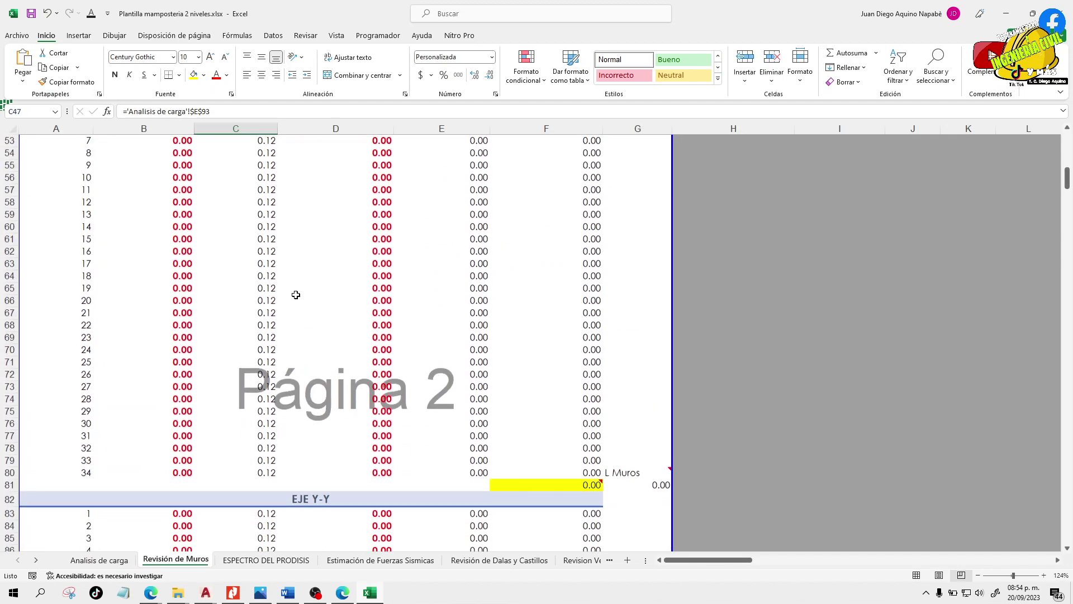
{"action": "scroll", "coordinate": [293, 297], "scroll_direction": "down", "scroll_amount": 8}
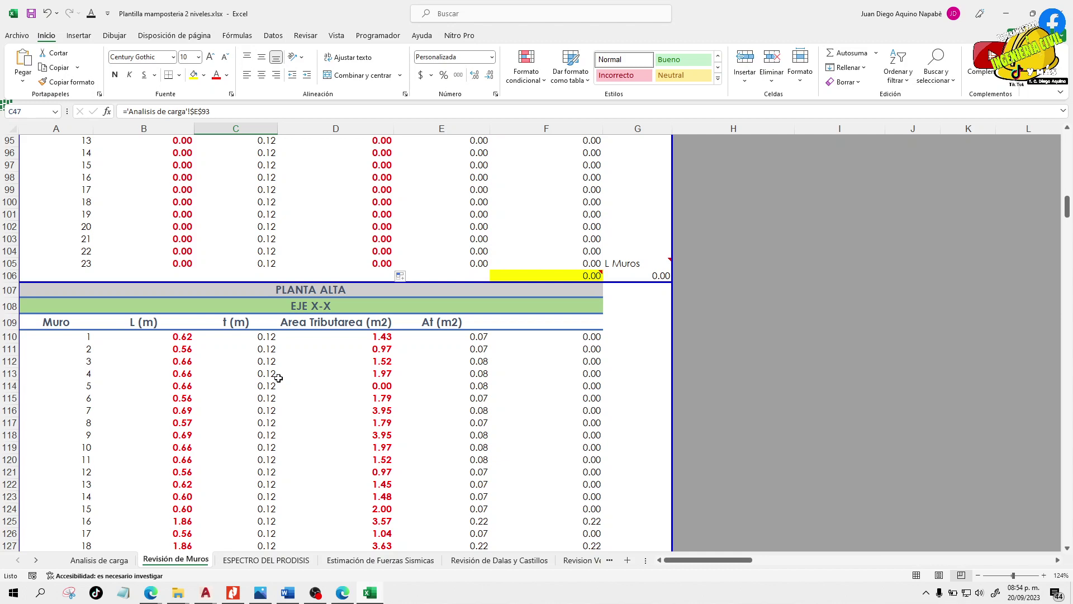
{"action": "scroll", "coordinate": [278, 378], "scroll_direction": "down", "scroll_amount": 1}
{"action": "left_click", "coordinate": [266, 351]}
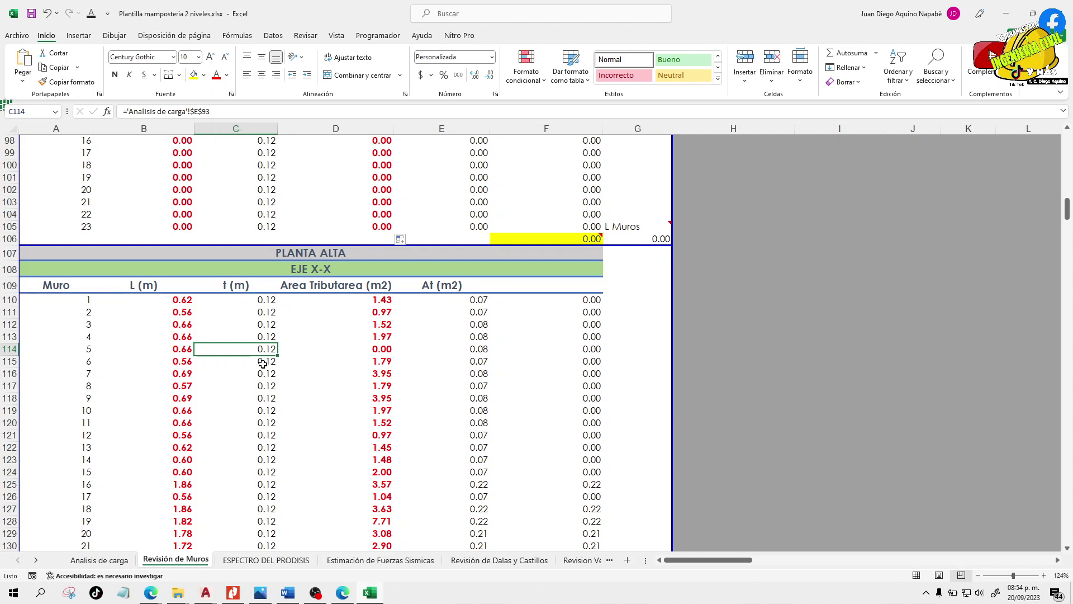
{"action": "scroll", "coordinate": [263, 364], "scroll_direction": "down", "scroll_amount": 1}
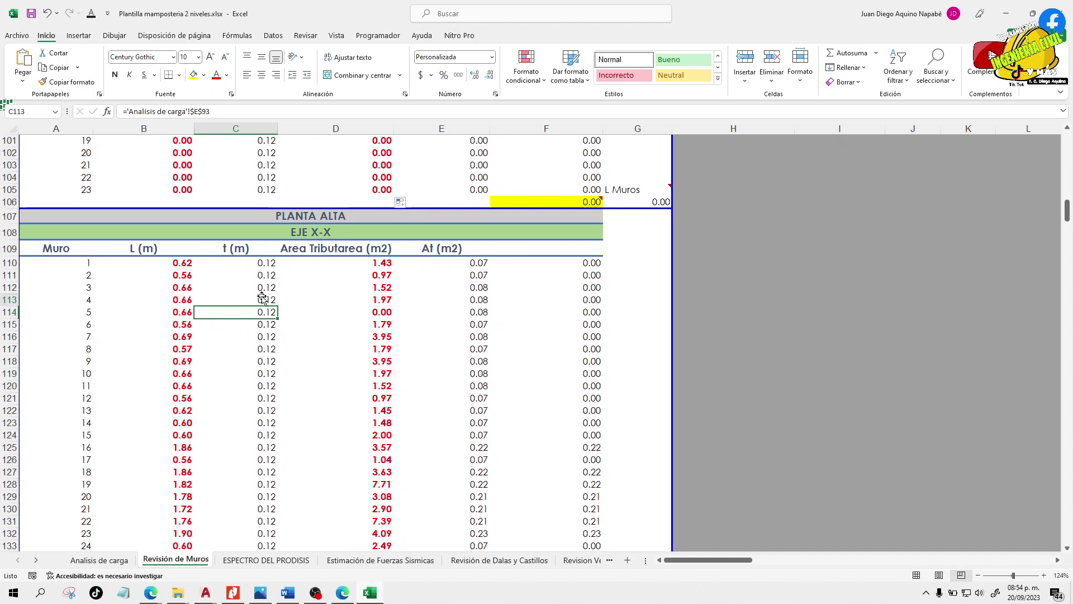
{"action": "left_click", "coordinate": [264, 311]}
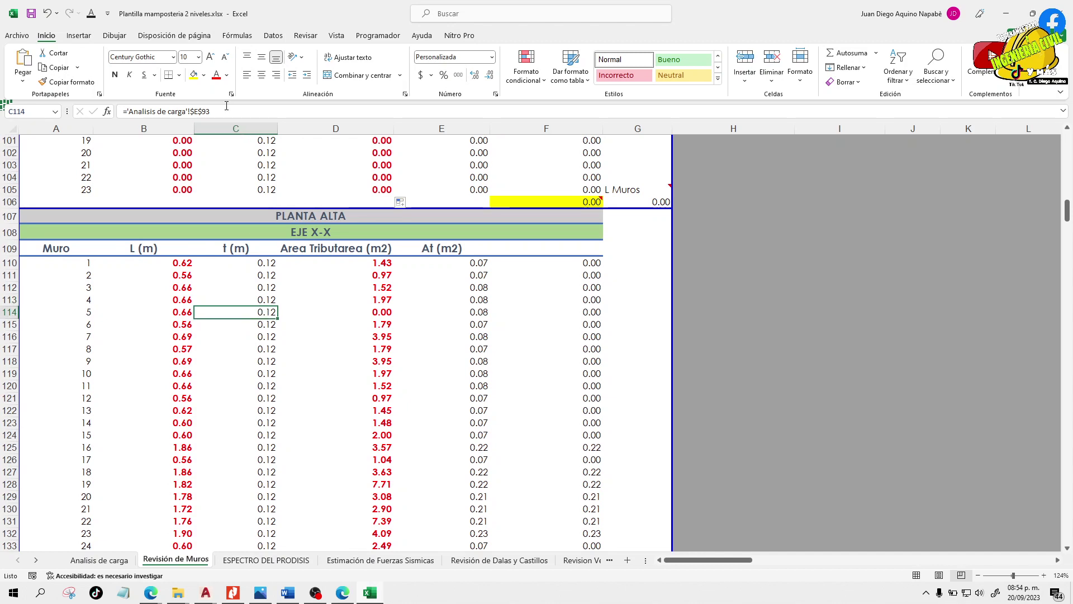
{"action": "left_click", "coordinate": [256, 332]}
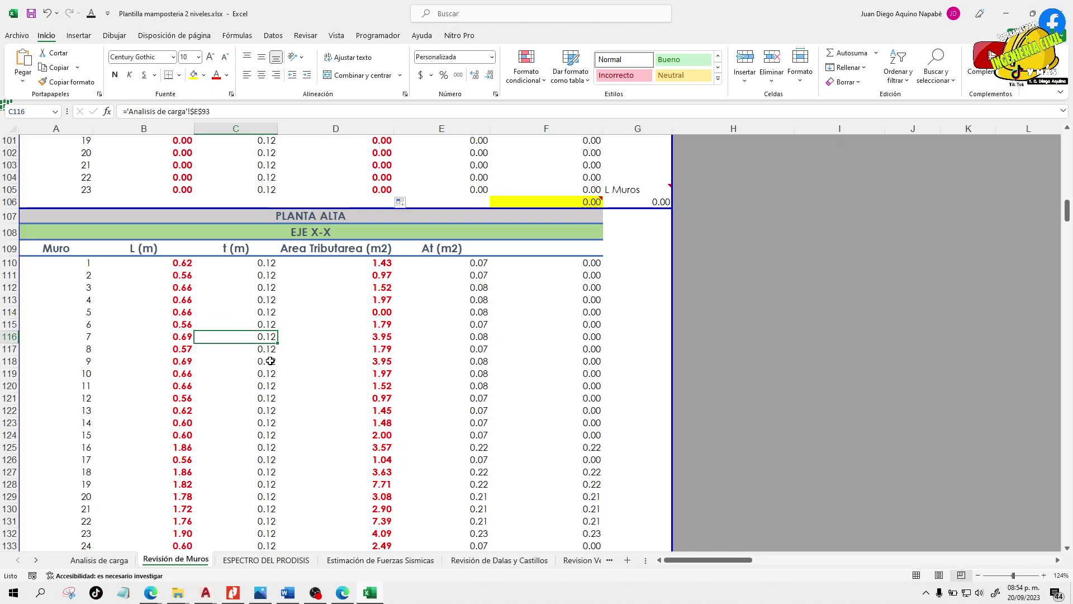
- Set the length L of walls 1 to 34 in the Planta Alta EJE X-X table to 0
{"action": "scroll", "coordinate": [270, 361], "scroll_direction": "down", "scroll_amount": 2}
{"action": "scroll", "coordinate": [270, 360], "scroll_direction": "up", "scroll_amount": 5}
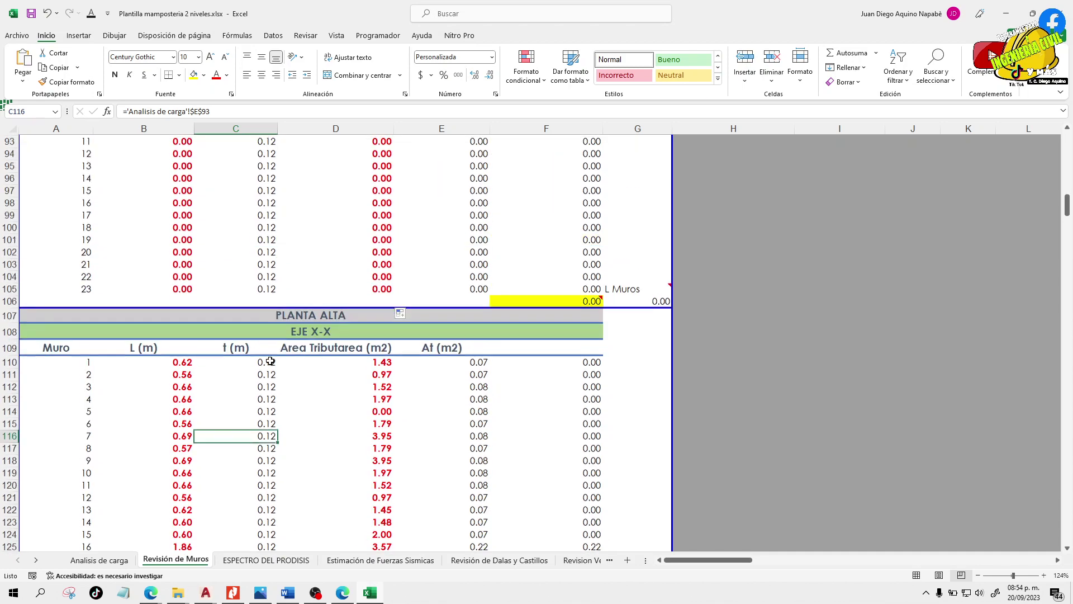
{"action": "scroll", "coordinate": [270, 360], "scroll_direction": "down", "scroll_amount": 3}
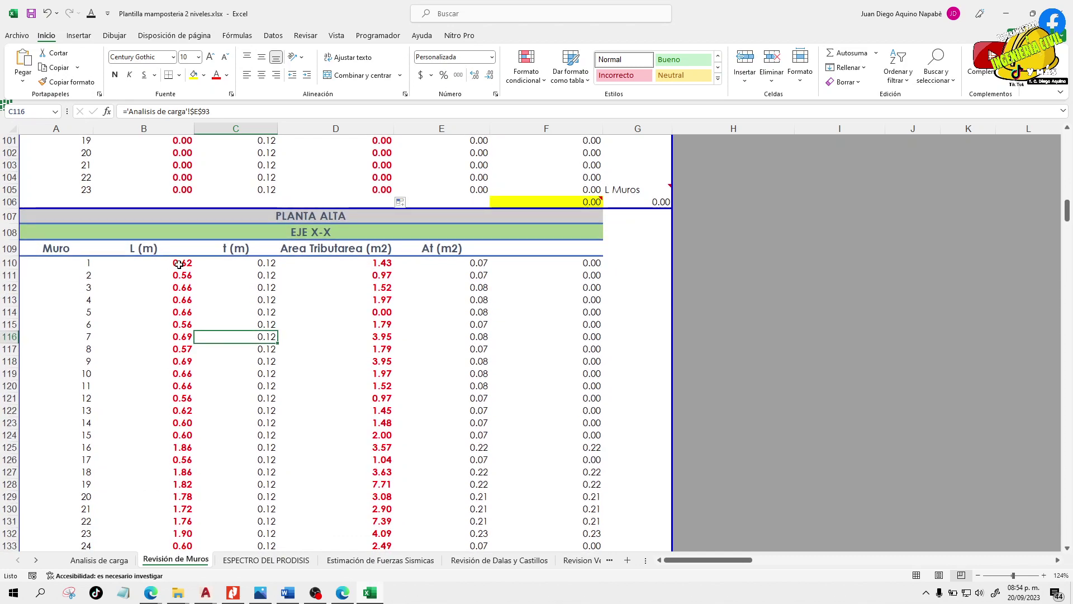
{"action": "left_click", "coordinate": [179, 264]}
{"action": "left_click_drag", "start_coordinate": [179, 264], "coordinate": [182, 369]}
{"action": "scroll", "coordinate": [180, 346], "scroll_direction": "up", "scroll_amount": 3}
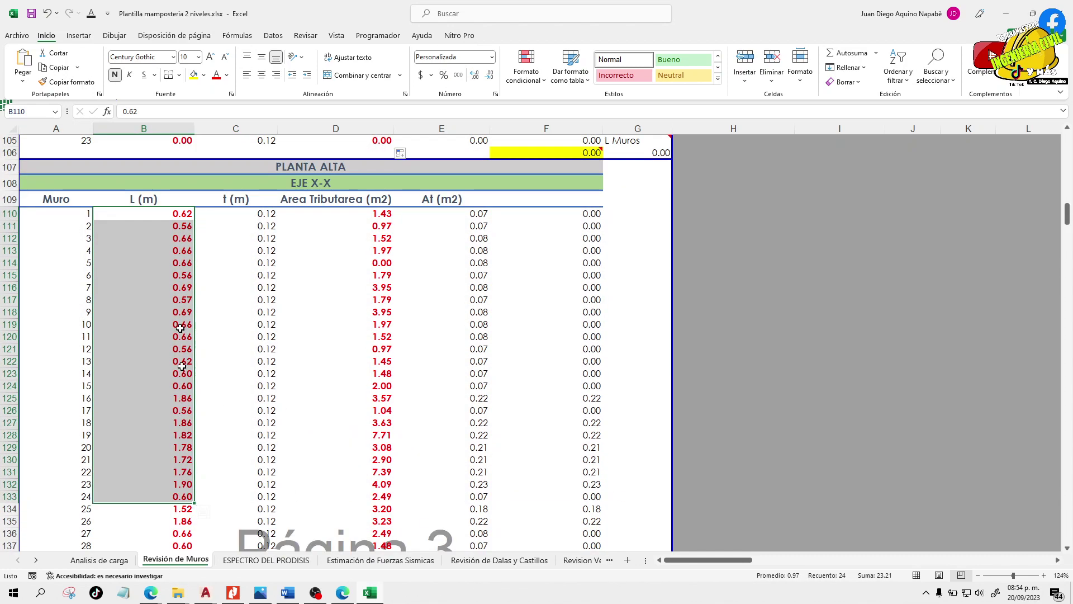
{"action": "left_click", "coordinate": [179, 211]}
{"action": "type", "text": "0"}
{"action": "key", "text": "Return"}
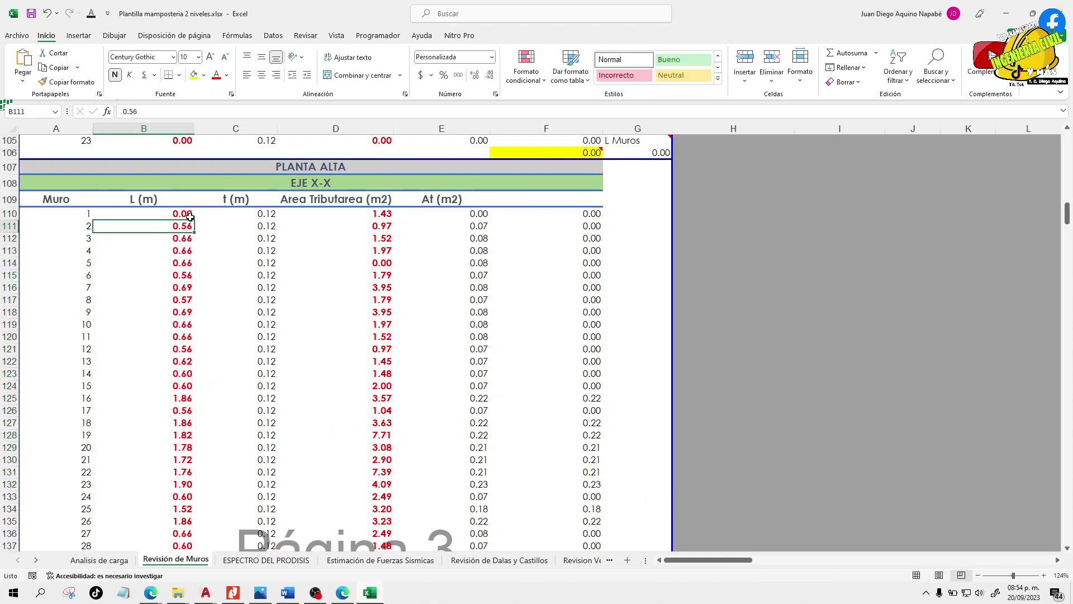
{"action": "left_click", "coordinate": [189, 213]}
{"action": "mouse_move", "coordinate": [195, 220]}
{"action": "left_mouse_down"}
{"action": "mouse_move", "coordinate": [205, 544]}
{"action": "mouse_move", "coordinate": [203, 143]}
{"action": "mouse_move", "coordinate": [198, 255]}
{"action": "left_mouse_up"}
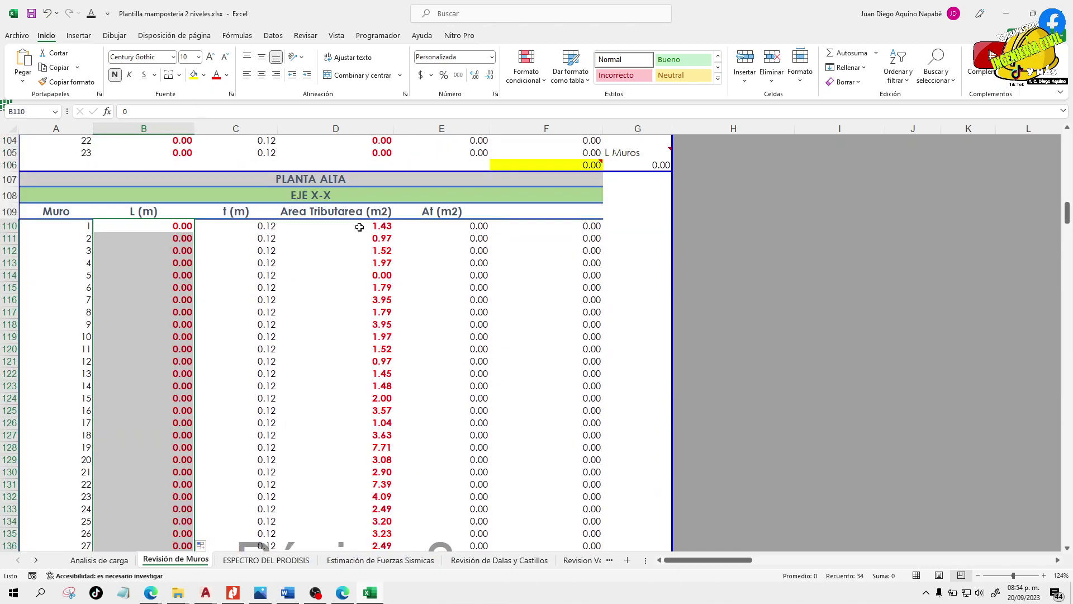
- Set the tributary area of walls 1 to 34 in the Planta Alta EJE X-X table to 0
{"action": "left_click", "coordinate": [359, 227]}
{"action": "type", "text": "0"}
{"action": "key", "text": "Return"}
{"action": "key", "text": "Up"}
{"action": "left_click_drag", "start_coordinate": [389, 237], "coordinate": [407, 511]}
- Set the length L of walls 1 to 23 in the Planta Alta EJE Y-Y table to 0
{"action": "scroll", "coordinate": [431, 474], "scroll_direction": "down", "scroll_amount": 5}
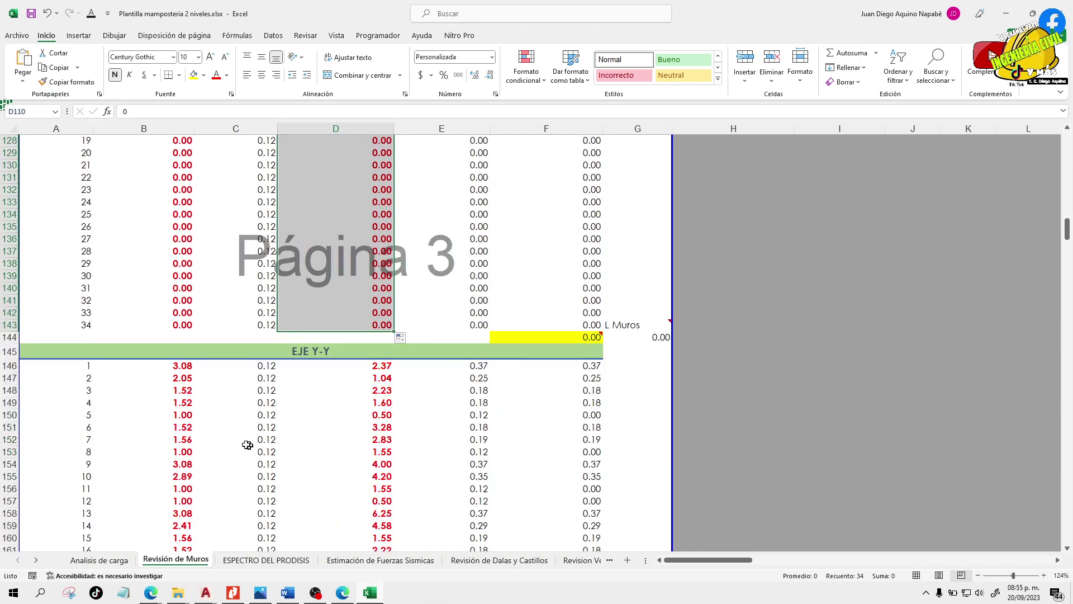
{"action": "left_click", "coordinate": [178, 367]}
{"action": "type", "text": "0"}
{"action": "key", "text": "Return"}
{"action": "left_click", "coordinate": [177, 367]}
{"action": "mouse_move", "coordinate": [194, 372]}
{"action": "left_mouse_down"}
{"action": "mouse_move", "coordinate": [196, 551]}
{"action": "mouse_move", "coordinate": [196, 381]}
{"action": "left_mouse_up"}
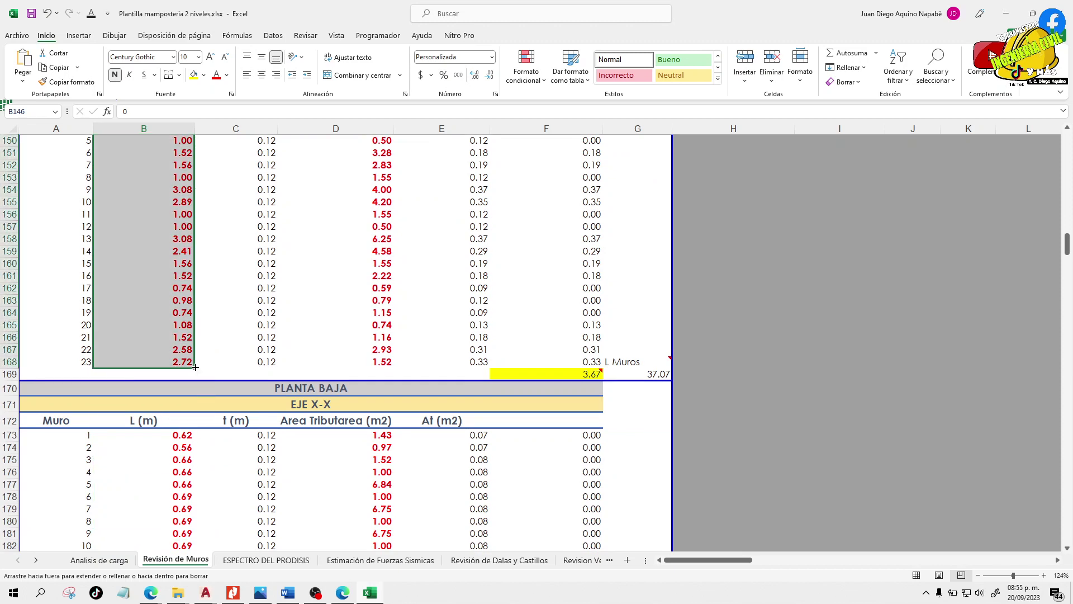
- Set the tributary area of walls 1 to 23 in the Planta Alta EJE Y-Y table to 0
{"action": "scroll", "coordinate": [352, 363], "scroll_direction": "up", "scroll_amount": 6}
{"action": "left_click", "coordinate": [375, 321]}
{"action": "type", "text": "0"}
{"action": "key", "text": "Return"}
{"action": "left_click", "coordinate": [385, 317]}
{"action": "left_click_drag", "start_coordinate": [394, 322], "coordinate": [381, 386]}
- Return to the length cell of wall 1, B110, in the Planta Alta EJE X-X table
{"action": "scroll", "coordinate": [384, 409], "scroll_direction": "up", "scroll_amount": 5}
{"action": "scroll", "coordinate": [385, 409], "scroll_direction": "up", "scroll_amount": 13}
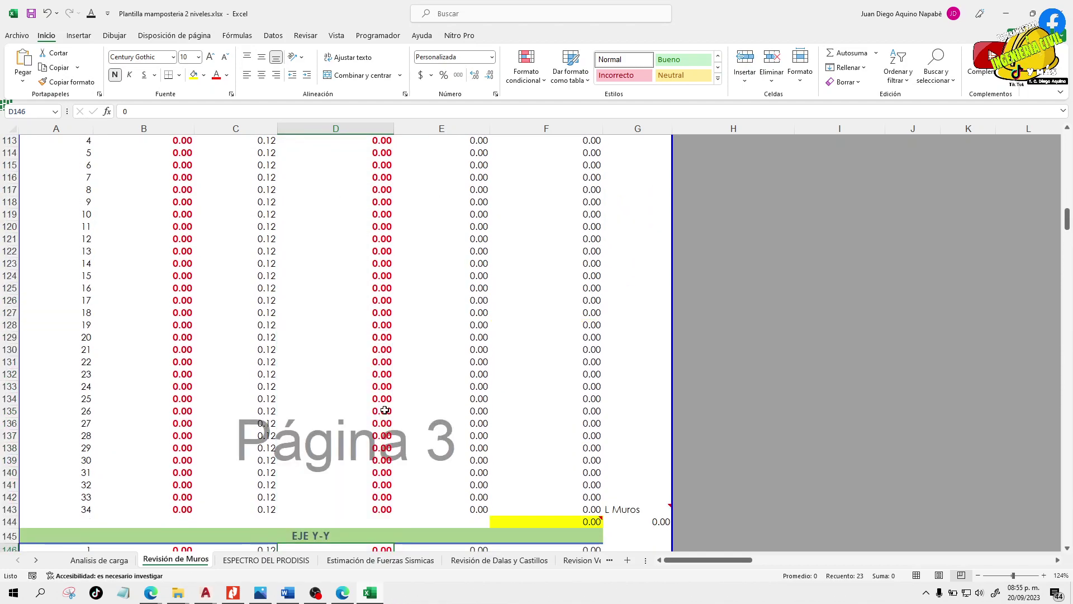
{"action": "left_click_drag", "start_coordinate": [217, 345], "coordinate": [224, 372]}
{"action": "left_click", "coordinate": [193, 342]}
{"action": "left_click", "coordinate": [160, 335]}
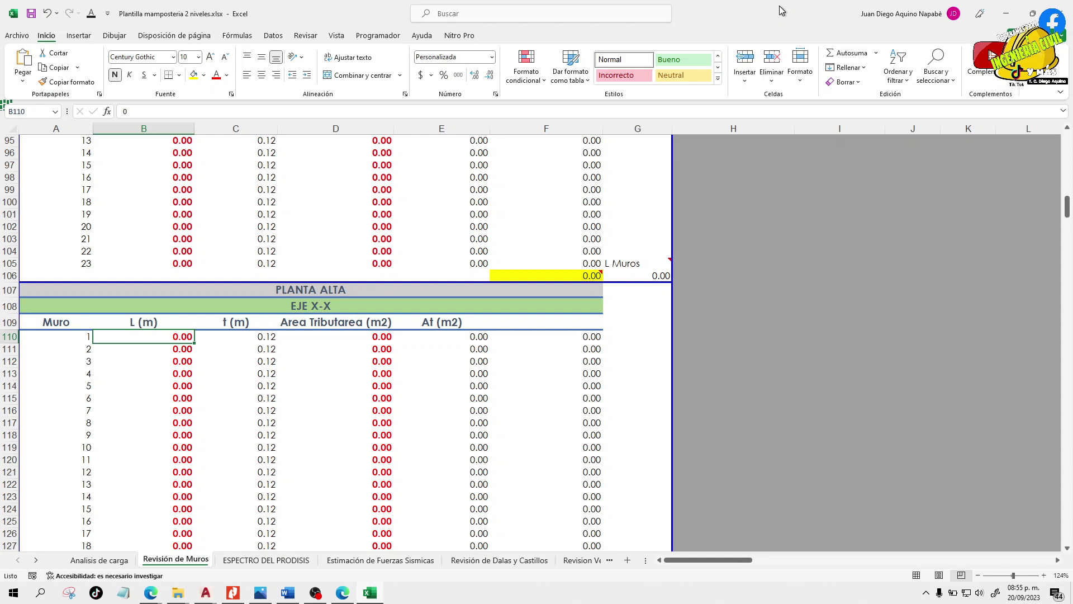
- Place the Excel workbook side by side with the PLANOS ARQUITECTONICOS drawing in AutoCAD
{"action": "key", "text": "super+Right"}
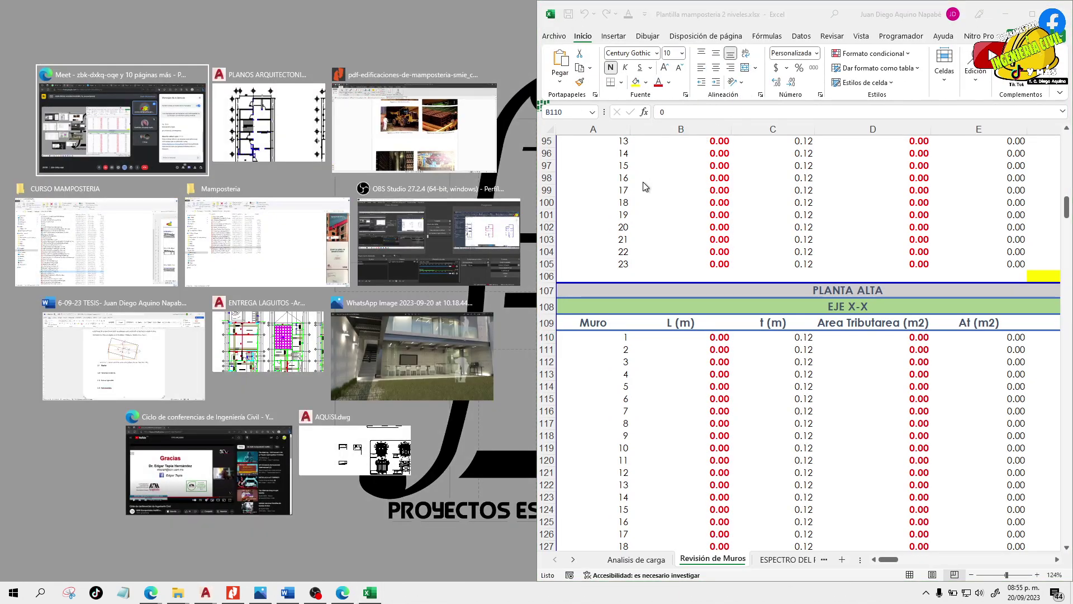
{"action": "left_click", "coordinate": [294, 131]}
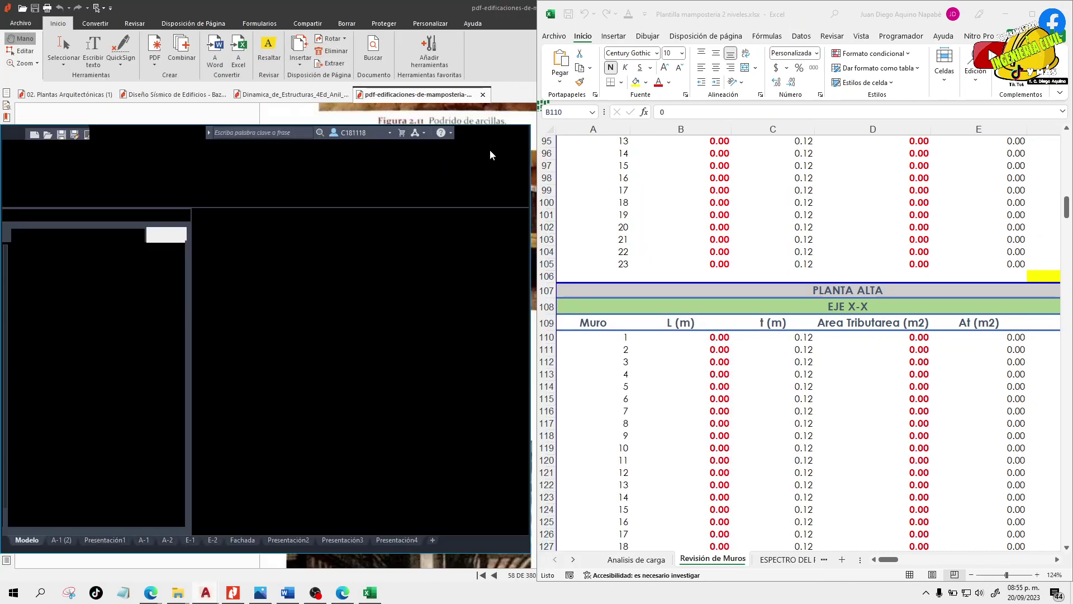
{"action": "double_click", "coordinate": [461, 124]}
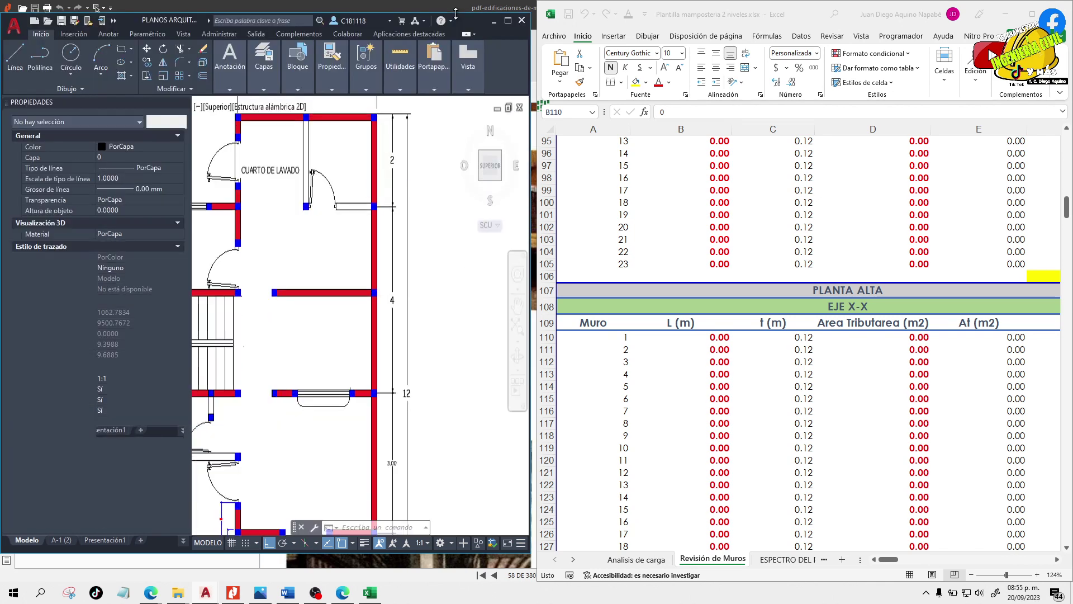
- Dimension the full length of vertical wall 1 in the red numbered wall plan, placing the dimension beyond its number
{"action": "scroll", "coordinate": [432, 211], "scroll_direction": "down", "scroll_amount": 12}
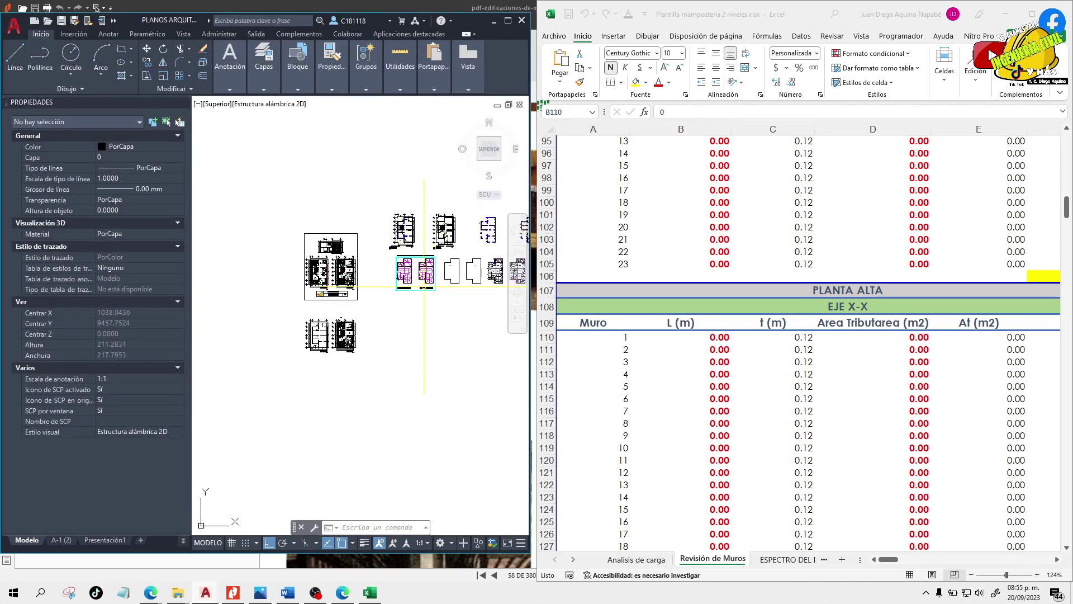
{"action": "scroll", "coordinate": [375, 182], "scroll_direction": "up", "scroll_amount": 15}
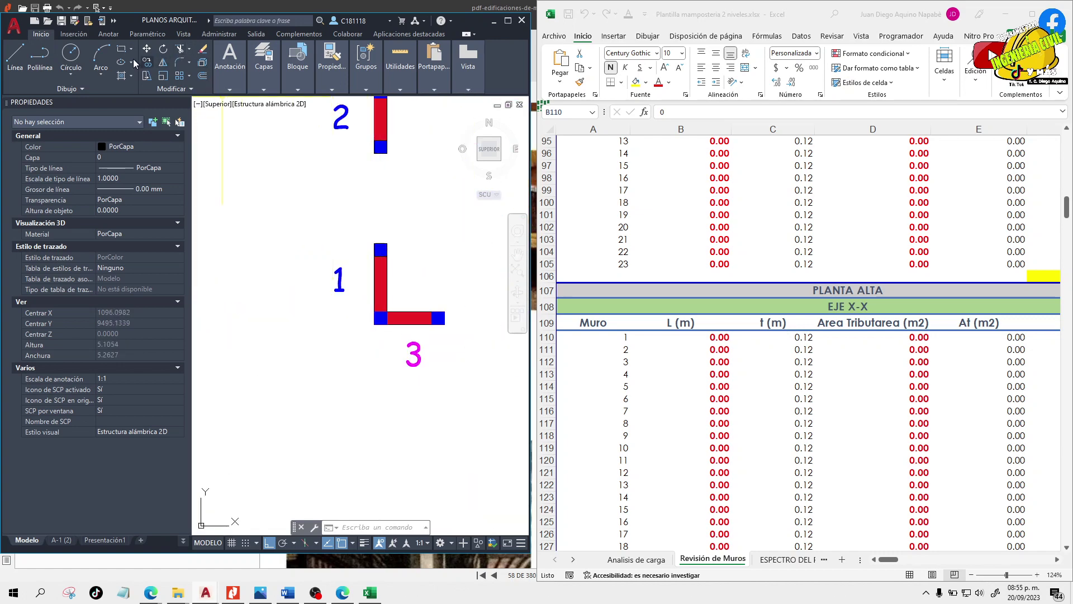
{"action": "mouse_move", "coordinate": [237, 87]}
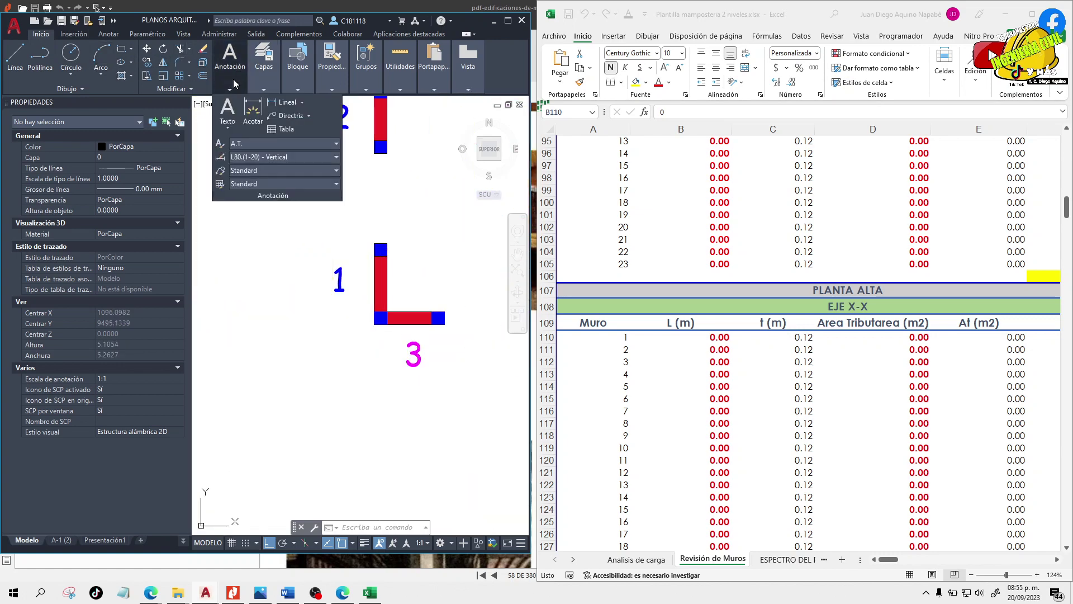
{"action": "left_click", "coordinate": [253, 111]}
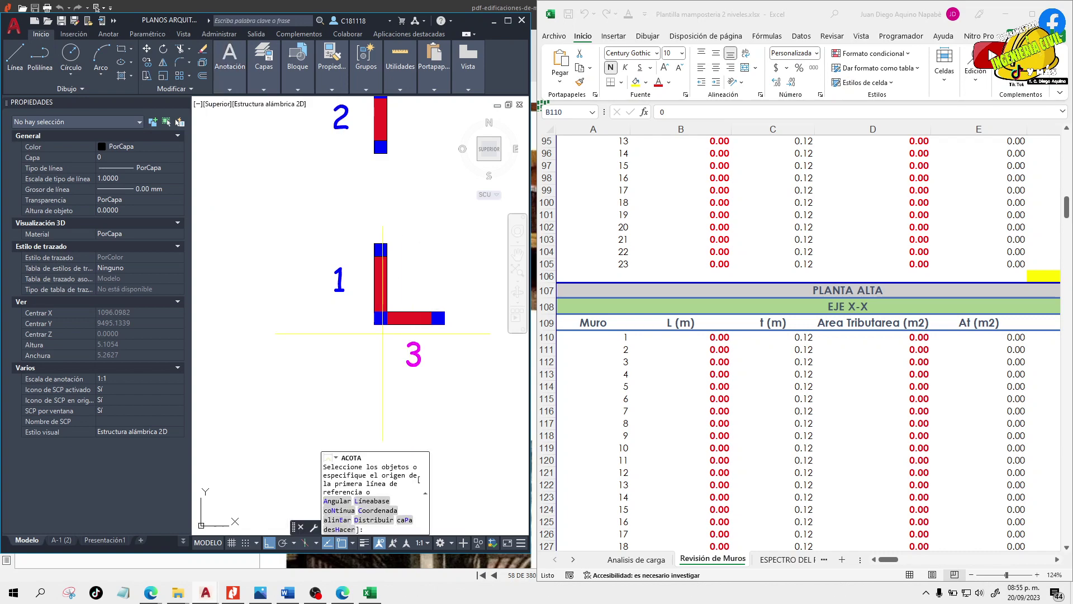
{"action": "left_click", "coordinate": [375, 324]}
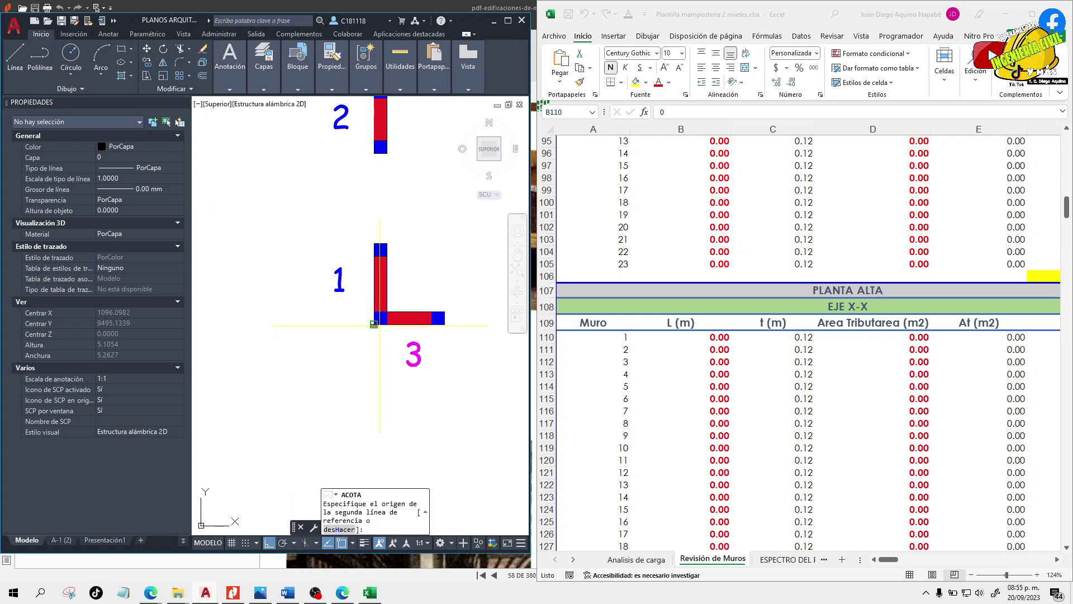
{"action": "left_click", "coordinate": [380, 244]}
{"action": "left_click", "coordinate": [305, 283]}
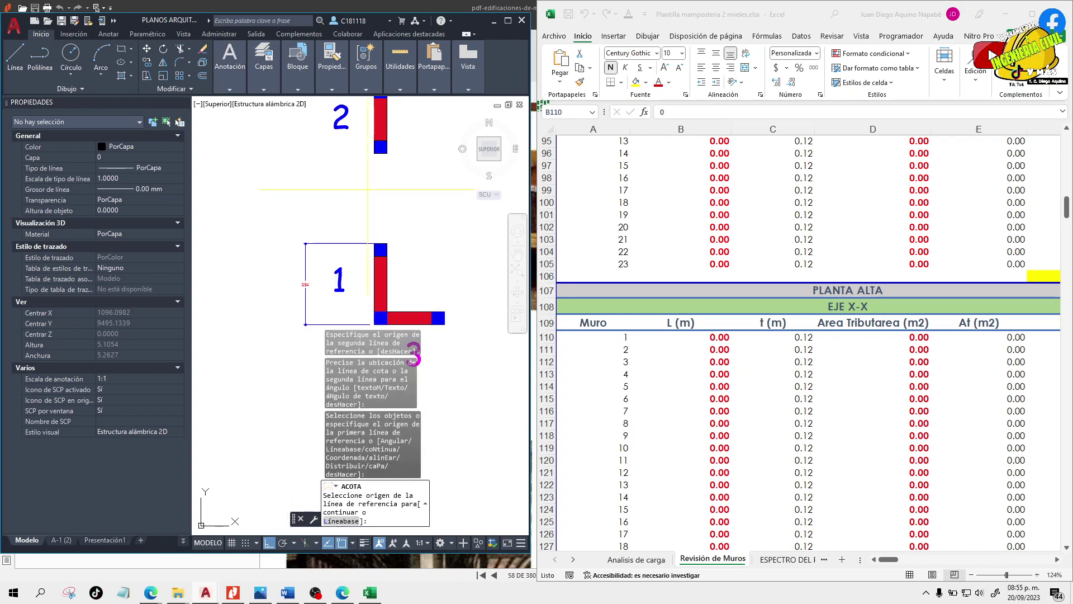
- Dimension the full length of vertical wall 2 in the red wall plan, from its lower to its upper end
{"action": "left_click", "coordinate": [375, 156]}
{"action": "scroll", "coordinate": [375, 185], "scroll_direction": "down", "scroll_amount": 3}
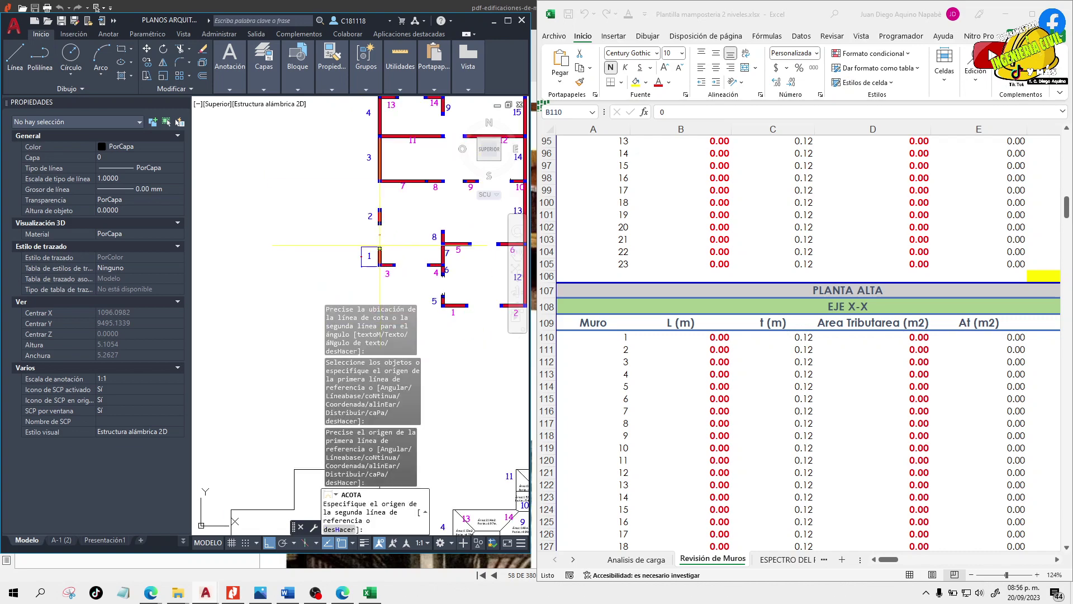
{"action": "scroll", "coordinate": [376, 208], "scroll_direction": "up", "scroll_amount": 2}
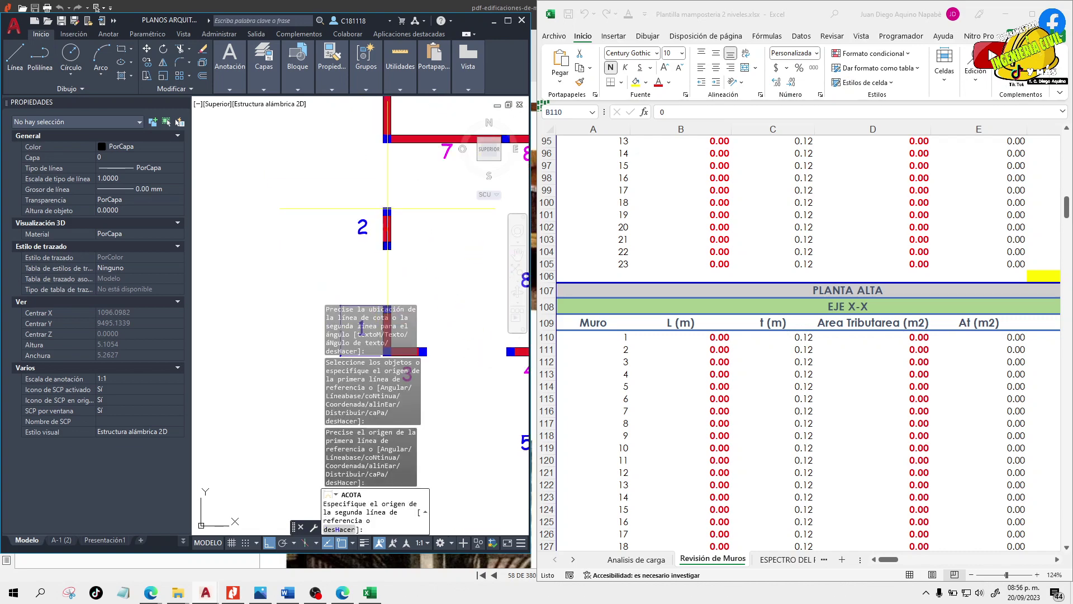
{"action": "scroll", "coordinate": [385, 207], "scroll_direction": "up", "scroll_amount": 8}
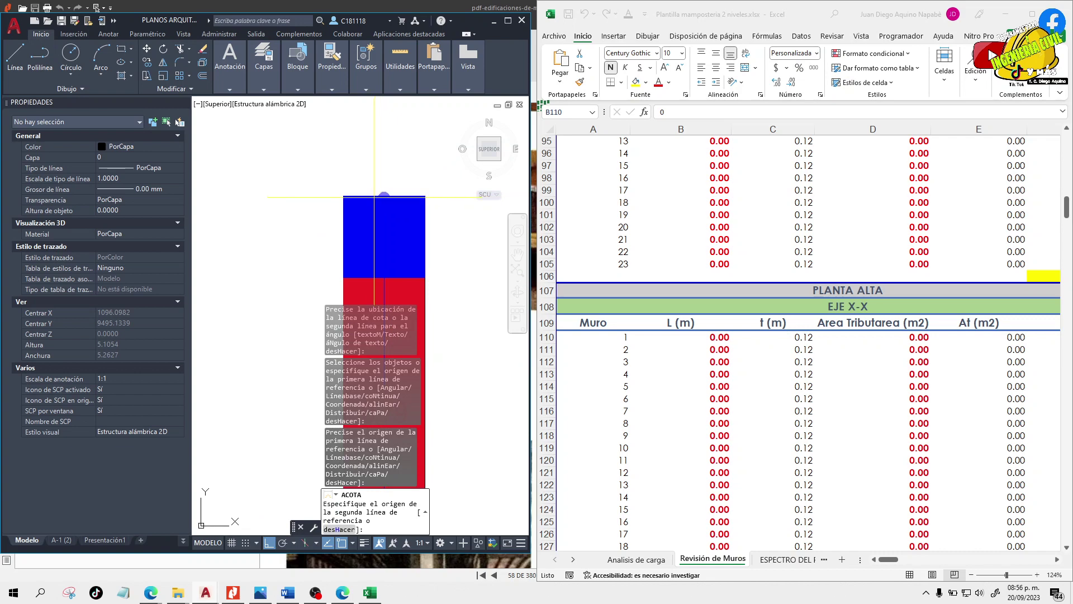
{"action": "left_click", "coordinate": [376, 196]}
{"action": "scroll", "coordinate": [369, 230], "scroll_direction": "down", "scroll_amount": 6}
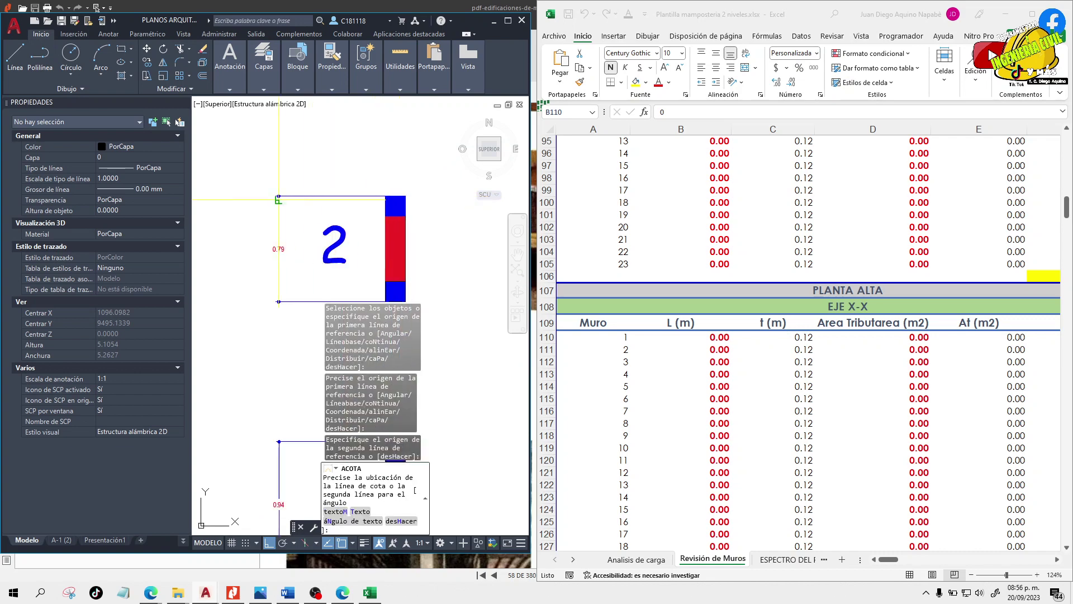
{"action": "left_click", "coordinate": [298, 257]}
- Dimension vertical wall 3 in the red wall plan, between its junctions with walls 7 and 11, and end the command
{"action": "scroll", "coordinate": [331, 274], "scroll_direction": "down", "scroll_amount": 5}
{"action": "scroll", "coordinate": [350, 227], "scroll_direction": "up", "scroll_amount": 5}
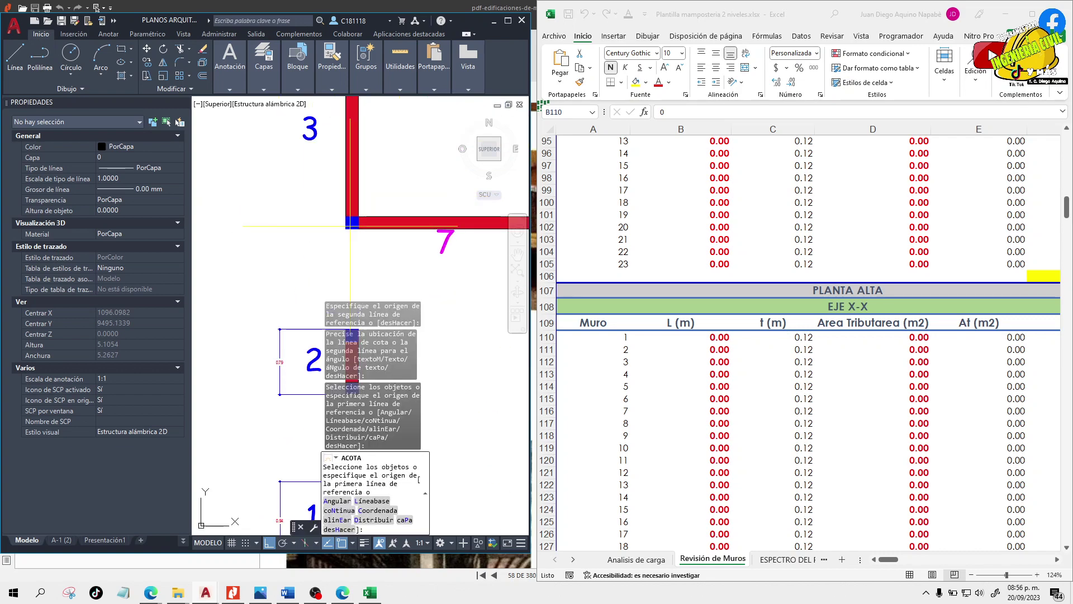
{"action": "left_click", "coordinate": [349, 227]}
{"action": "scroll", "coordinate": [349, 227], "scroll_direction": "down", "scroll_amount": 5}
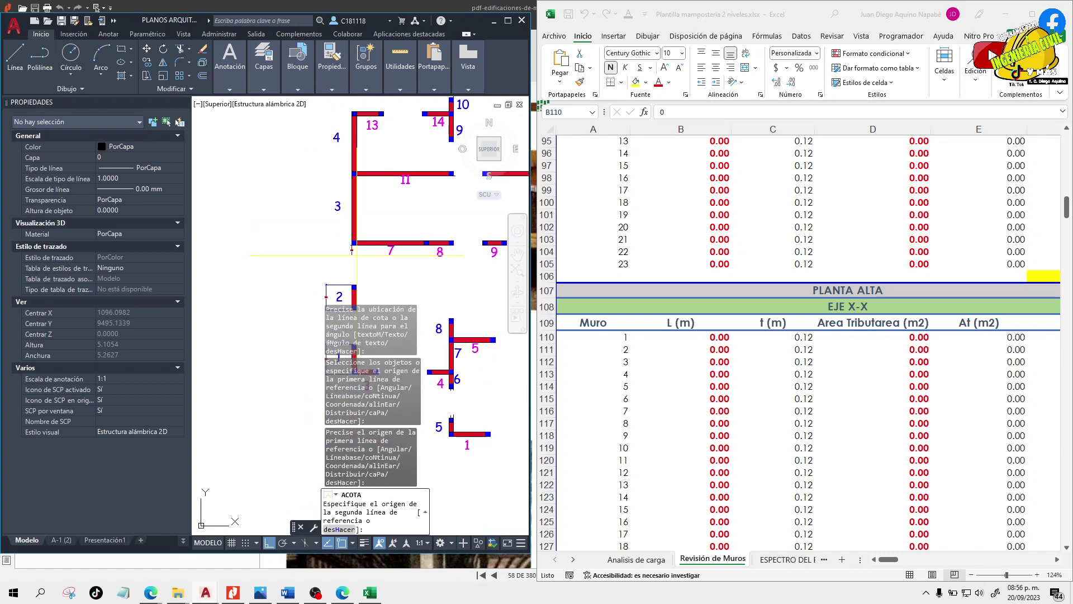
{"action": "scroll", "coordinate": [353, 180], "scroll_direction": "up", "scroll_amount": 5}
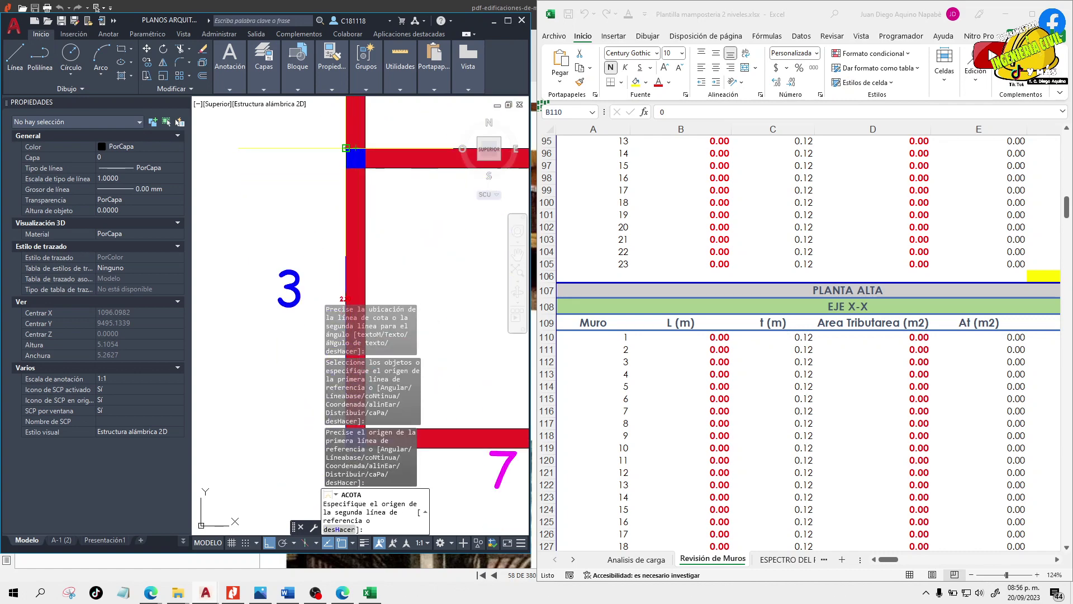
{"action": "left_click", "coordinate": [353, 161]}
{"action": "scroll", "coordinate": [335, 163], "scroll_direction": "down", "scroll_amount": 2}
{"action": "scroll", "coordinate": [336, 163], "scroll_direction": "down", "scroll_amount": 3}
{"action": "scroll", "coordinate": [304, 212], "scroll_direction": "up", "scroll_amount": 5}
{"action": "left_click", "coordinate": [303, 216]}
{"action": "key", "text": "Return"}
- Dimension the full length of vertical wall 1 in the blue numbered wall plan, placing the dimension beyond its number
{"action": "scroll", "coordinate": [380, 217], "scroll_direction": "down", "scroll_amount": 2}
{"action": "scroll", "coordinate": [380, 216], "scroll_direction": "up", "scroll_amount": 2}
{"action": "scroll", "coordinate": [385, 201], "scroll_direction": "down", "scroll_amount": 3}
{"action": "scroll", "coordinate": [388, 224], "scroll_direction": "up", "scroll_amount": 2}
{"action": "scroll", "coordinate": [386, 164], "scroll_direction": "down", "scroll_amount": 2}
{"action": "scroll", "coordinate": [385, 164], "scroll_direction": "down", "scroll_amount": 15}
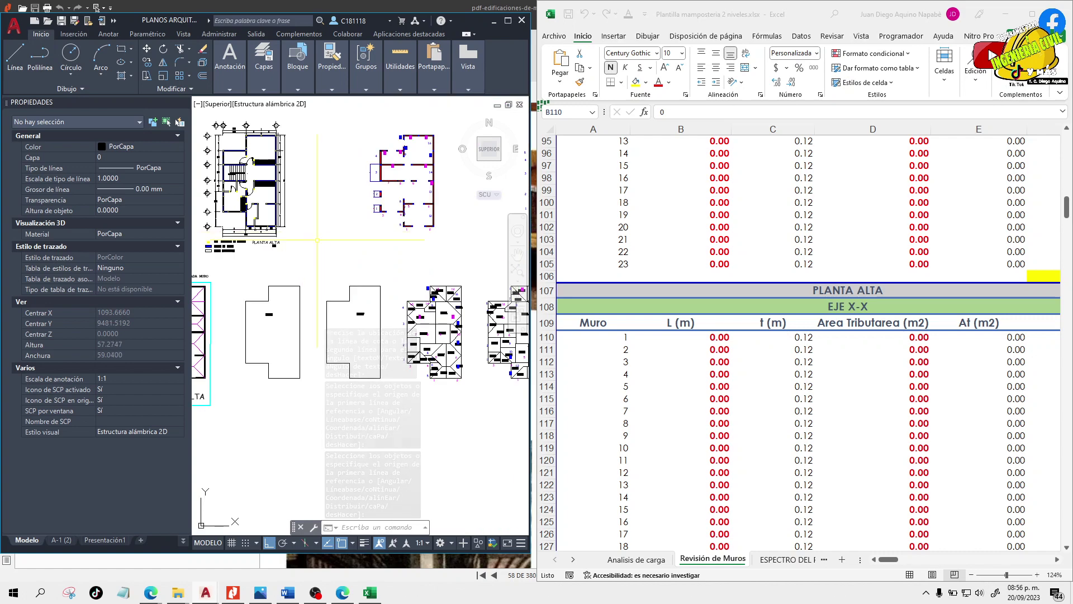
{"action": "scroll", "coordinate": [407, 226], "scroll_direction": "up", "scroll_amount": 15}
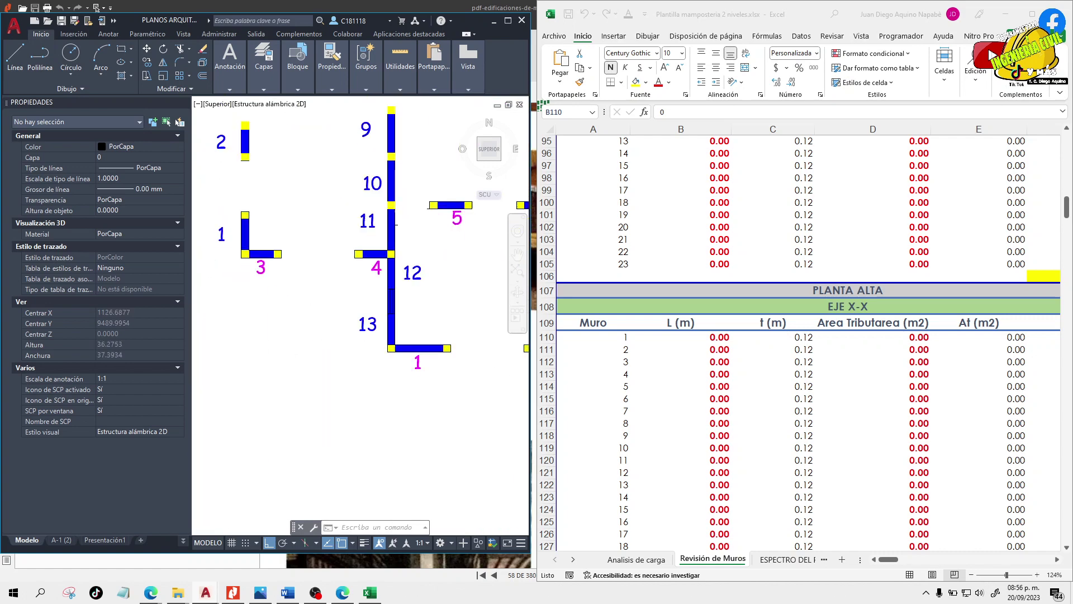
{"action": "left_click", "coordinate": [223, 77]}
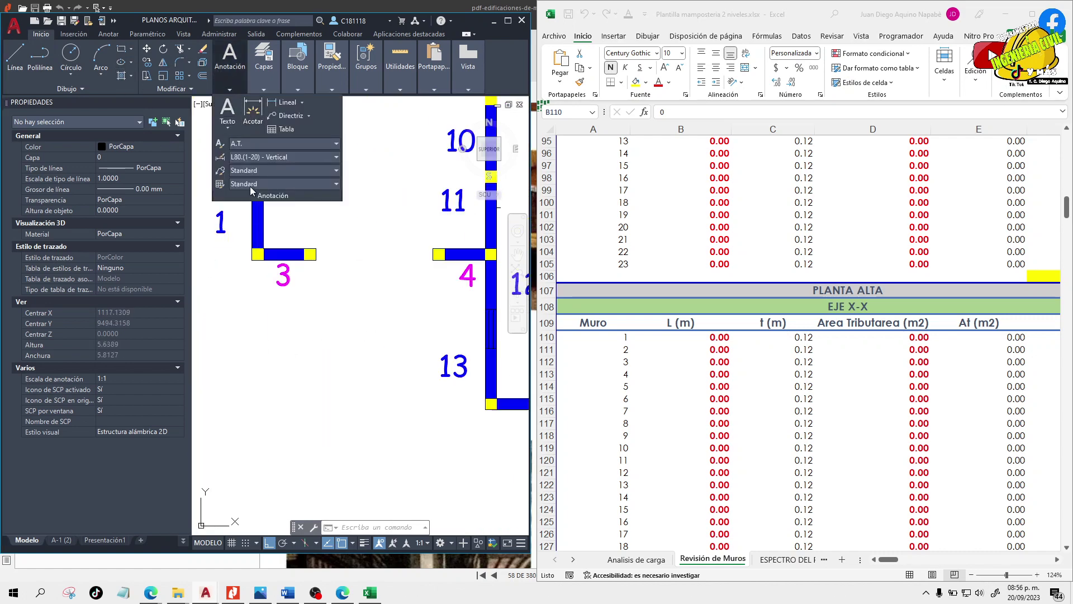
{"action": "left_click", "coordinate": [252, 119]}
{"action": "left_click", "coordinate": [252, 186]}
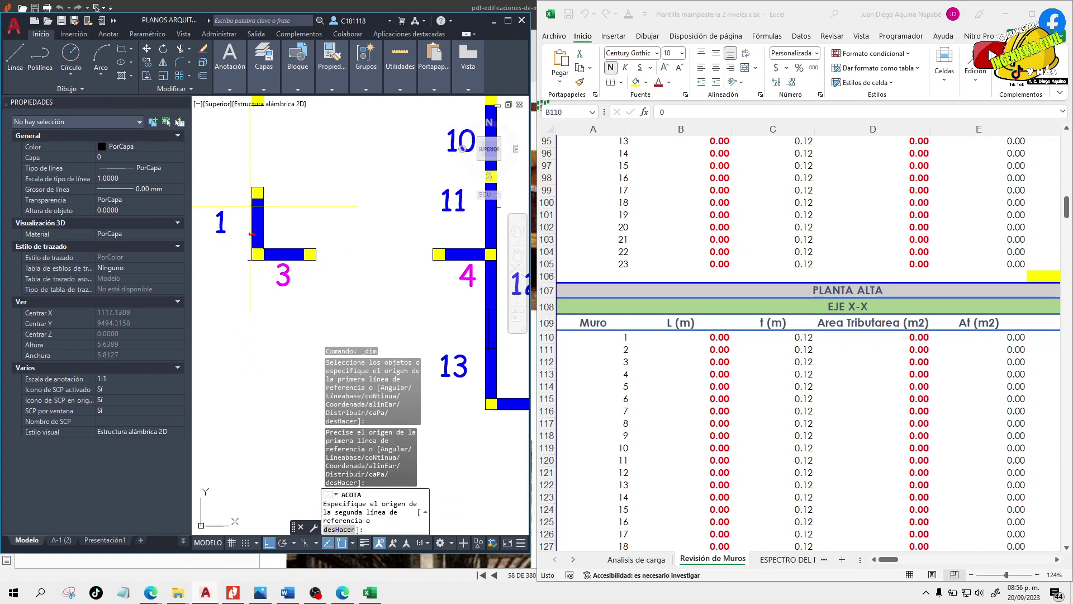
{"action": "left_click", "coordinate": [252, 260]}
{"action": "scroll", "coordinate": [408, 309], "scroll_direction": "down", "scroll_amount": 2}
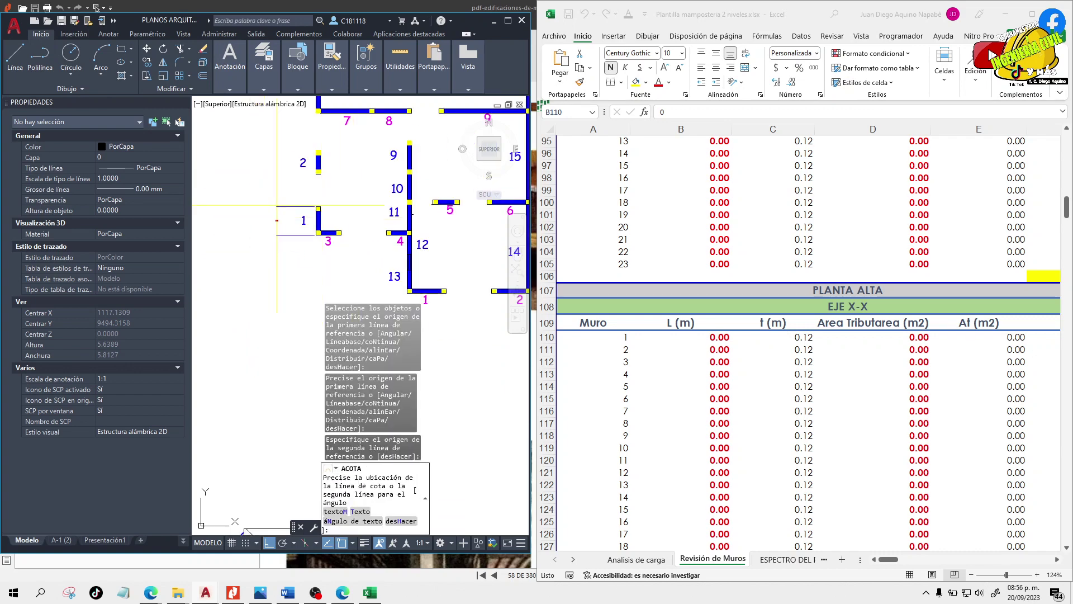
{"action": "left_click", "coordinate": [249, 255]}
- Dimension the full length of vertical wall 2 in the blue wall plan, from its upper to its lower end
{"action": "scroll", "coordinate": [323, 162], "scroll_direction": "up", "scroll_amount": 4}
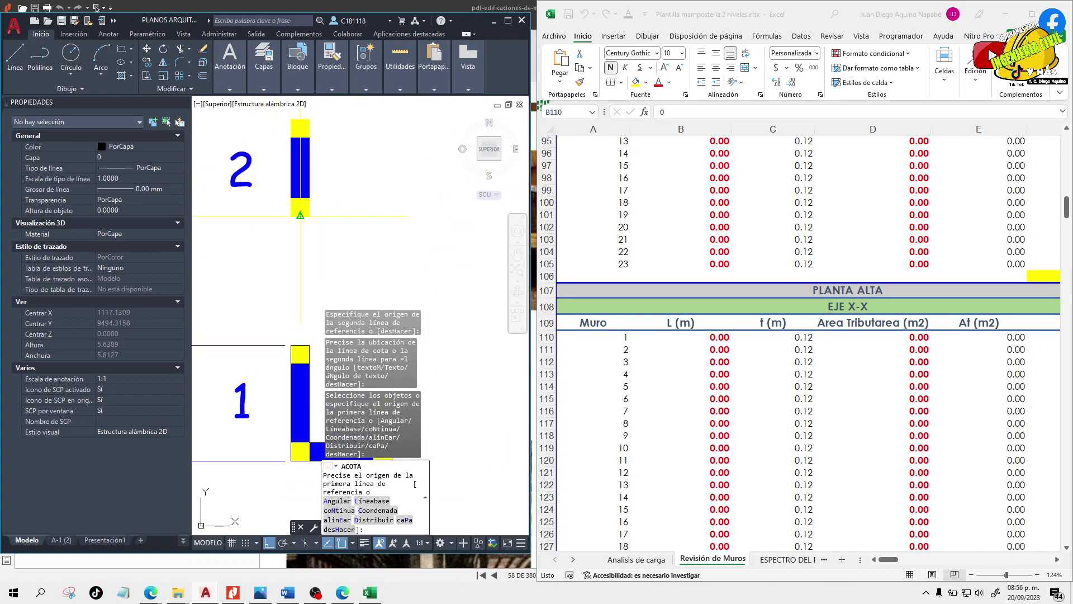
{"action": "left_click", "coordinate": [300, 118]}
{"action": "left_click", "coordinate": [300, 216]}
{"action": "scroll", "coordinate": [357, 167], "scroll_direction": "down", "scroll_amount": 2}
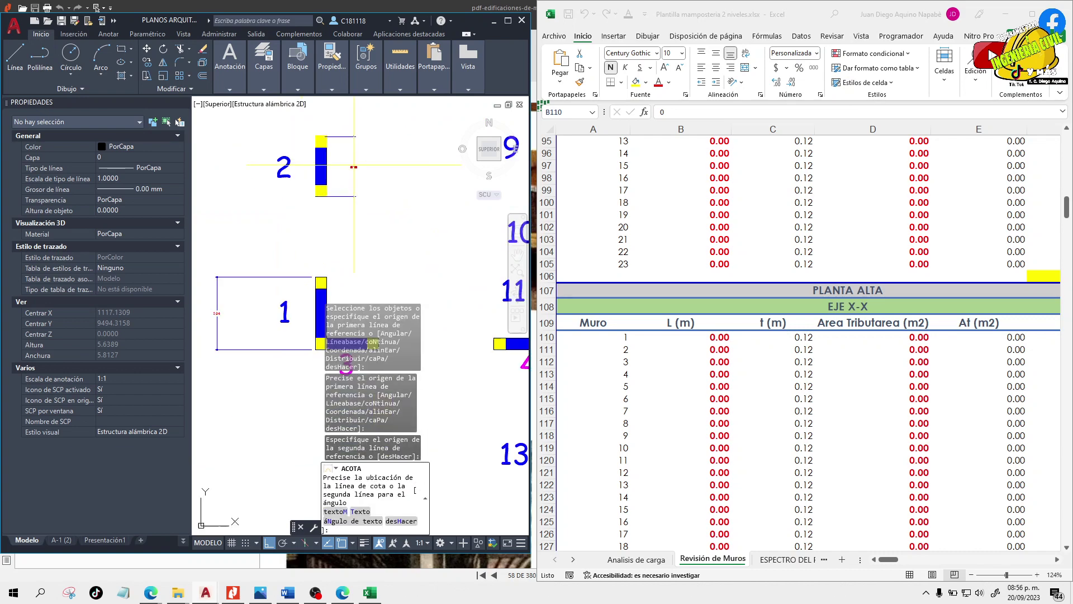